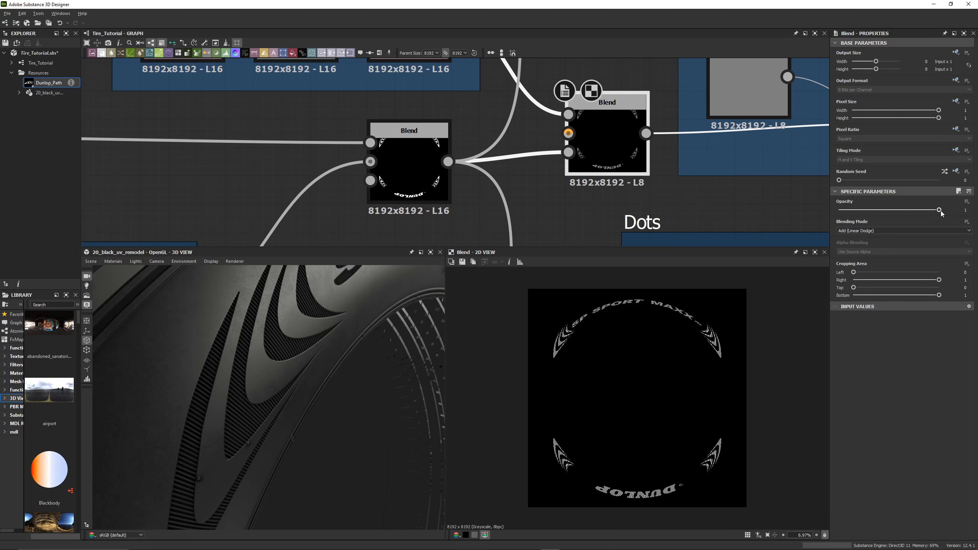
Check the tire sidewall in the reference photo SPportMaxx 060.jpg against the lettering Blend and the Dots nodes.
mouse_move(940, 211)
mouse_down()
mouse_move(881, 211)
mouse_move(940, 210)
mouse_up()
scroll(412, 167, down, 4)
scroll(499, 189, down, 1)
middle_drag(499, 190, 470, 162)
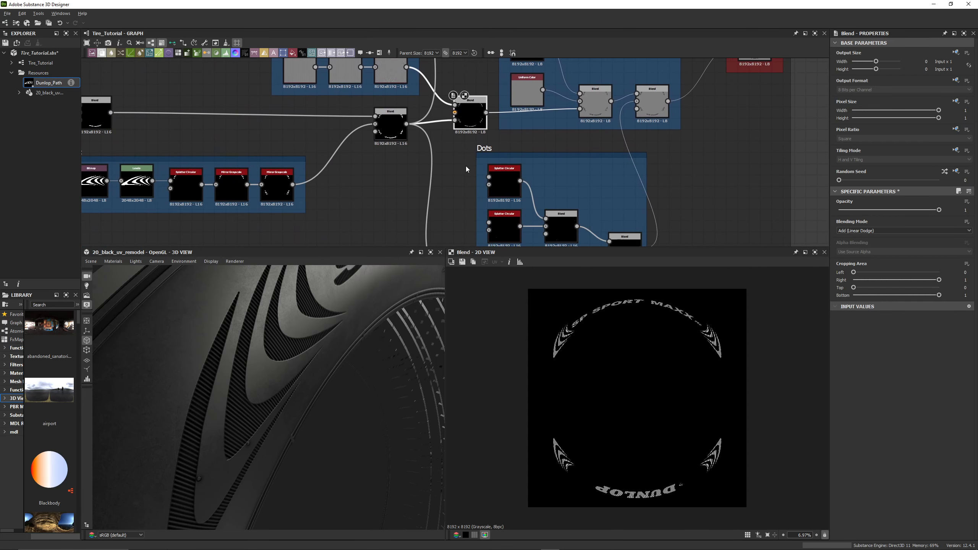
key(alt+Tab)
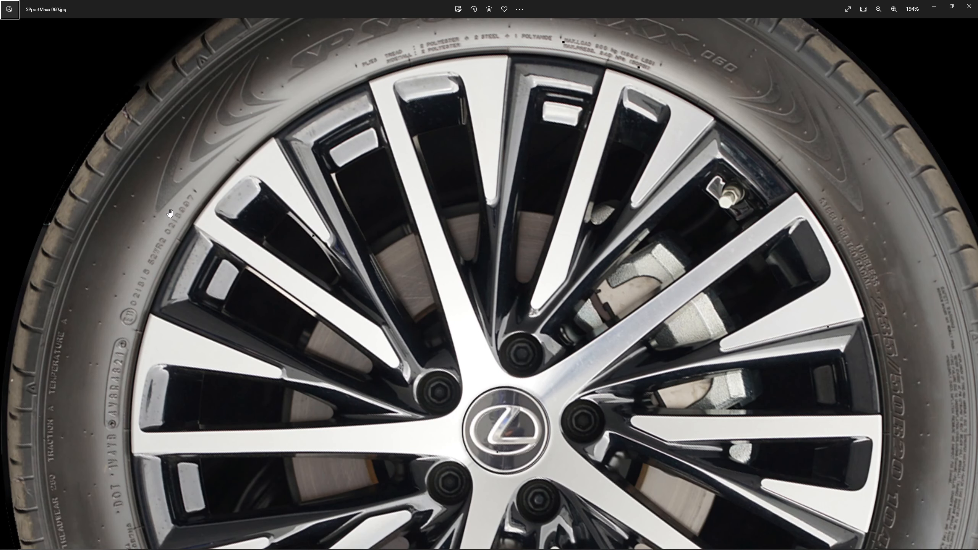
key(alt+Tab)
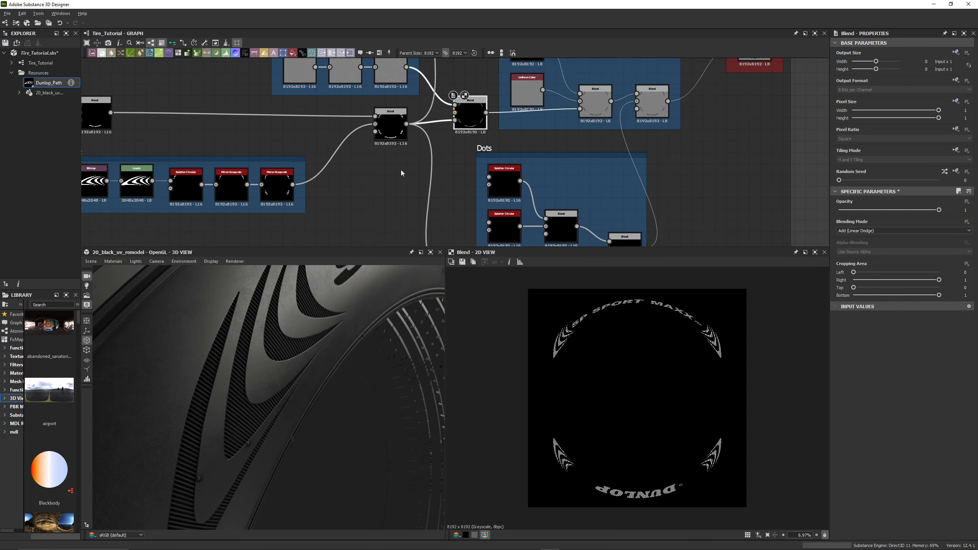
Set the Pattern Amount of the upper Splatter Circular node in Dots to 64 and its Pattern Amount Random to 0.
double_click(505, 184)
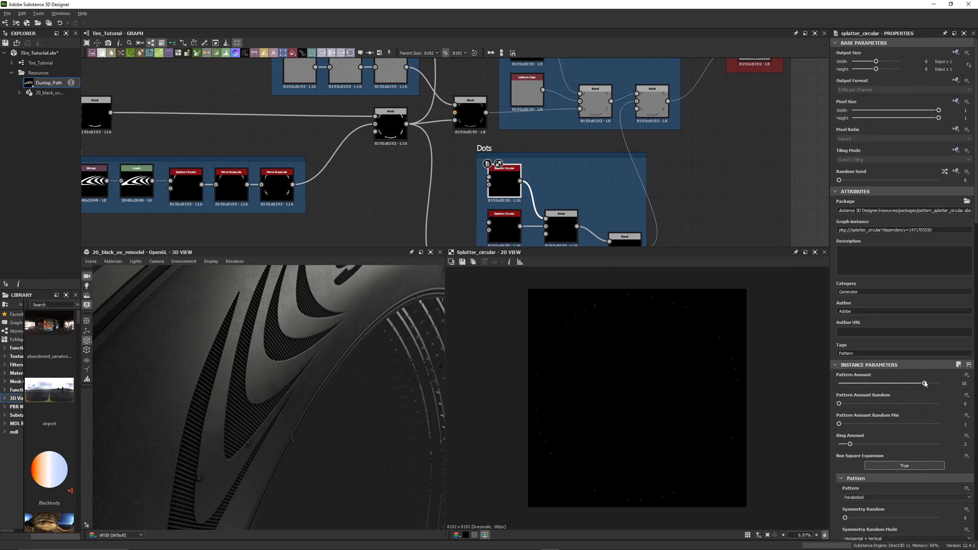
drag(925, 383, 939, 386)
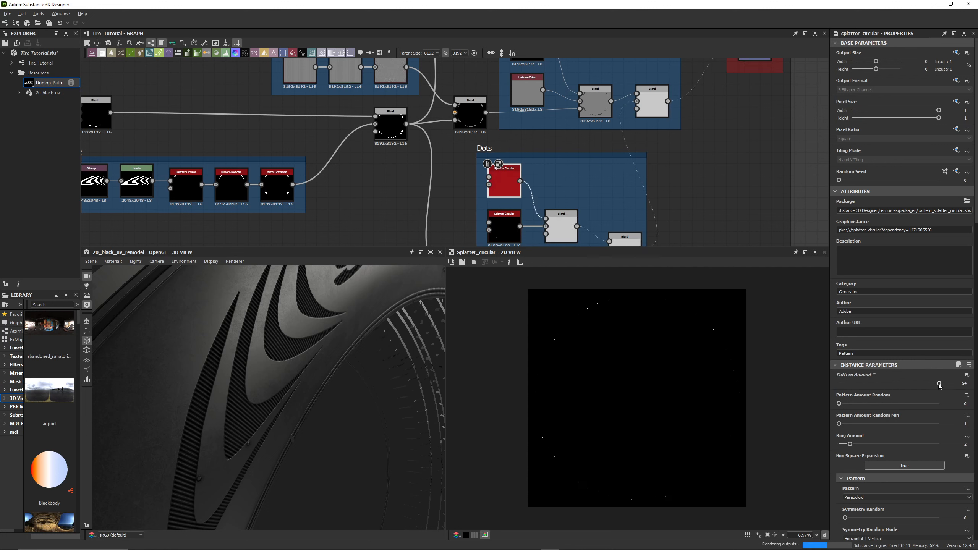
mouse_move(939, 385)
mouse_down()
mouse_move(920, 385)
mouse_move(953, 385)
mouse_up()
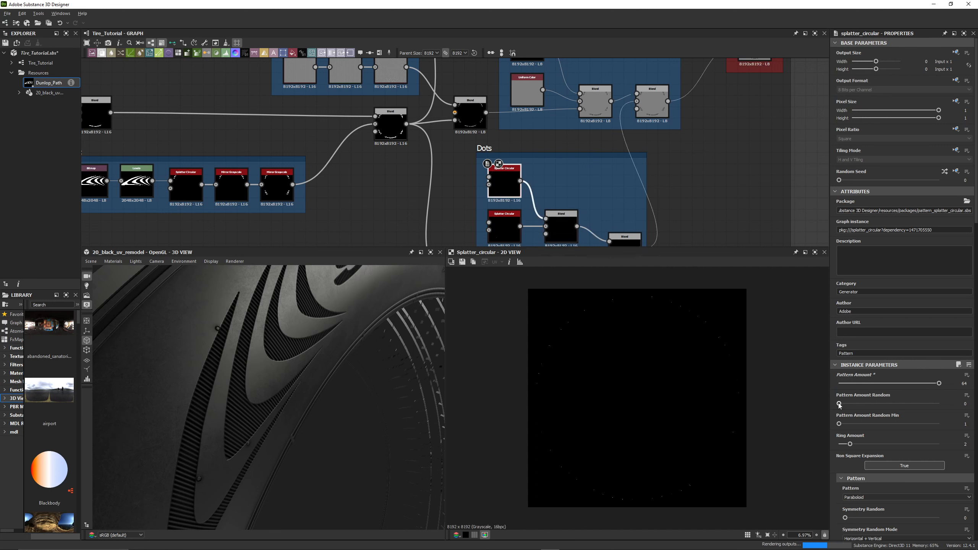
mouse_move(839, 404)
mouse_down()
mouse_move(854, 404)
mouse_move(844, 404)
mouse_up()
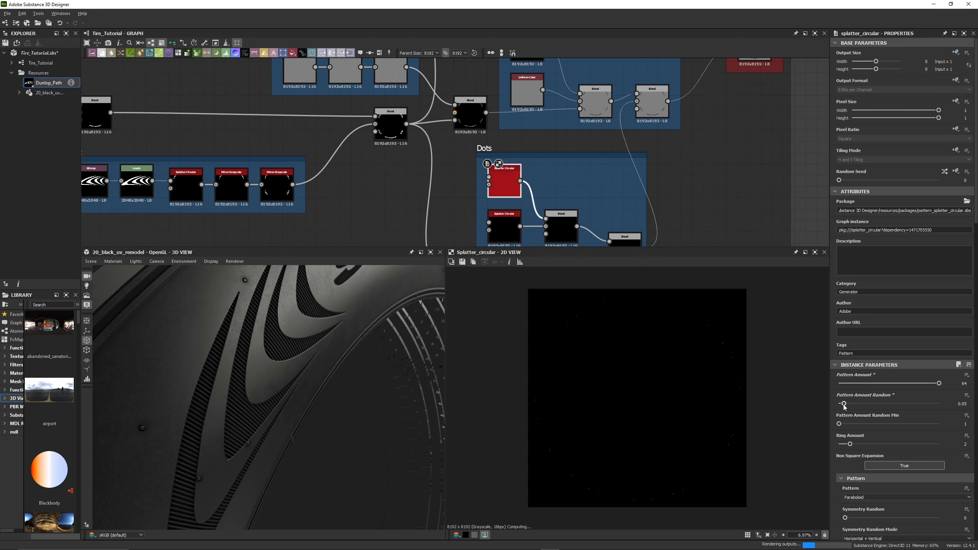
click(839, 404)
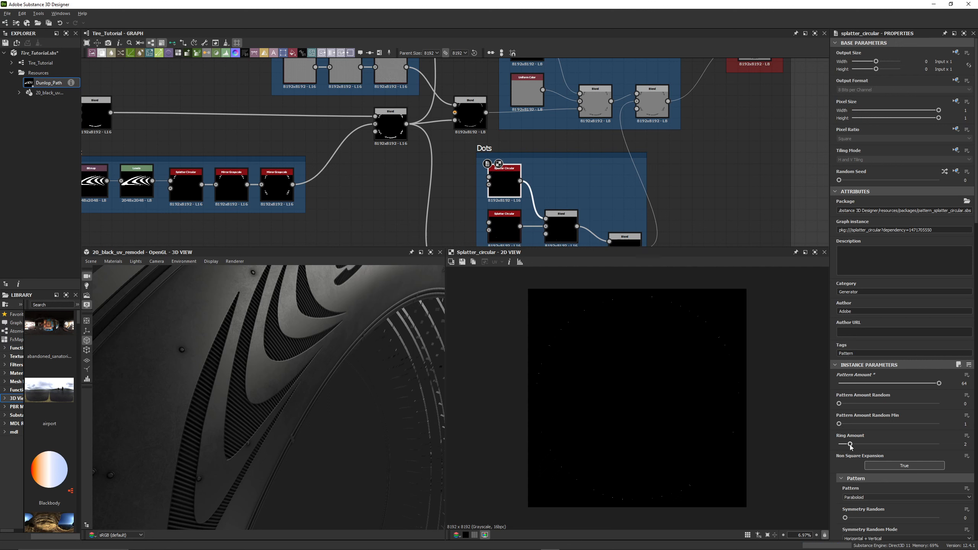
Try a Ring Amount of 3 on the upper Splatter Circular node, inspect the dots, and restore it to 2.
scroll(625, 386, up, 3)
mouse_move(623, 365)
middle_down()
mouse_move(633, 371)
mouse_move(591, 354)
mouse_move(634, 355)
middle_up()
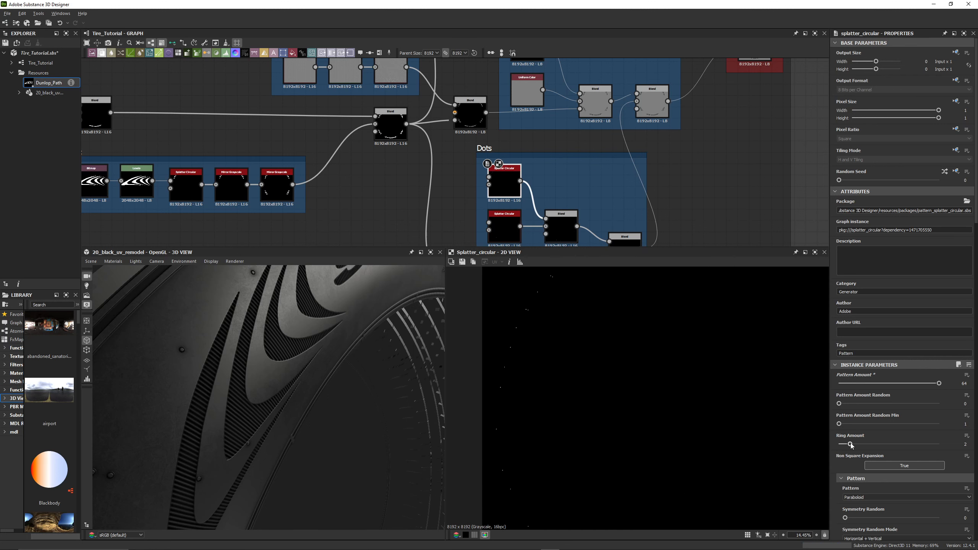
drag(854, 444, 859, 444)
scroll(540, 311, up, 5)
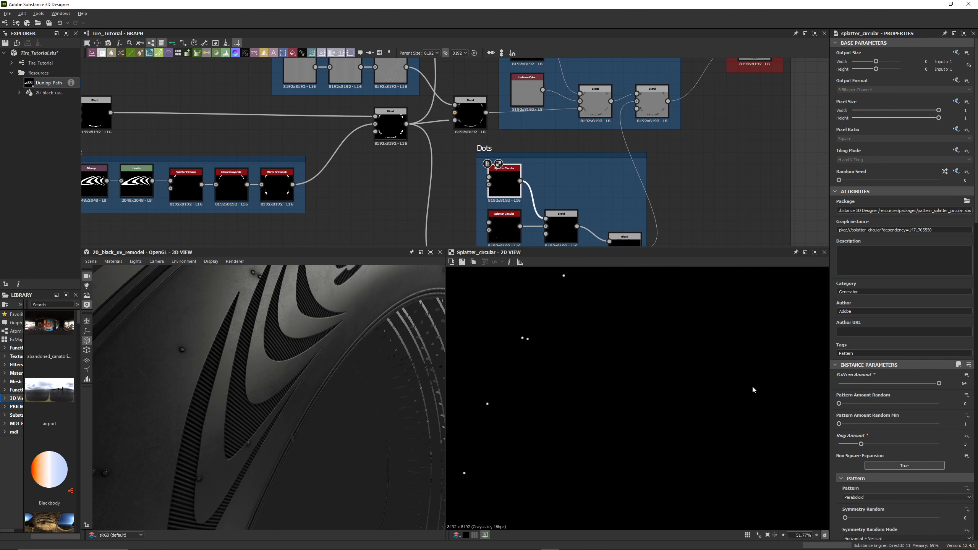
scroll(690, 390, down, 2)
middle_drag(735, 340, 626, 406)
scroll(626, 403, down, 3)
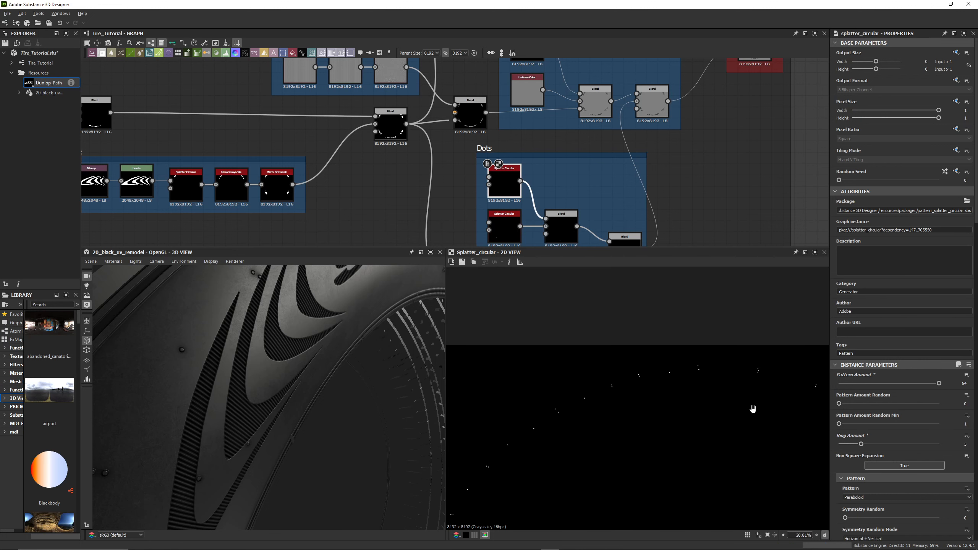
middle_drag(753, 409, 660, 386)
scroll(654, 367, up, 4)
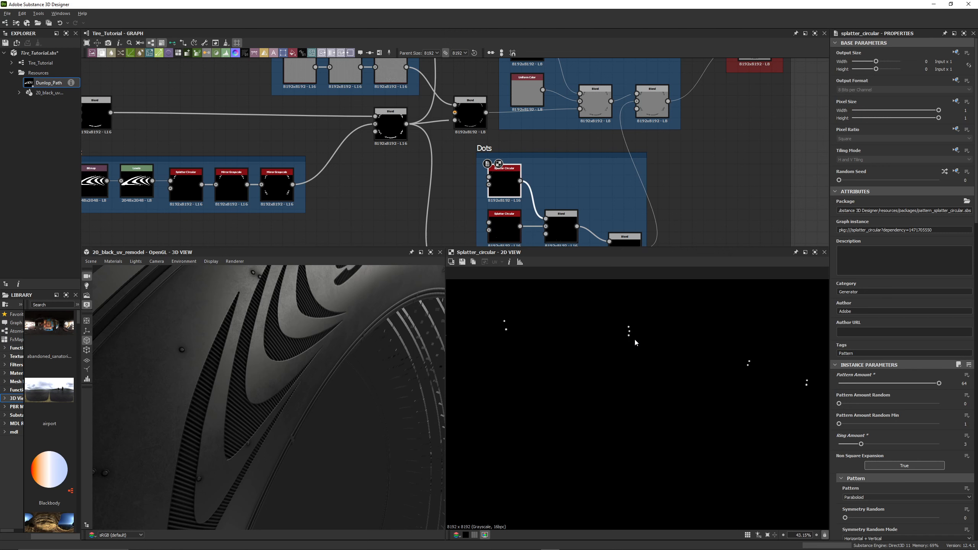
scroll(271, 298, up, 2)
drag(272, 298, 294, 351)
scroll(297, 329, down, 2)
scroll(299, 326, up, 2)
scroll(299, 326, down, 2)
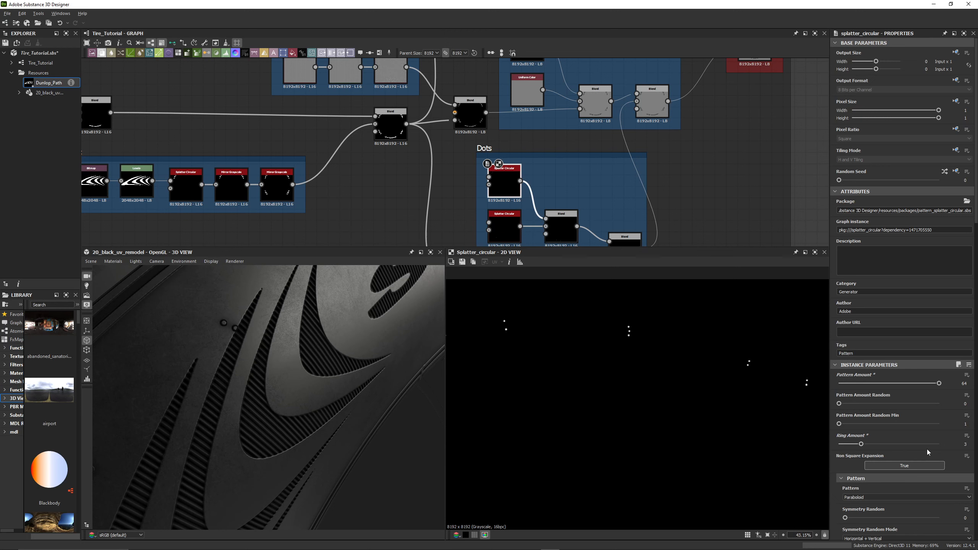
drag(861, 445, 853, 447)
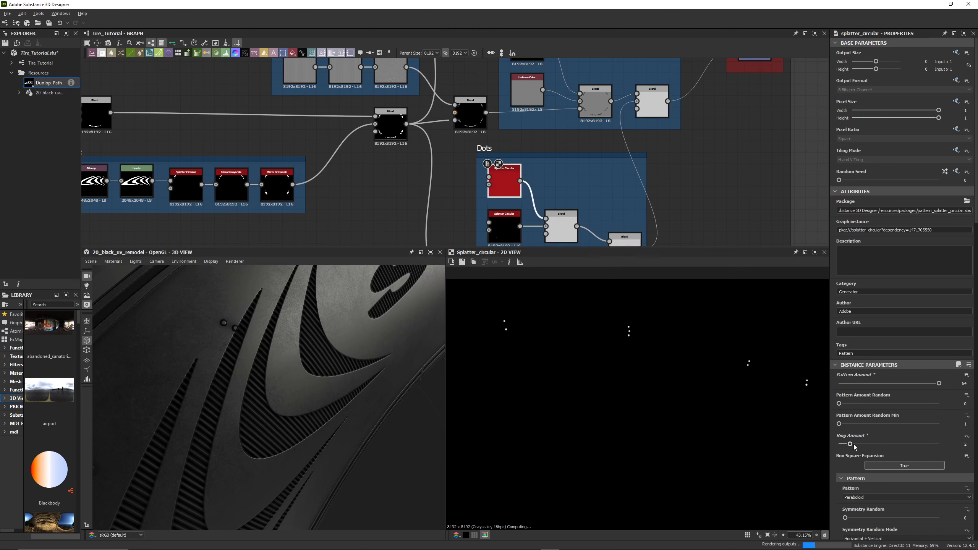
Examine the dots on the tire sidewall and the output of the lower Splatter Circular node in Dots.
drag(321, 384, 356, 380)
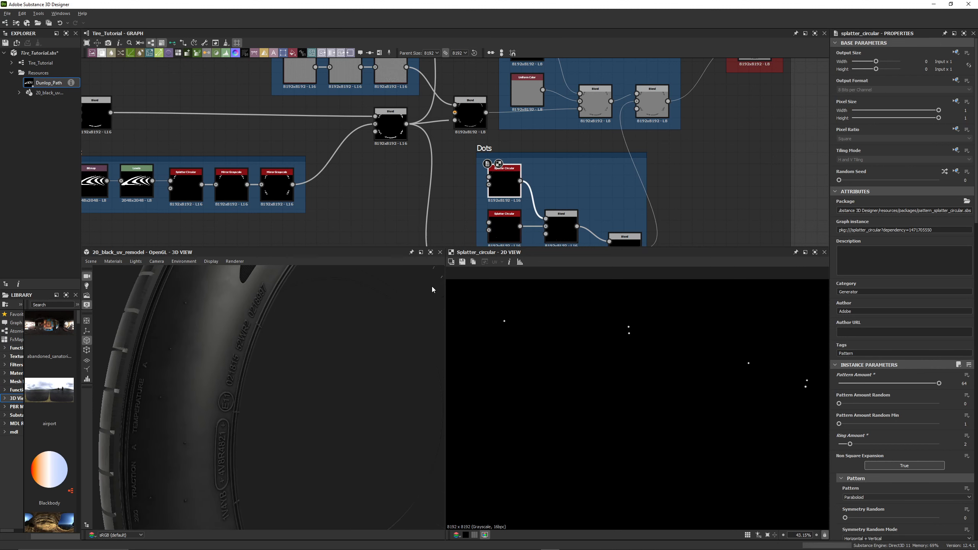
middle_drag(553, 190, 556, 161)
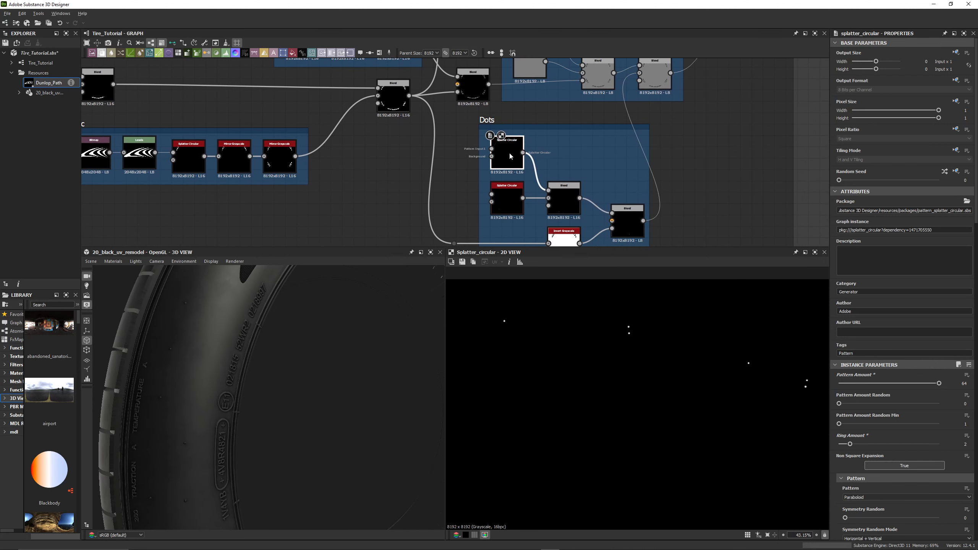
scroll(655, 406, down, 5)
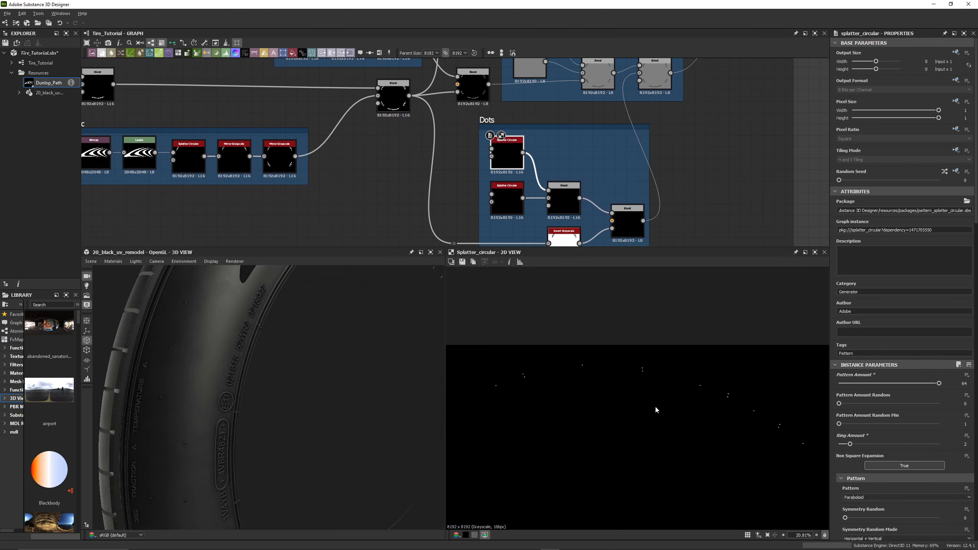
click(508, 200)
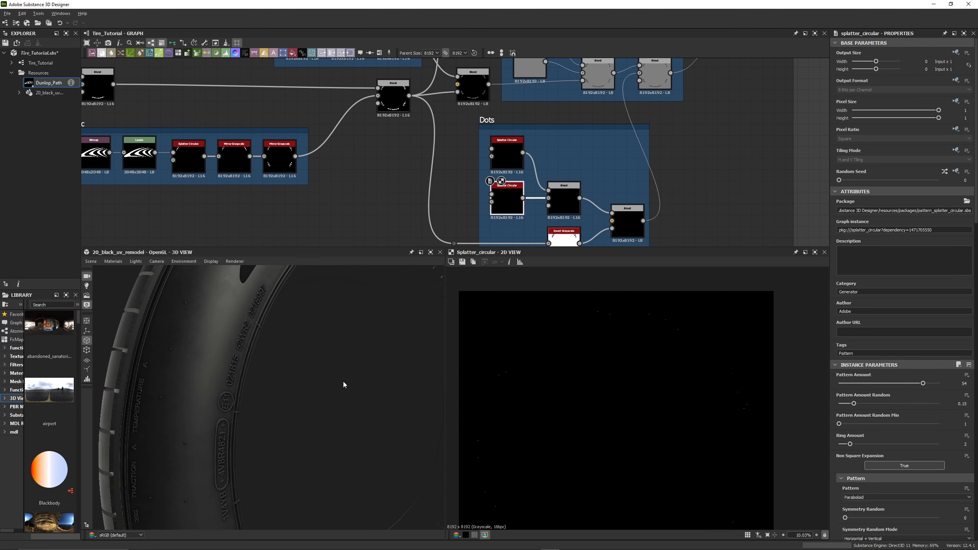
mouse_move(235, 419)
mouse_down()
mouse_move(210, 409)
mouse_move(269, 391)
mouse_move(232, 421)
mouse_up()
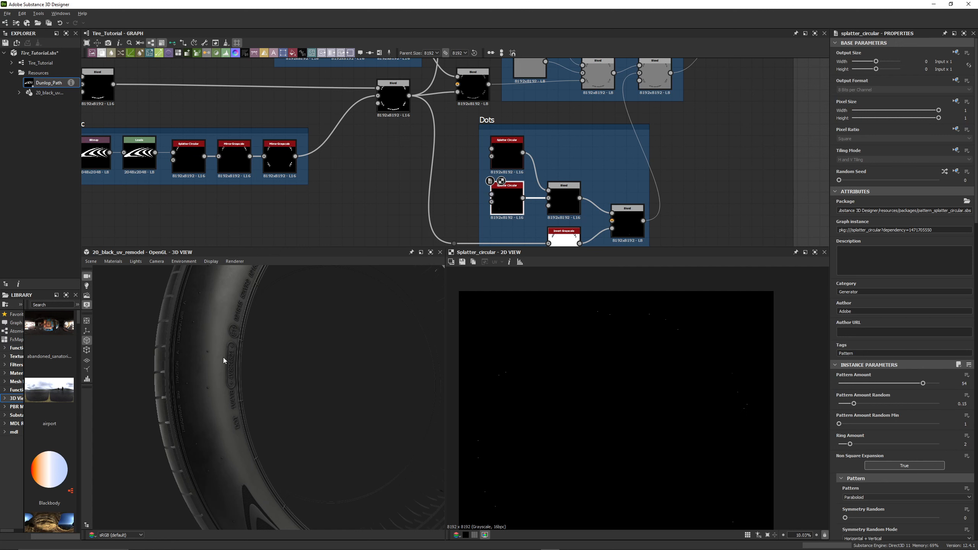
Preview the Blend that merges both dot patterns and the masked Blend that follows it.
double_click(562, 209)
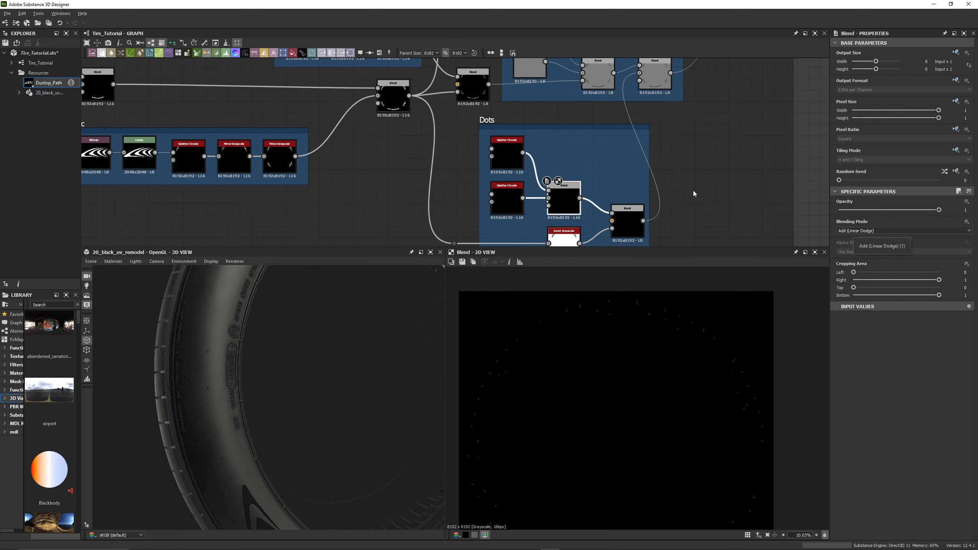
middle_drag(694, 190, 690, 154)
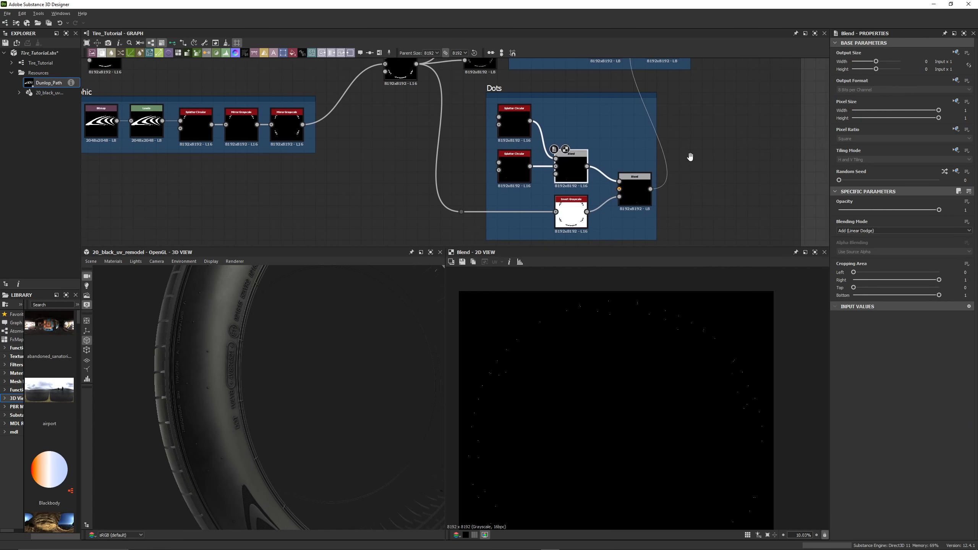
double_click(634, 189)
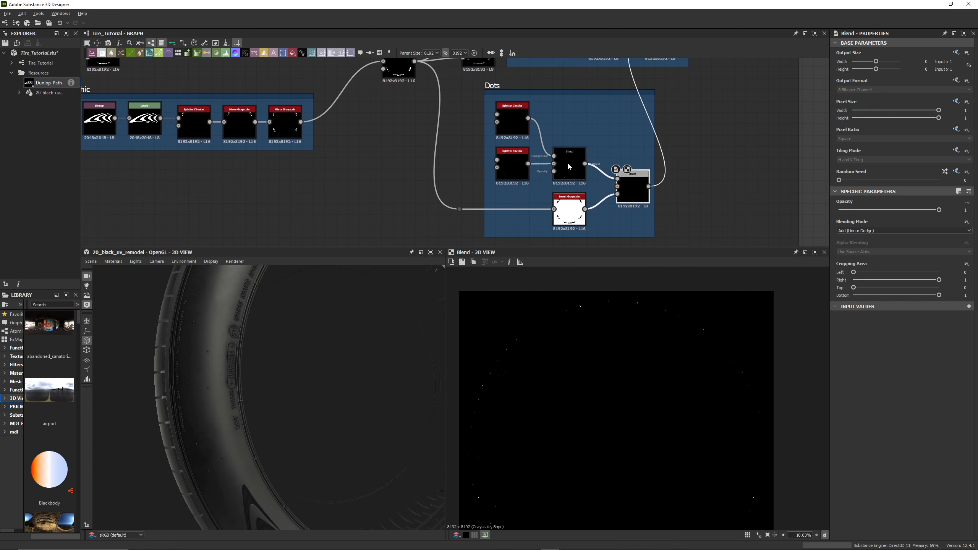
Inspect the Invert Grayscale node that masks the dots and the lettering and graphic Blend that feeds it.
scroll(617, 185, up, 5)
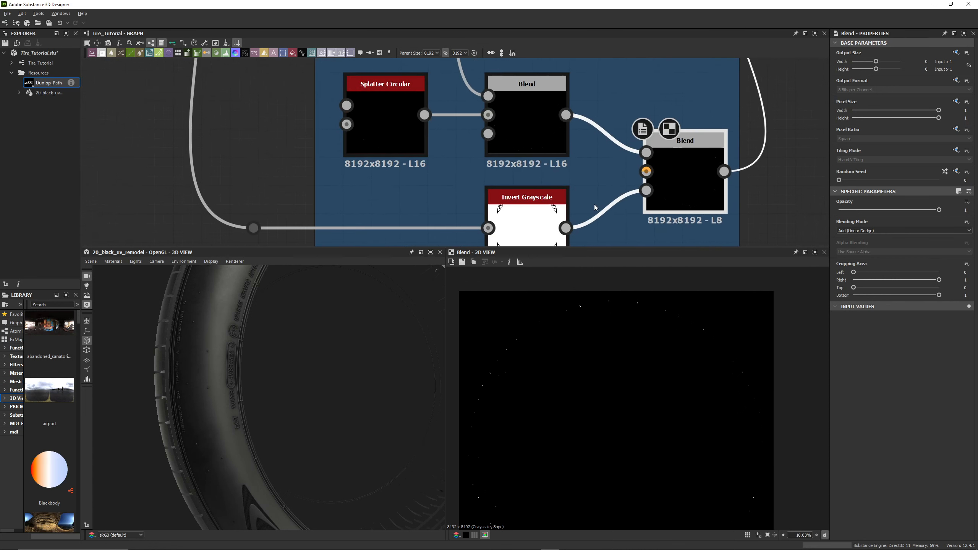
middle_drag(595, 208, 616, 180)
double_click(547, 216)
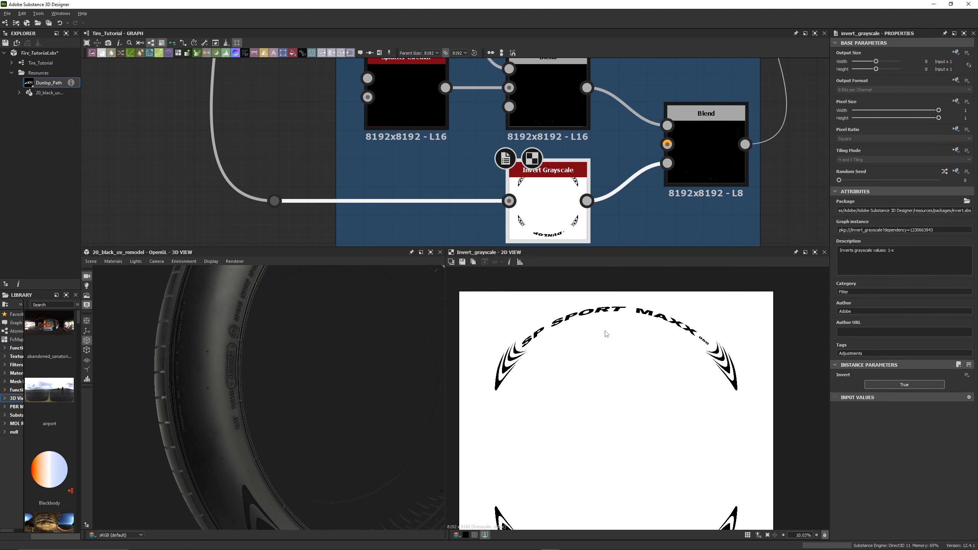
scroll(379, 103, down, 5)
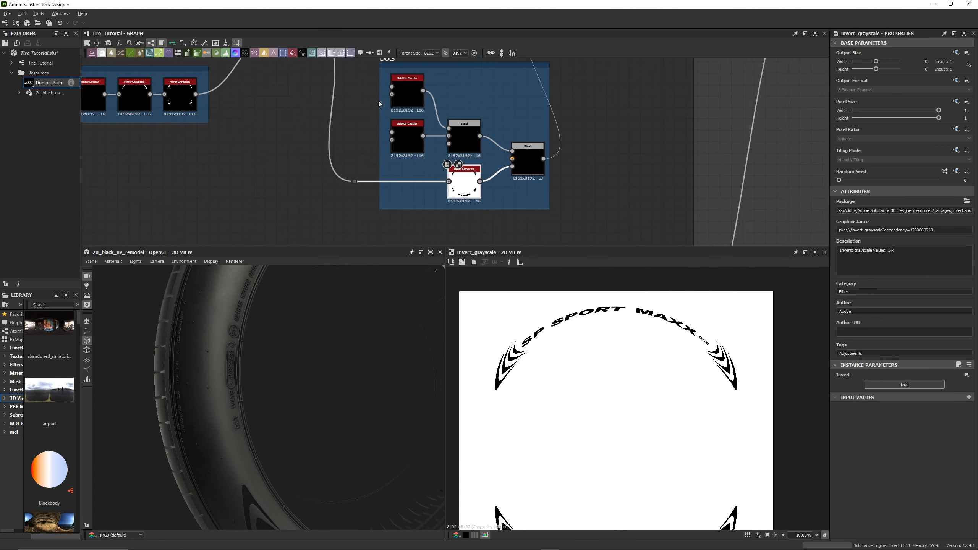
middle_drag(379, 102, 441, 198)
double_click(356, 134)
middle_drag(512, 171, 551, 149)
middle_drag(547, 211, 540, 184)
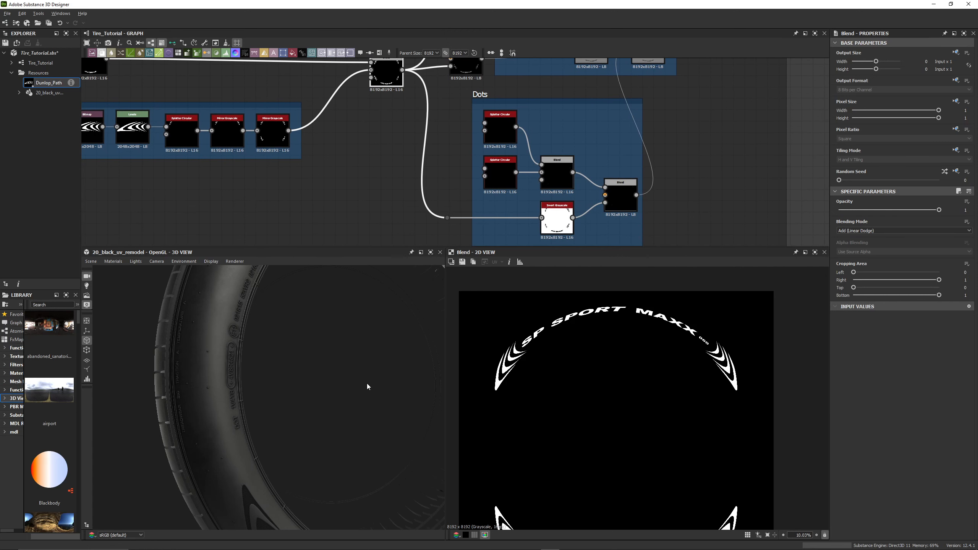
Compare the dots around the sidewall graphic with the Invert Grayscale mask and the Blend whose opacity it drives.
drag(349, 399, 232, 451)
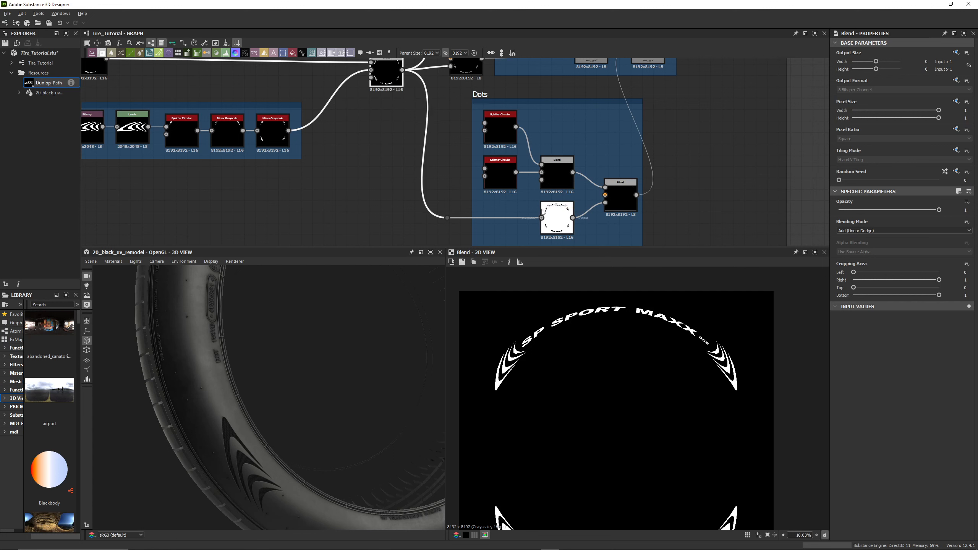
click(562, 225)
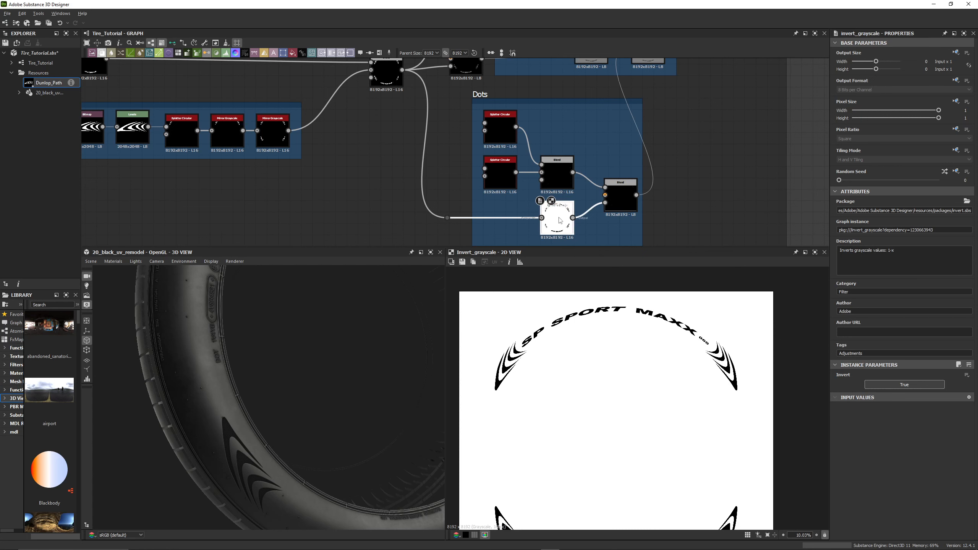
scroll(578, 214, up, 4)
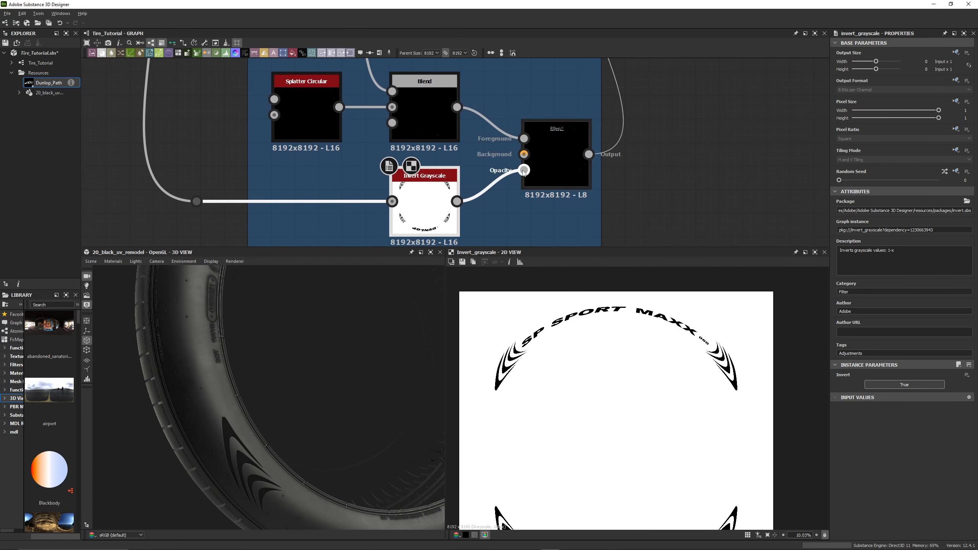
click(559, 166)
double_click(558, 163)
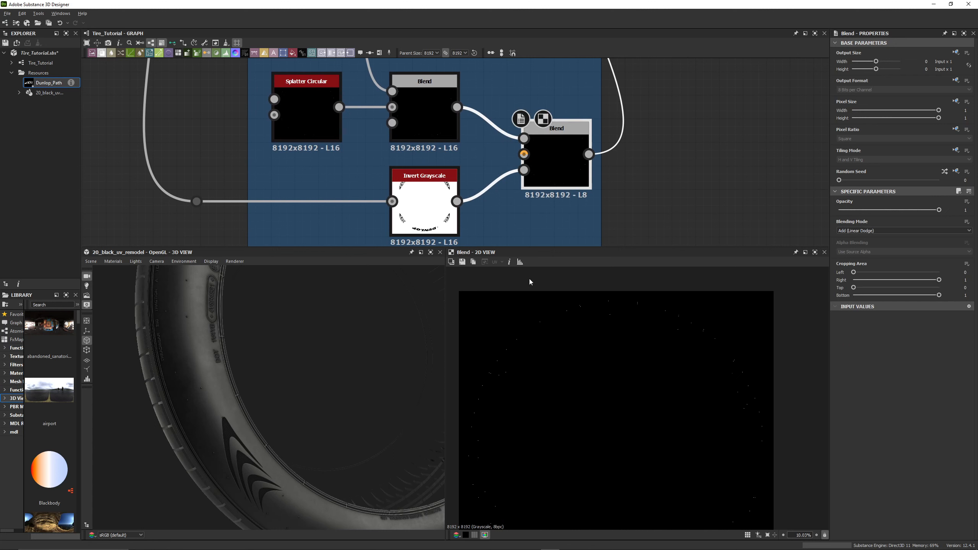
scroll(525, 220, down, 3)
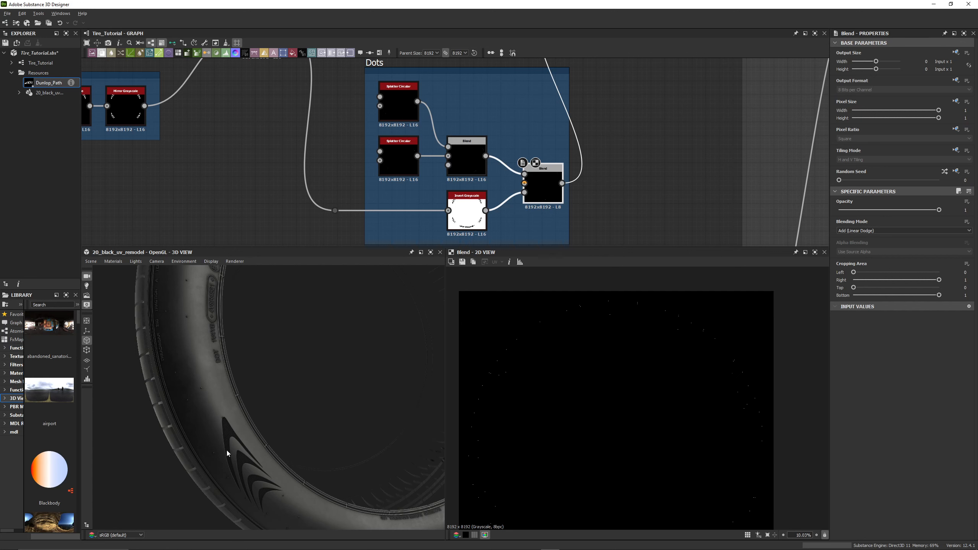
Preview the final Blend in the Height frame and examine its dots up close on the tire sidewall.
scroll(468, 152, down, 4)
middle_drag(468, 151, 511, 190)
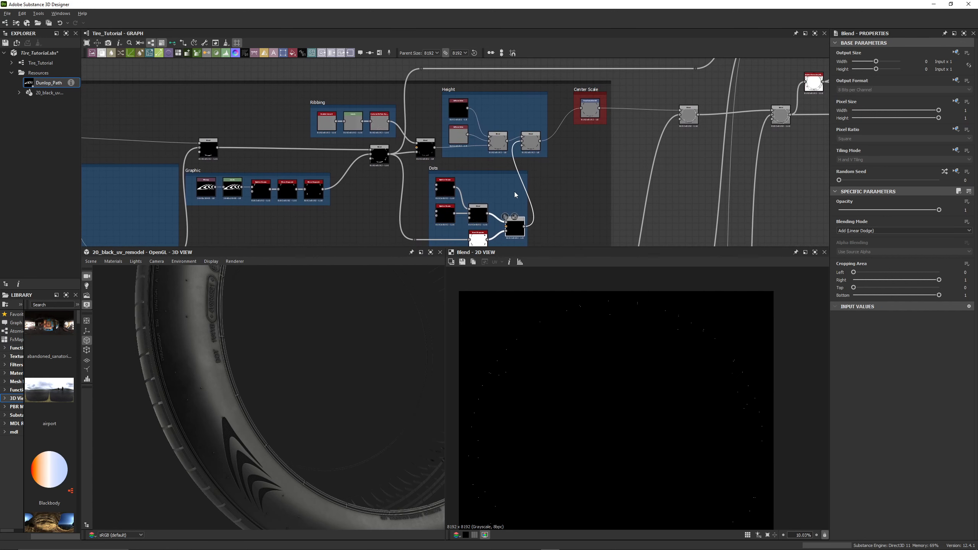
double_click(531, 143)
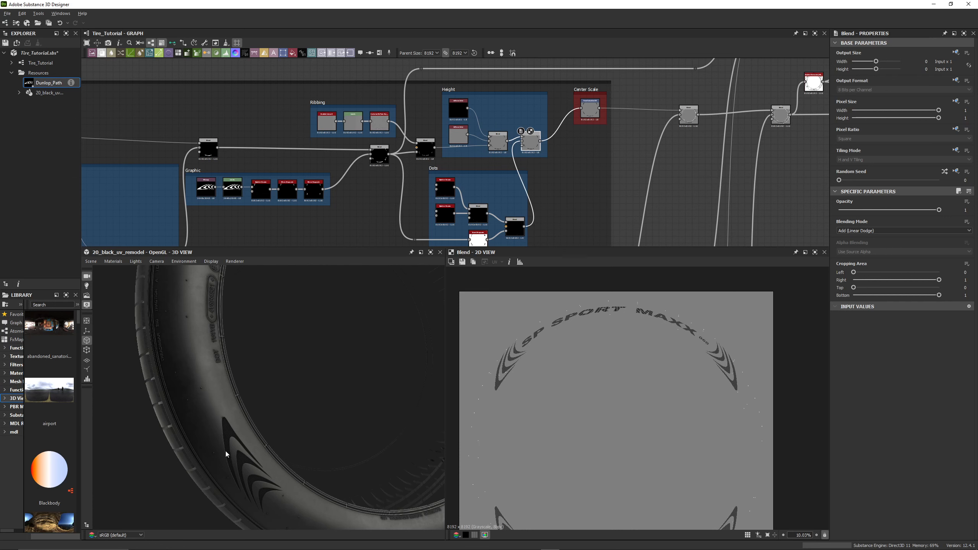
scroll(221, 366, up, 3)
middle_drag(221, 366, 239, 382)
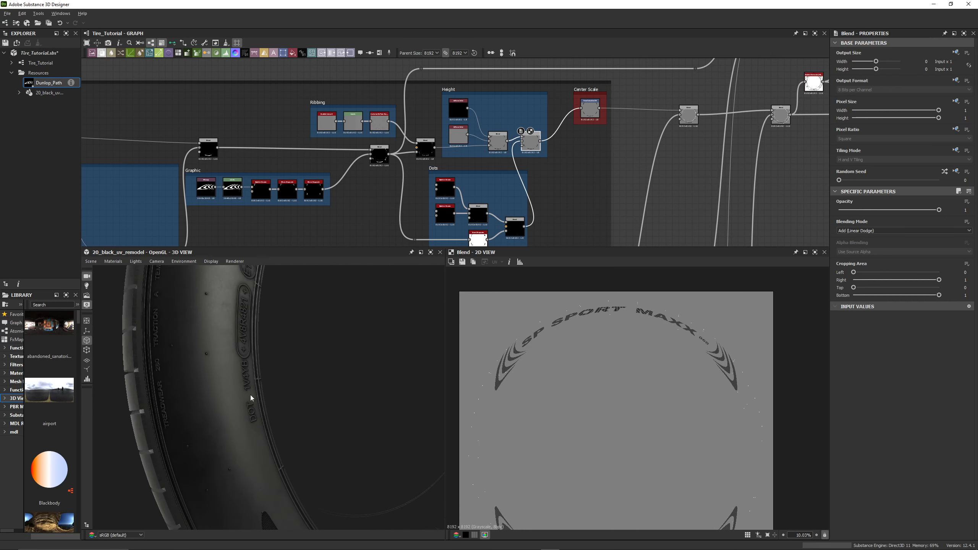
scroll(251, 415, up, 2)
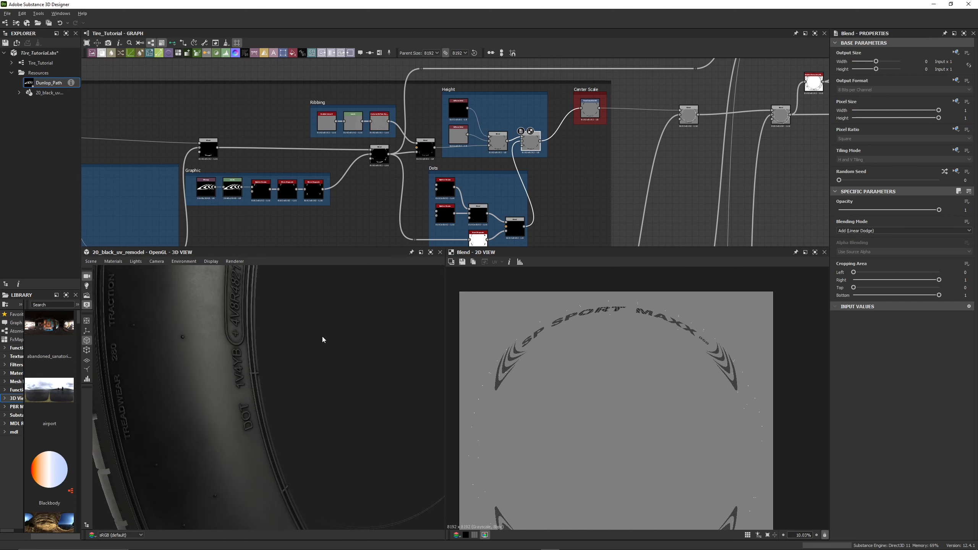
Preview the first Blend in the Height frame and the black and mid-gray Uniform Color nodes feeding it.
click(496, 145)
scroll(497, 145, up, 3)
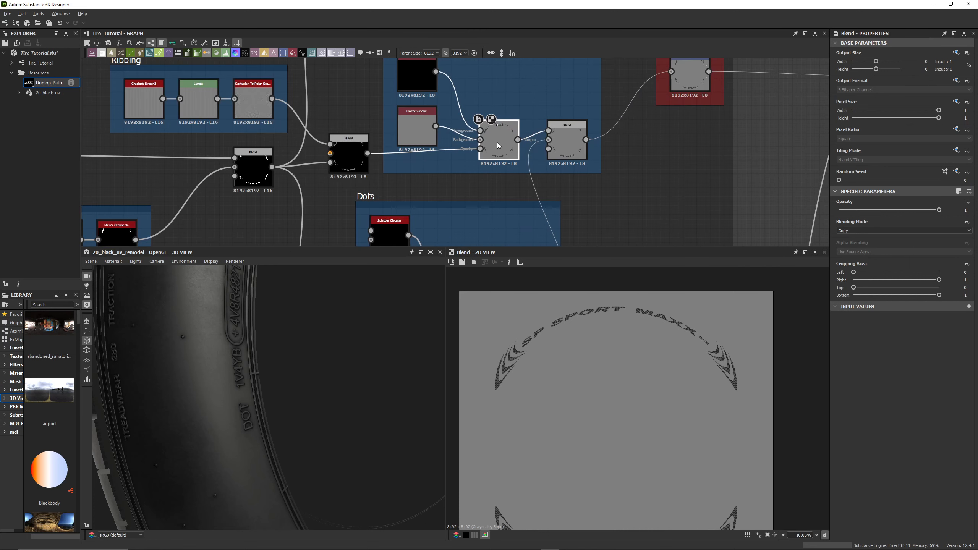
middle_drag(499, 144, 545, 164)
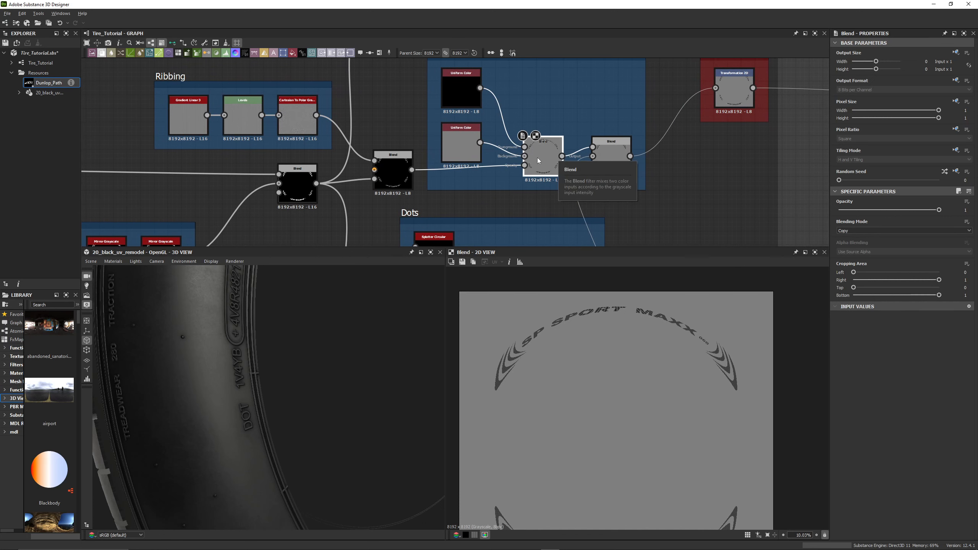
click(458, 88)
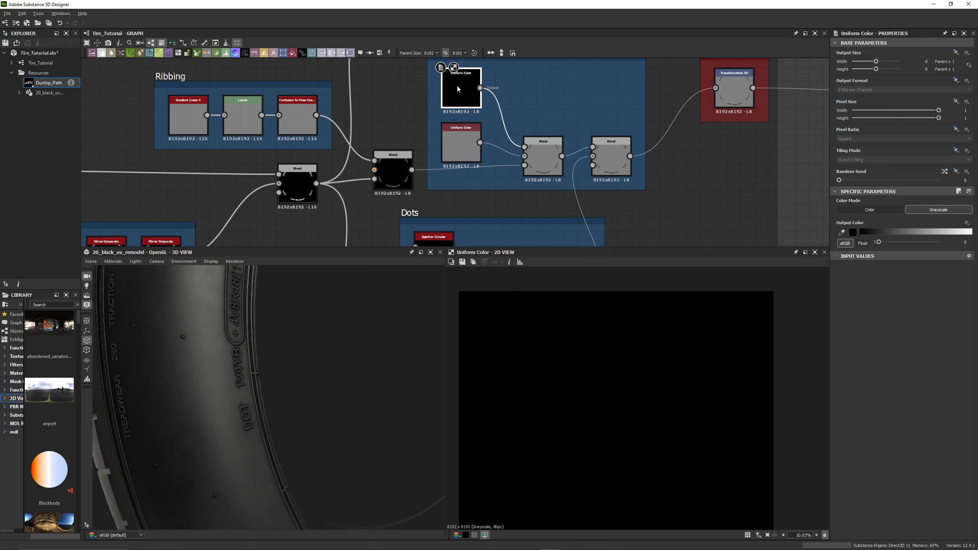
click(460, 145)
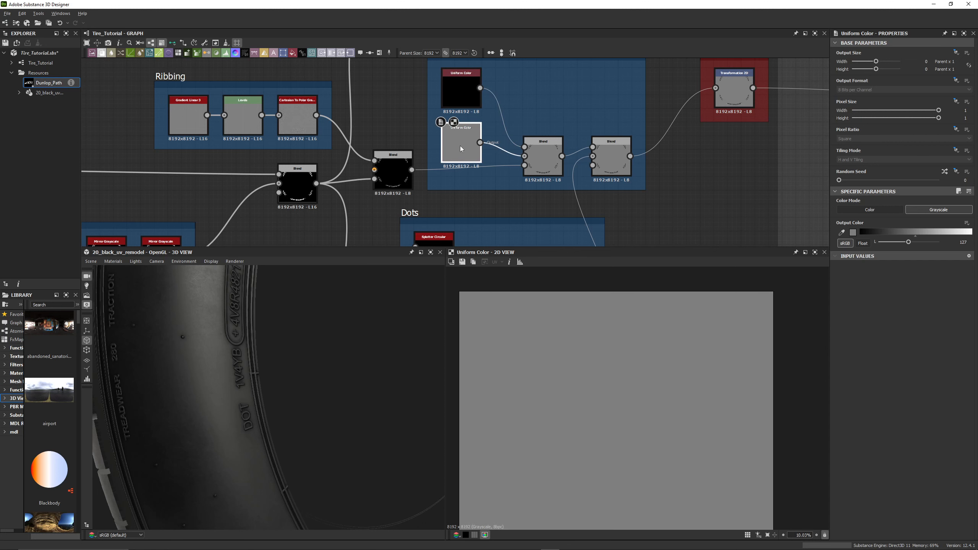
Compare the Blend of the two Uniform Colors with the Add (Linear Dodge) Blend that brings the dots into the height.
click(544, 160)
scroll(602, 361, down, 3)
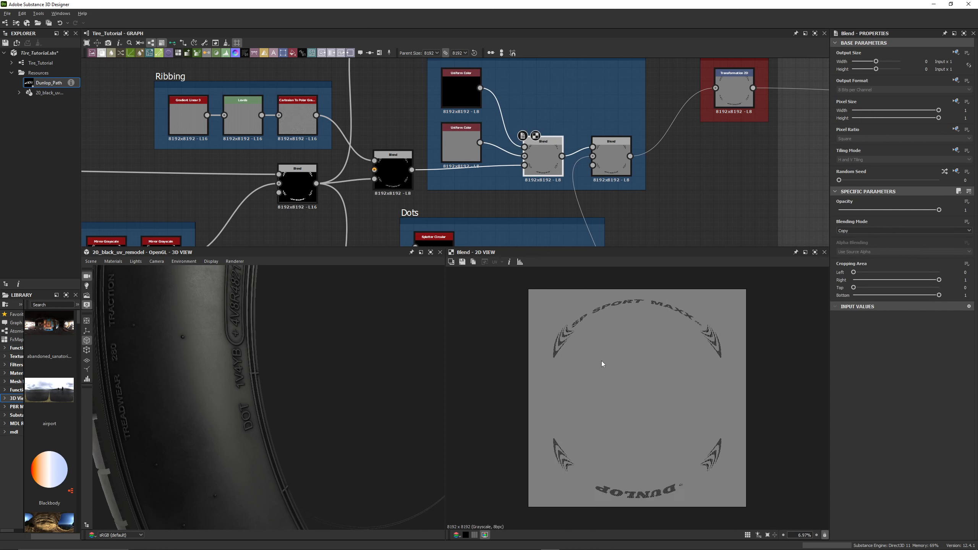
scroll(601, 360, up, 2)
double_click(608, 156)
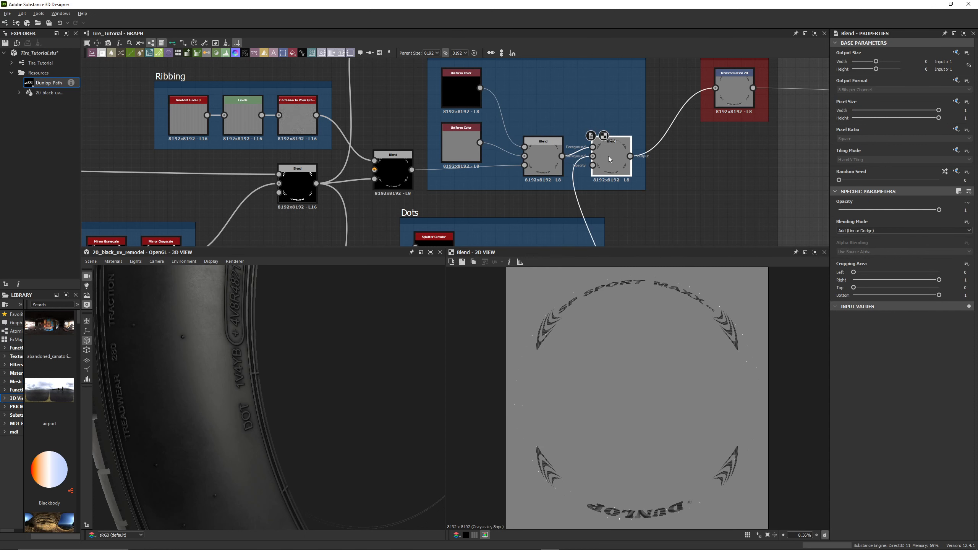
scroll(651, 218, down, 3)
middle_drag(662, 215, 627, 148)
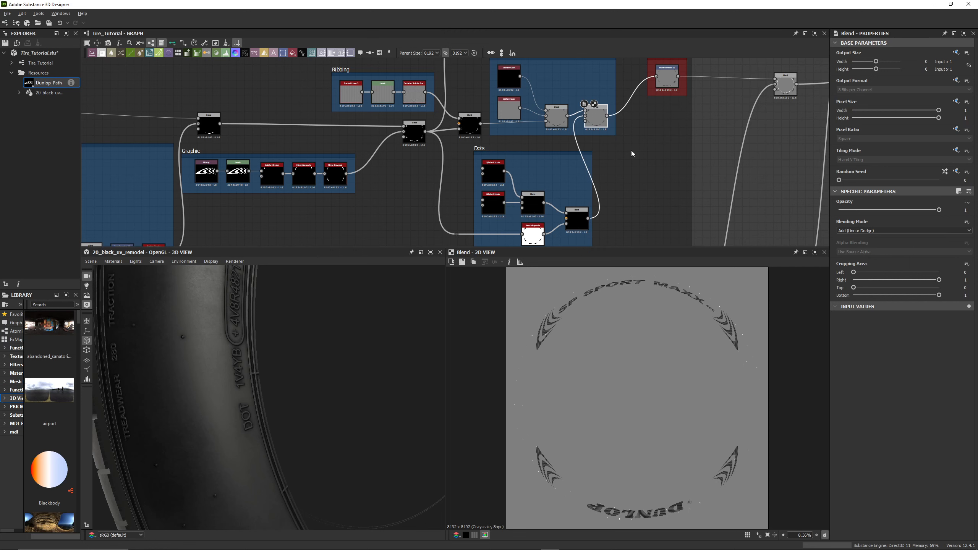
middle_drag(631, 150, 638, 163)
scroll(638, 163, up, 2)
middle_drag(596, 138, 602, 162)
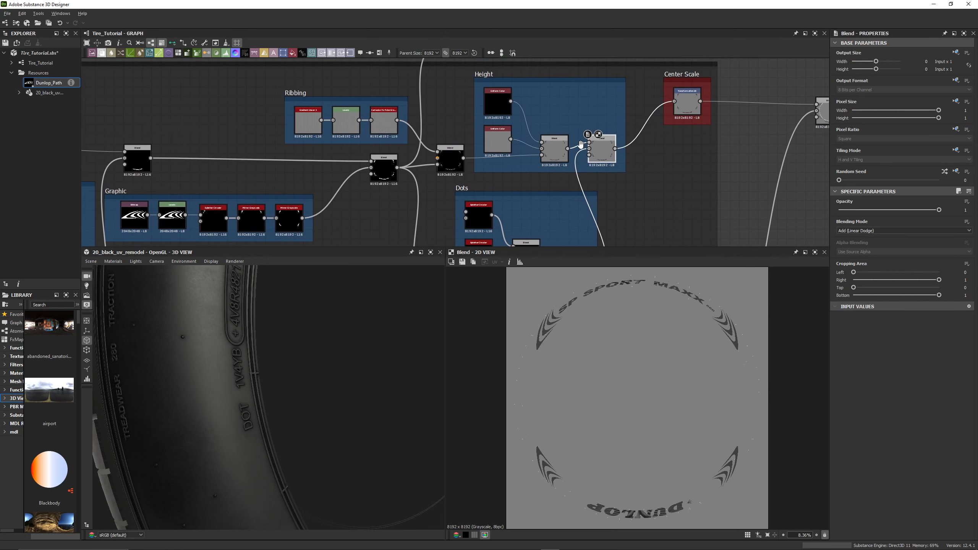
scroll(602, 154, up, 3)
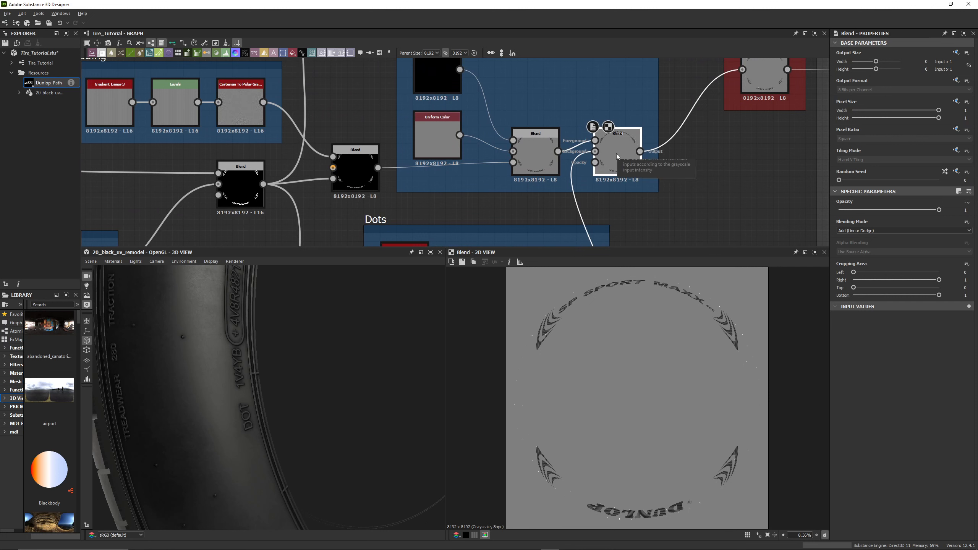
scroll(616, 153, down, 2)
middle_drag(705, 143, 688, 146)
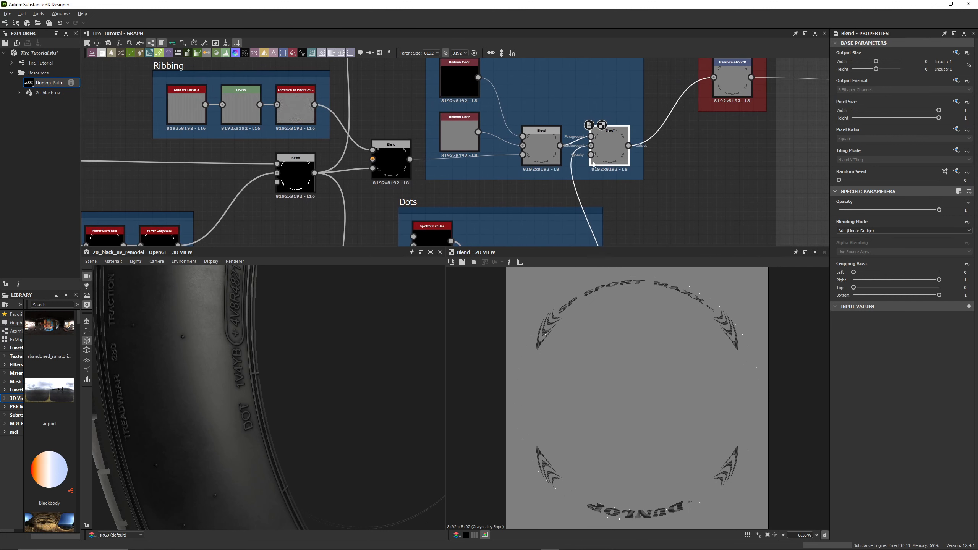
Preview the Copy Blend in the Height frame and the ribbed lettering and graphic Blend that drives its opacity.
click(544, 149)
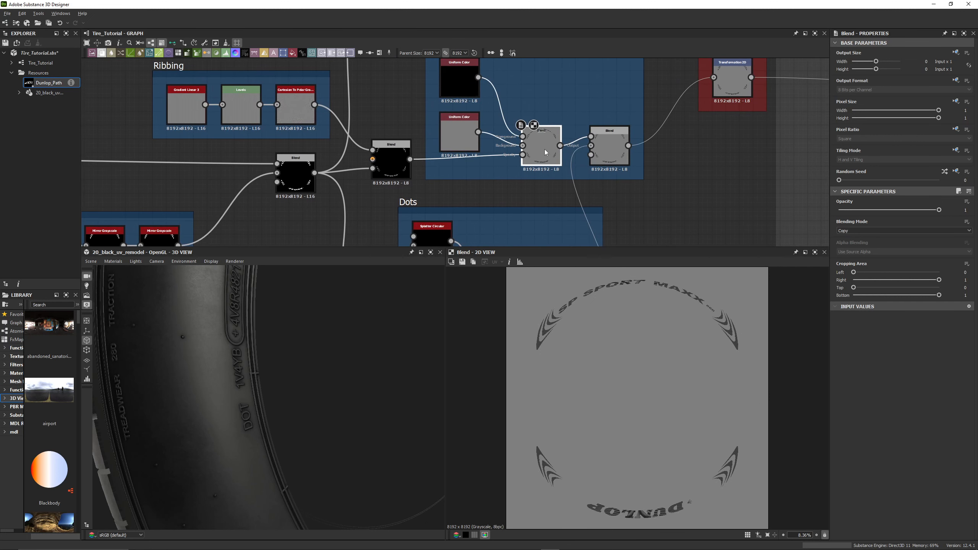
click(393, 167)
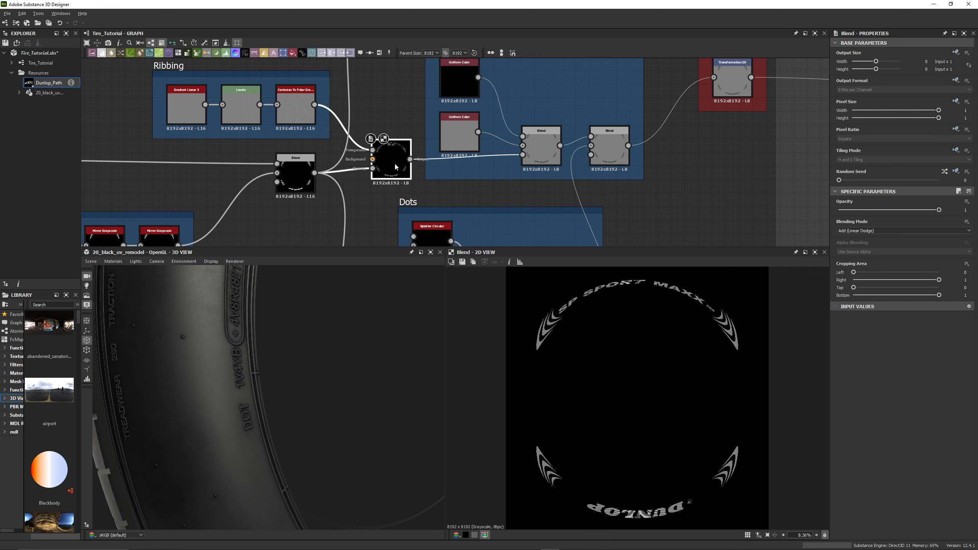
scroll(394, 163, down, 3)
middle_drag(555, 182, 502, 165)
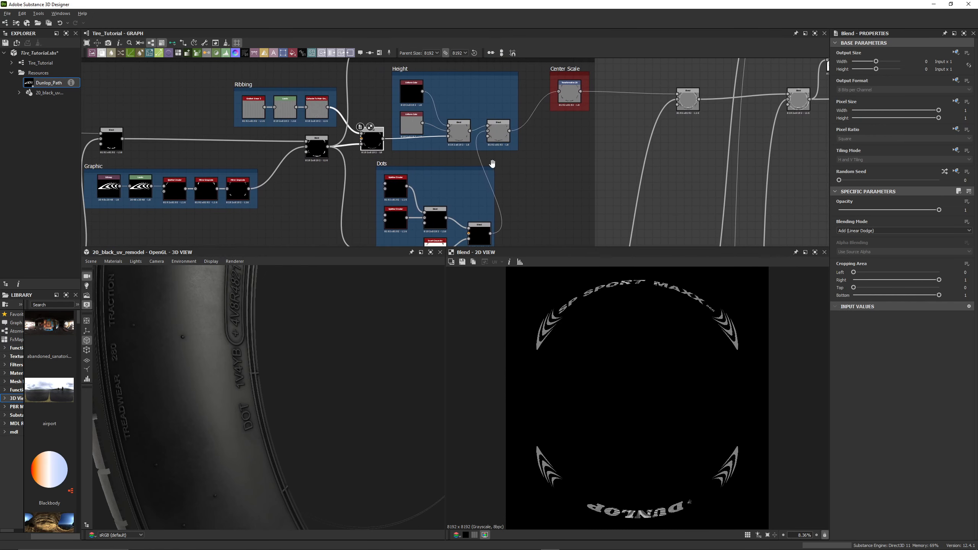
scroll(457, 154, up, 3)
middle_drag(419, 150, 449, 179)
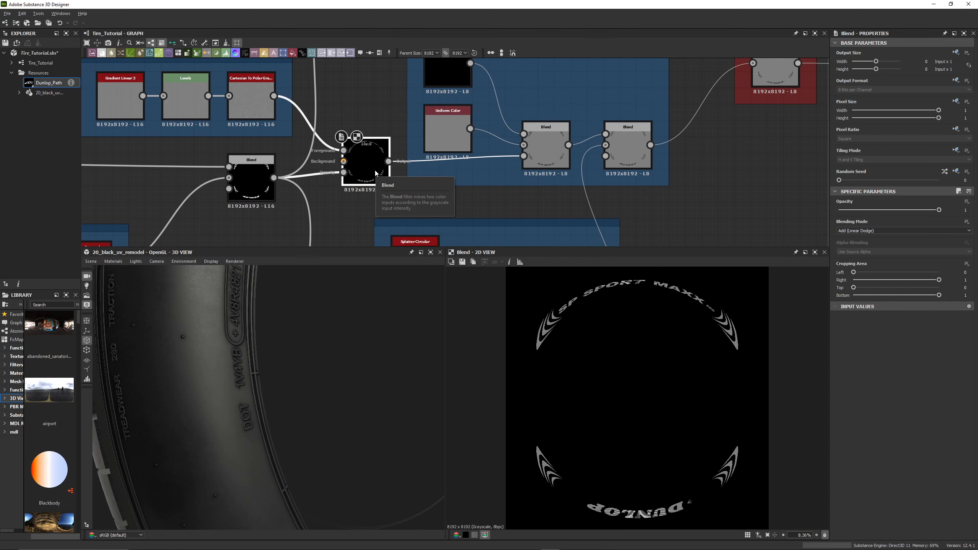
middle_drag(419, 157, 387, 173)
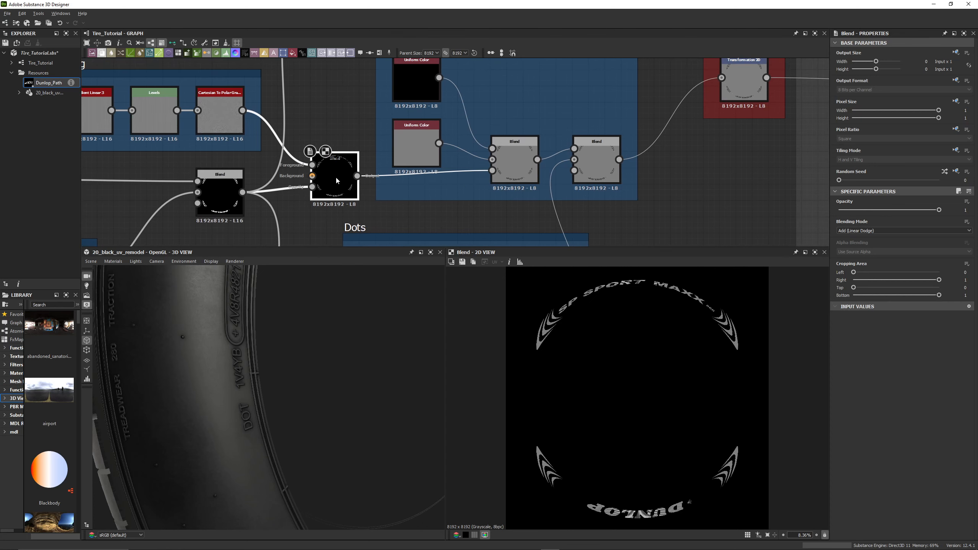
Compare the sidewall graphic up close in the Blend before the ribbing and in the Blend that adds it.
scroll(553, 341, up, 8)
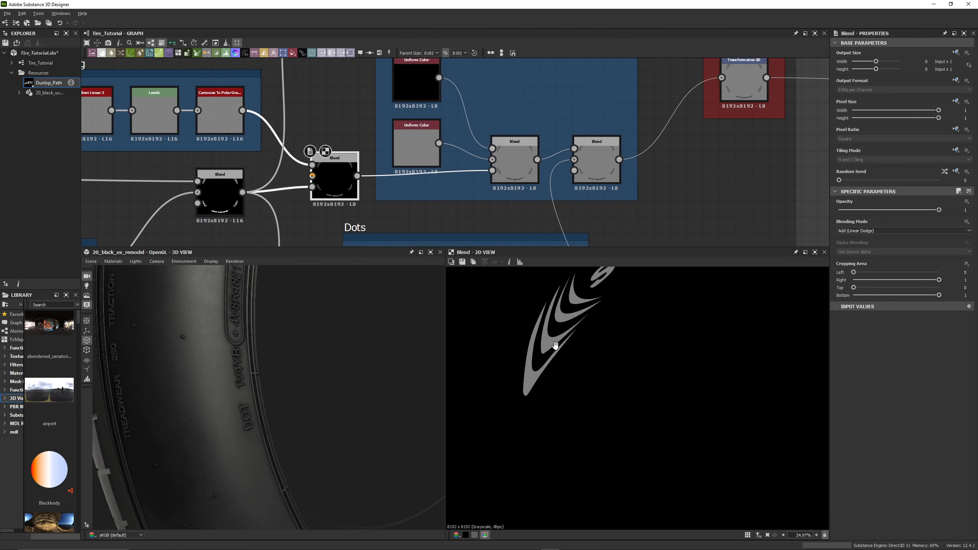
click(220, 198)
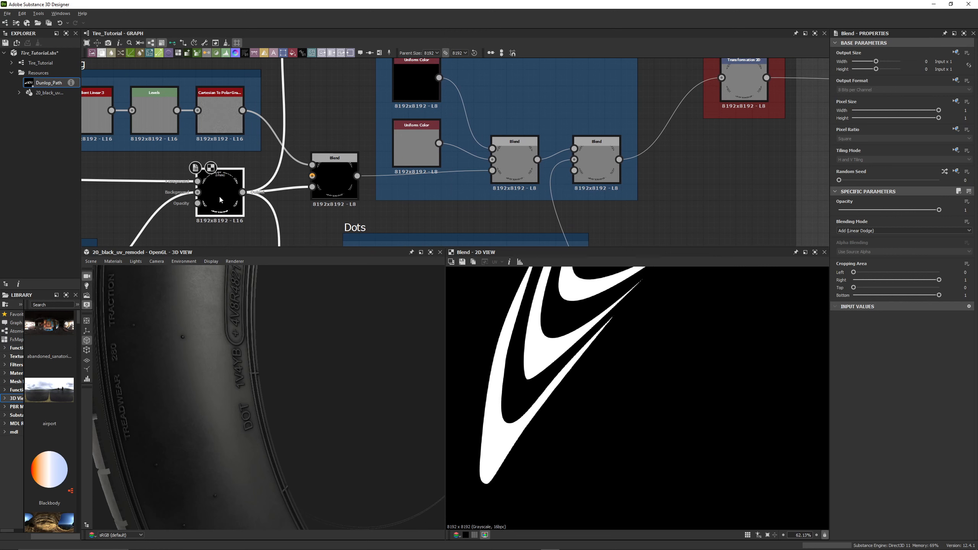
click(336, 177)
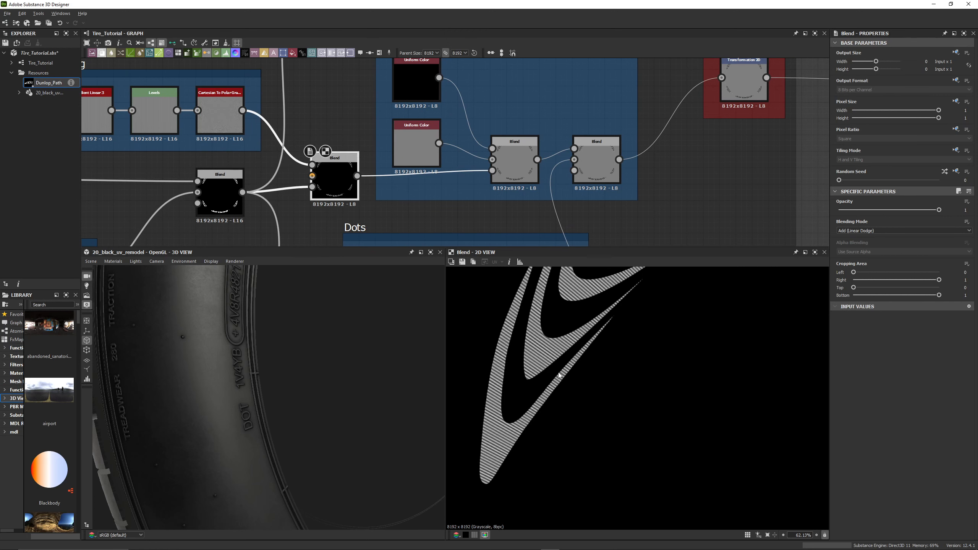
Try a brighter grayscale output of 159 on the mid-gray Uniform Color that forms the base height.
click(420, 147)
scroll(316, 352, down, 2)
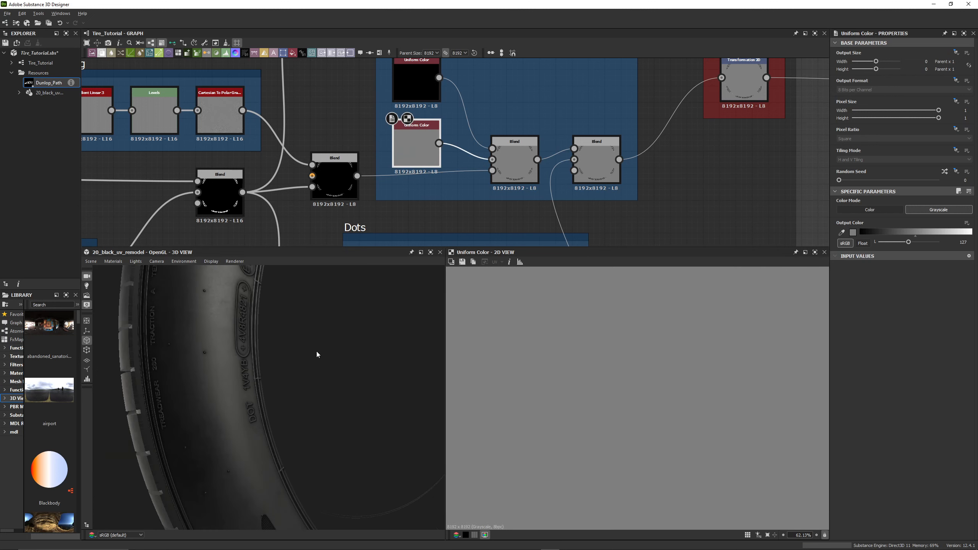
mouse_move(316, 352)
mouse_down()
mouse_move(302, 357)
mouse_move(316, 343)
mouse_up()
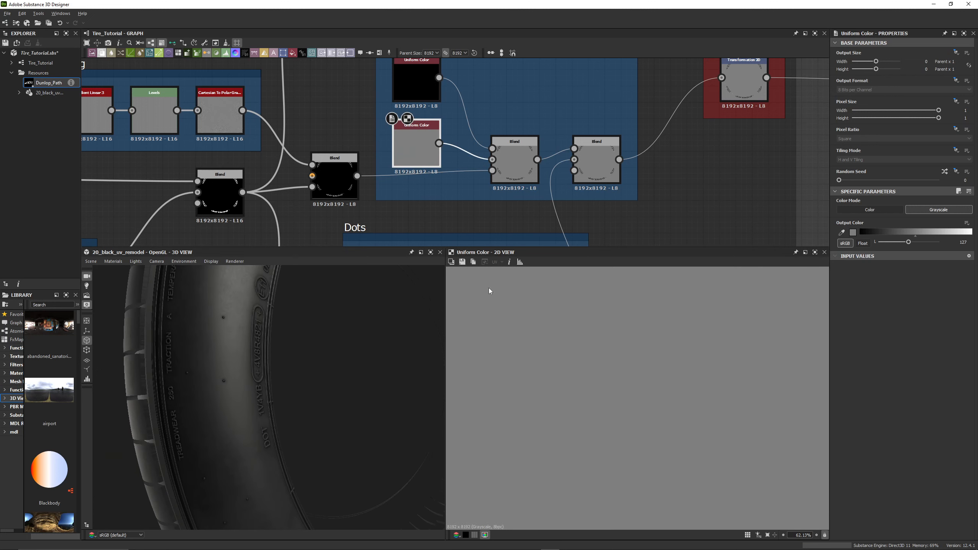
click(916, 236)
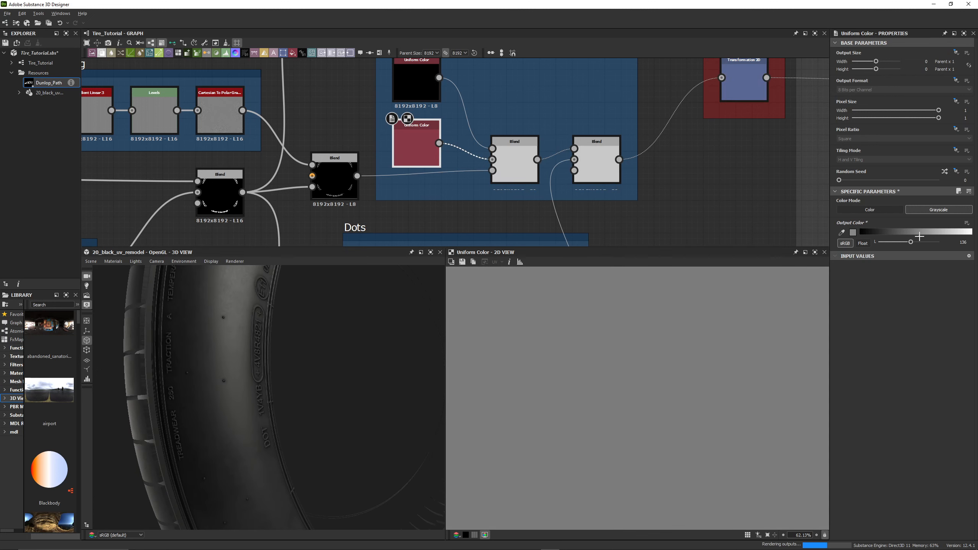
click(929, 234)
drag(929, 235, 929, 235)
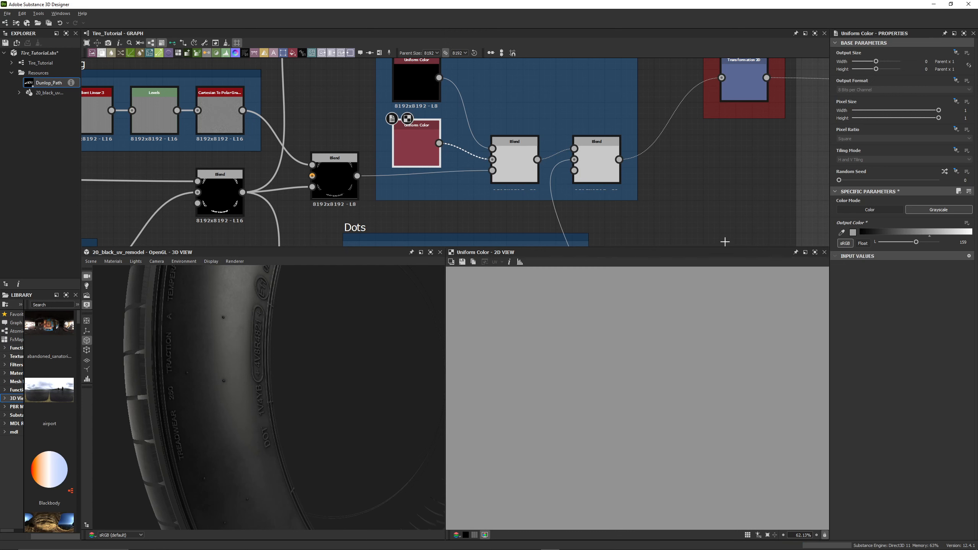
middle_drag(324, 308, 330, 344)
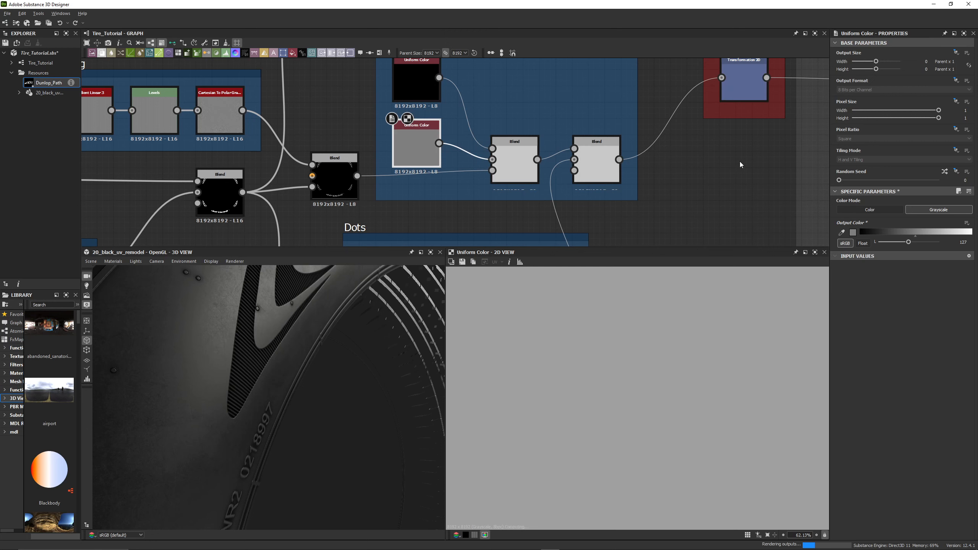
Review the final height Blend against the sidewall graphic on the tire, along with the surrounding Ribbing, Height and Dots frames.
click(599, 167)
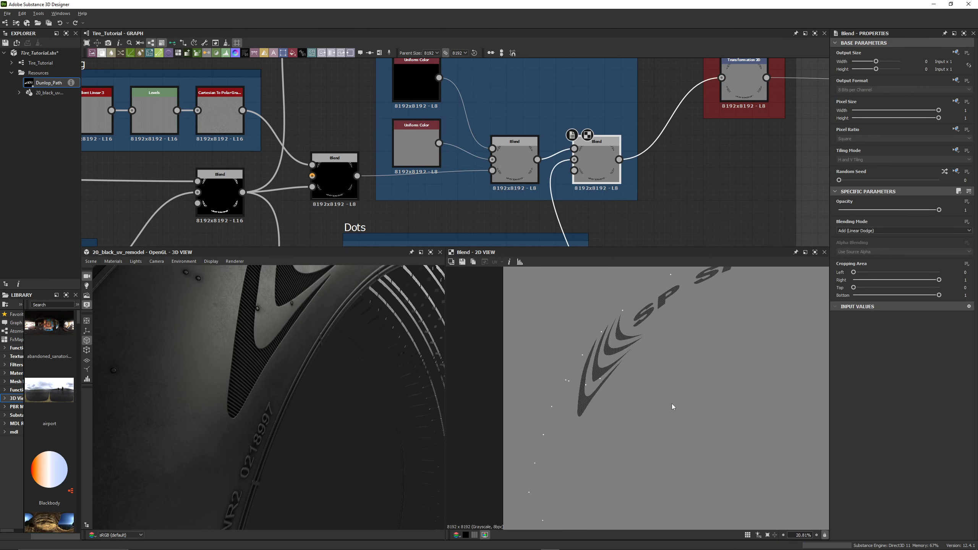
drag(404, 404, 366, 413)
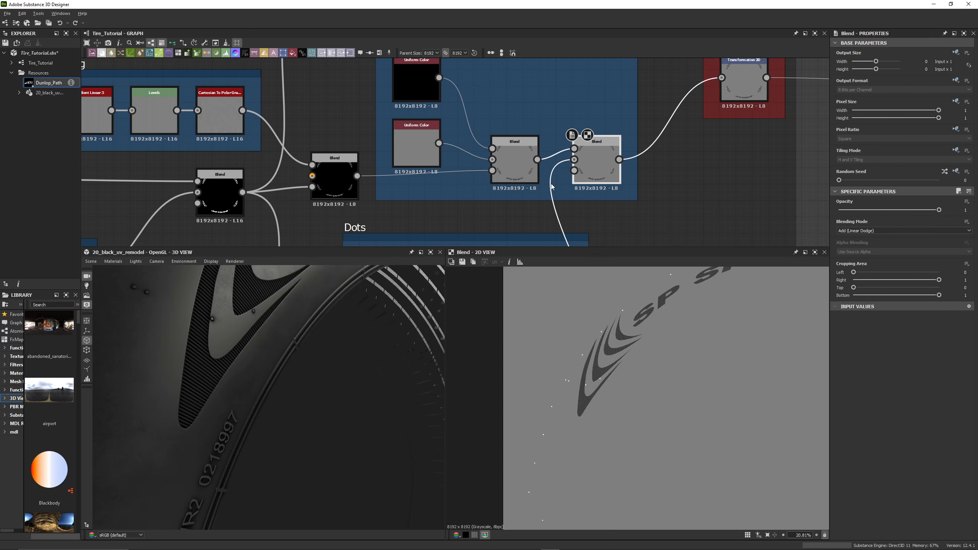
scroll(670, 201, down, 2)
middle_drag(667, 198, 607, 59)
scroll(592, 200, down, 3)
middle_drag(589, 202, 607, 132)
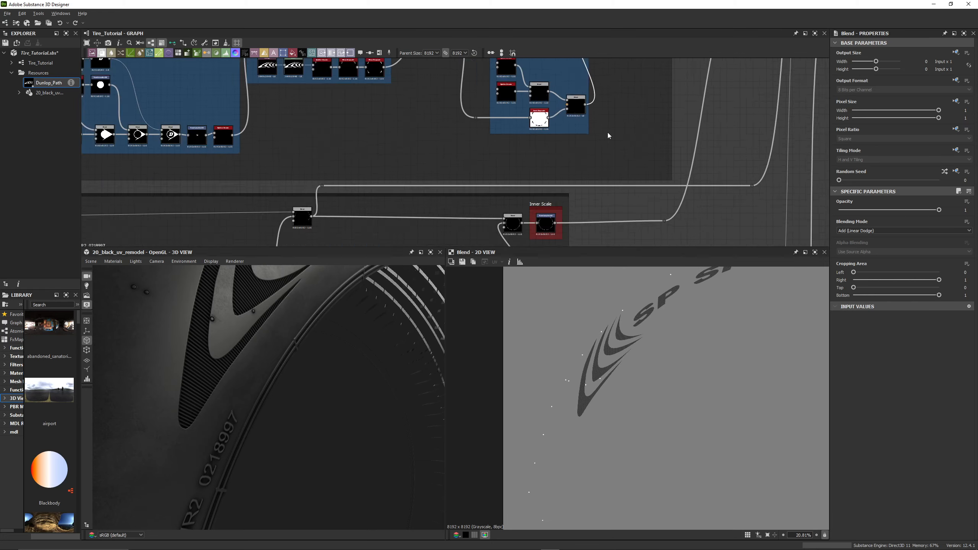
scroll(607, 178, down, 1)
middle_drag(607, 178, 569, 255)
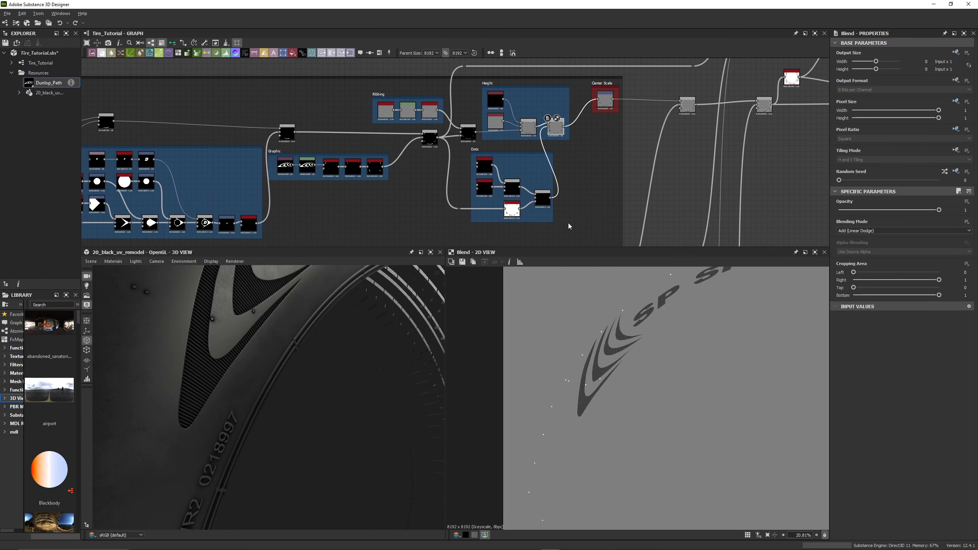
scroll(568, 182, up, 2)
middle_drag(567, 185, 577, 168)
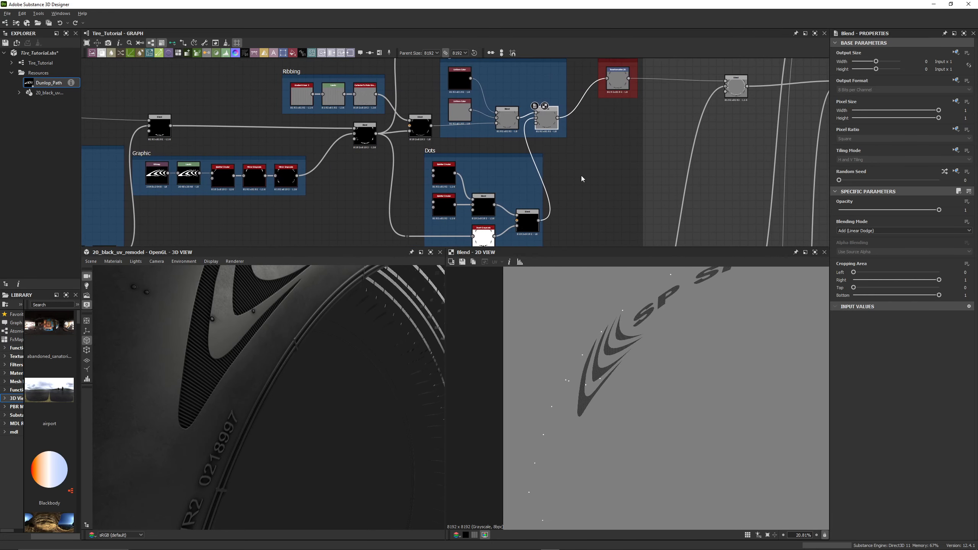
scroll(579, 159, up, 2)
middle_drag(578, 159, 590, 194)
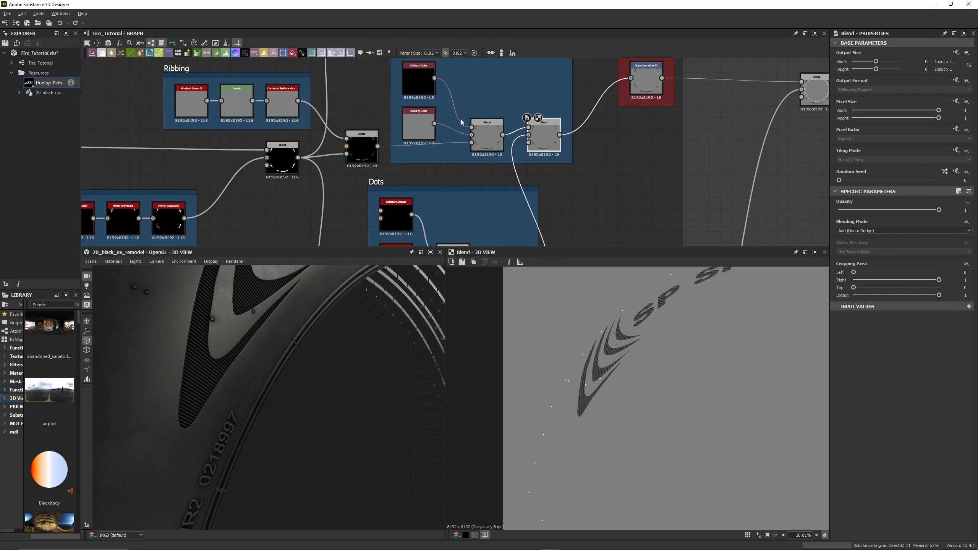
Raise the black Uniform Color's grayscale output to 100 to make the lettering and graphic recess shallower.
click(419, 83)
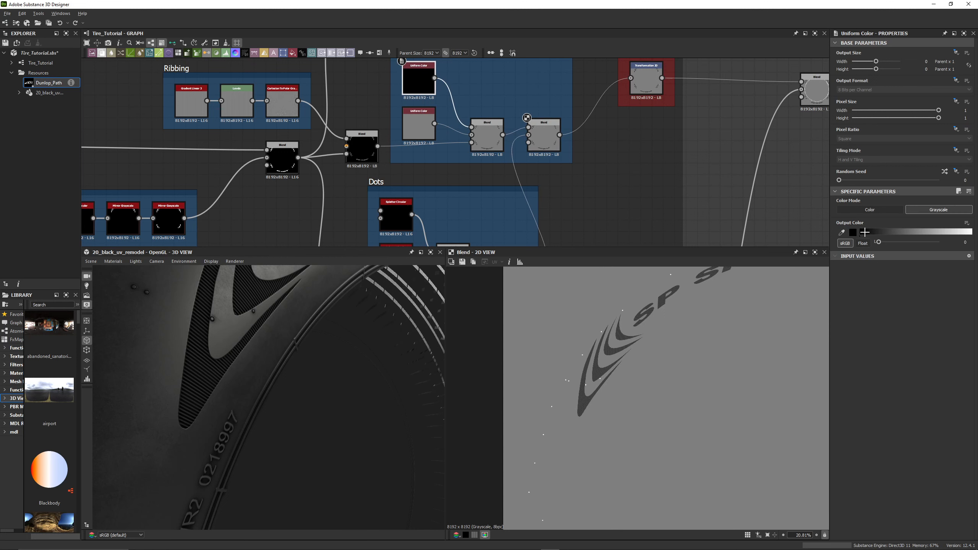
drag(861, 233, 897, 234)
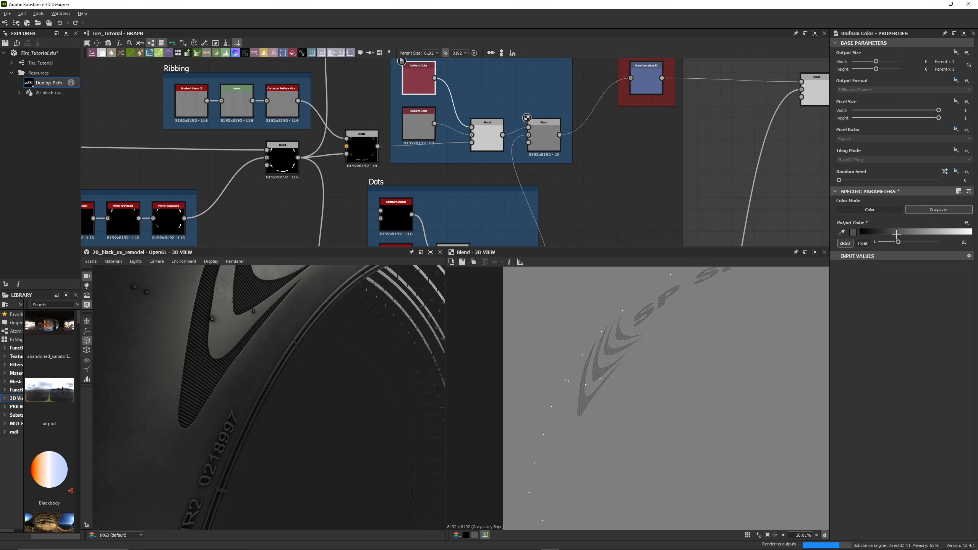
drag(896, 235, 903, 235)
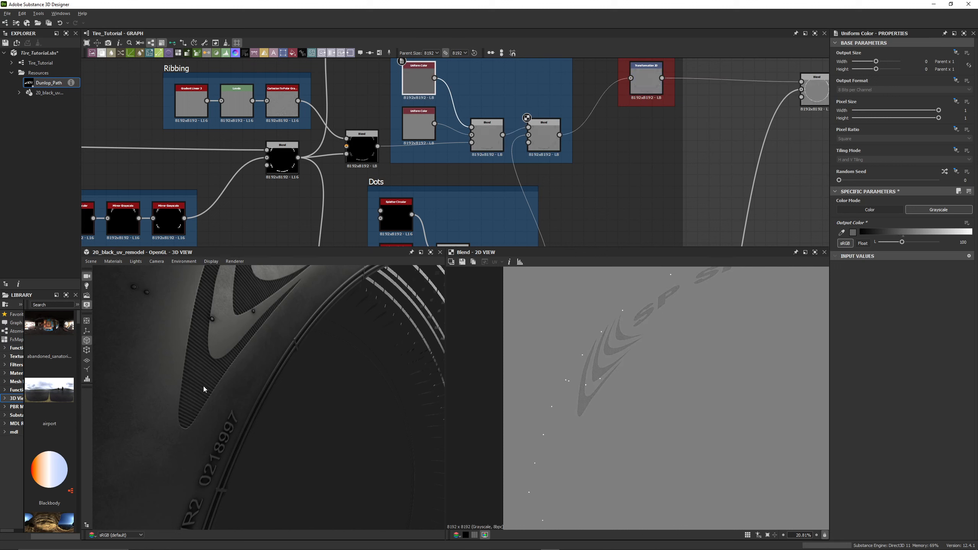
Lower the graph's parent size to 2048 and darken the recess Uniform Color to a grayscale output of about 9.
click(460, 52)
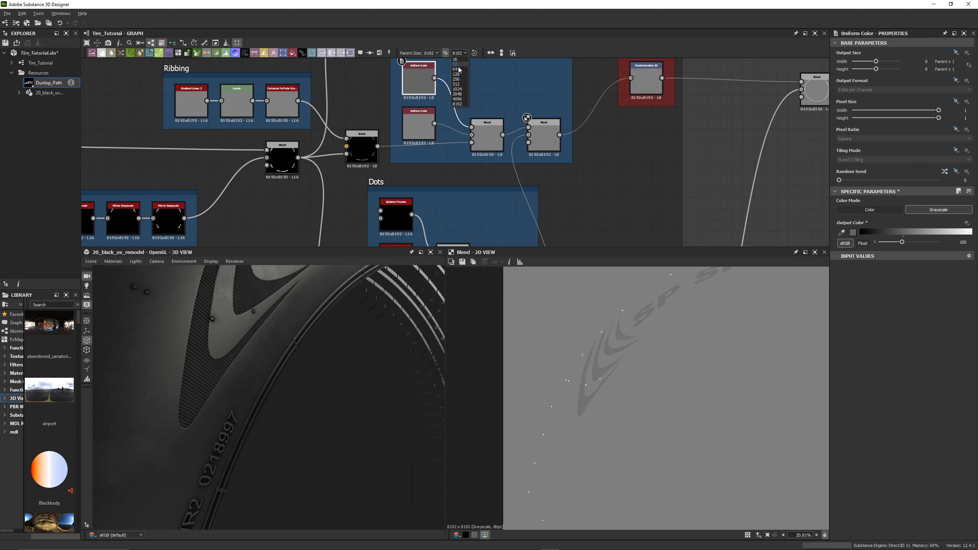
click(460, 95)
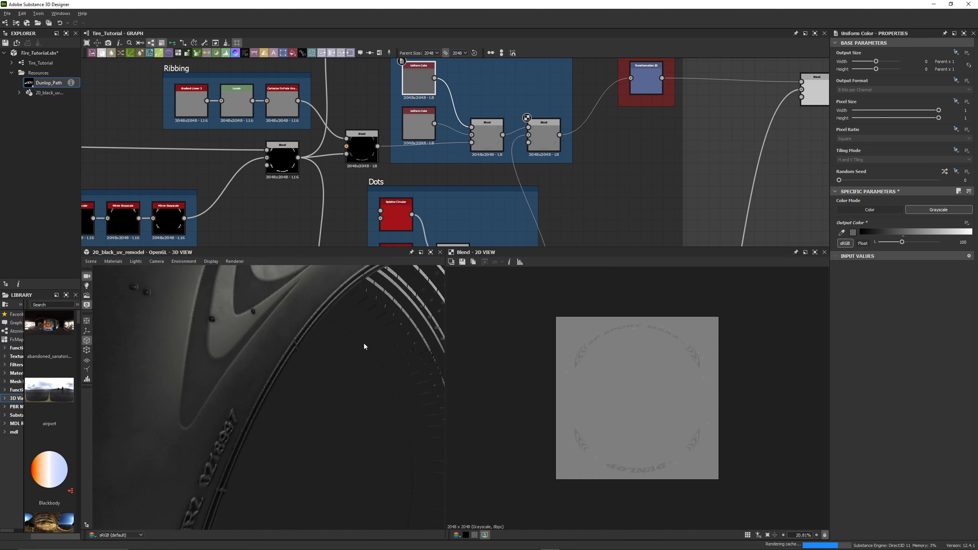
click(913, 234)
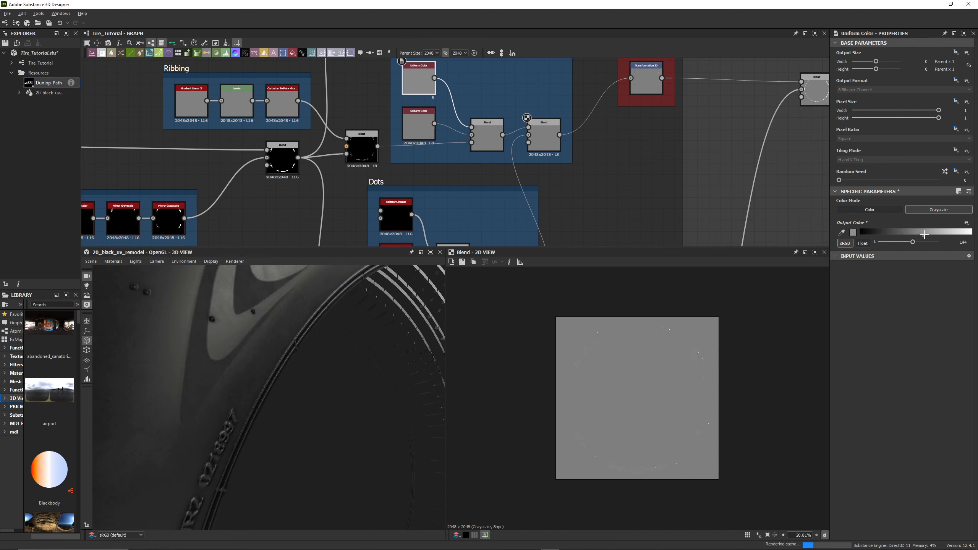
drag(913, 234, 864, 233)
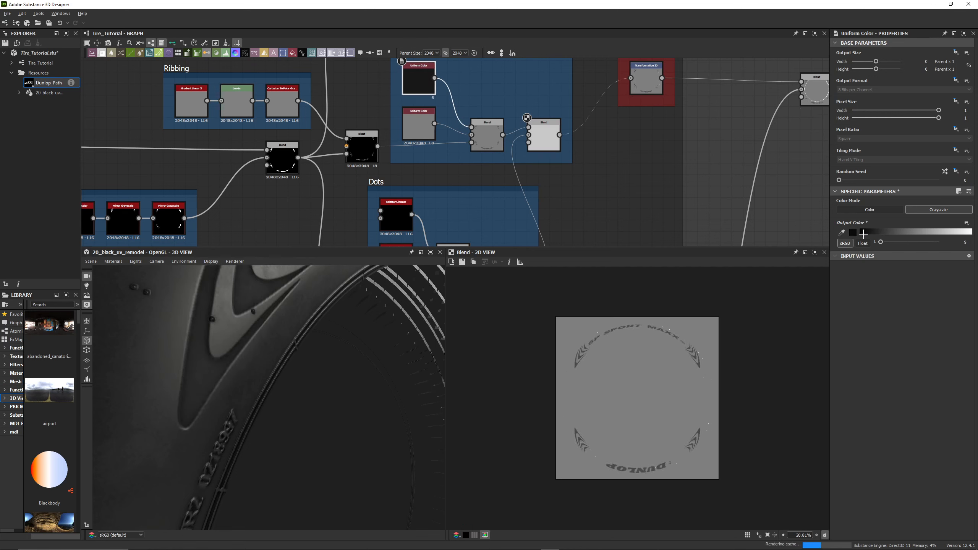
Try black and brighter grayscale outputs on the base Uniform Color, and undo the change.
click(419, 124)
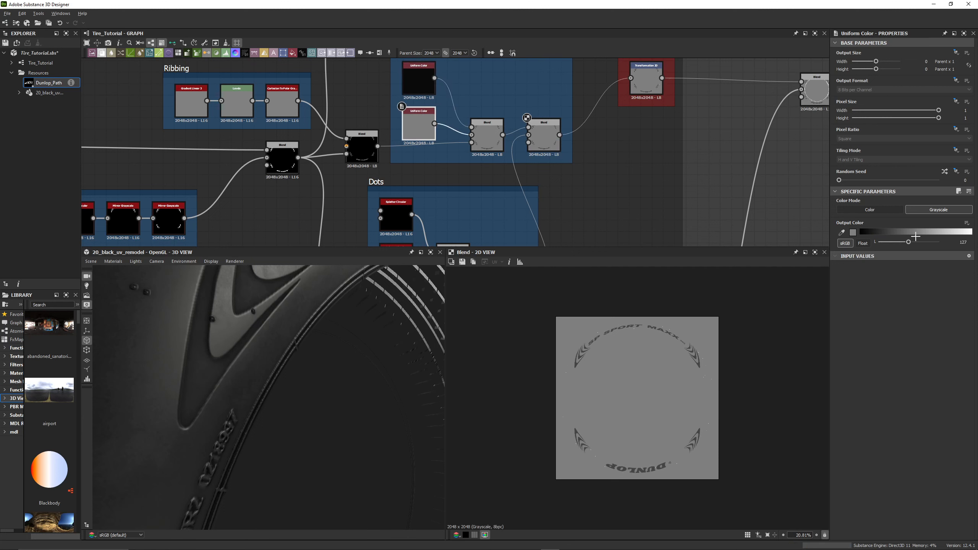
drag(916, 236, 848, 243)
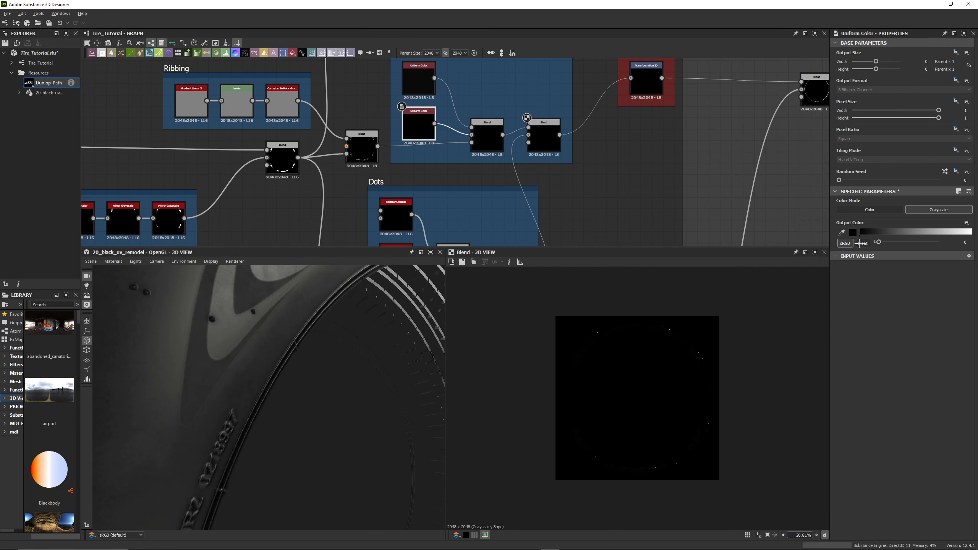
drag(860, 243, 938, 242)
key(ctrl+z)
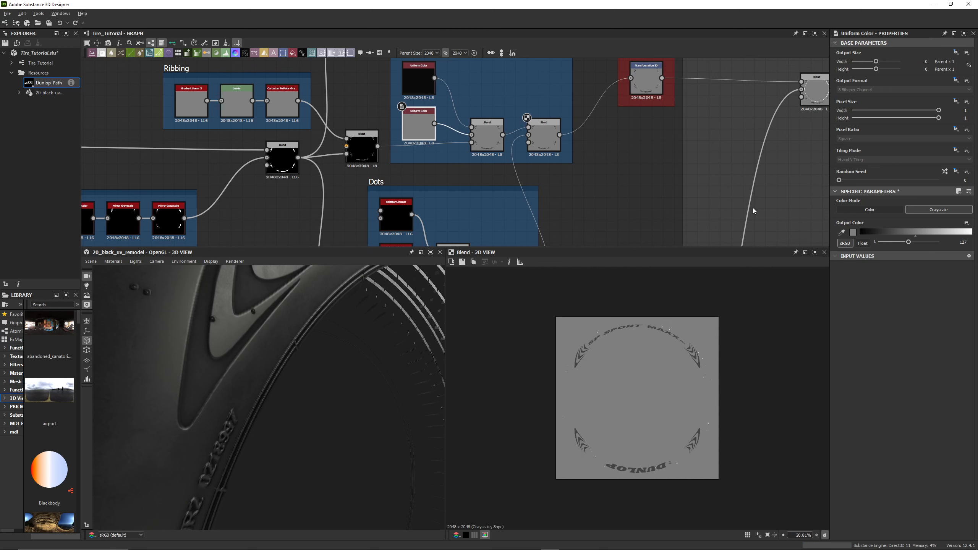
Review the Add (Linear Dodge) Blend that follows Center Scale, and compare its inner lettering with the tire sidewall.
middle_drag(601, 192, 575, 204)
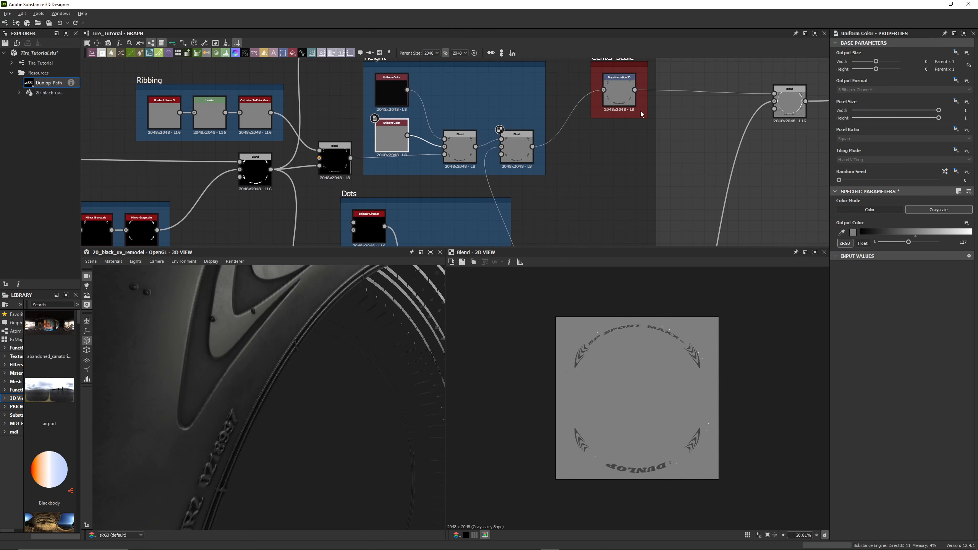
double_click(796, 104)
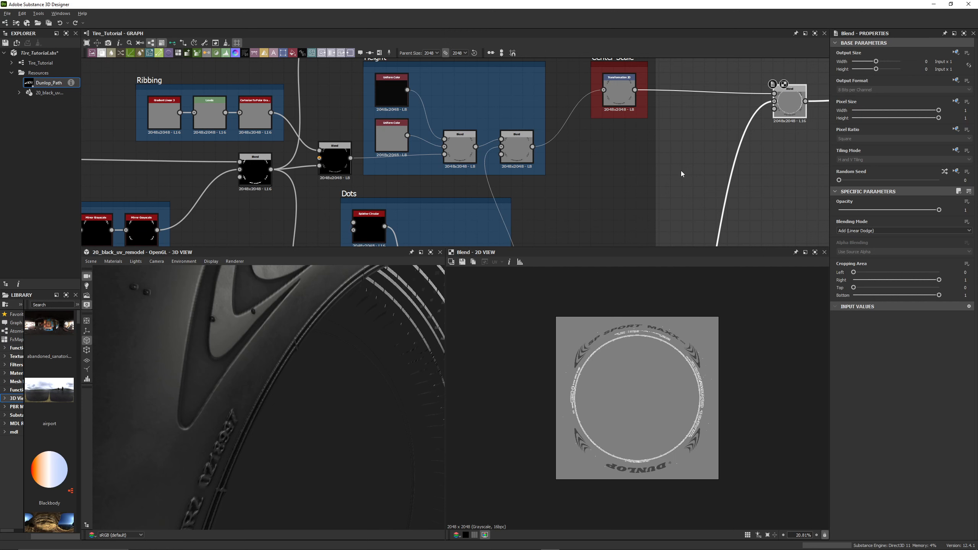
middle_drag(671, 162, 550, 194)
middle_drag(666, 205, 662, 150)
drag(319, 366, 312, 366)
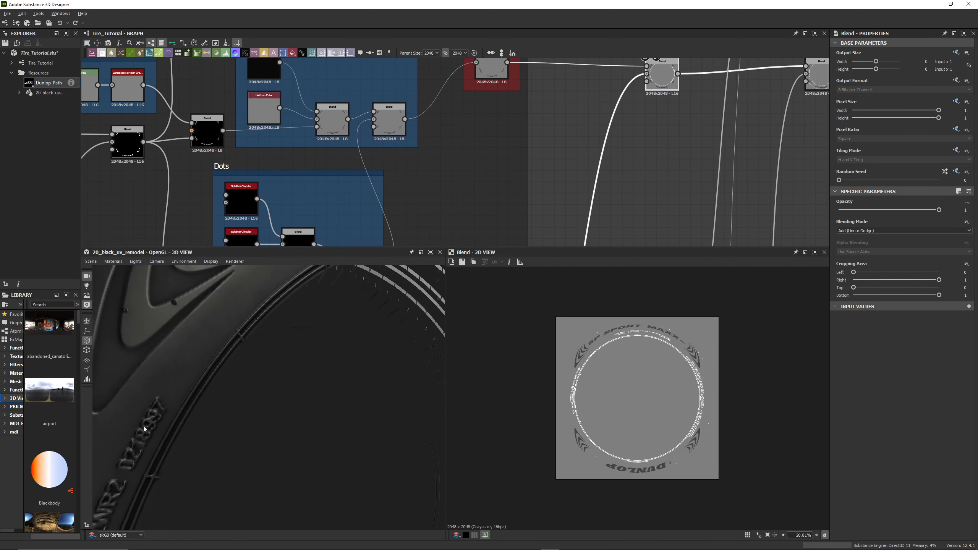
drag(225, 368, 205, 392)
drag(305, 372, 361, 303)
Set the graph's parent size to 8192 and select the Transformation 2D node in the Center Scale frame.
click(459, 52)
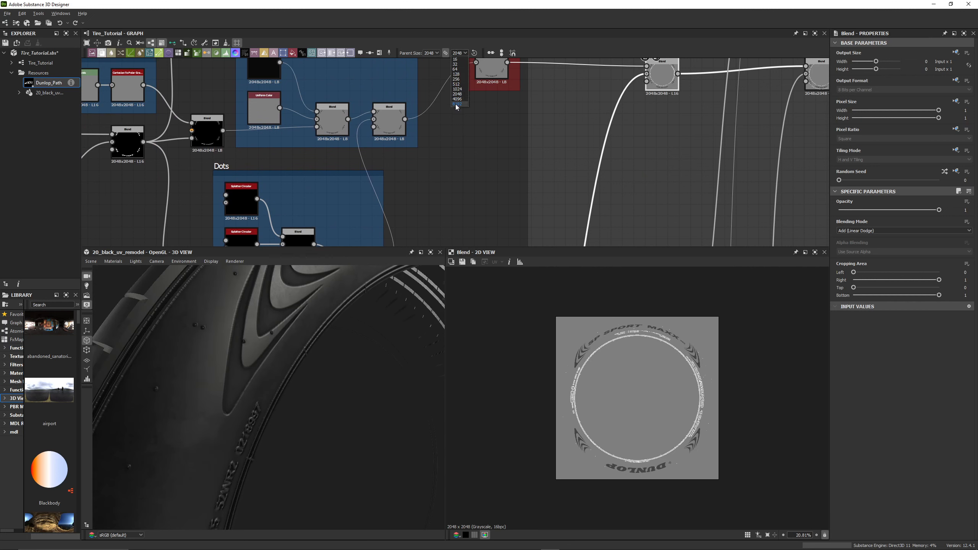
click(457, 105)
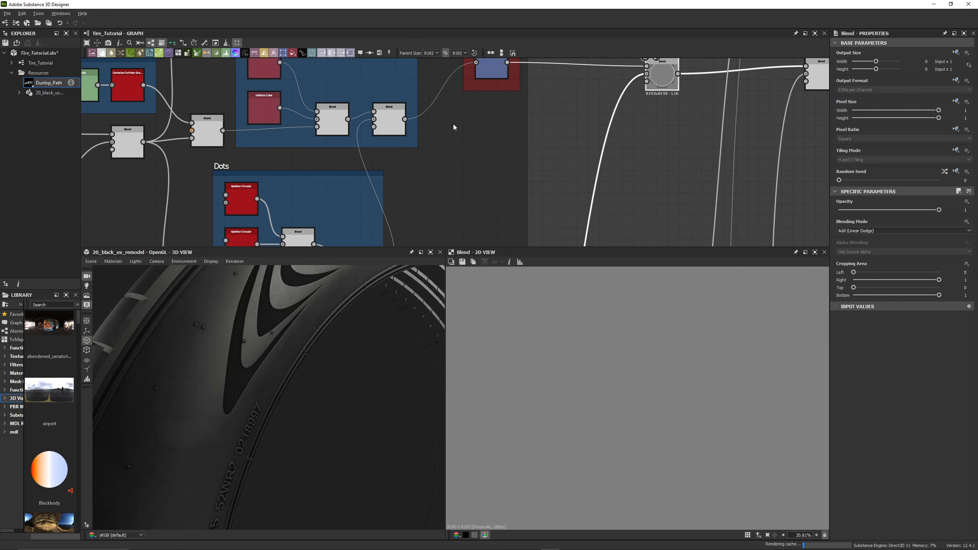
middle_drag(465, 140, 504, 186)
scroll(474, 163, down, 2)
scroll(515, 135, down, 2)
scroll(507, 167, up, 1)
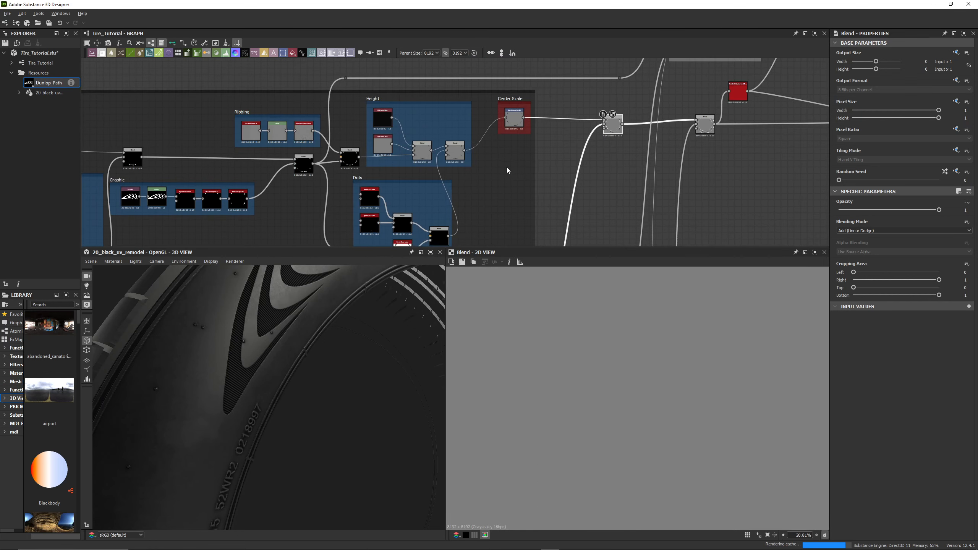
scroll(522, 164, up, 1)
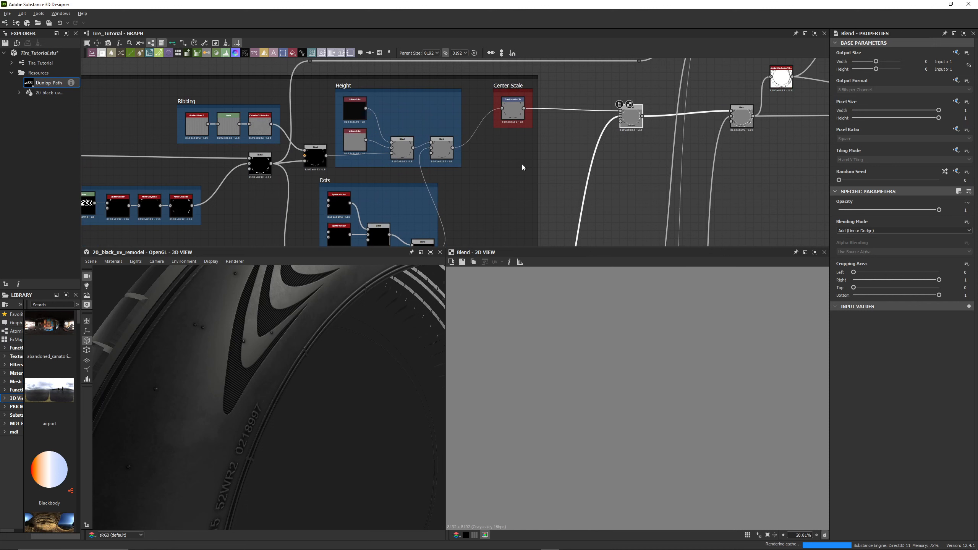
click(514, 111)
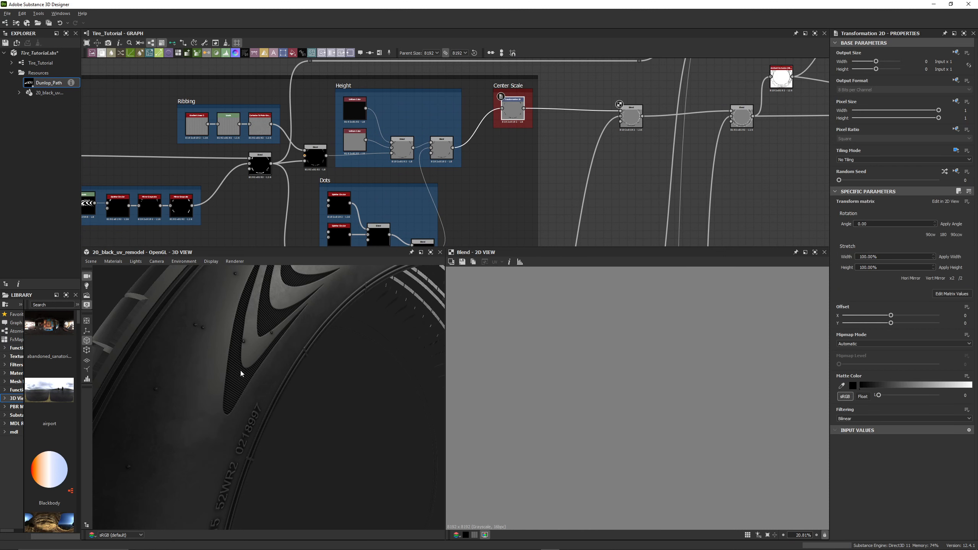
drag(241, 370, 238, 376)
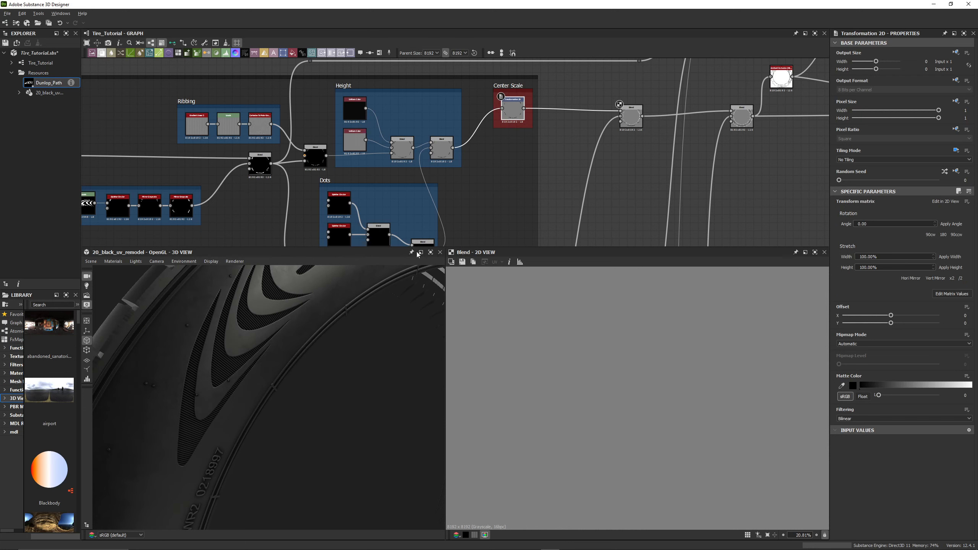
Try removing the connection from the Roughness frame's last Blend to its output node, and undo the removal.
scroll(590, 178, down, 3)
middle_drag(747, 123, 299, 93)
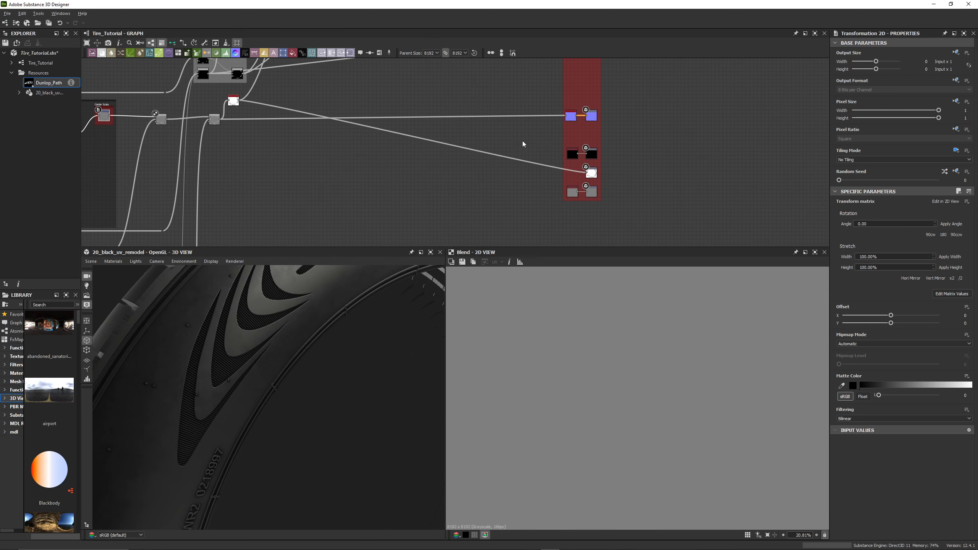
middle_drag(532, 78, 506, 189)
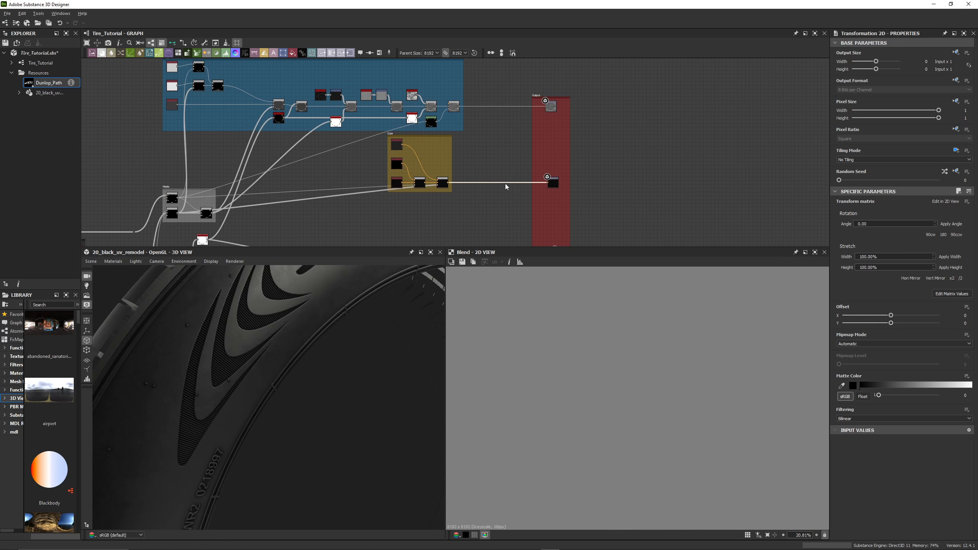
middle_drag(512, 153, 488, 189)
scroll(503, 150, up, 3)
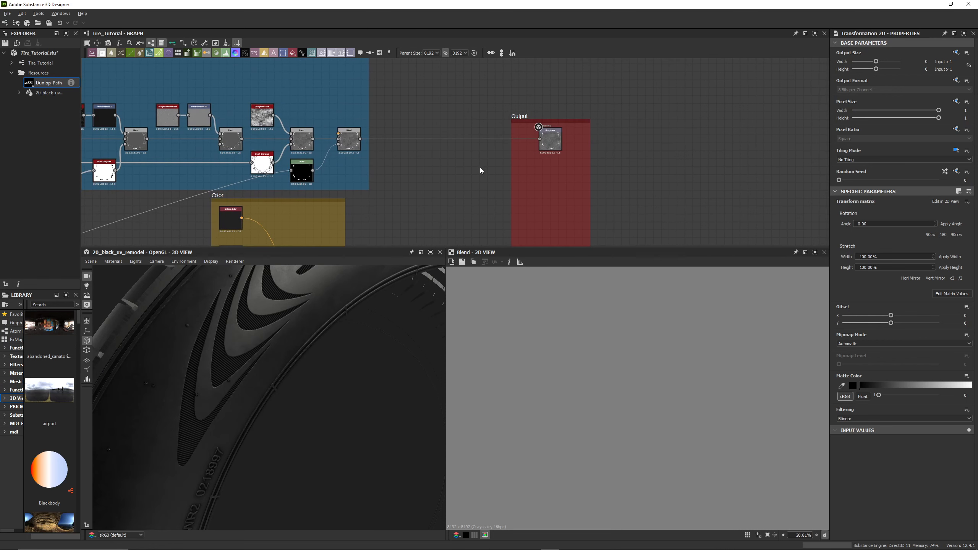
drag(481, 168, 466, 117)
key(Delete)
middle_drag(208, 231, 487, 125)
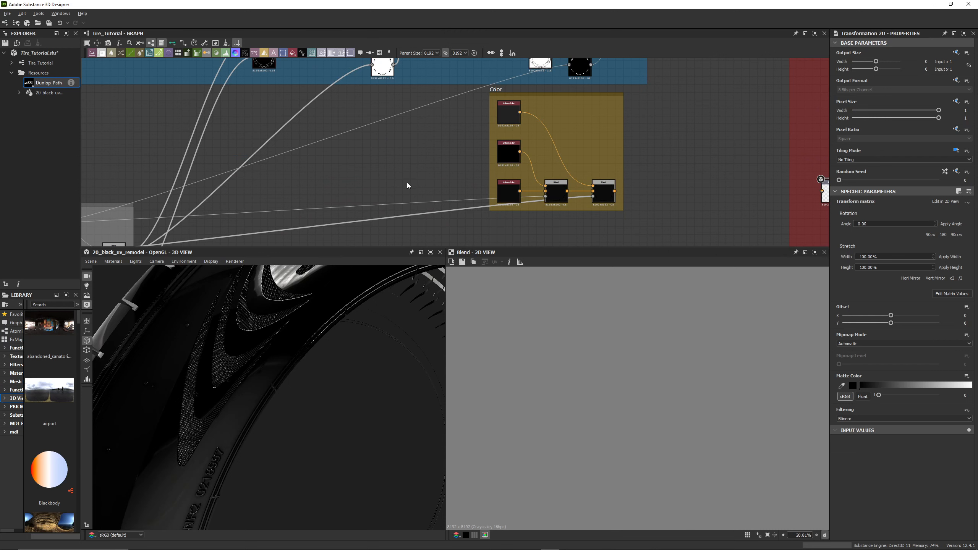
middle_drag(714, 107, 610, 115)
key(ctrl+z)
Try enlarging and shrinking the center height map with the Center Scale Transformation 2D, and undo both scalings.
middle_drag(312, 209, 598, 101)
middle_drag(491, 120, 548, 127)
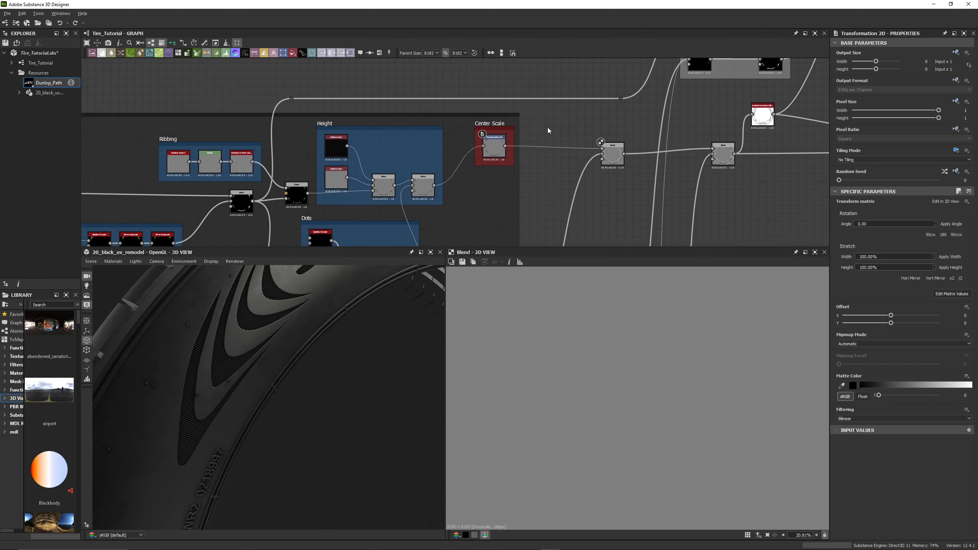
double_click(494, 150)
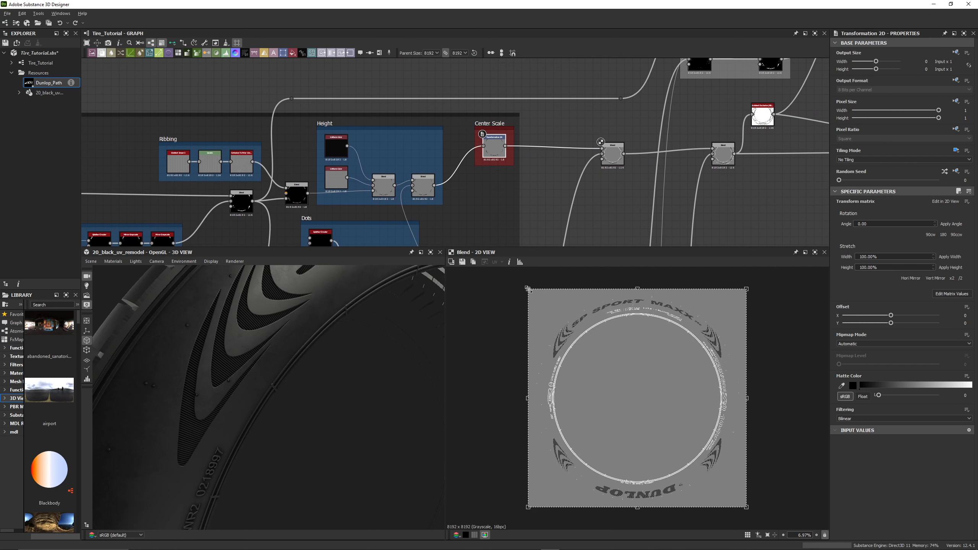
scroll(378, 343, down, 3)
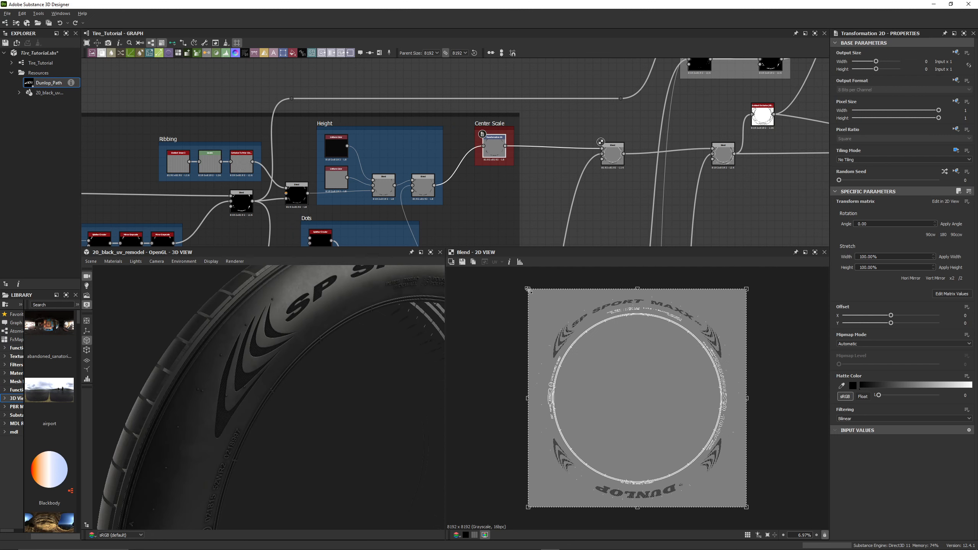
drag(529, 291, 524, 286)
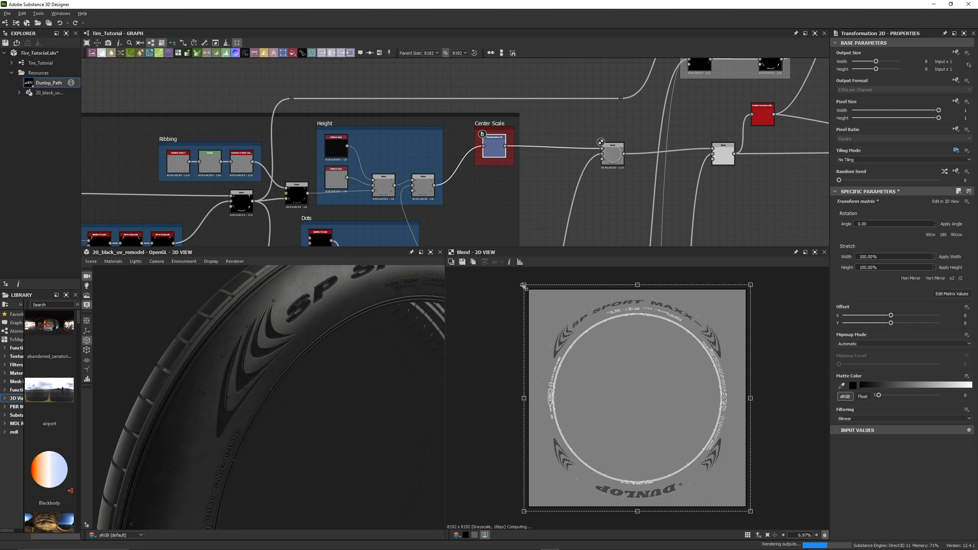
drag(524, 286, 541, 303)
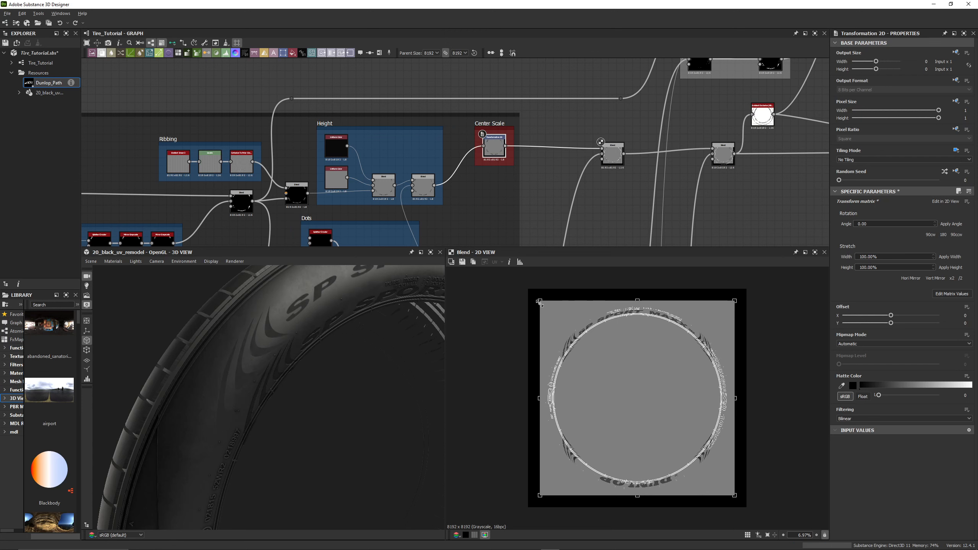
key(ctrl+z)
key(ctrl+z)
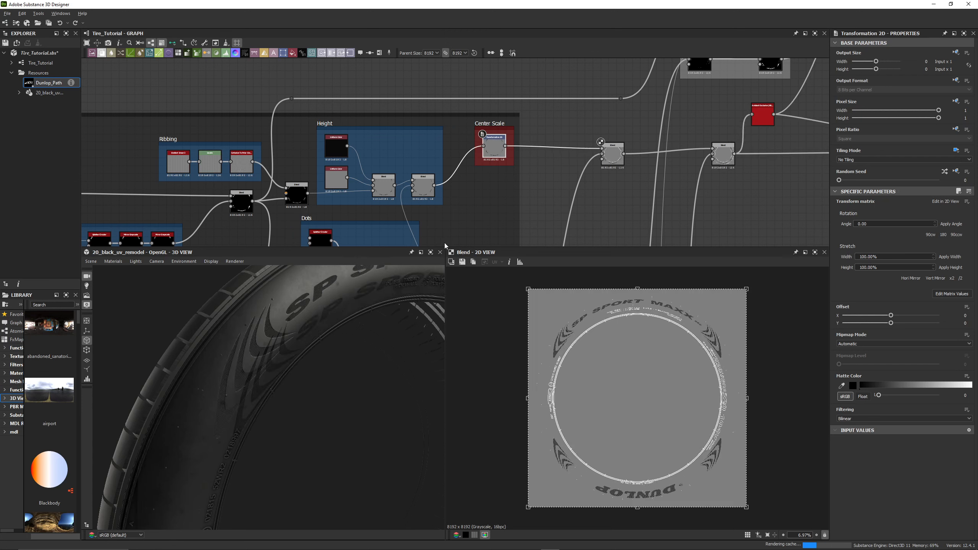
Examine how the Center Scale result continues through the Blends toward the Masks, Roughness, Color and Output frames.
middle_drag(540, 173, 492, 189)
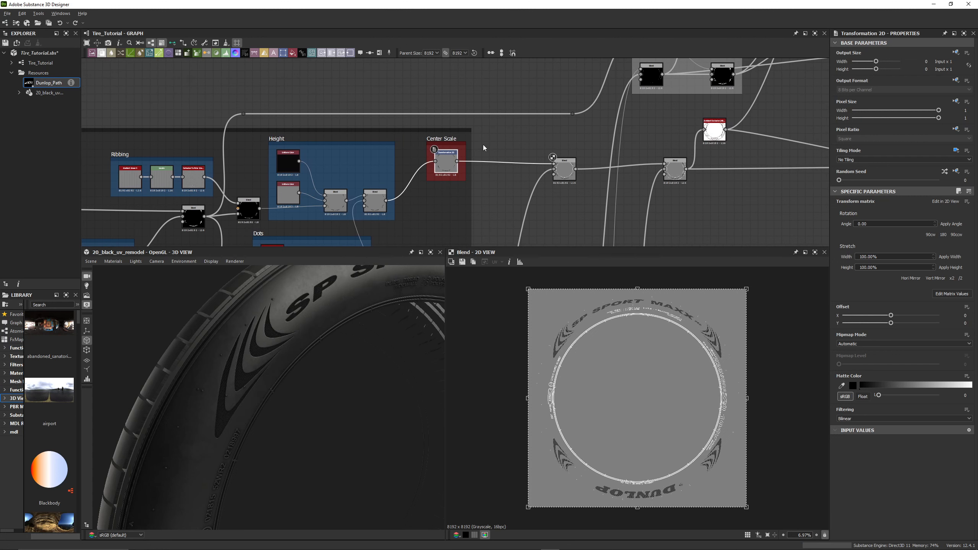
middle_drag(533, 154, 477, 145)
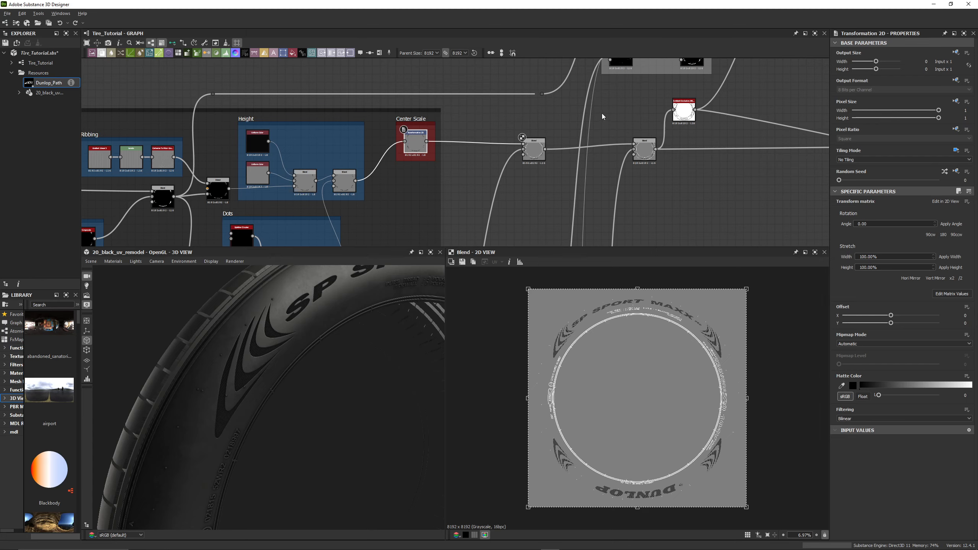
middle_drag(602, 113, 491, 175)
scroll(491, 174, down, 3)
middle_drag(715, 111, 538, 230)
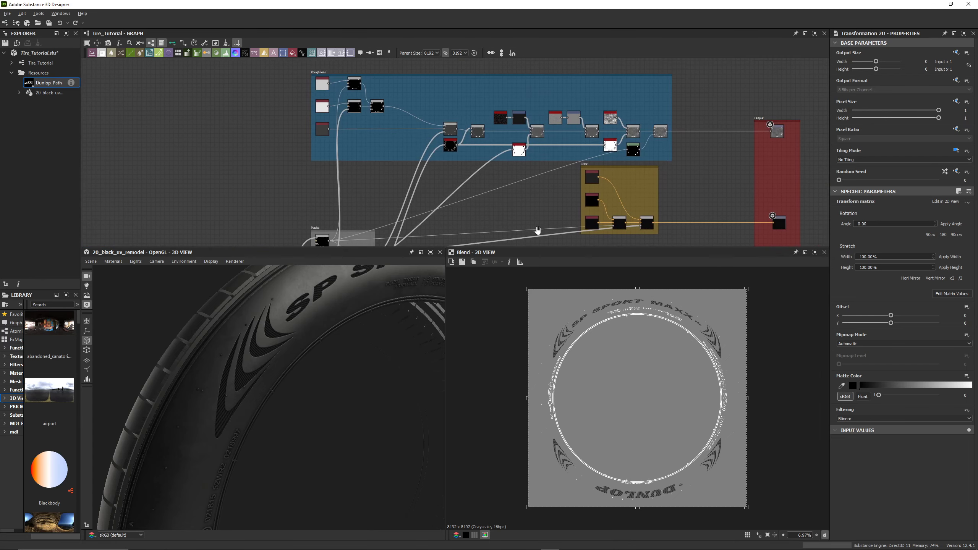
middle_drag(331, 227, 567, 74)
middle_drag(487, 140, 515, 135)
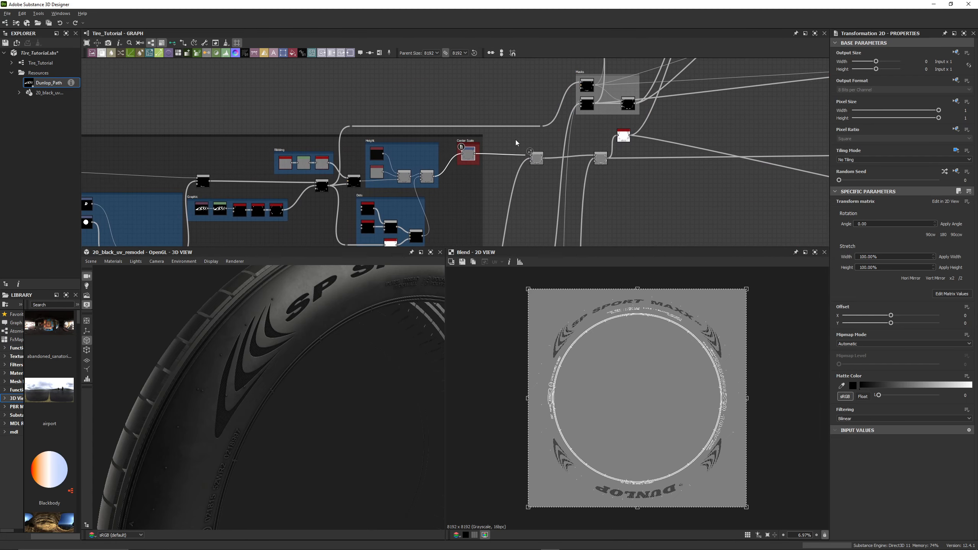
scroll(494, 150, up, 3)
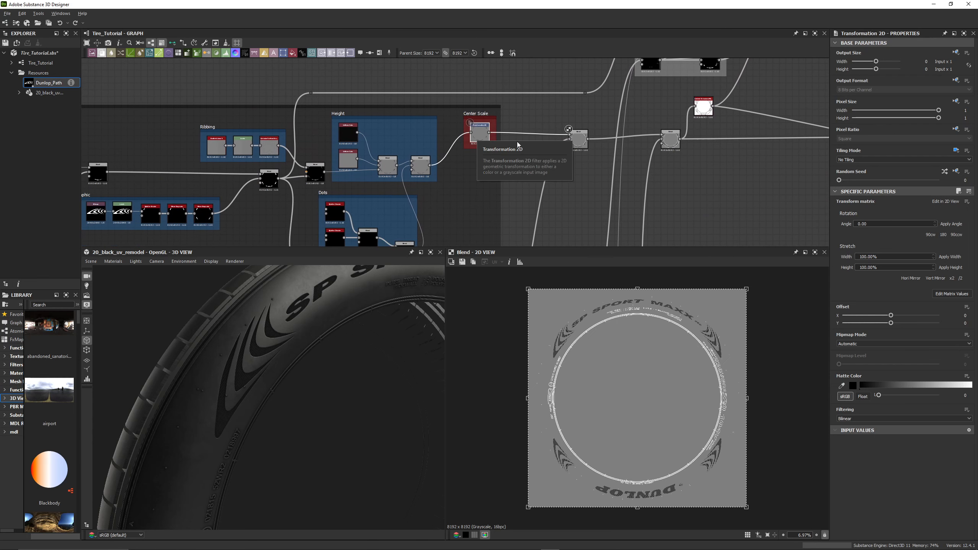
drag(327, 323, 316, 330)
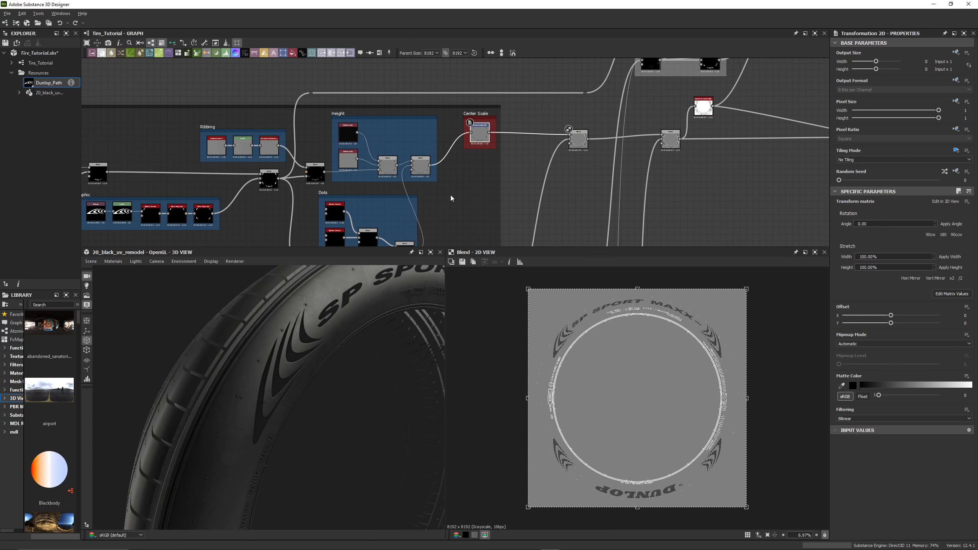
Survey the lettering and logo branches in the Center frame and the PLIES TREAD and SUMITOMO RUBBER branches in the Inner frame.
scroll(451, 196, down, 4)
middle_drag(452, 196, 662, 128)
scroll(275, 96, up, 4)
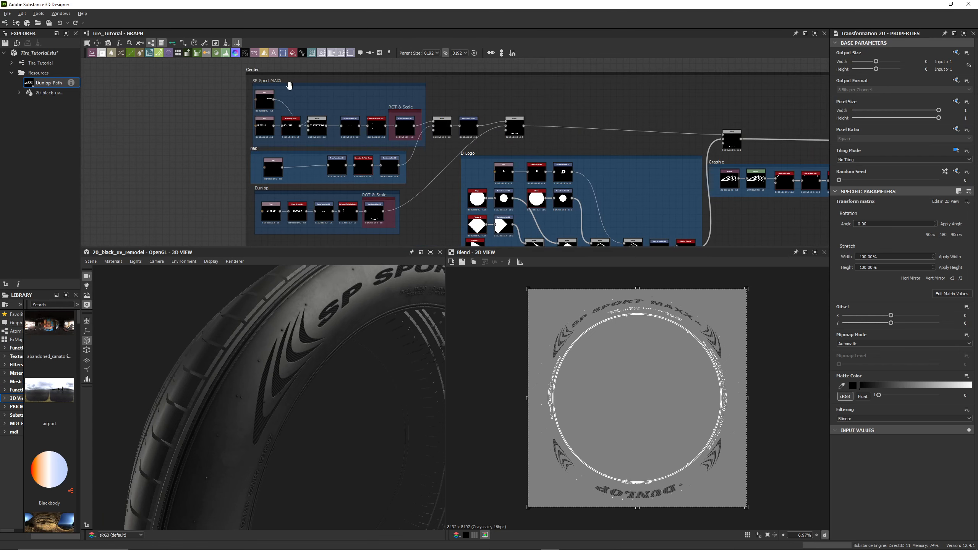
scroll(266, 83, down, 3)
middle_drag(551, 130, 456, 132)
middle_drag(359, 183, 603, 89)
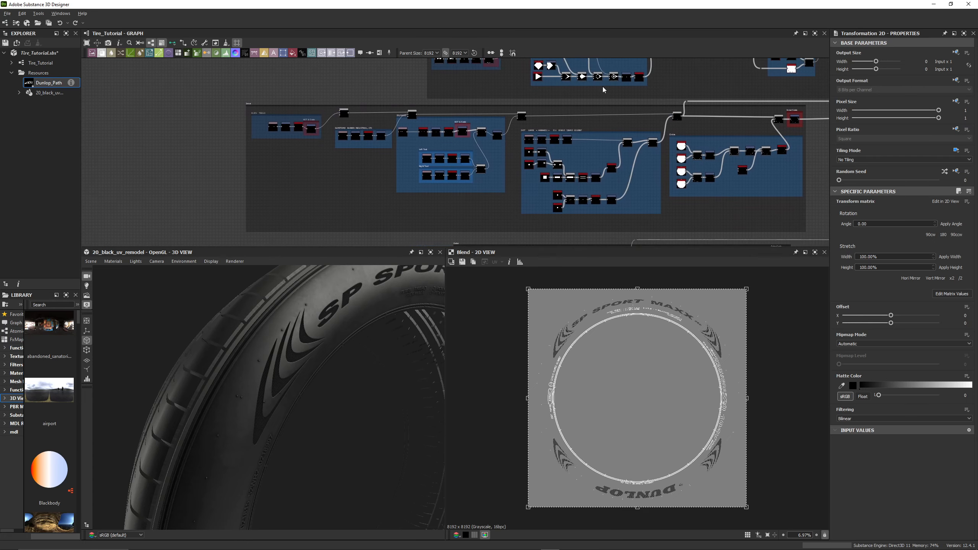
scroll(265, 110, up, 3)
middle_drag(265, 110, 307, 122)
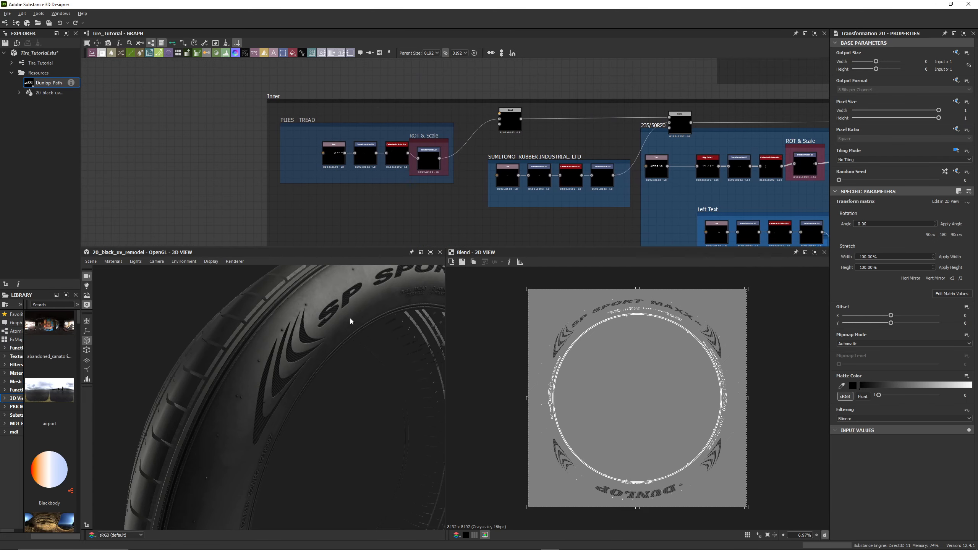
Inspect the inner lettering around the tire's sidewall on the 3D model.
drag(351, 319, 316, 309)
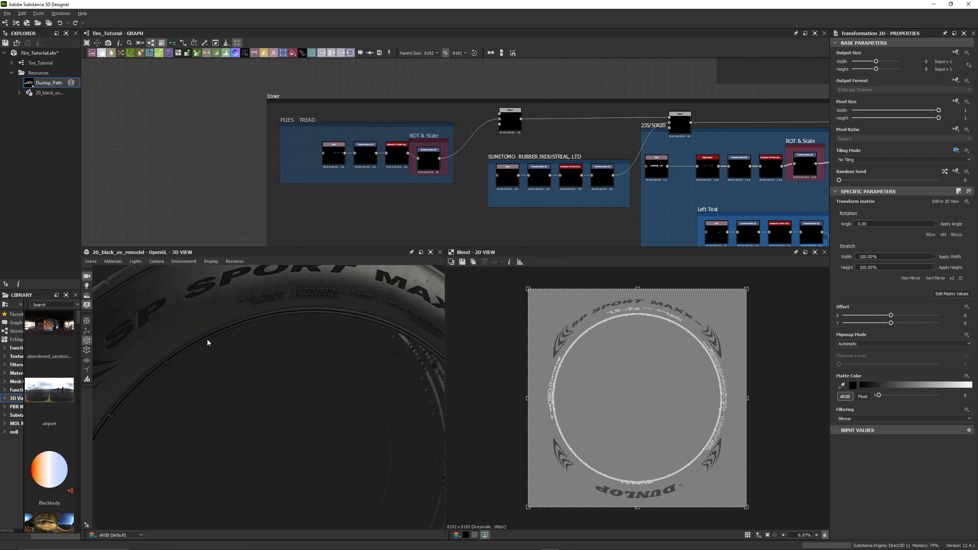
drag(208, 340, 217, 398)
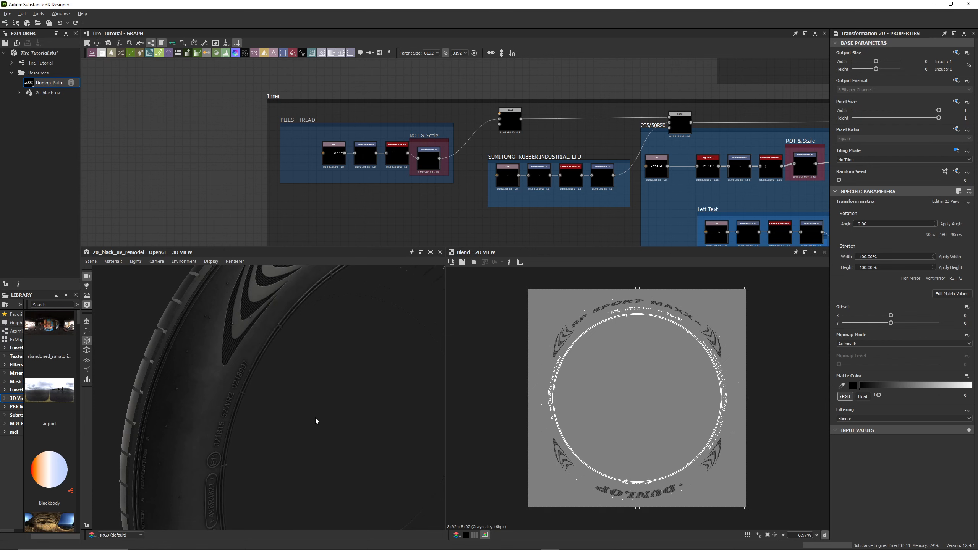
drag(315, 417, 357, 351)
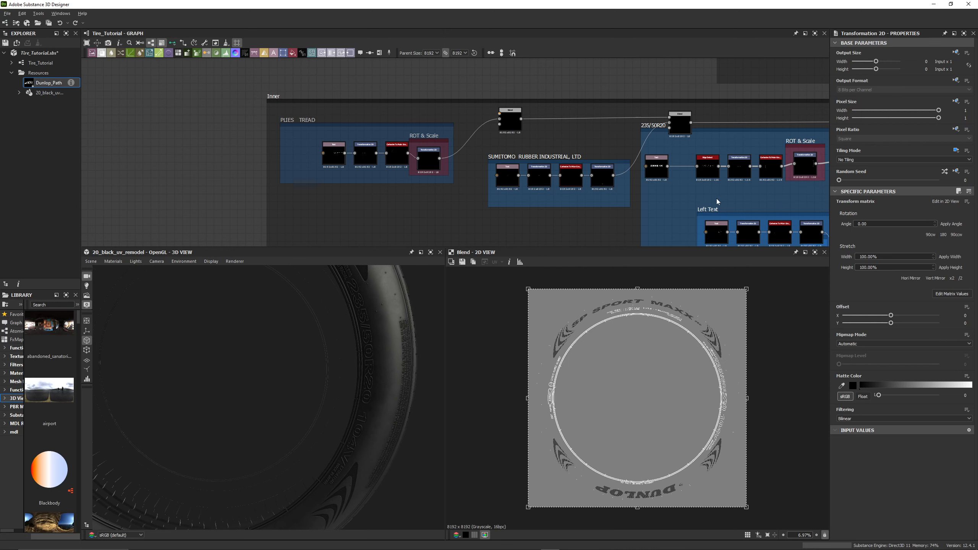
Display the Inner Scale Transformation 2D's output and reapply the graph's 4096 parent size.
middle_drag(717, 201, 270, 154)
middle_drag(545, 139, 262, 169)
middle_drag(577, 157, 212, 158)
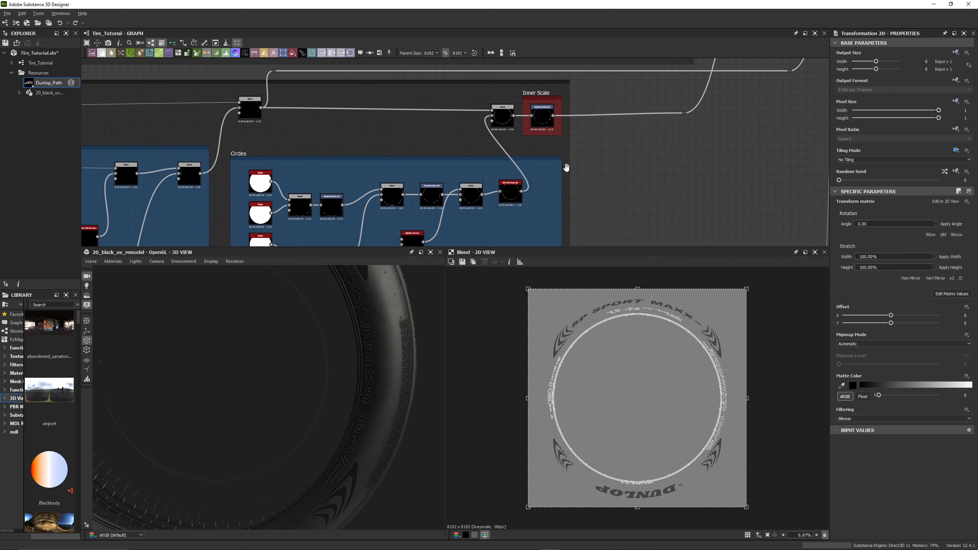
middle_drag(550, 133, 472, 139)
click(469, 133)
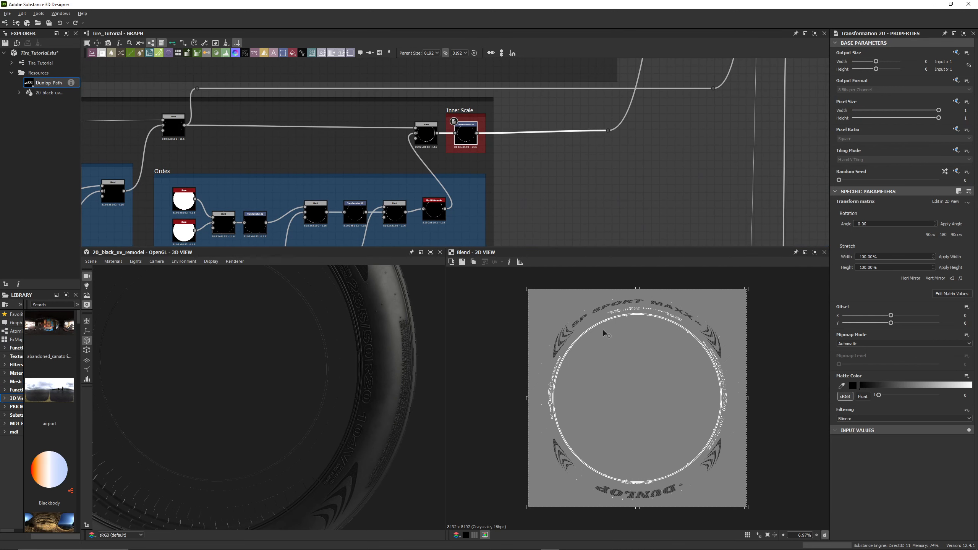
double_click(466, 135)
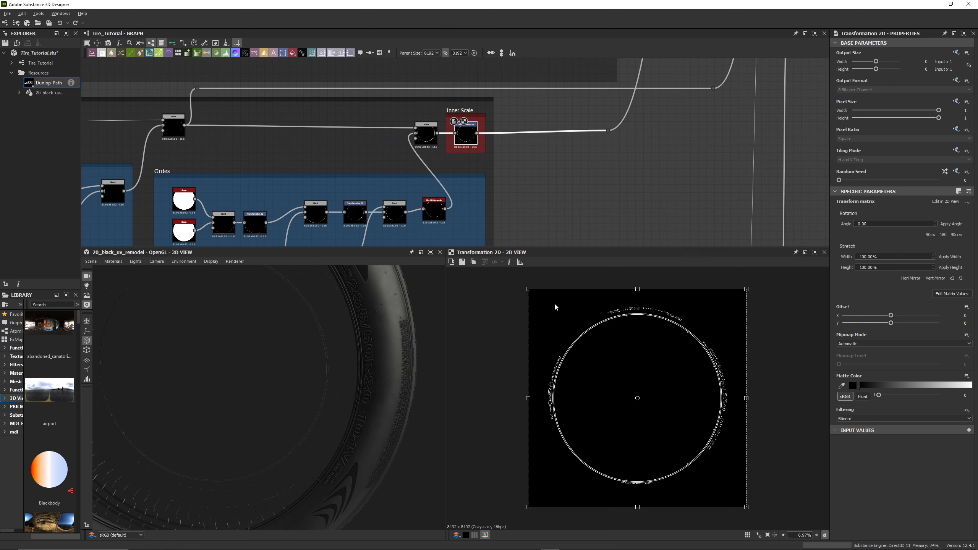
key(ctrl+y)
scroll(608, 371, up, 3)
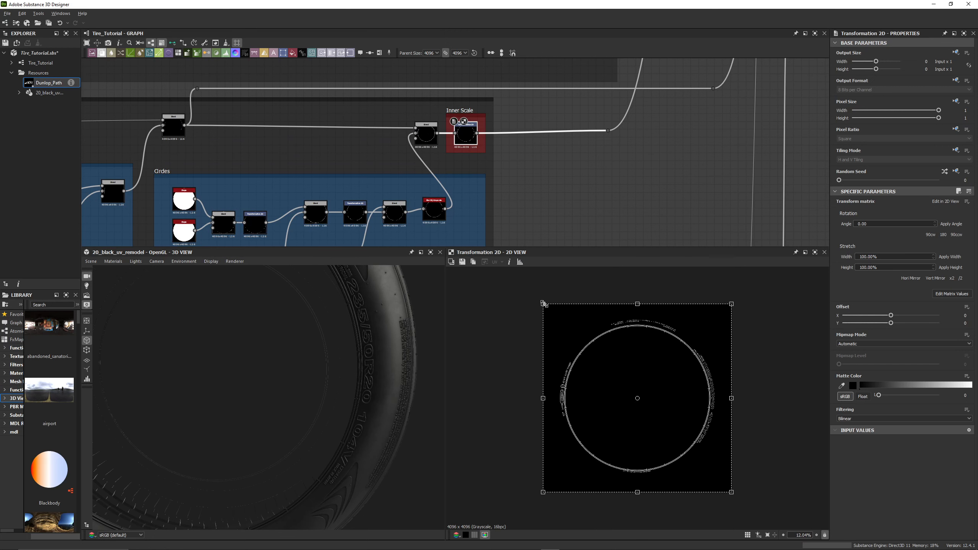
Try slightly enlarging the inner ring graphics with the Inner Scale Transformation 2D, and undo the scaling.
mouse_move(543, 303)
mouse_down()
mouse_move(521, 282)
mouse_move(539, 303)
mouse_up()
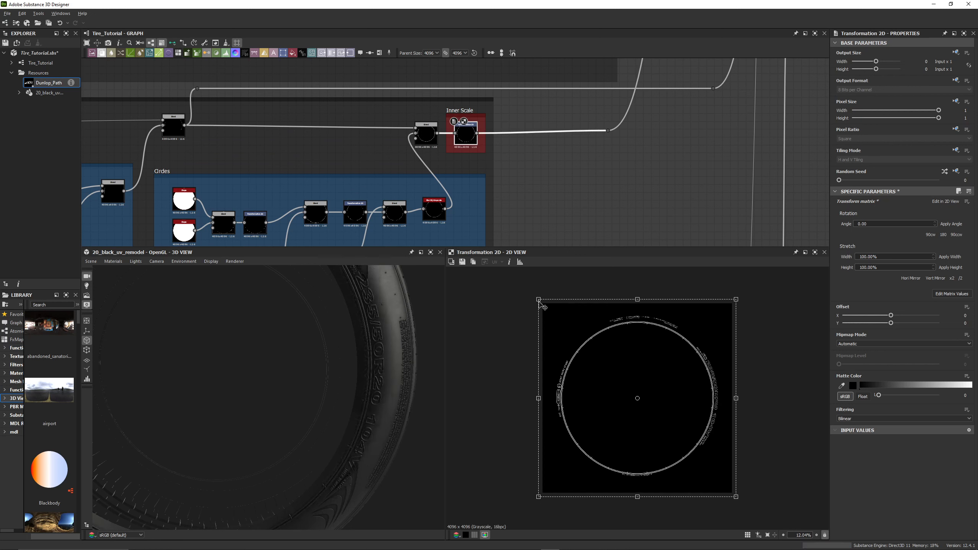
key(ctrl+z)
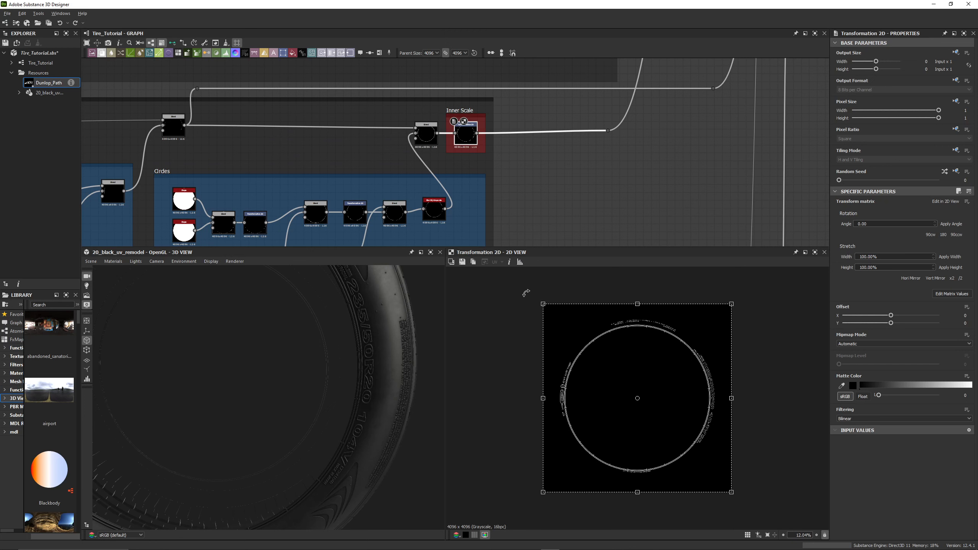
mouse_move(335, 388)
middle_down()
mouse_move(358, 383)
mouse_move(325, 386)
mouse_move(341, 384)
middle_up()
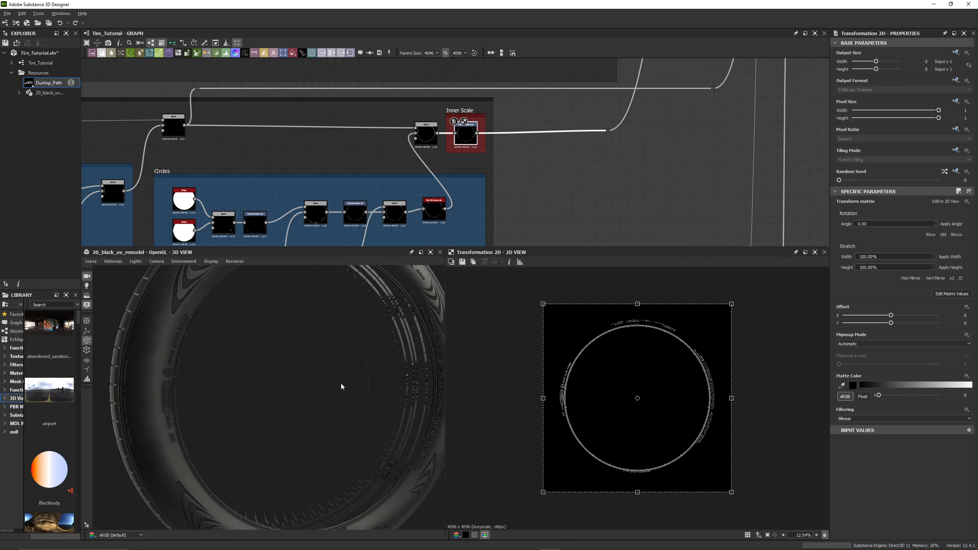
Examine each node of the PLIES TREAD branch, from Text through Transformation 2D and Cartesian to Polar to the ROT & Scale node.
scroll(267, 151, down, 4)
middle_drag(225, 153, 564, 135)
middle_drag(254, 164, 523, 158)
scroll(397, 150, up, 2)
scroll(498, 175, up, 5)
middle_drag(357, 136, 458, 157)
click(377, 170)
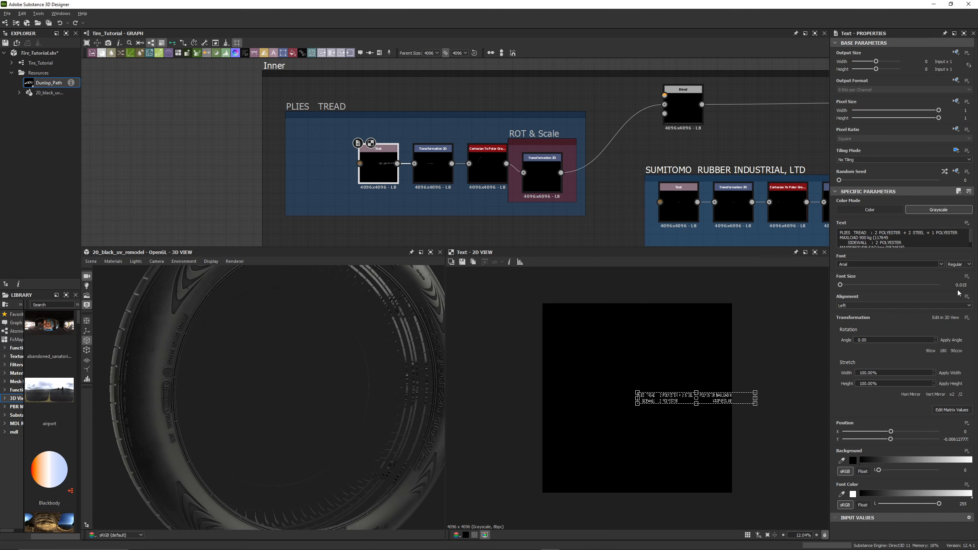
click(426, 171)
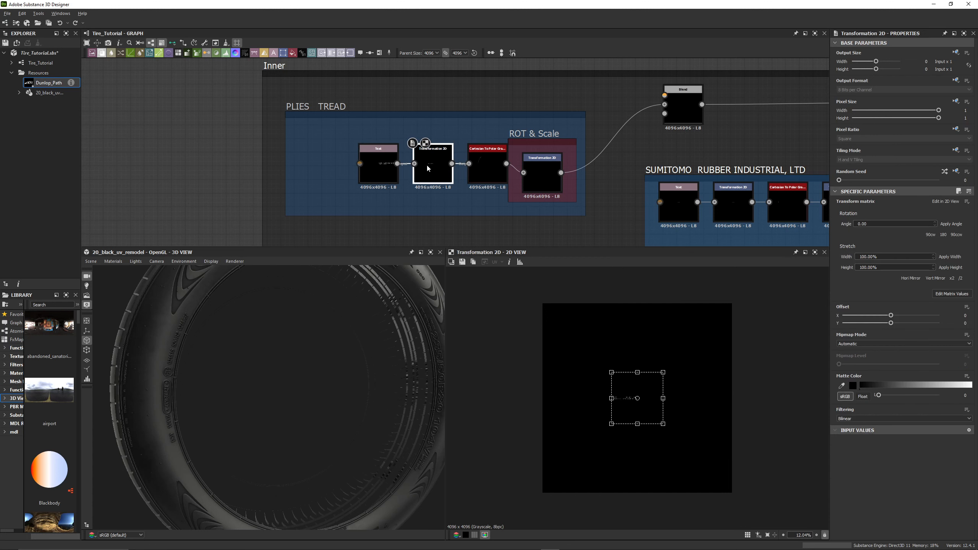
click(480, 170)
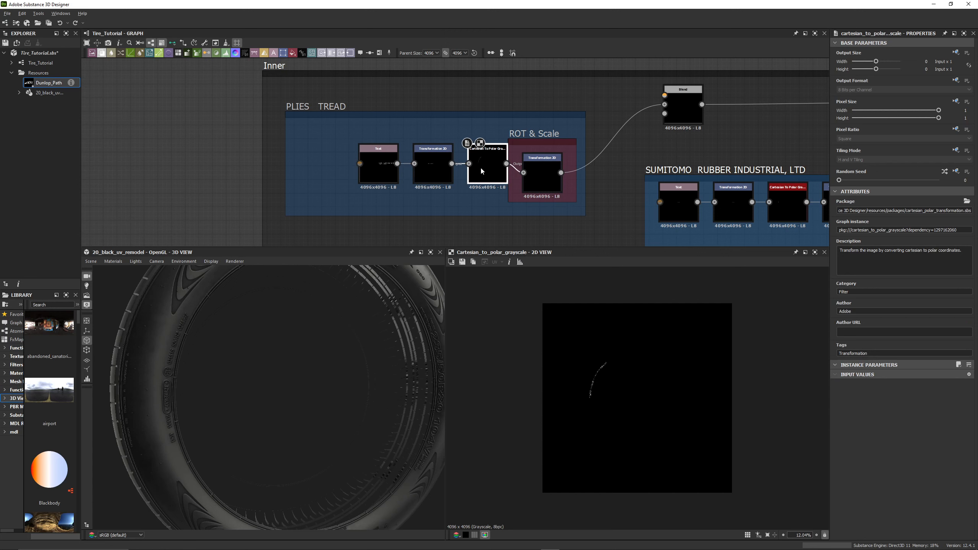
scroll(599, 385, up, 3)
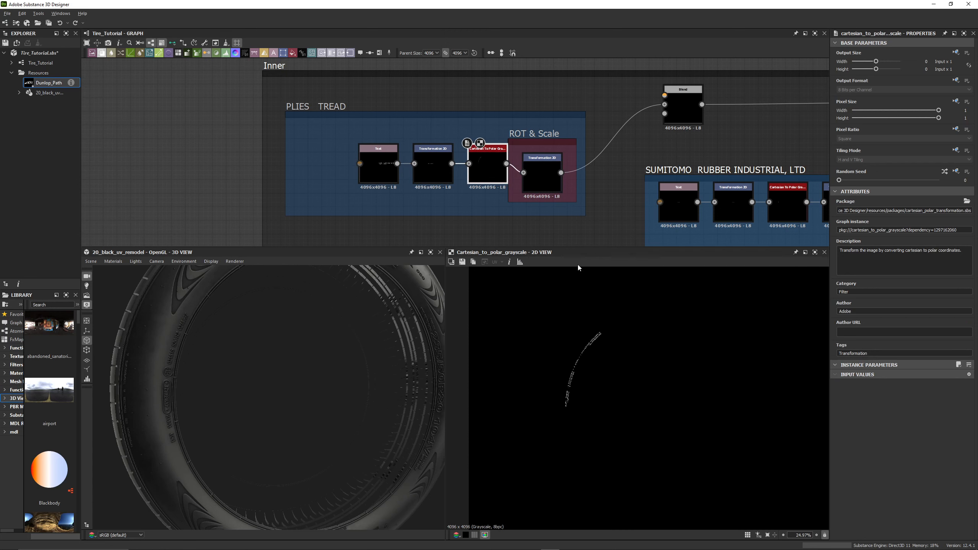
click(545, 178)
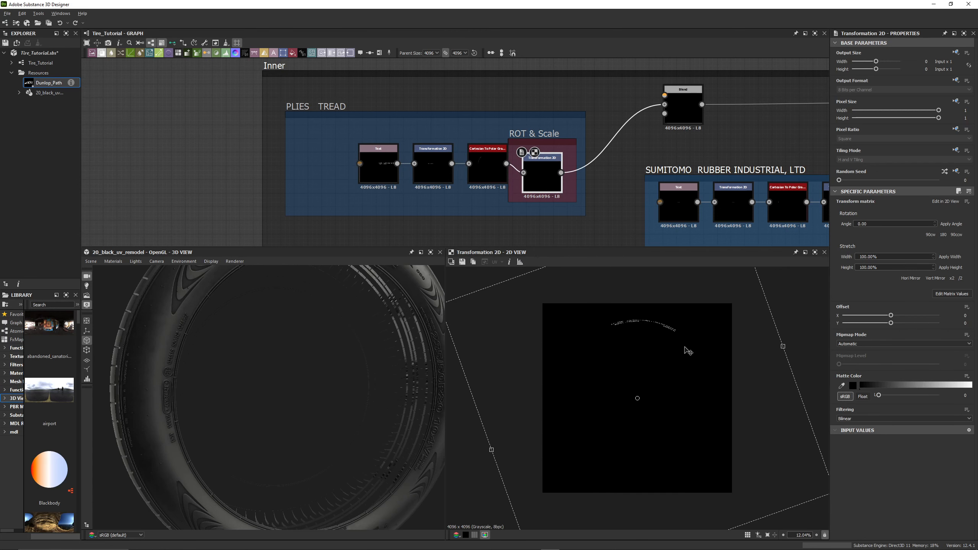
mouse_move(362, 352)
mouse_down()
mouse_move(368, 324)
mouse_move(360, 352)
mouse_up()
Inspect the curved PLIES TREAD lettering in the Blend that receives this branch.
middle_drag(648, 163, 572, 182)
middle_drag(630, 168, 600, 149)
click(578, 106)
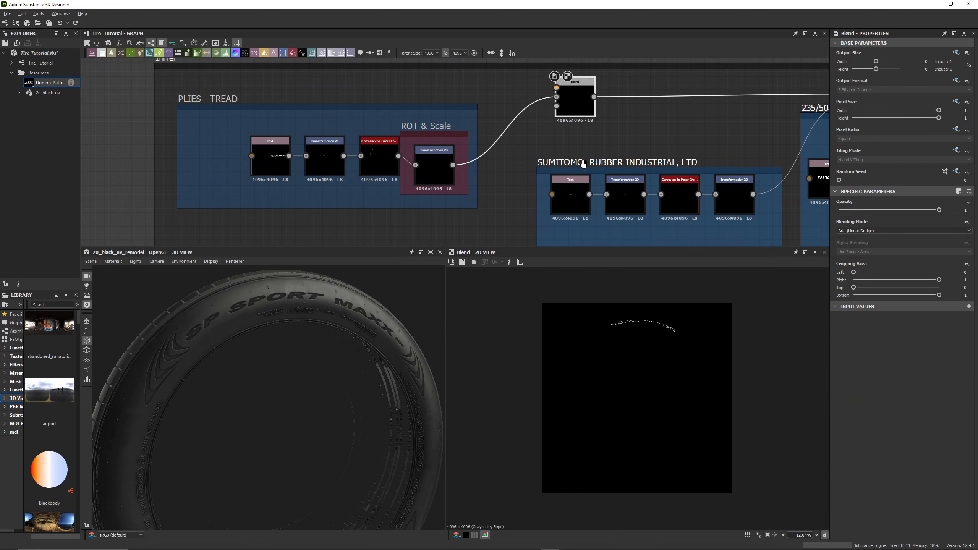
middle_drag(665, 135, 602, 128)
scroll(649, 339, up, 3)
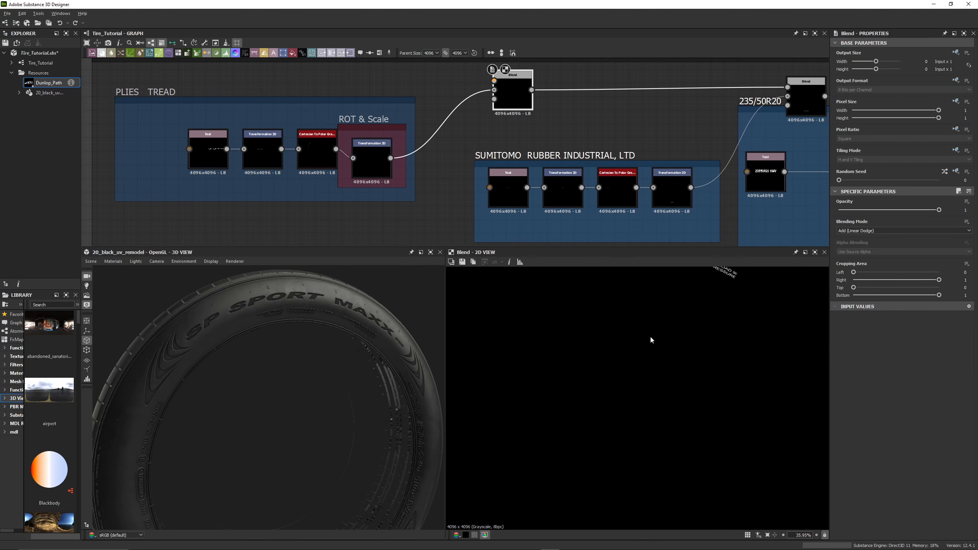
Examine the SUMITOMO RUBBER INDUSTRIAL, LTD branch from its Text node to the Blend that adds it to the PLIES TREAD lettering.
middle_drag(553, 135, 446, 107)
click(350, 177)
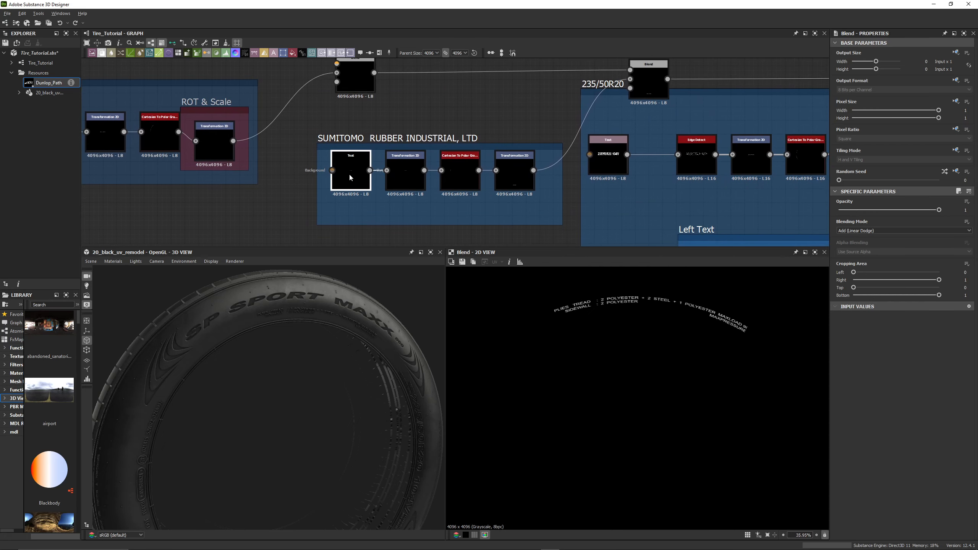
drag(360, 327, 344, 371)
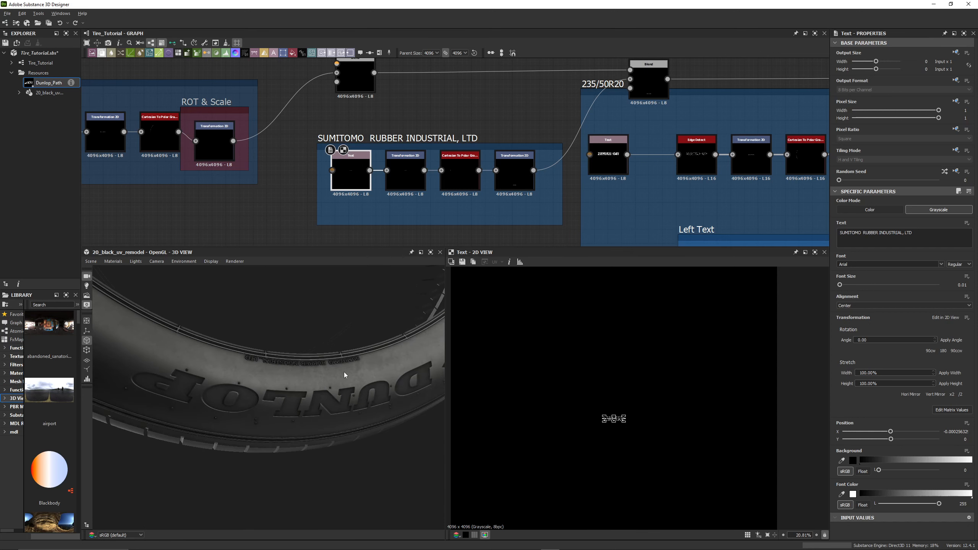
click(406, 176)
click(460, 176)
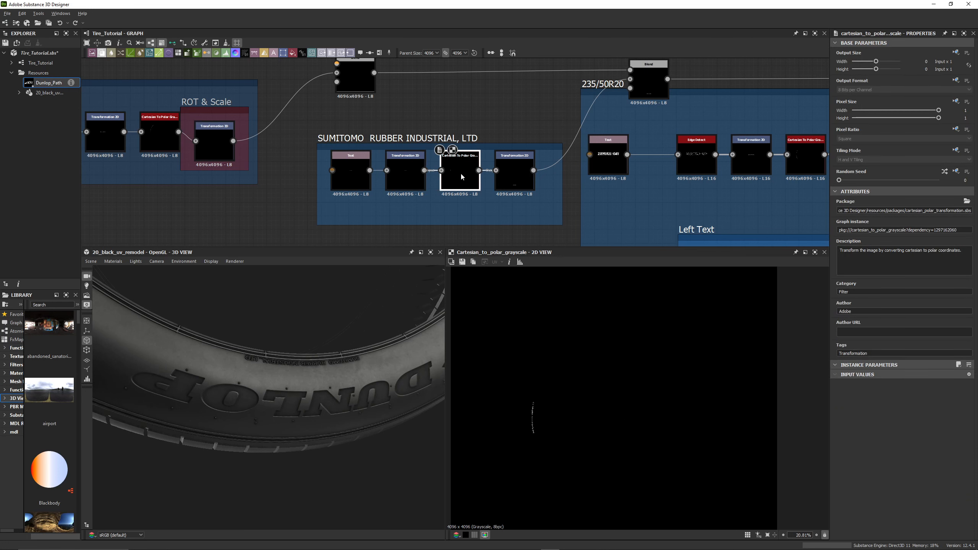
click(510, 171)
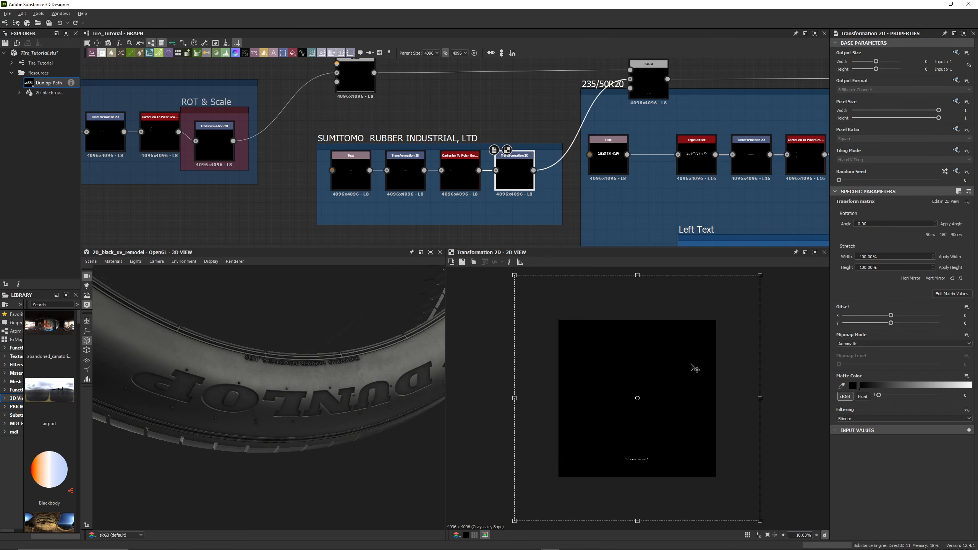
middle_drag(586, 107, 529, 114)
click(596, 91)
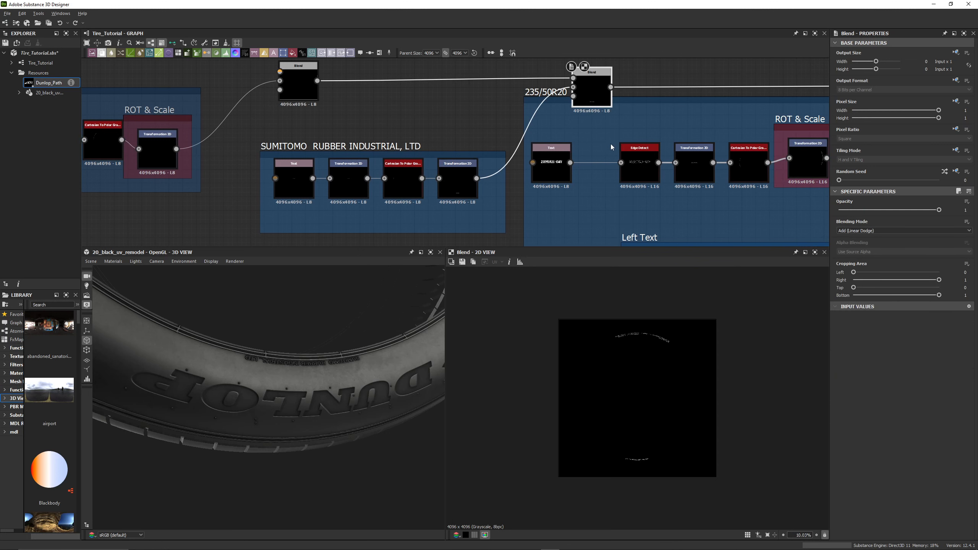
Inspect the Blend that adds the 235/50R20 frame's result, looking closely at the curved tire-size lettering.
middle_drag(610, 136, 388, 128)
scroll(413, 138, down, 1)
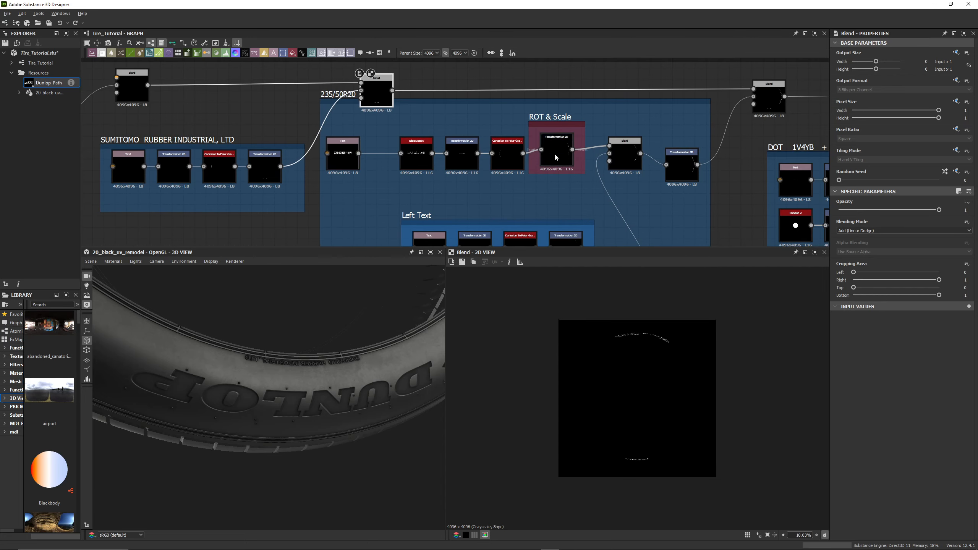
middle_drag(555, 153, 531, 154)
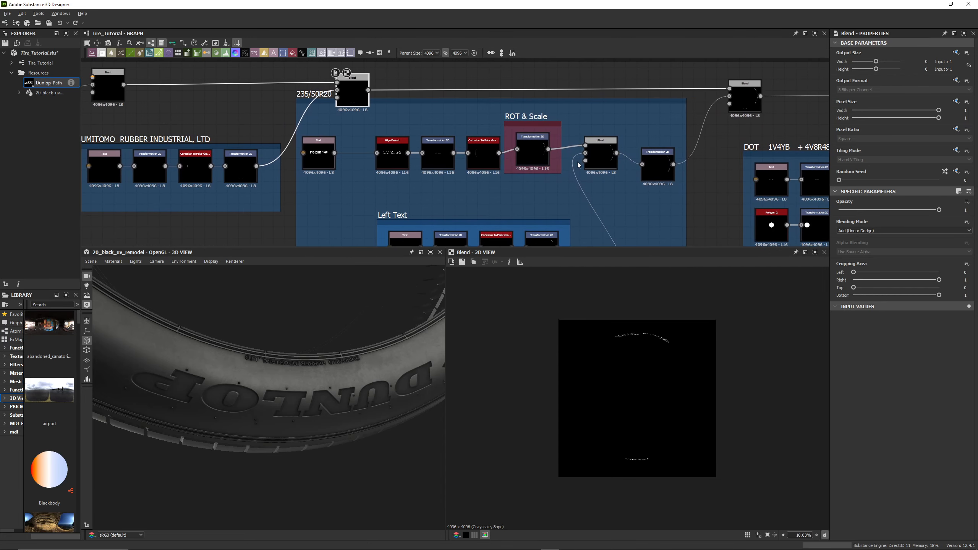
click(745, 98)
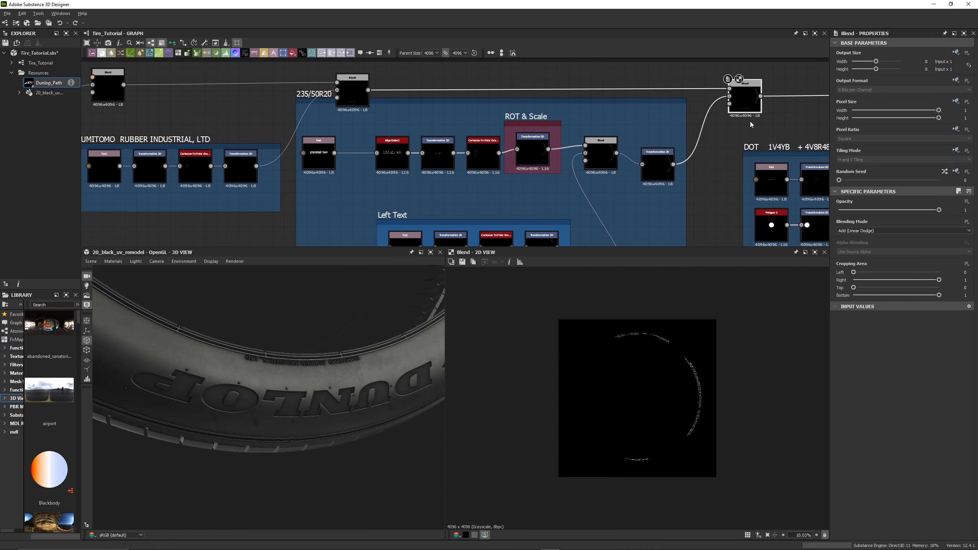
middle_drag(645, 202, 638, 188)
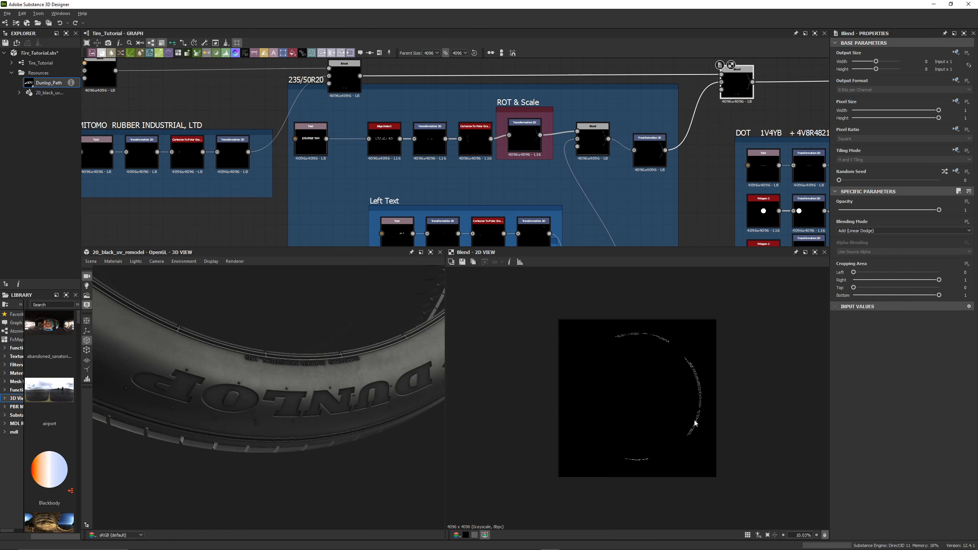
scroll(695, 408, up, 3)
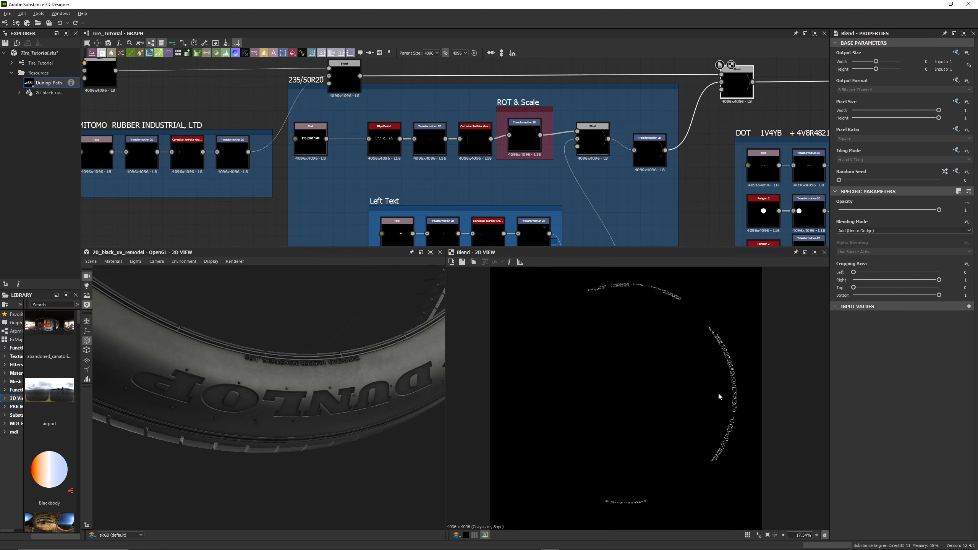
middle_drag(719, 392, 612, 384)
scroll(612, 385, up, 3)
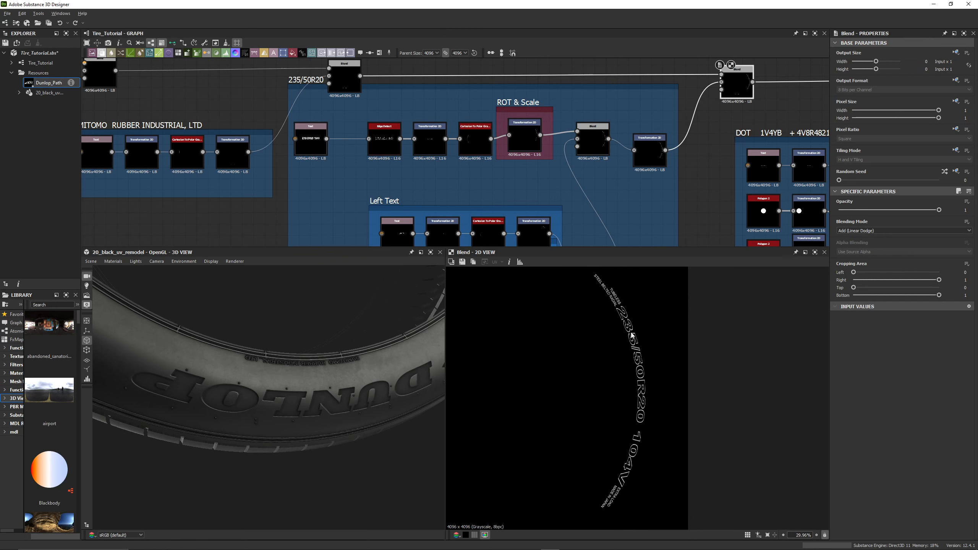
Compare the outputs of the Text and Edge Detect nodes at the start of the 235/50R20 branch.
mouse_move(276, 168)
middle_down()
mouse_move(407, 177)
mouse_move(408, 188)
mouse_move(301, 173)
mouse_move(290, 162)
middle_up()
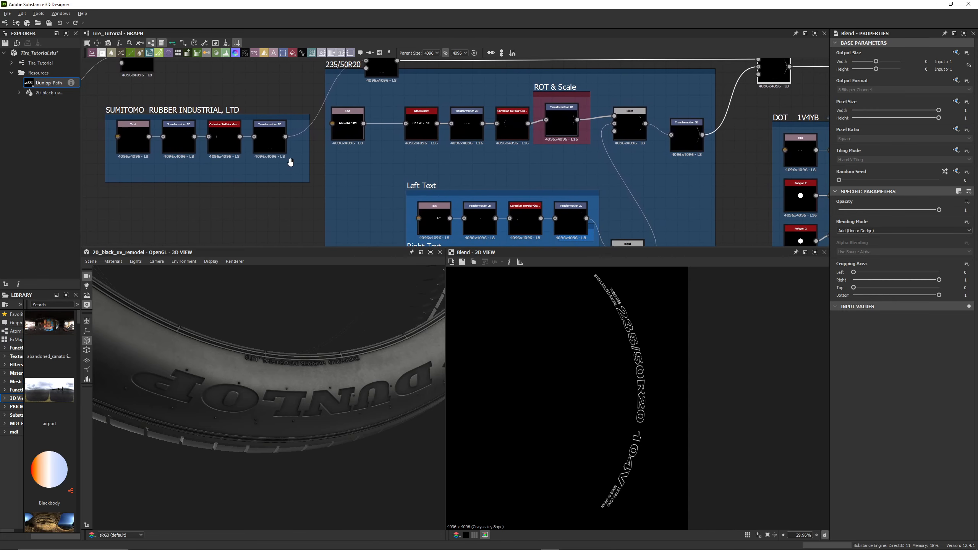
double_click(355, 127)
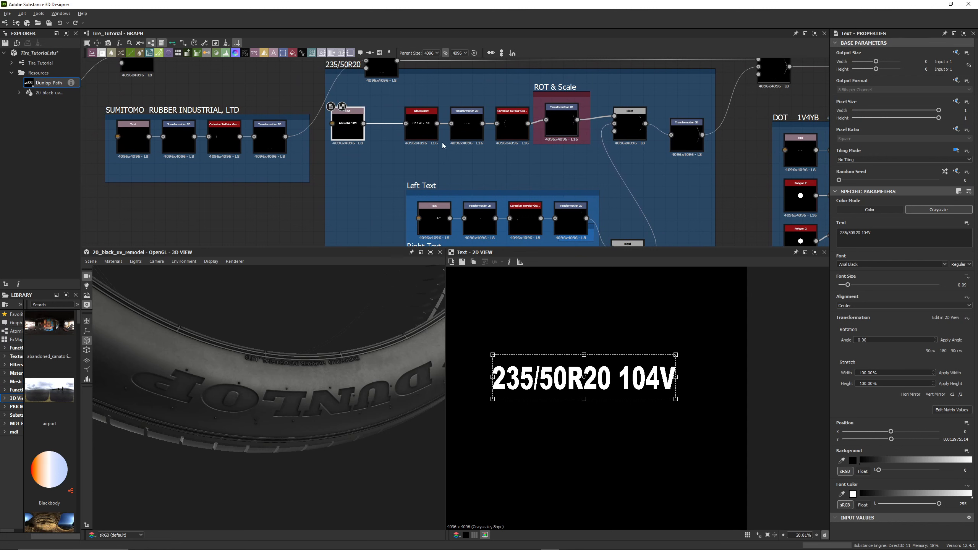
double_click(420, 132)
scroll(418, 125, up, 4)
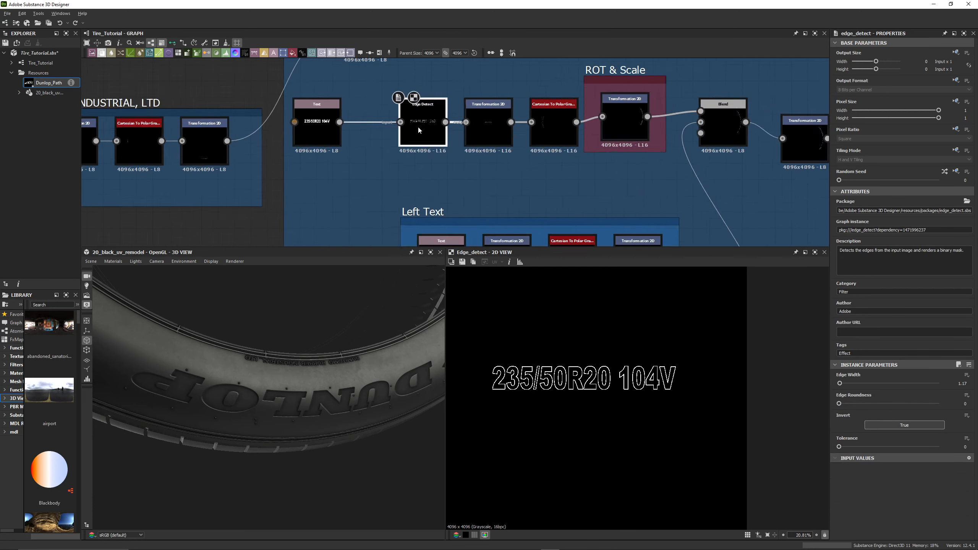
scroll(418, 125, down, 1)
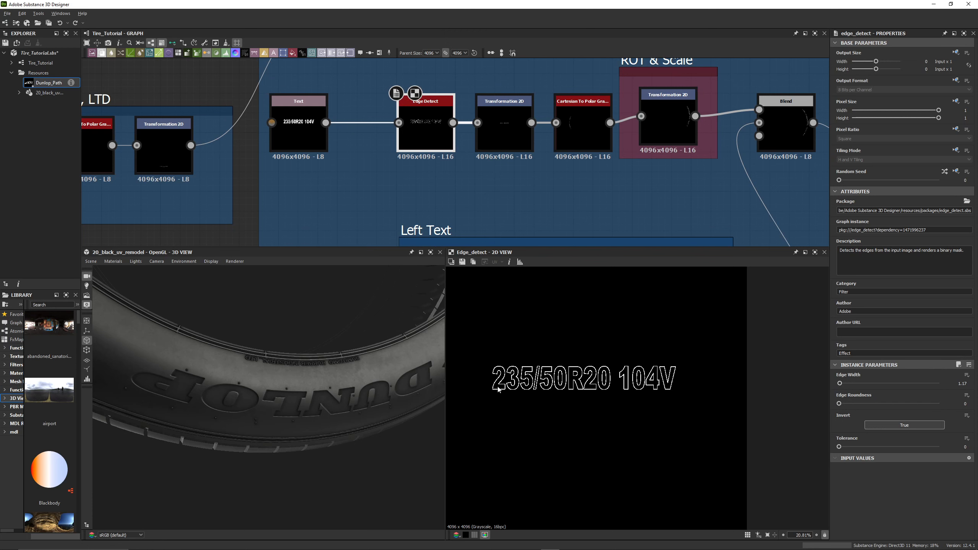
Try an Edge Width of 1.34 on the tire-size Edge Detect node, and set it back to 1.17.
middle_drag(389, 328, 389, 354)
drag(840, 384, 842, 387)
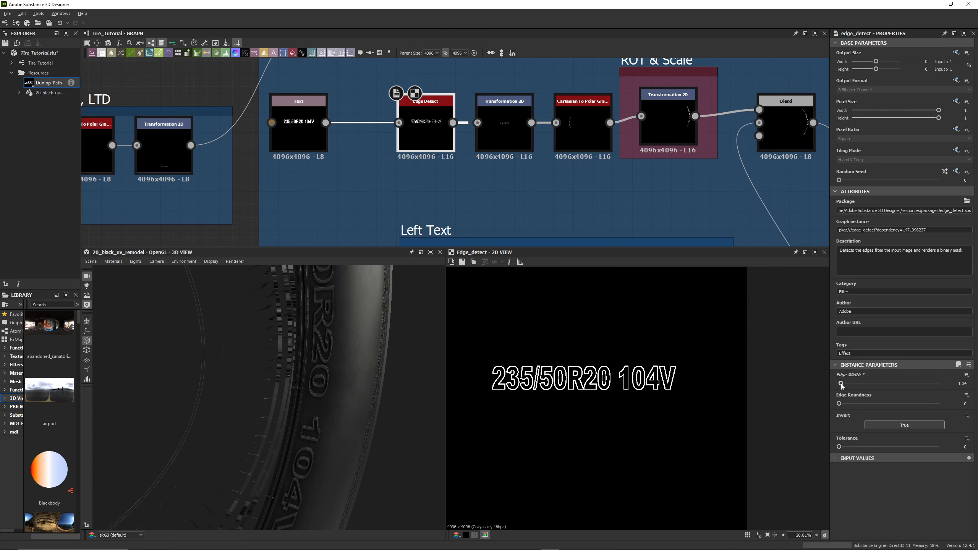
drag(842, 384, 840, 385)
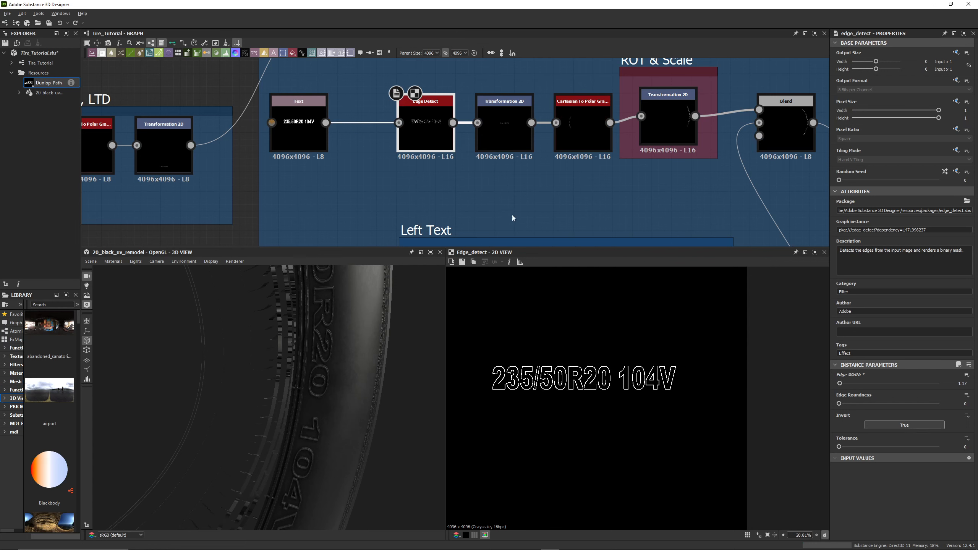
Follow the 235/50R20 104V outline through its Transformation 2D, Cartesian To Polar and ROT & Scale nodes.
click(503, 125)
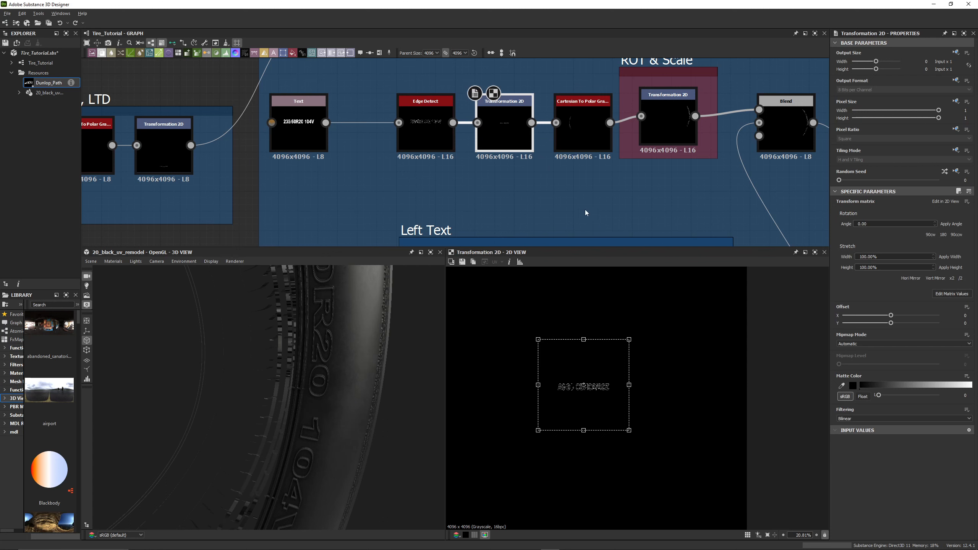
click(584, 124)
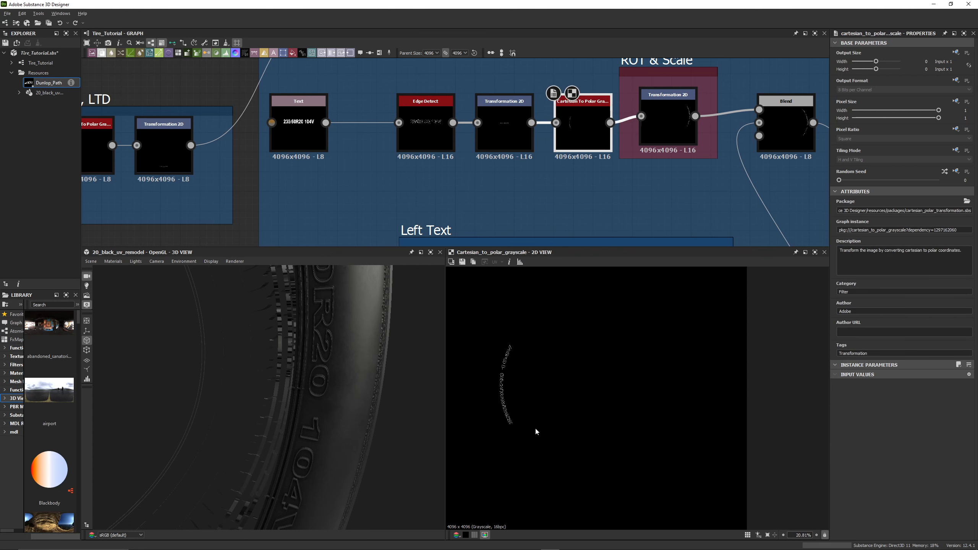
click(671, 121)
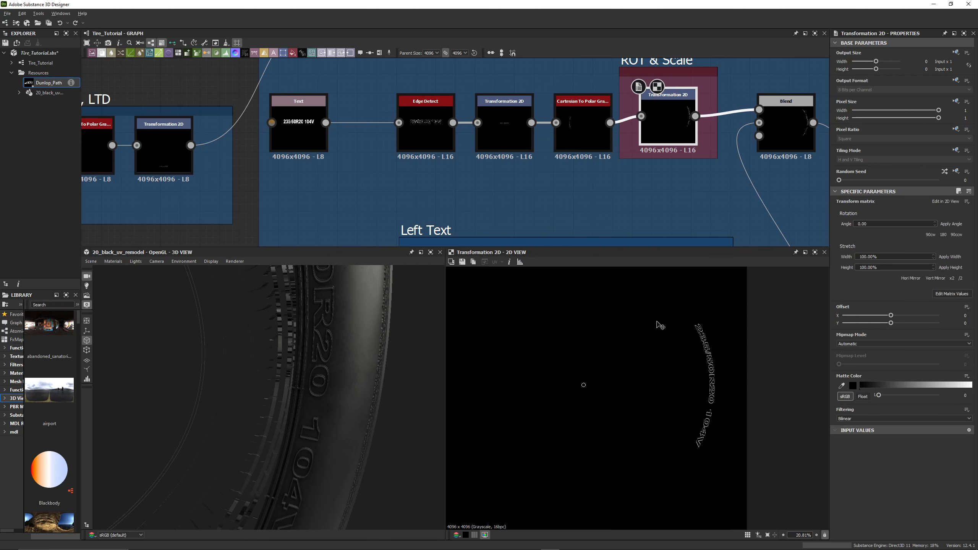
Examine the Left Text branch node by node, from its Text node to the closing Transformation 2D and the curved lettering it outputs.
middle_drag(724, 197, 617, 194)
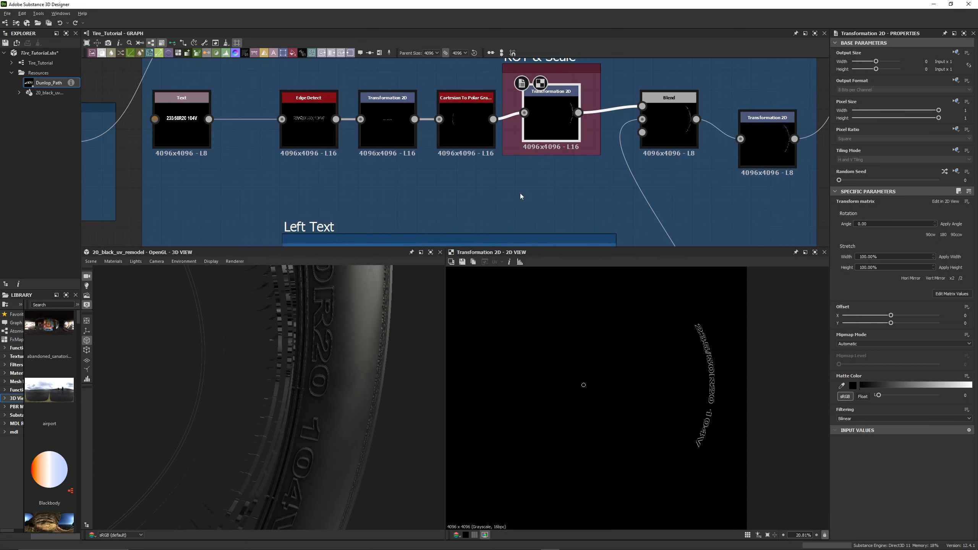
middle_drag(520, 193, 554, 109)
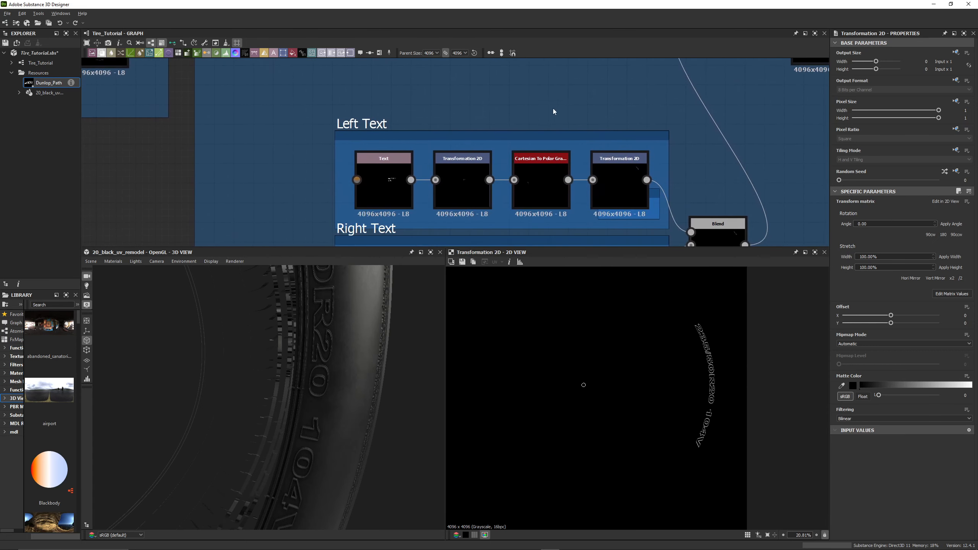
click(389, 185)
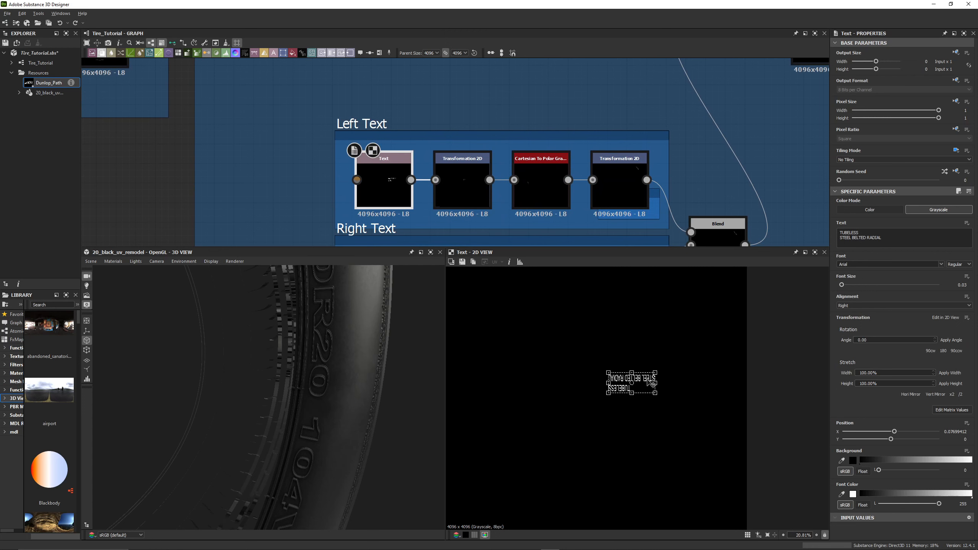
click(456, 186)
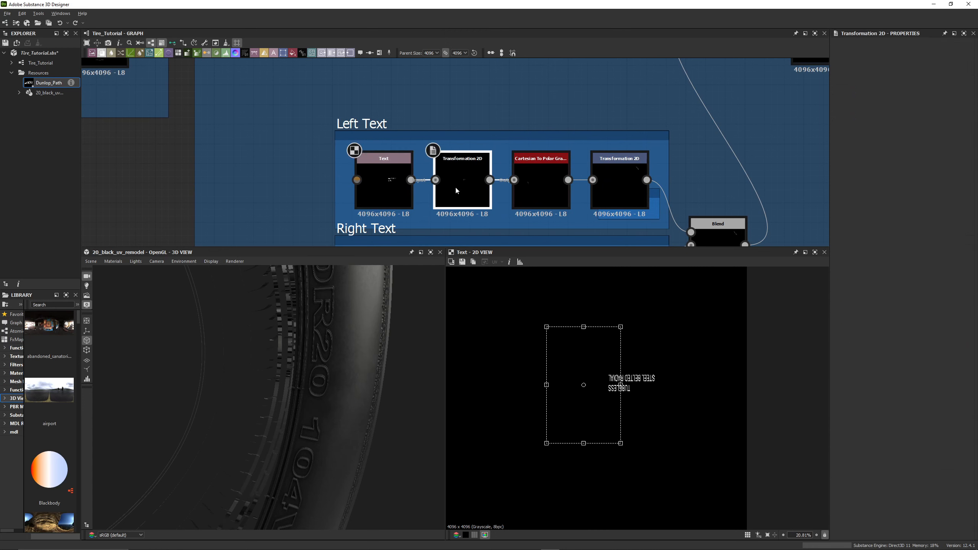
click(388, 182)
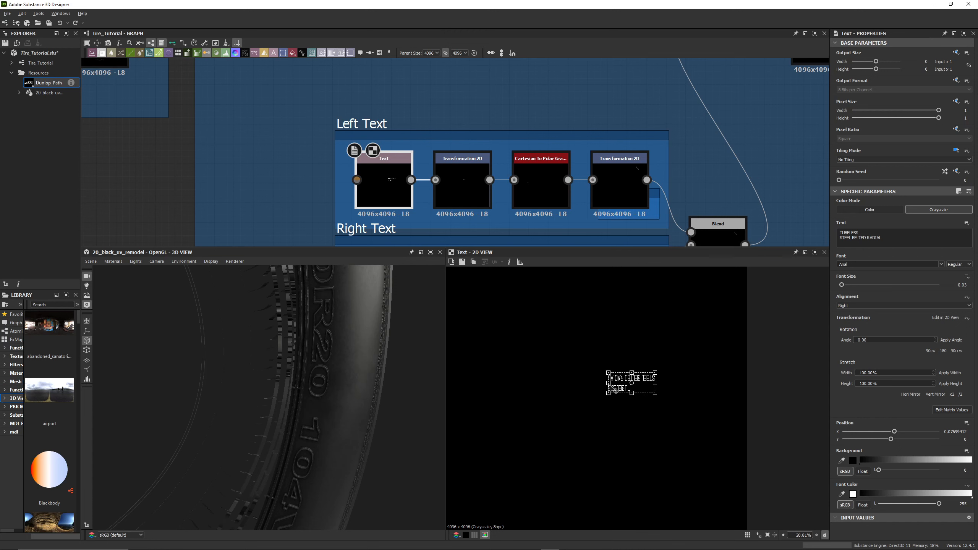
click(457, 170)
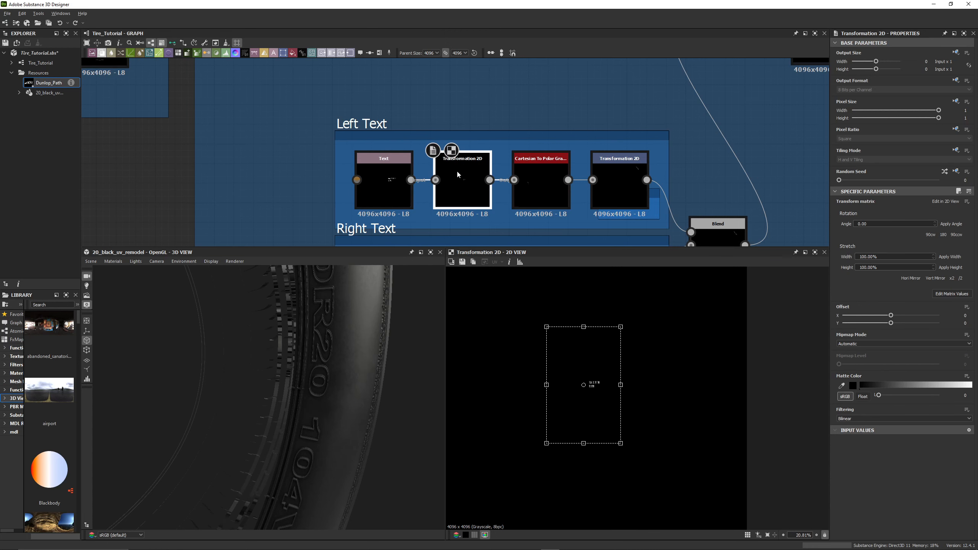
click(546, 185)
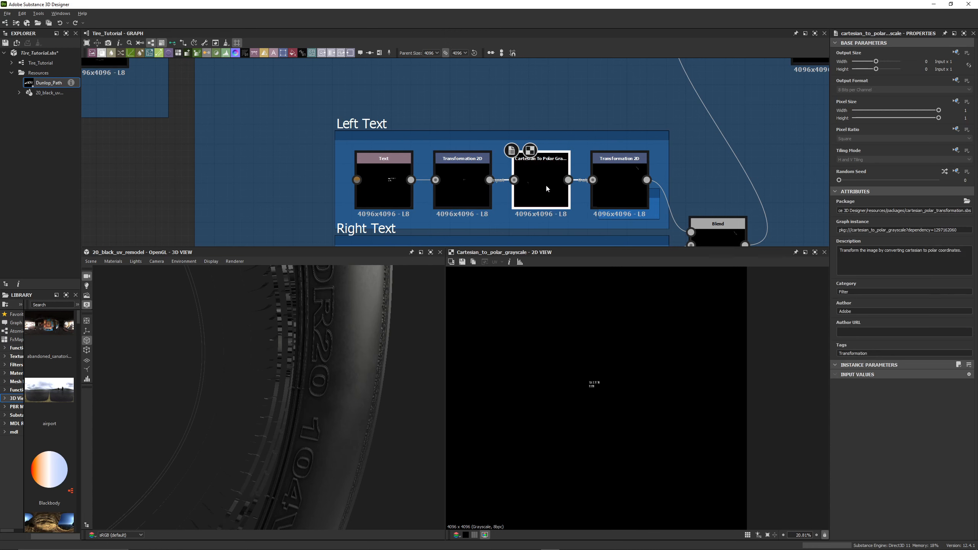
click(625, 188)
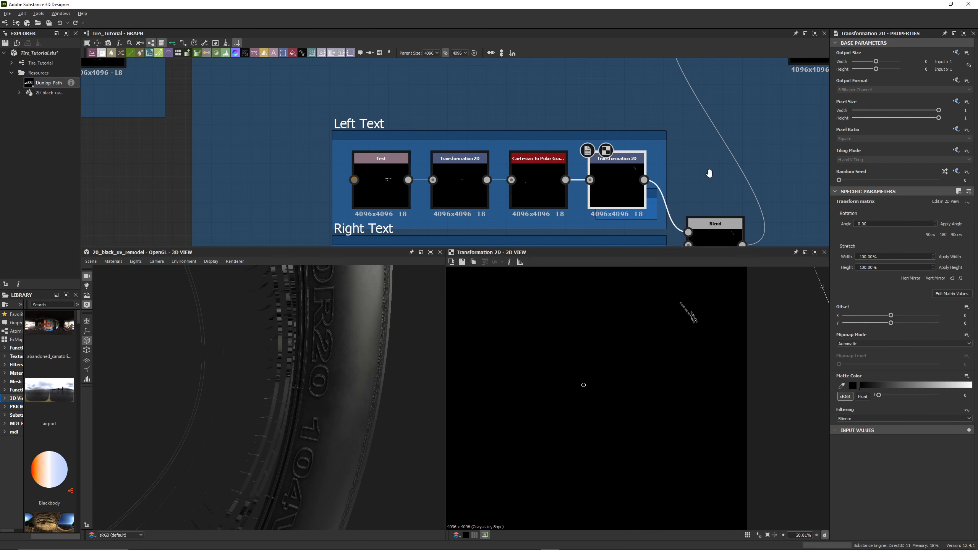
middle_drag(716, 176, 560, 159)
scroll(697, 327, up, 5)
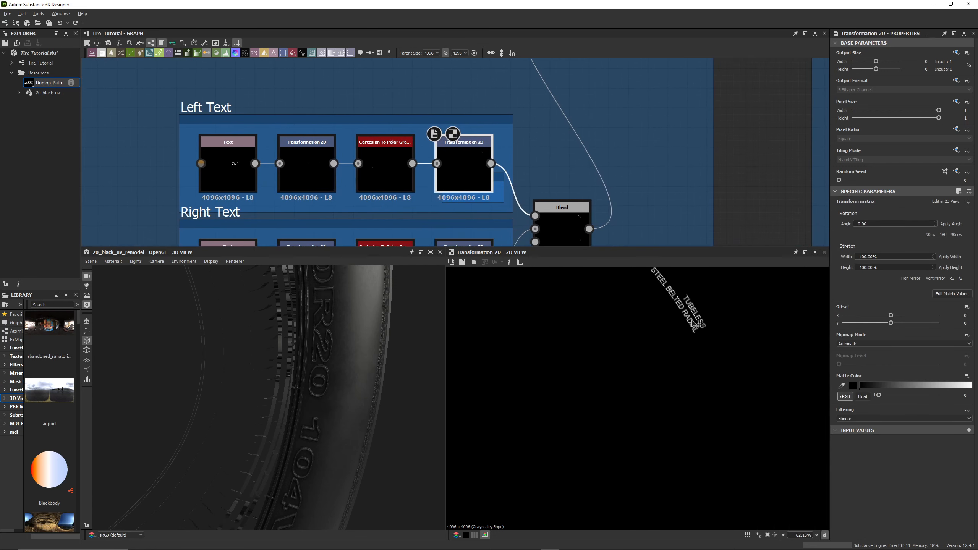
middle_drag(706, 322, 690, 348)
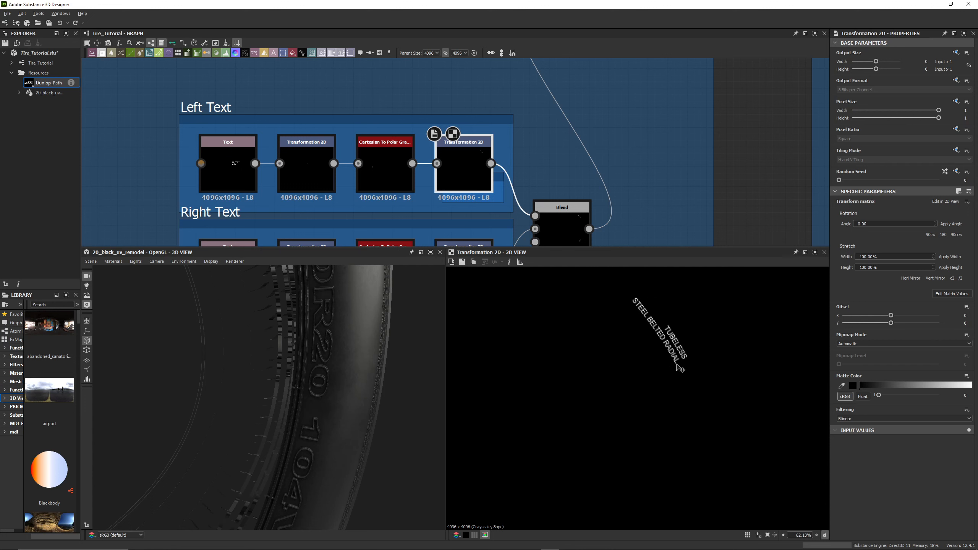
Try Left alignment on the TUBELESS STEEL BELTED RADIAL text, and set it back to Right.
click(246, 181)
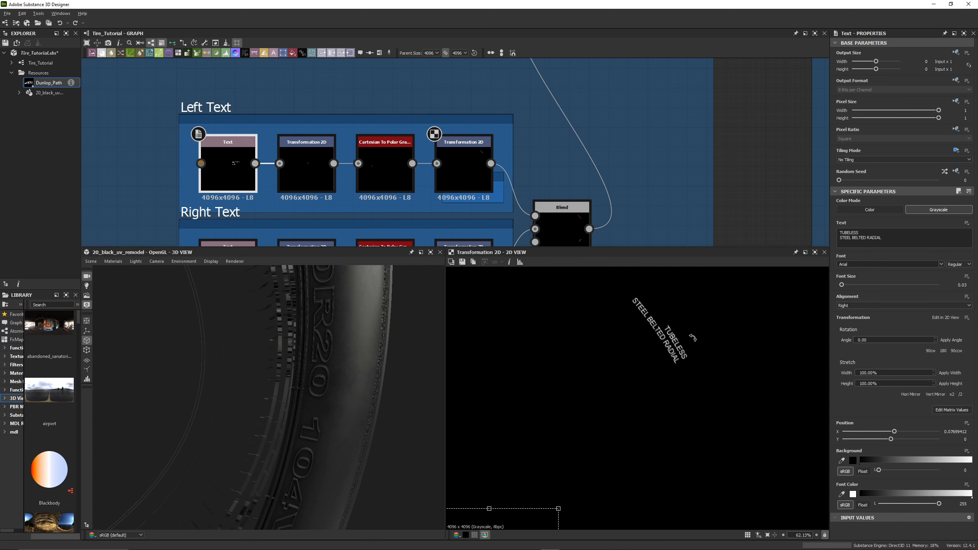
click(863, 307)
click(862, 311)
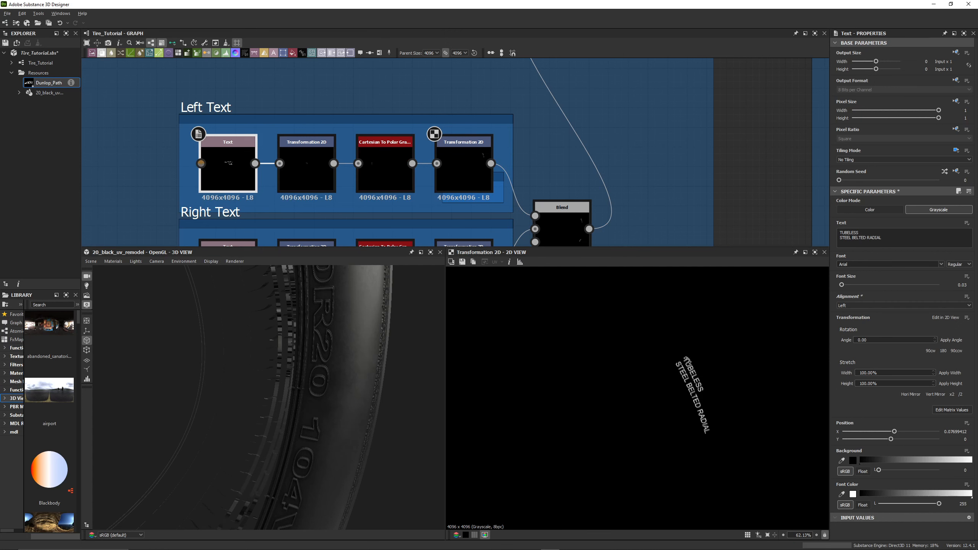
click(849, 307)
click(854, 323)
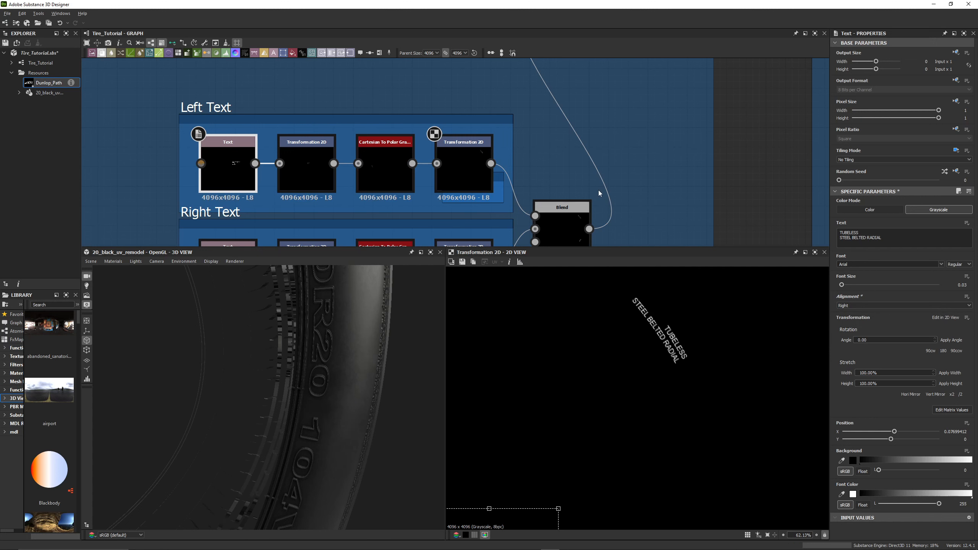
Inspect the EXTRA LOAD MADE IN JAPAN Text node of the Right Text branch, including its output and alignment.
scroll(616, 213, down, 2)
middle_drag(635, 216, 641, 149)
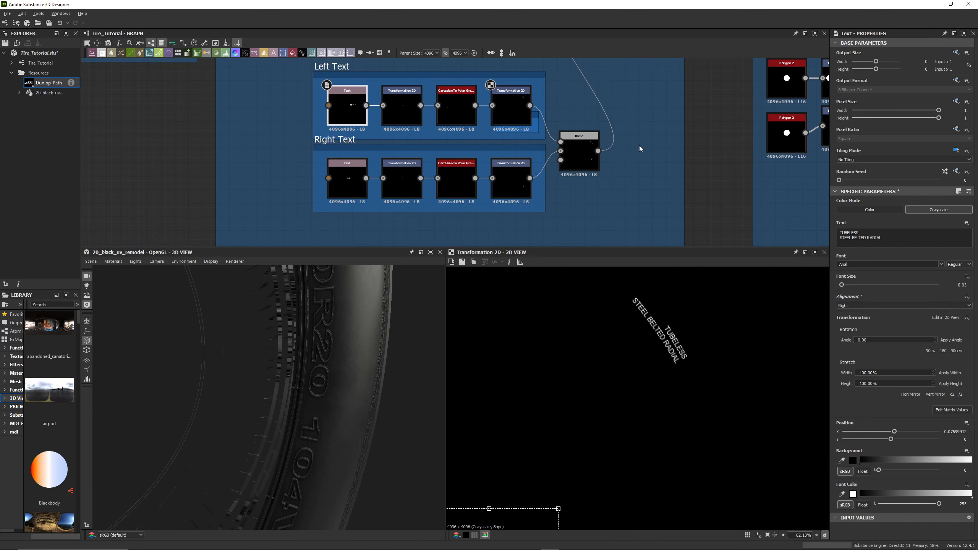
click(342, 181)
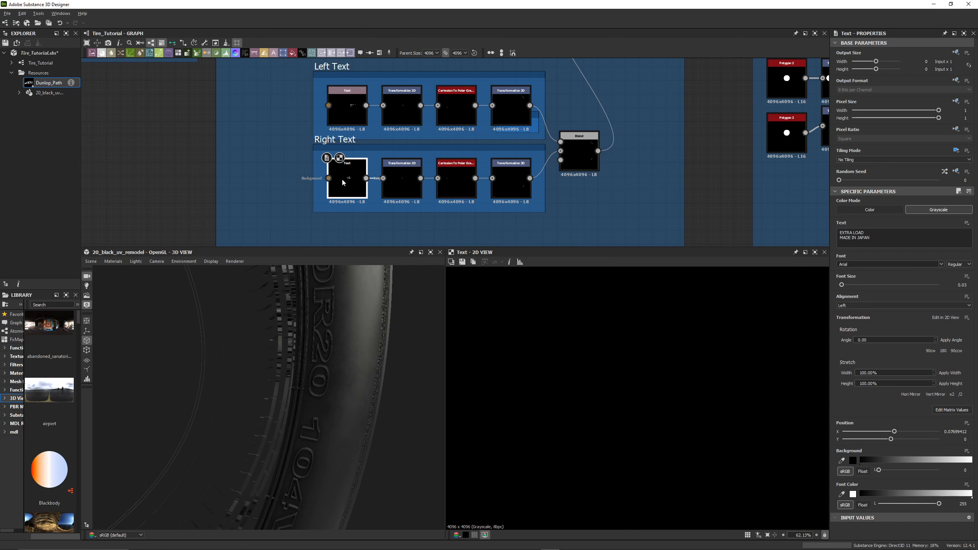
scroll(645, 384, up, 5)
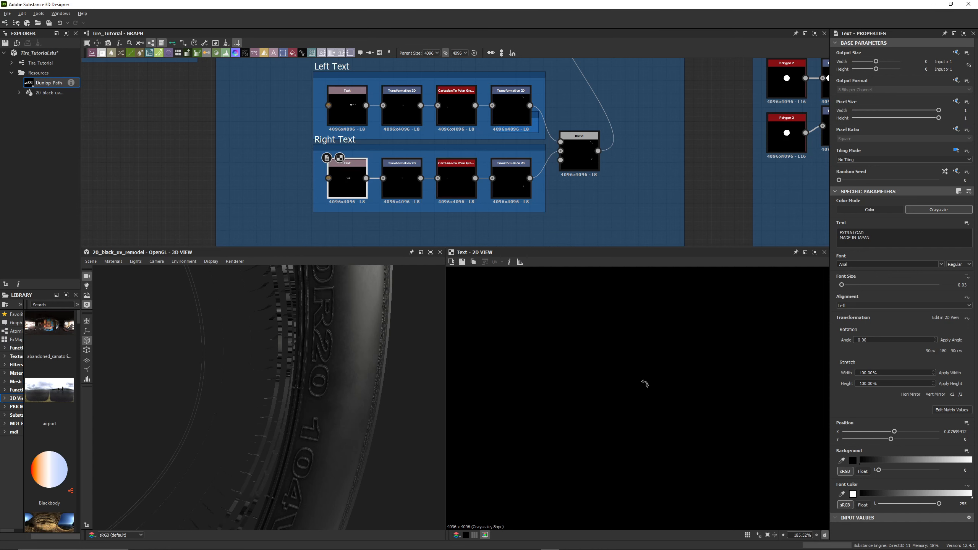
key(f)
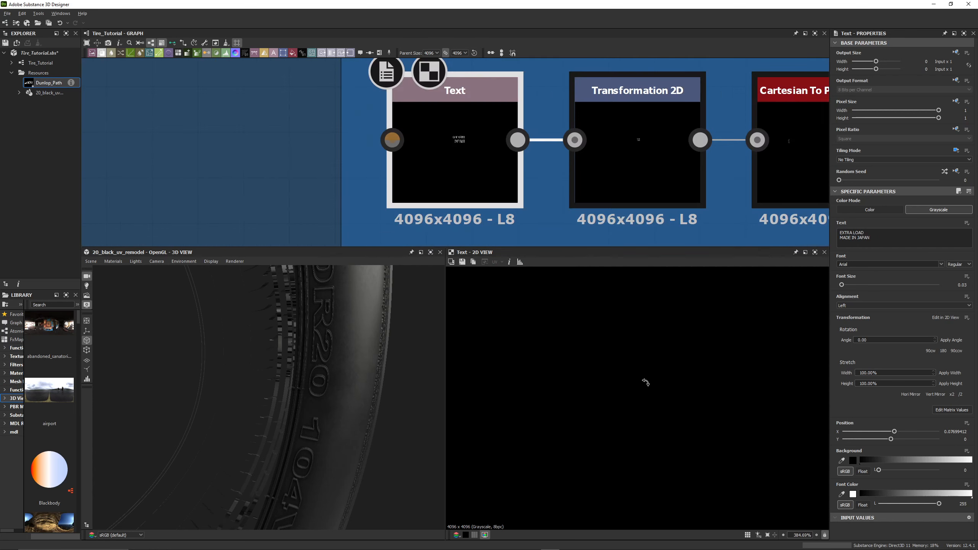
key(f)
scroll(646, 383, down, 2)
scroll(646, 382, up, 5)
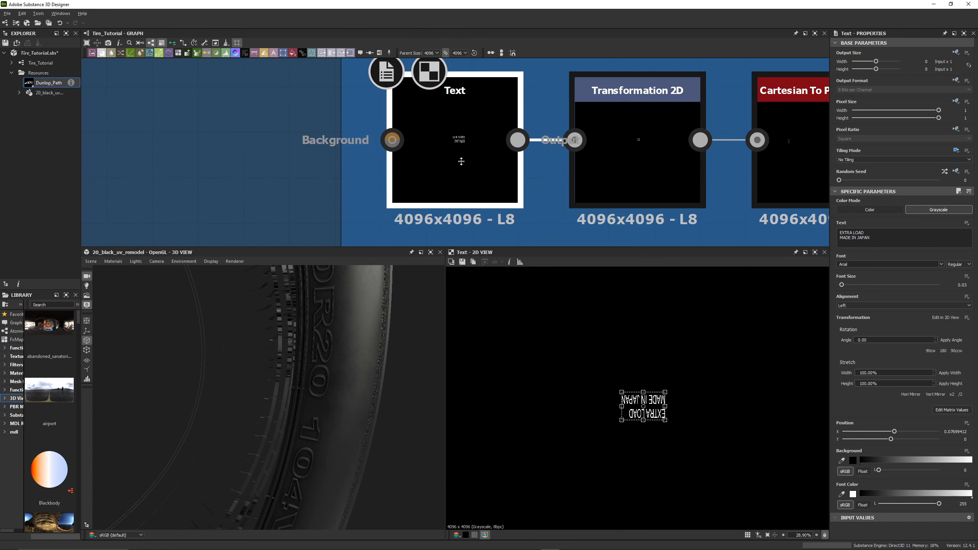
scroll(507, 219, down, 5)
scroll(493, 182, down, 2)
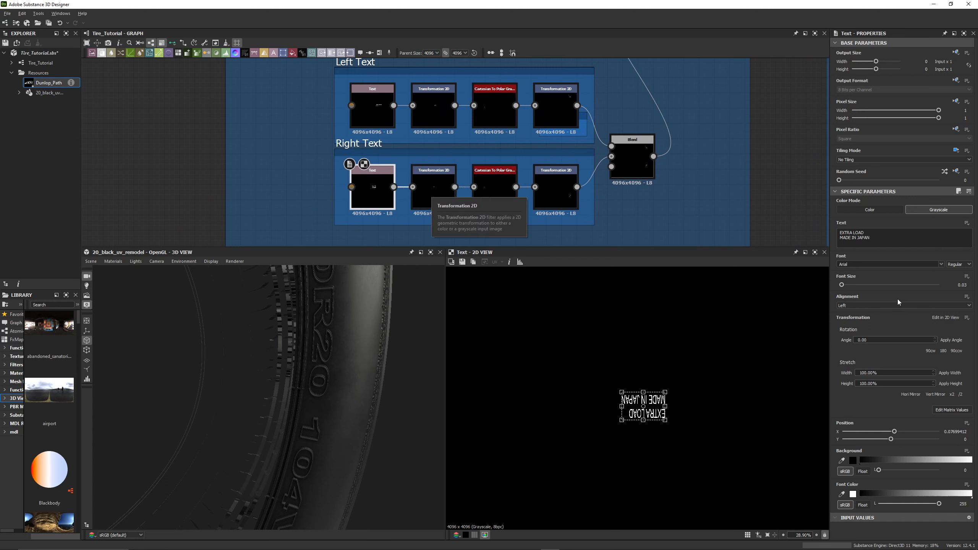
Follow the Right Text branch through its transformation and polar nodes to the Blend that adds it to the Left Text.
click(432, 189)
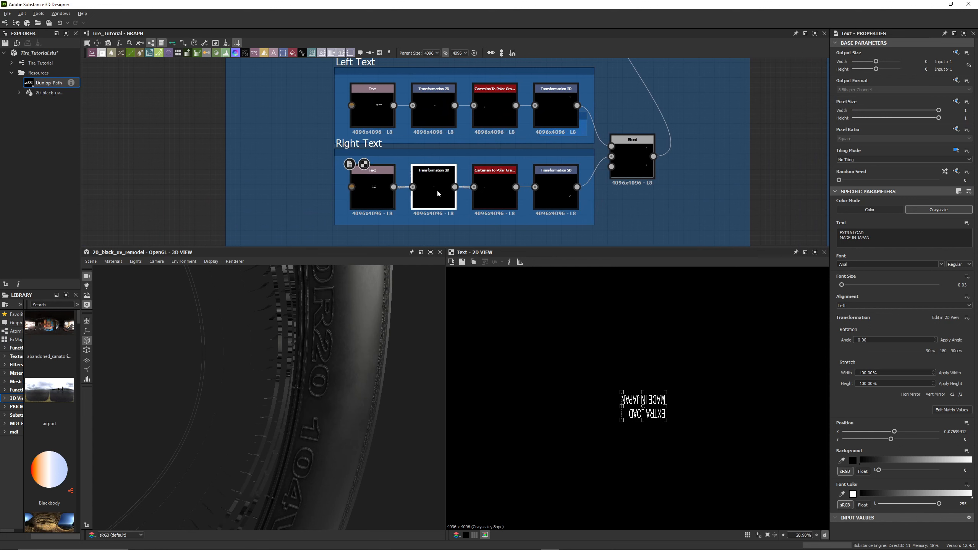
click(495, 193)
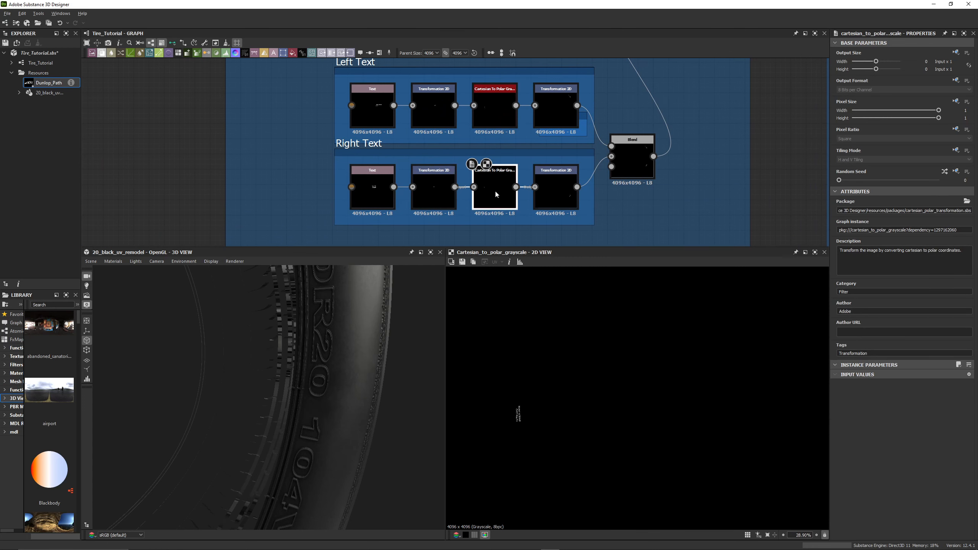
click(552, 194)
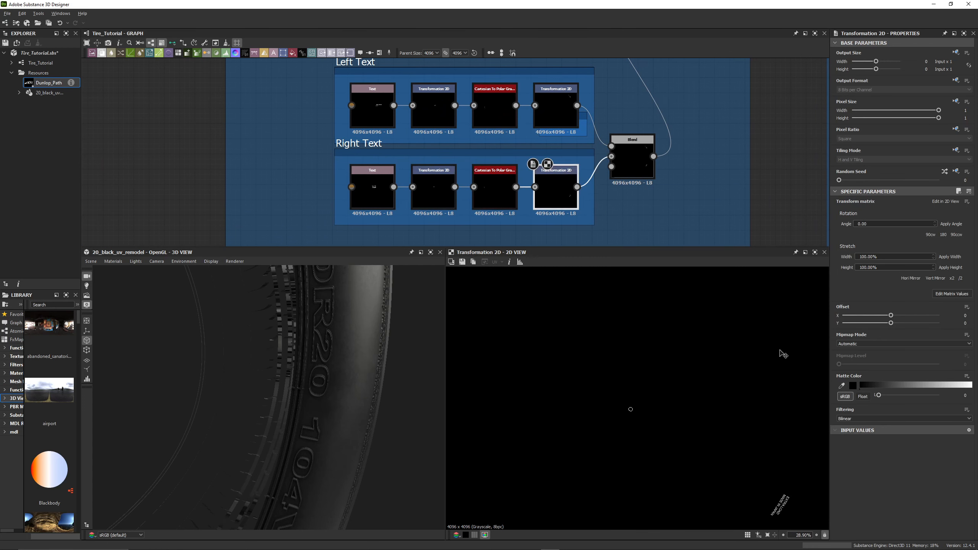
click(638, 158)
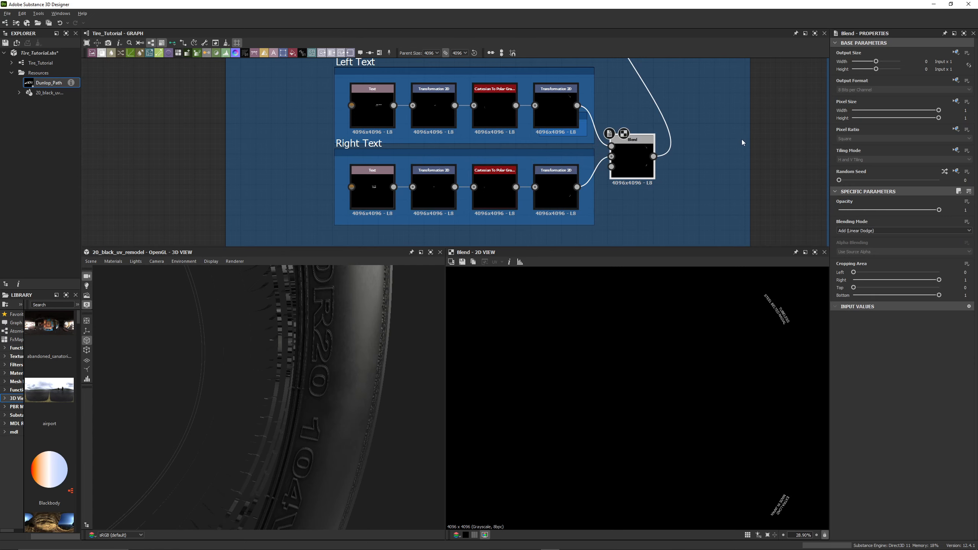
middle_drag(741, 139, 626, 142)
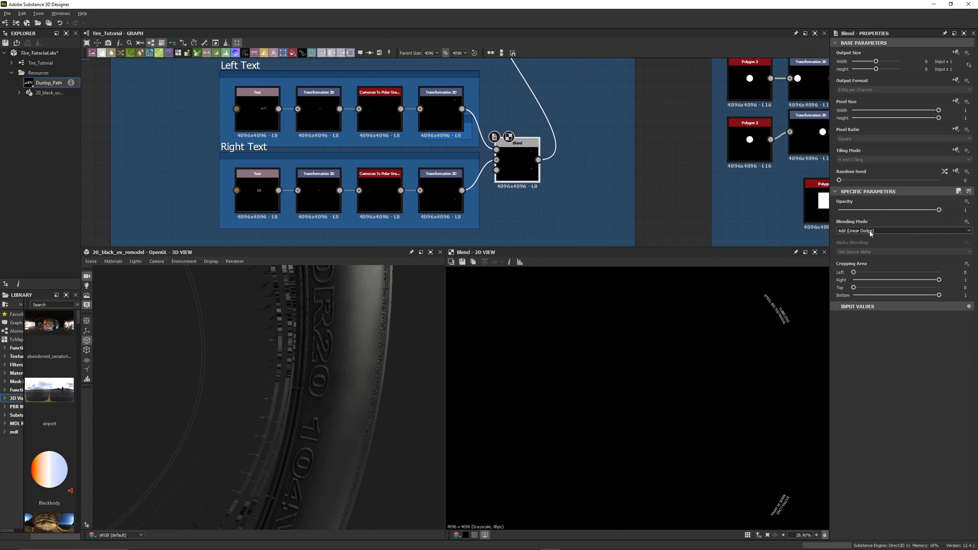
Inspect the Blend that combines the outlined tire-size lettering with the Left Text and Right Text result.
scroll(595, 105, down, 3)
middle_drag(595, 105, 587, 180)
click(530, 103)
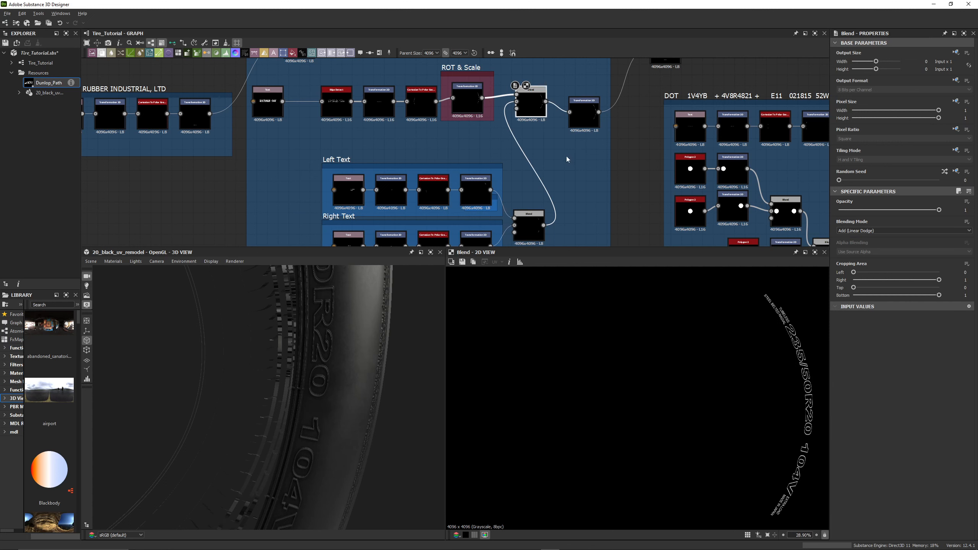
Move the final Transformation 2D node of the 235/50R20 frame into line with the Blend that feeds it.
middle_drag(566, 156, 537, 172)
click(553, 128)
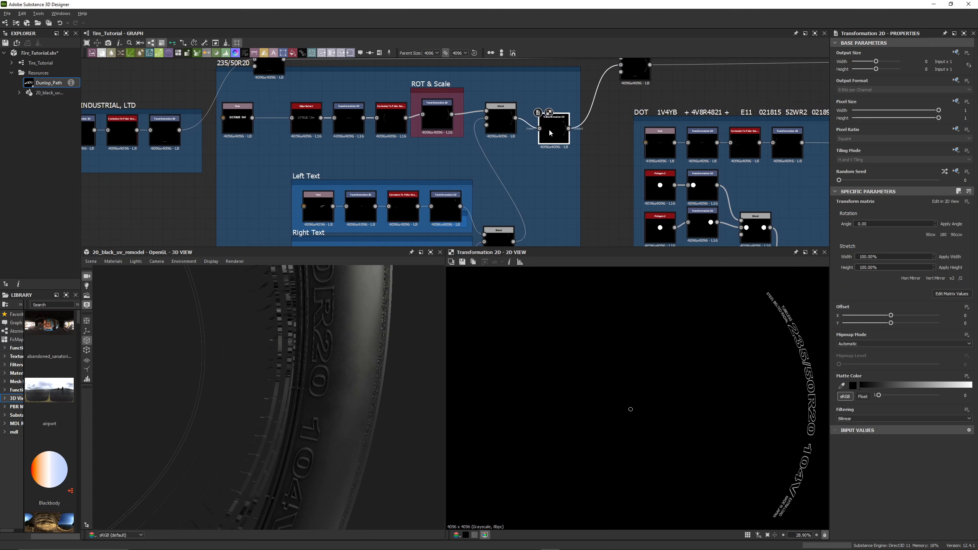
drag(549, 128, 546, 118)
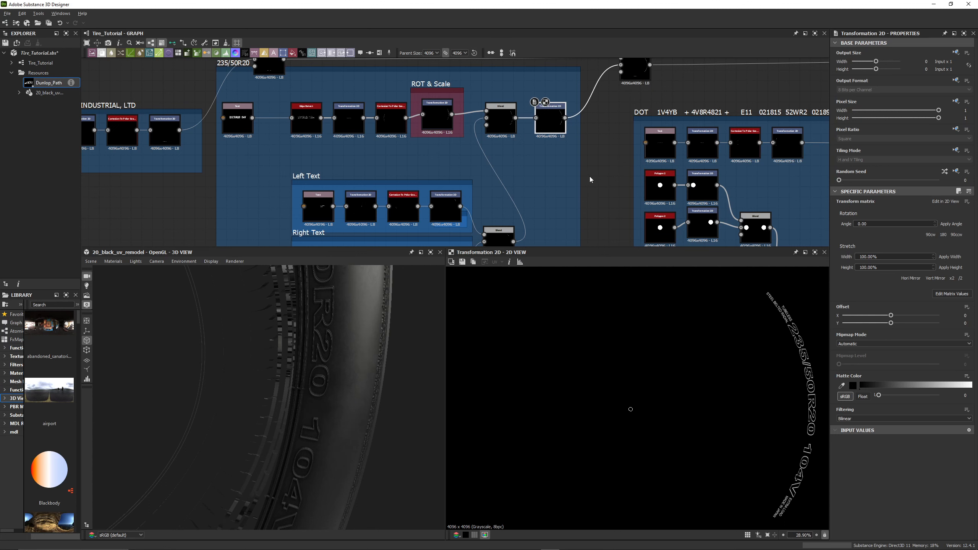
Try rotating the combined tire-size lettering slightly clockwise with the frame's final Transformation 2D, and undo the rotation.
scroll(590, 180, down, 1)
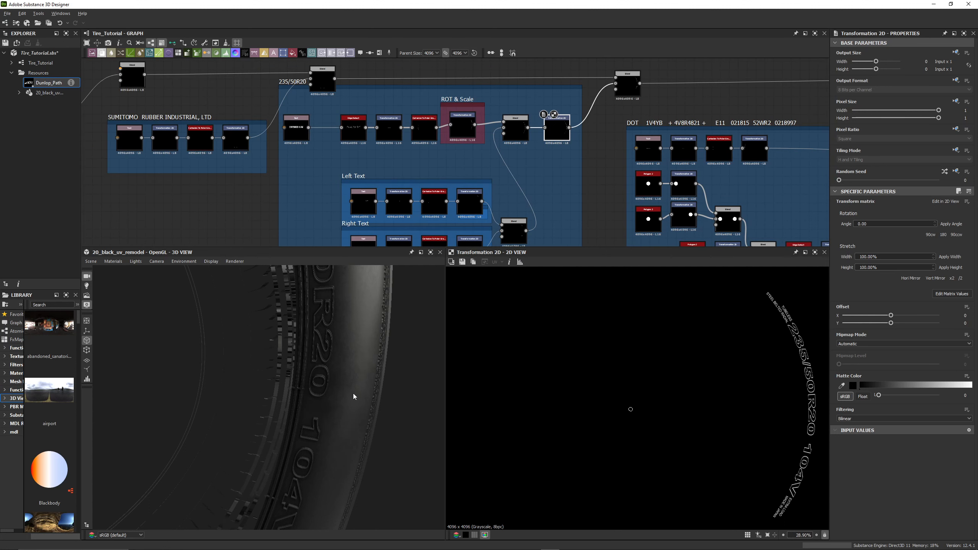
scroll(352, 396, down, 3)
scroll(729, 379, down, 5)
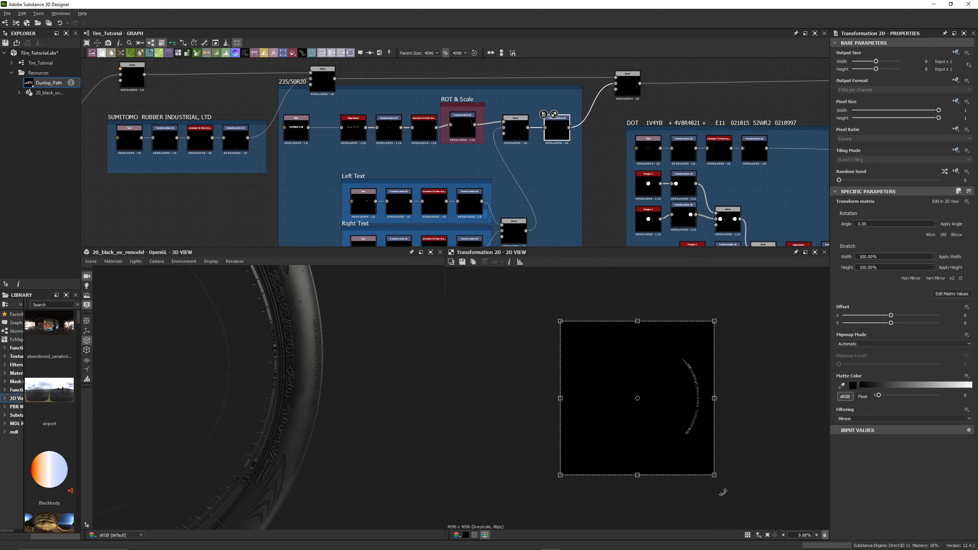
mouse_move(723, 493)
mouse_down()
mouse_move(731, 489)
mouse_move(718, 497)
mouse_up()
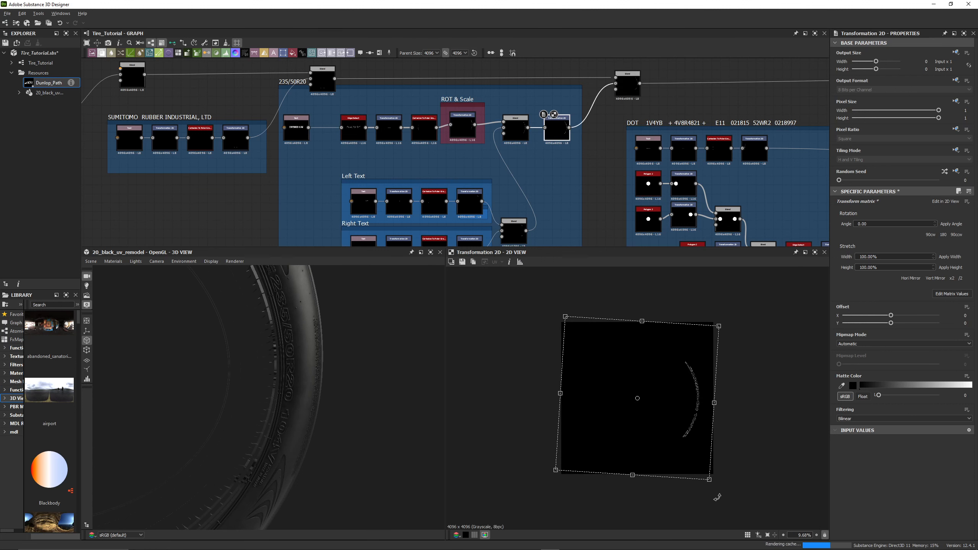
key(ctrl+z)
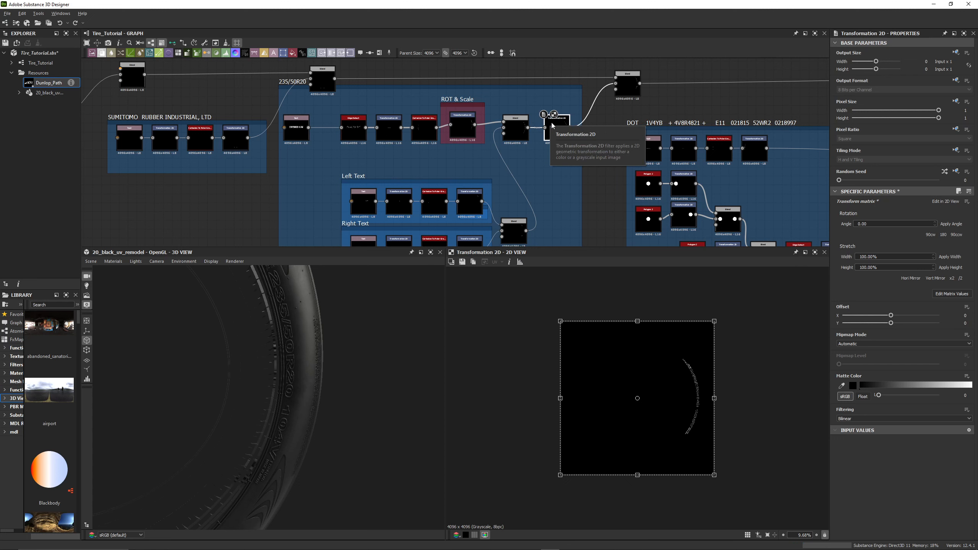
View the output of the Blend that merges the 235/50R20 lettering with the SUMITOMO and PLIES TREAD lettering.
click(630, 85)
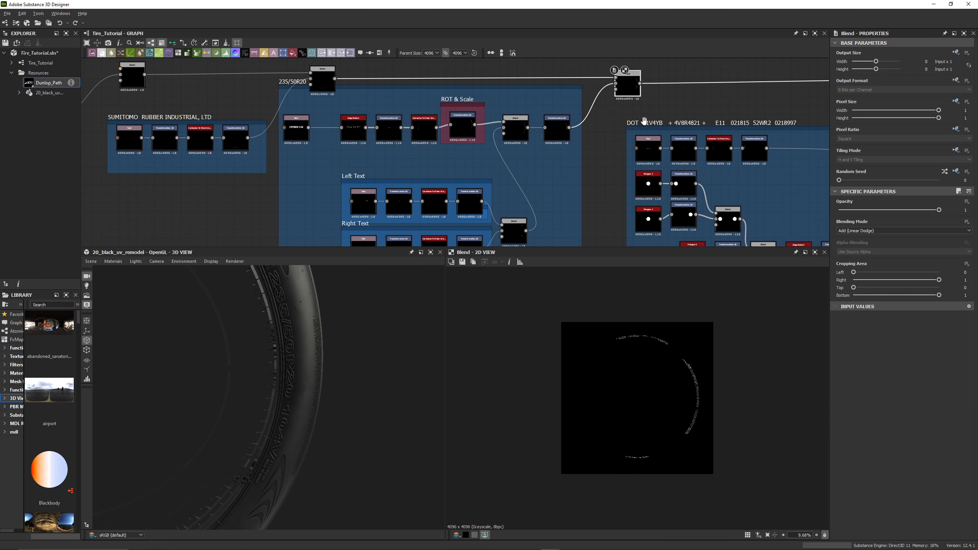
View the output of the DOT frame's final Blend and find the matching lettering on the 3D tire's sidewall.
middle_drag(716, 88, 444, 48)
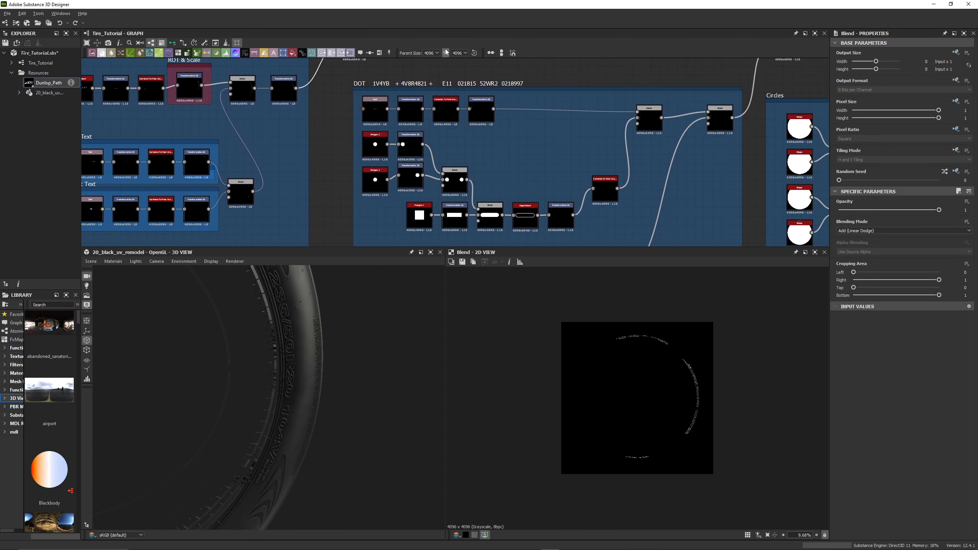
middle_drag(588, 104, 543, 118)
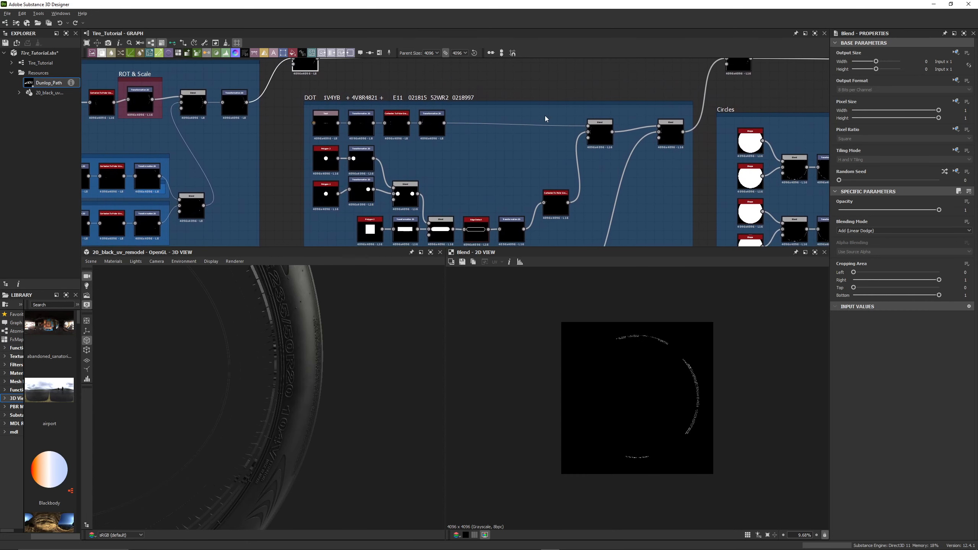
click(676, 139)
middle_drag(222, 327, 325, 347)
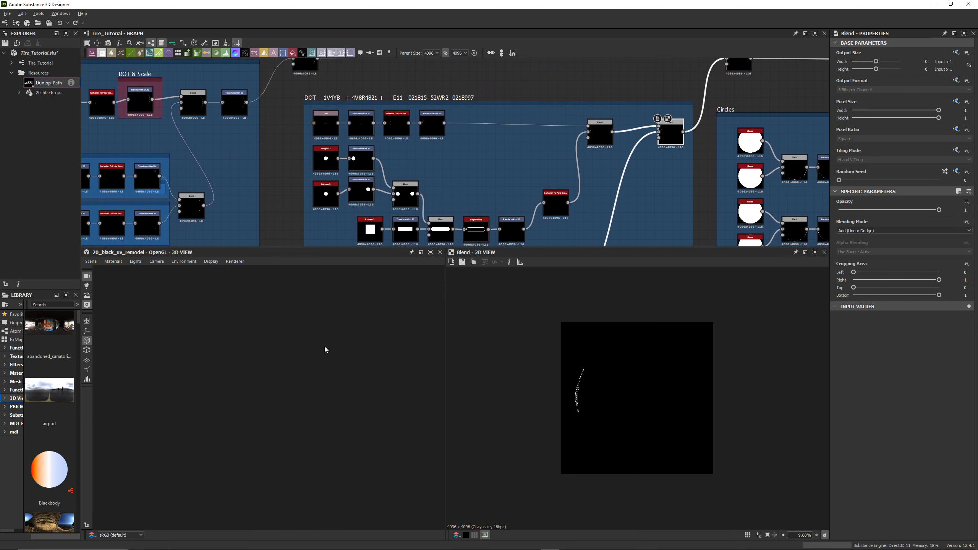
middle_drag(433, 401, 310, 372)
drag(225, 513, 243, 459)
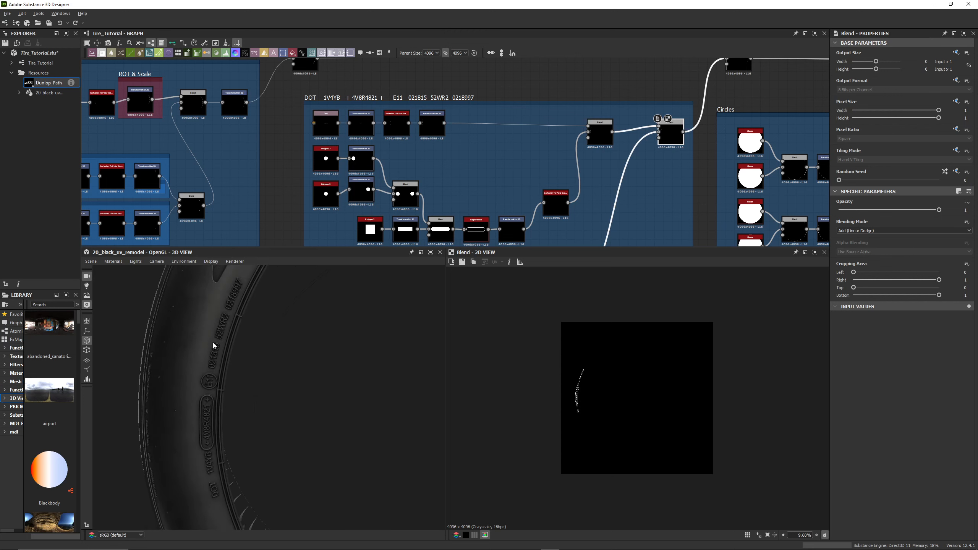
Inspect the DOT lettering chain from its Text node through Transformation 2D and Cartesian to Polar to the second Transformation 2D.
click(326, 121)
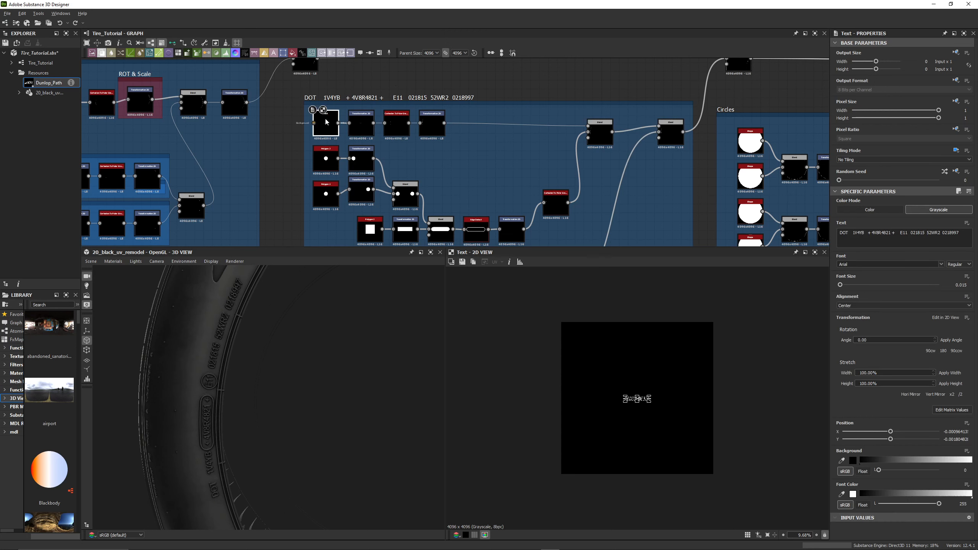
click(362, 123)
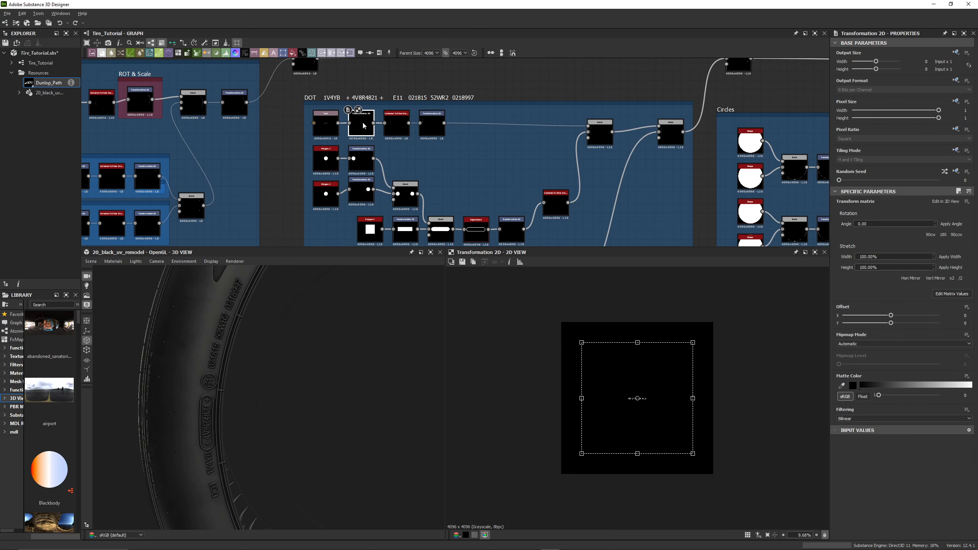
click(397, 125)
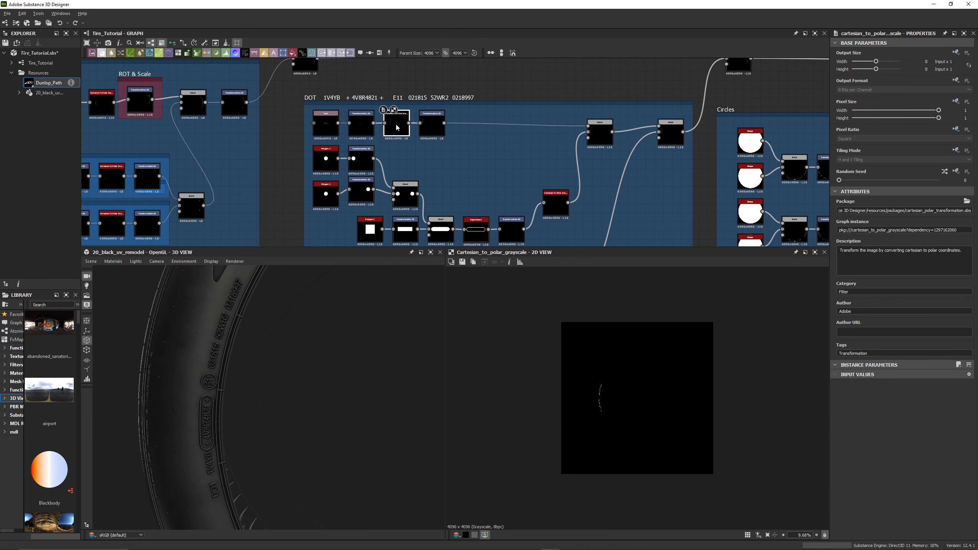
click(438, 127)
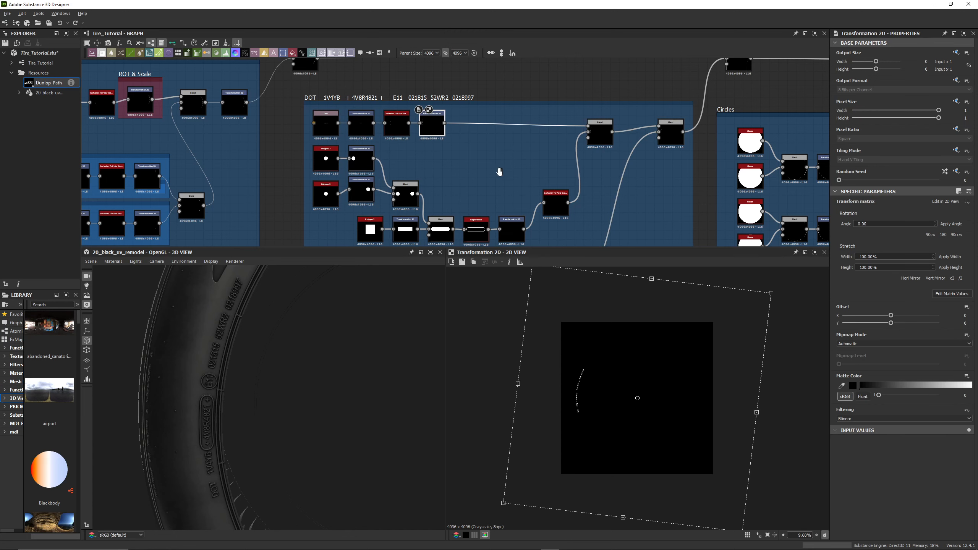
Examine the Blend that combines the curved DOT lettering with the outline around 4V8R4821, comparing it with the lettering alone.
middle_drag(499, 171, 482, 153)
click(579, 112)
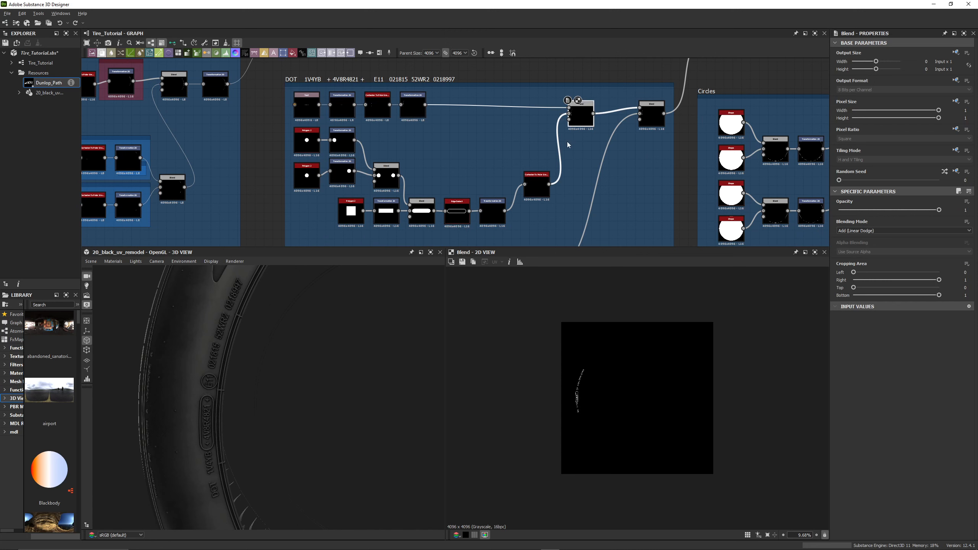
scroll(601, 403, up, 10)
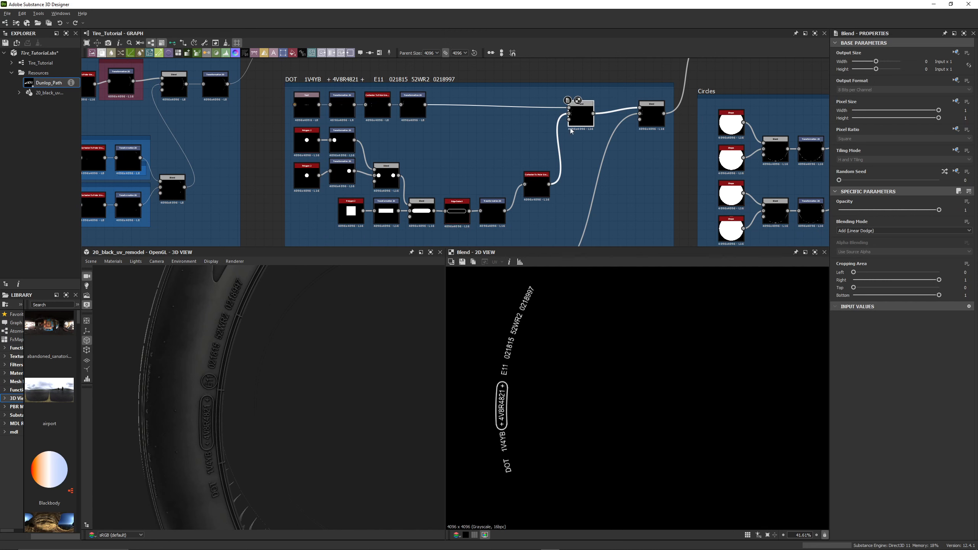
click(413, 107)
click(575, 110)
Inspect the two circular Polygon 2 nodes, the Transformation 2D nodes that offset them, and the Blend that combines both circles.
middle_drag(433, 146, 468, 131)
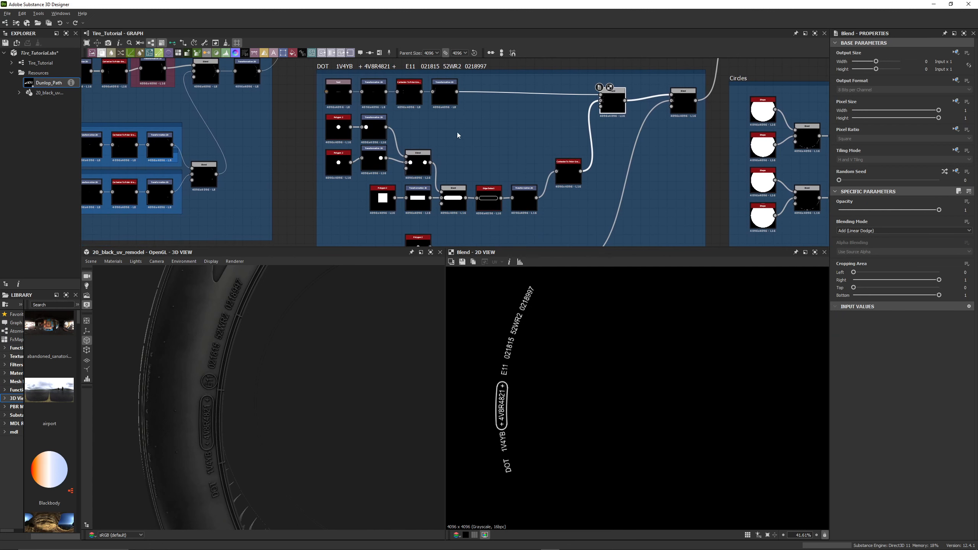
click(338, 125)
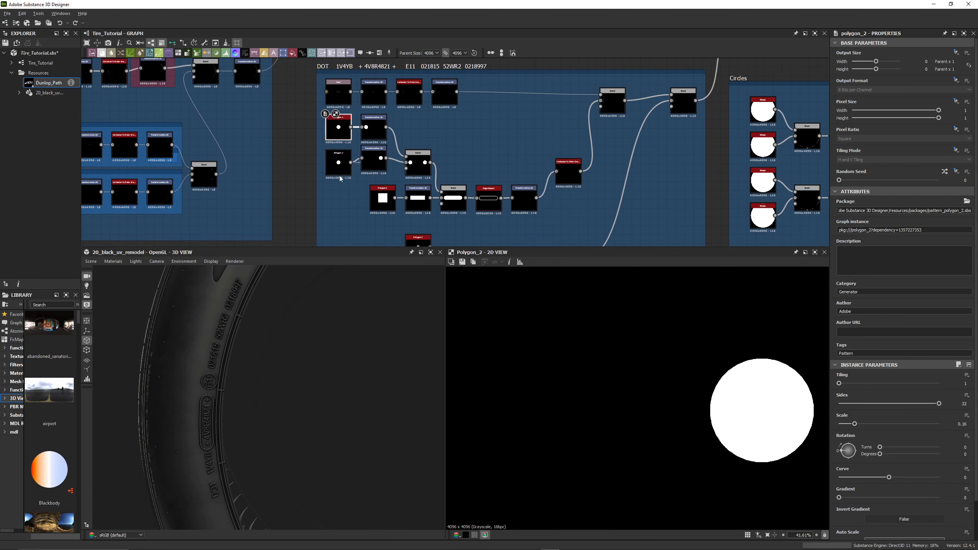
key(f)
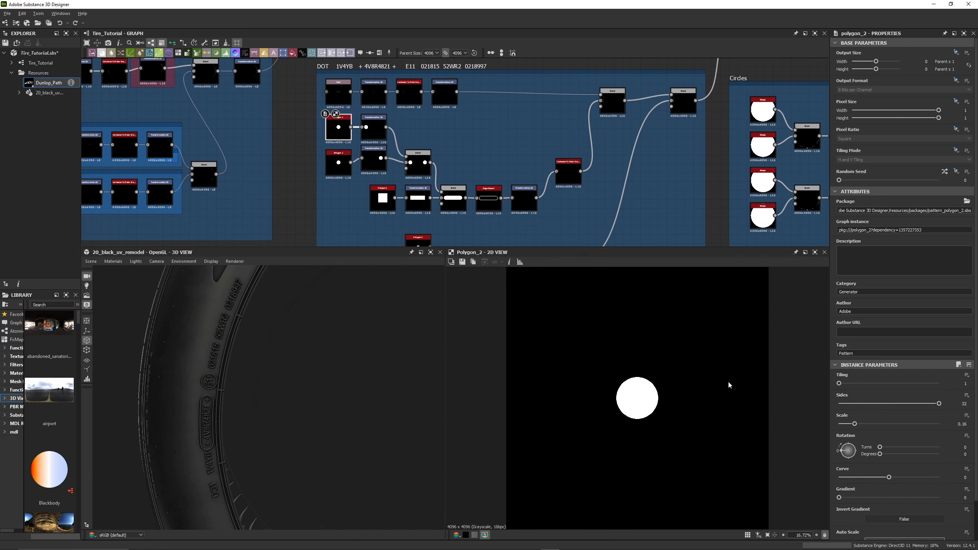
click(374, 129)
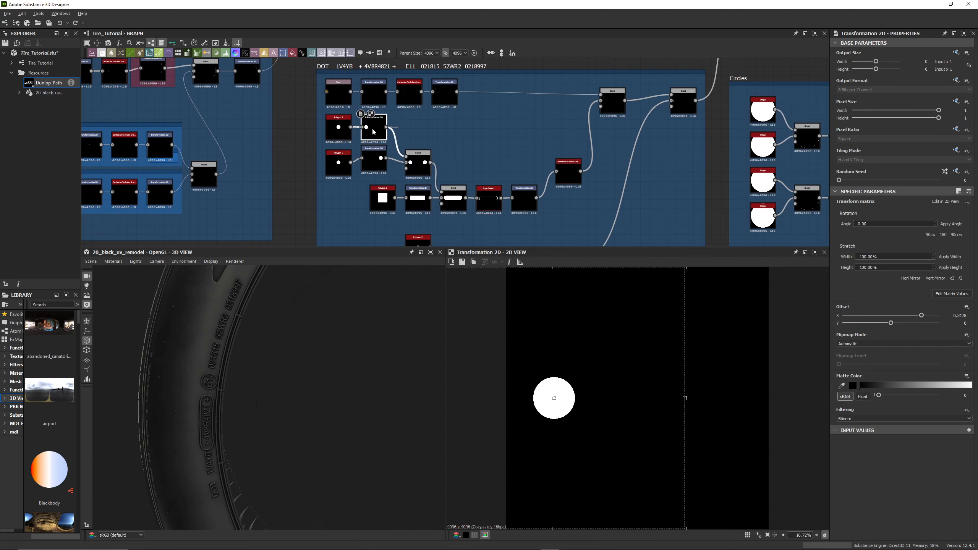
click(333, 129)
click(339, 163)
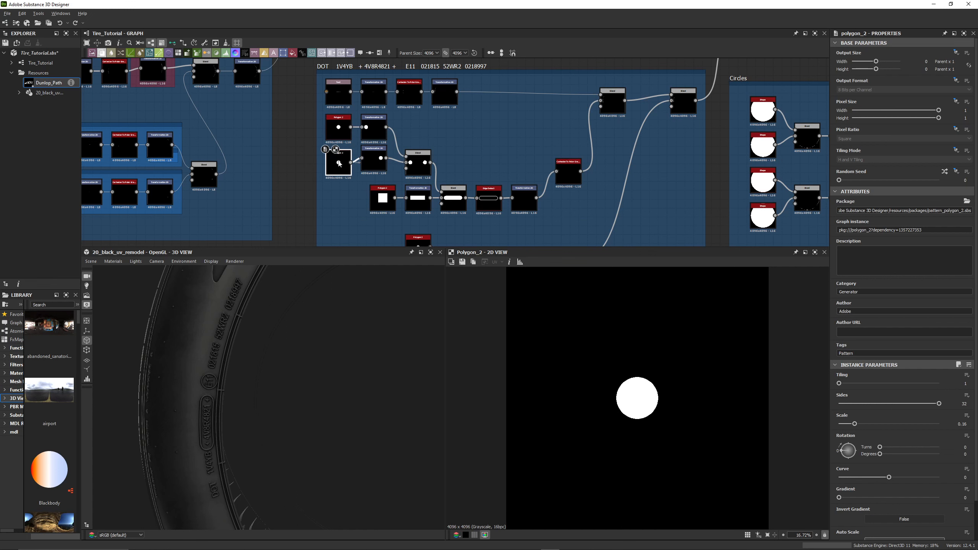
click(374, 165)
click(418, 165)
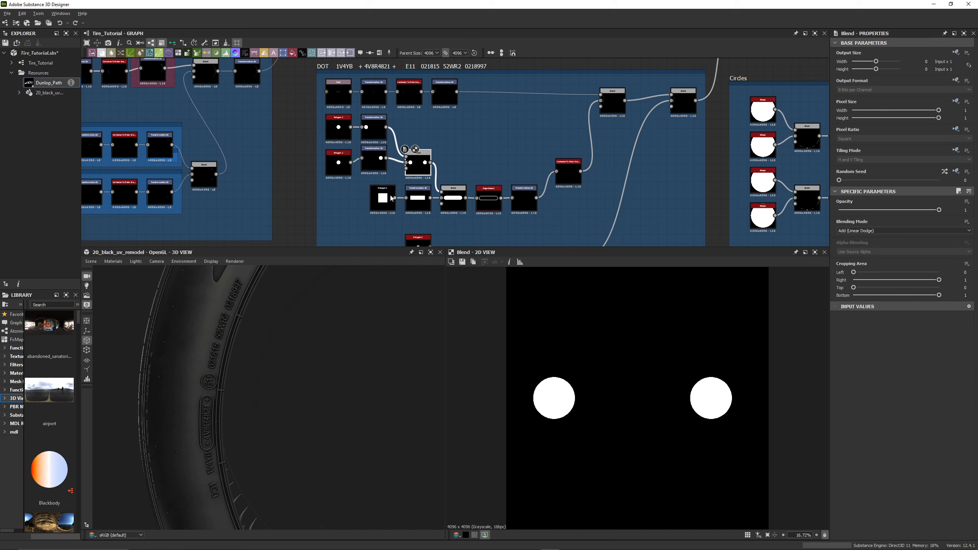
Inspect the rounded-bar Blend, its square Polygon 2 source, and the Transformation 2D that stretches the square into a rectangle.
click(456, 204)
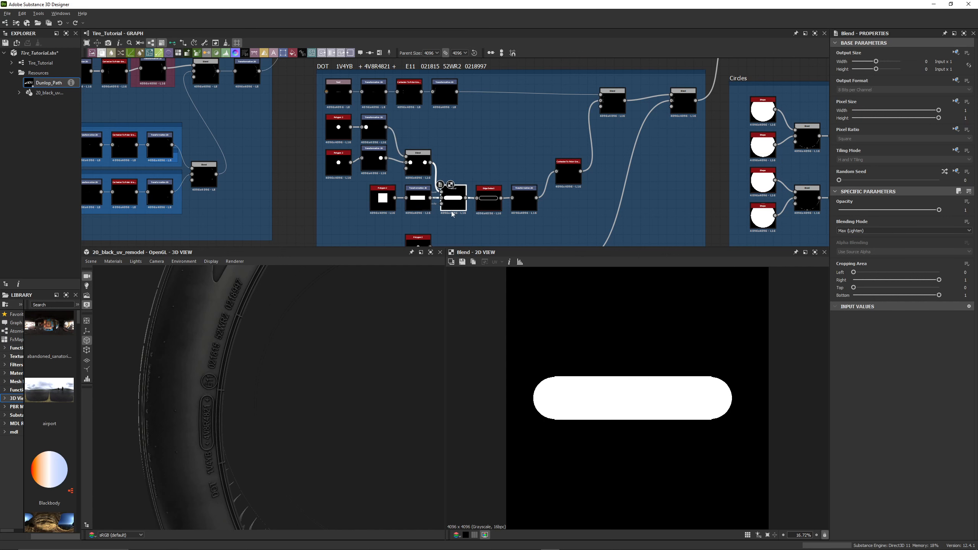
click(383, 199)
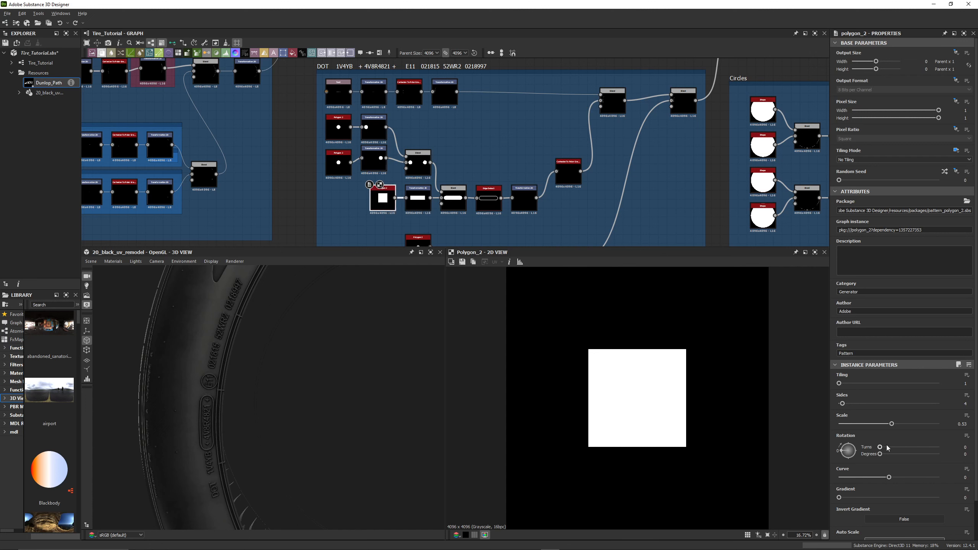
click(424, 204)
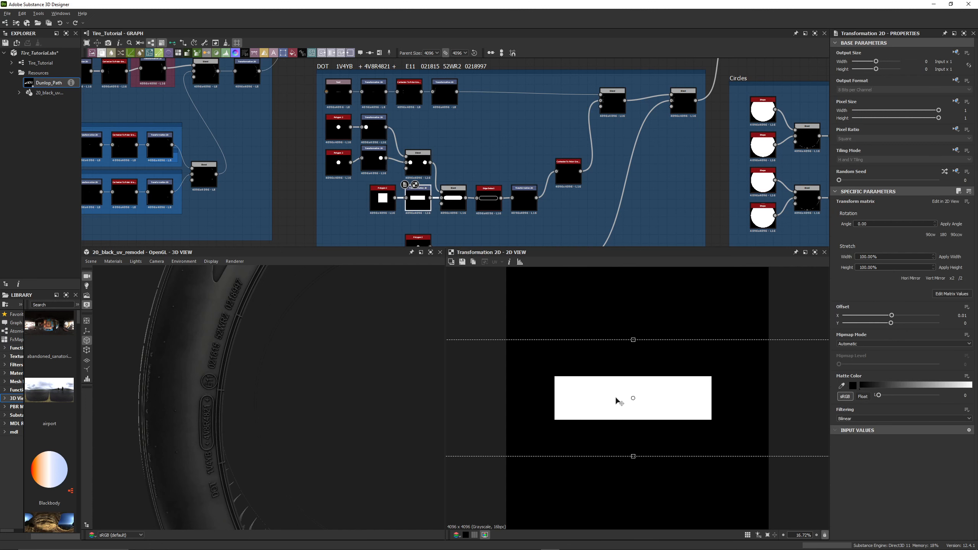
Set the blending mode of the Blend joining the rectangle and the two circles to Add (Linear Dodge).
click(453, 199)
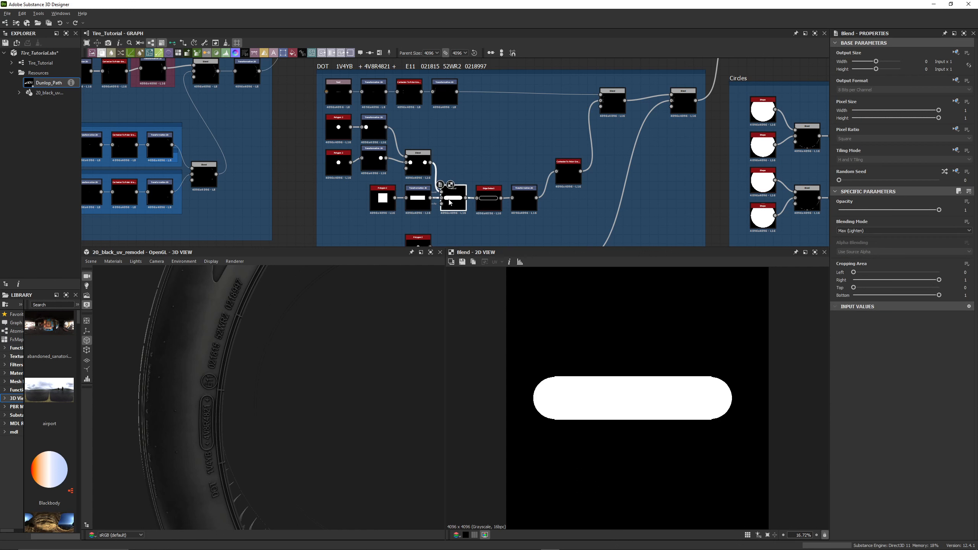
click(860, 231)
click(860, 245)
Inspect the Edge Detect, Transformation 2D and Cartesian to Polar nodes that outline, shrink and curve the rounded bar.
middle_drag(509, 164, 498, 153)
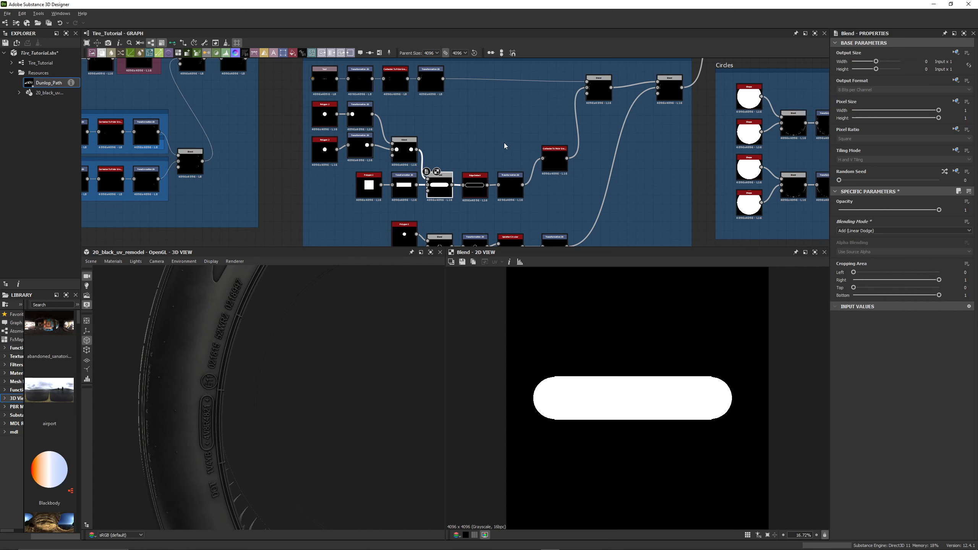
click(476, 190)
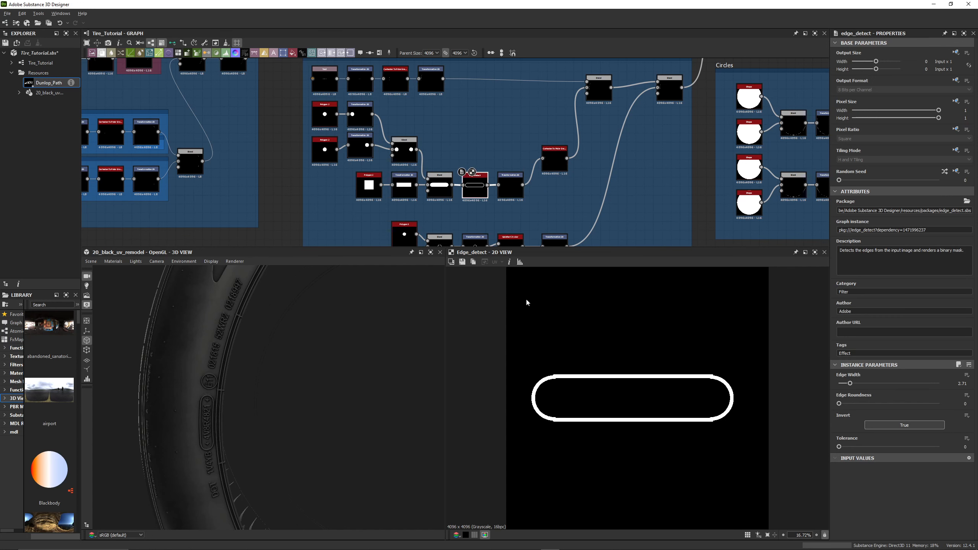
click(511, 189)
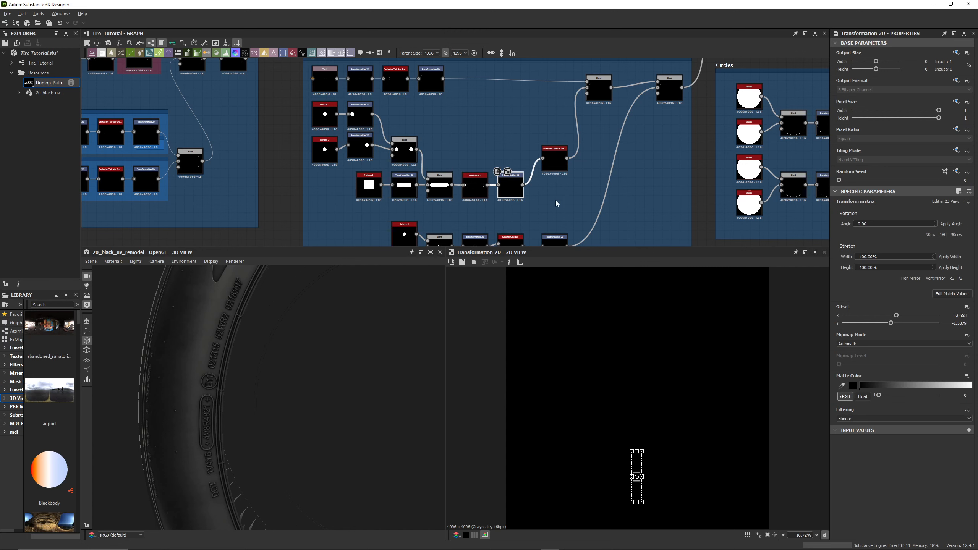
click(554, 160)
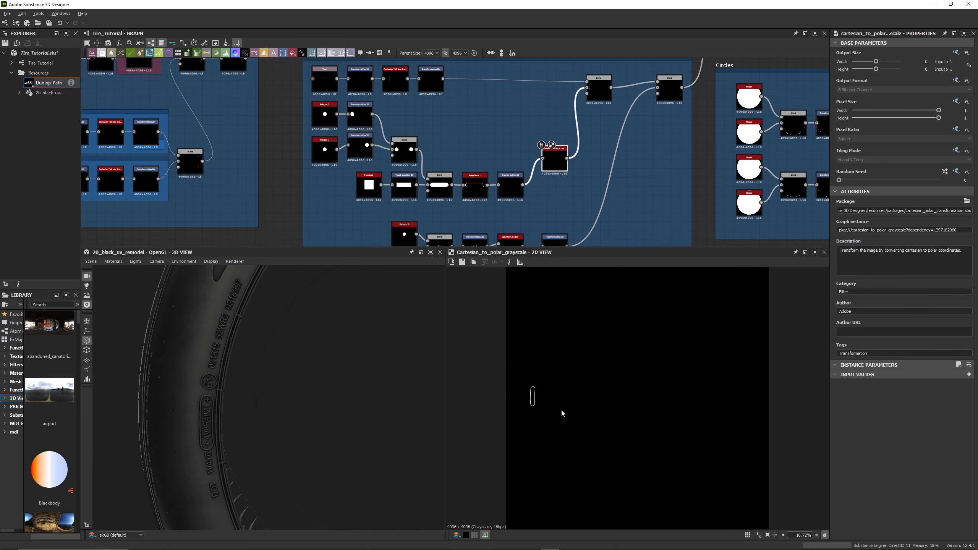
scroll(558, 177, up, 4)
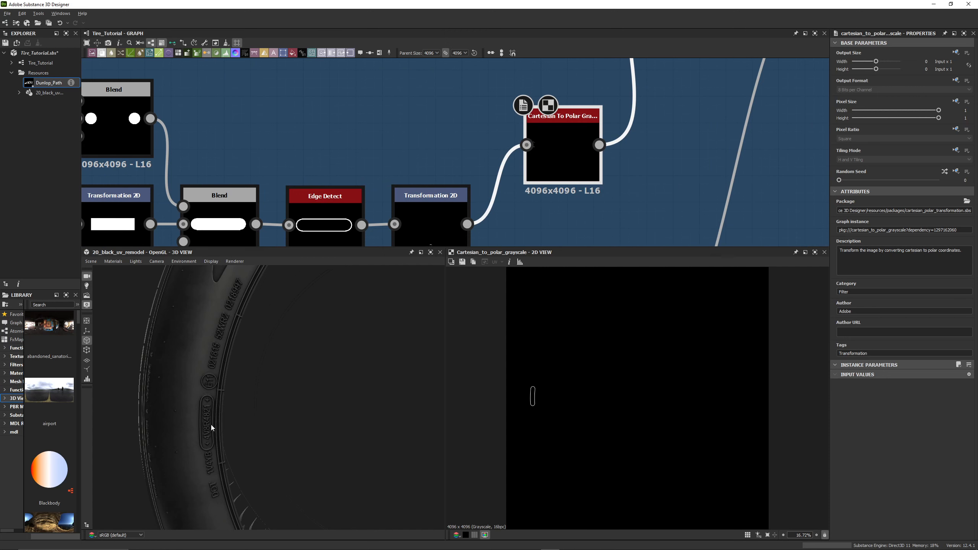
Compare the Blend adding the rounded outline to the DOT lettering with the final Blend adding the circle around E11.
scroll(554, 232, down, 5)
middle_drag(607, 152, 570, 157)
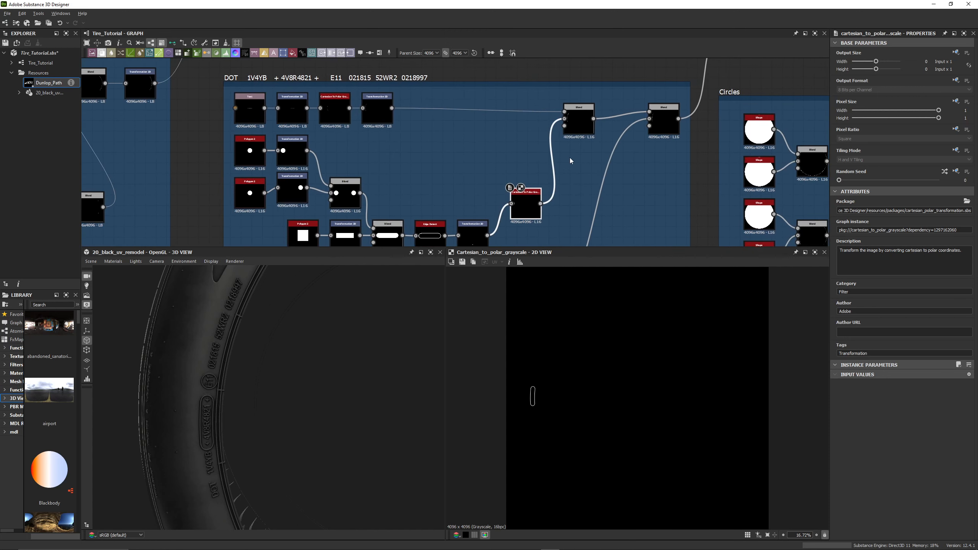
double_click(579, 117)
scroll(573, 317, up, 3)
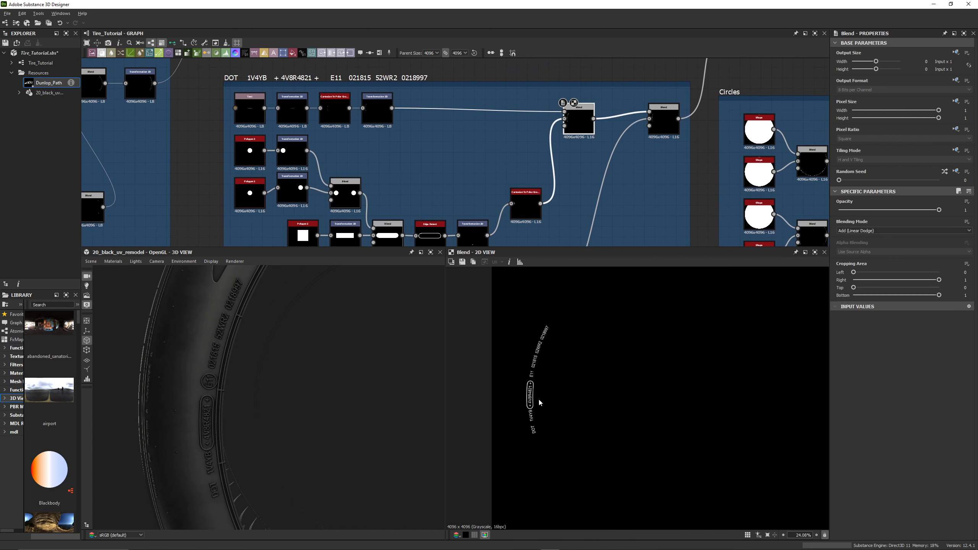
double_click(664, 120)
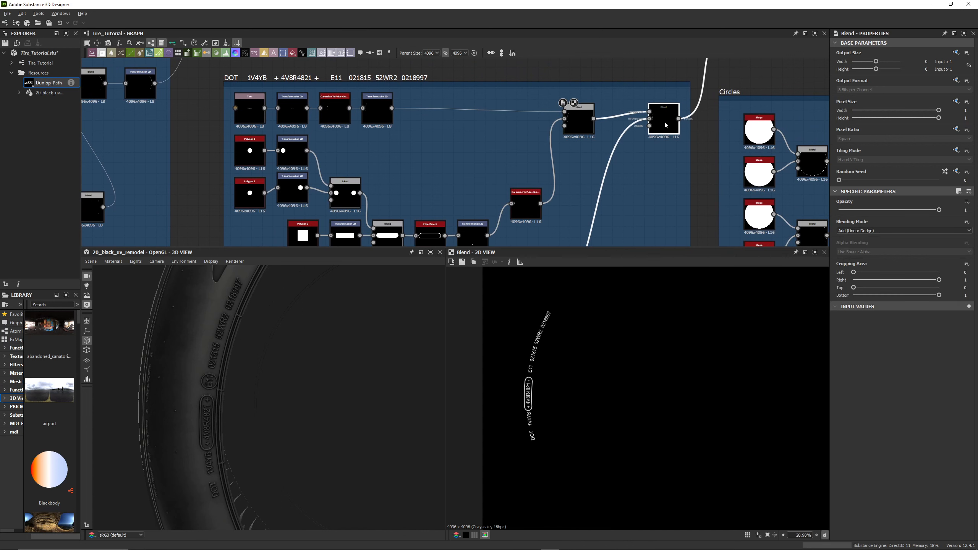
scroll(536, 376, up, 2)
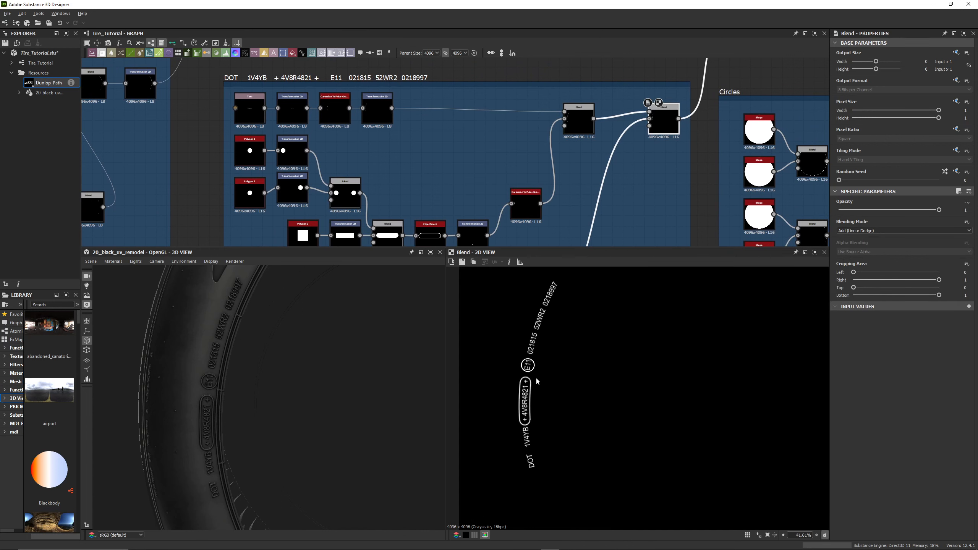
Inspect the E11 circle branch from its two Polygon 2 nodes and Subtract Blend through Splatter Circular to the final Transformation 2D.
middle_drag(569, 237, 567, 133)
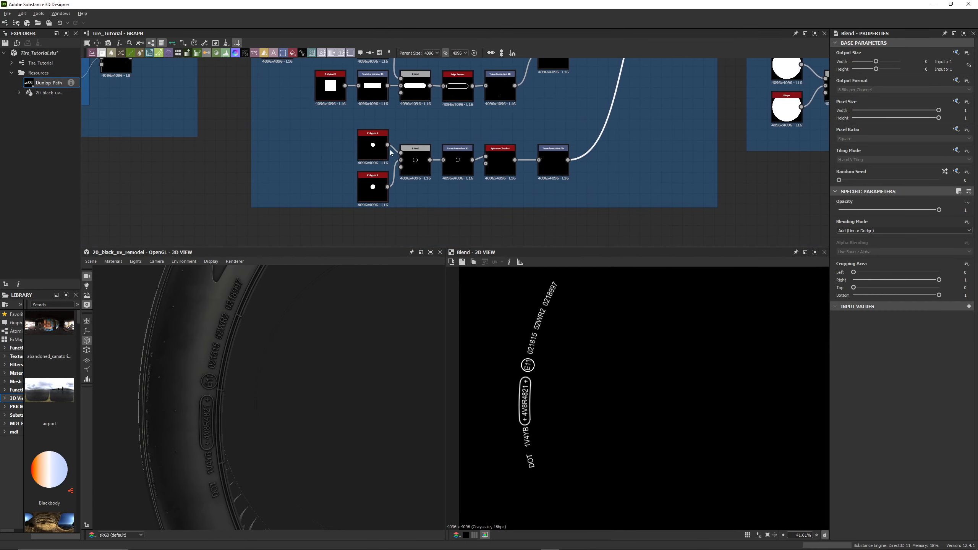
double_click(372, 152)
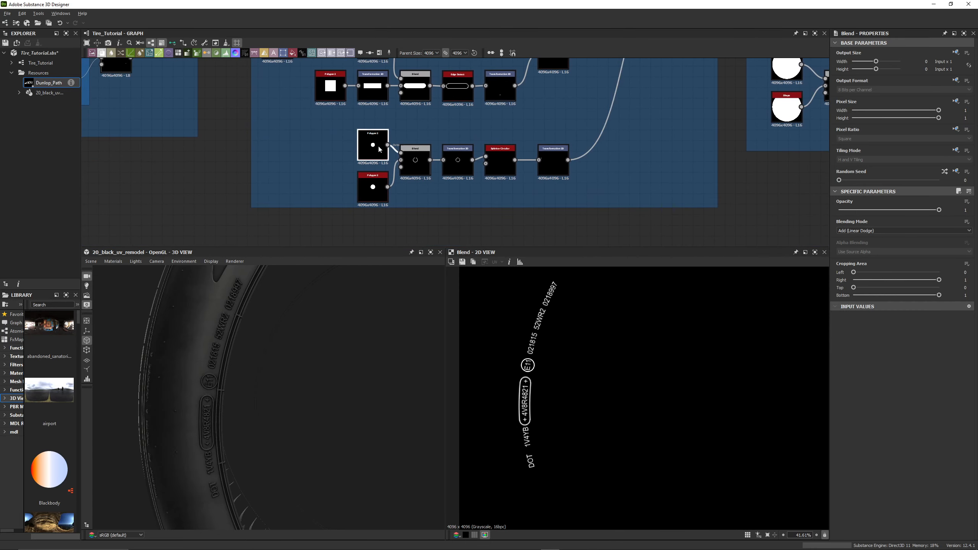
double_click(374, 196)
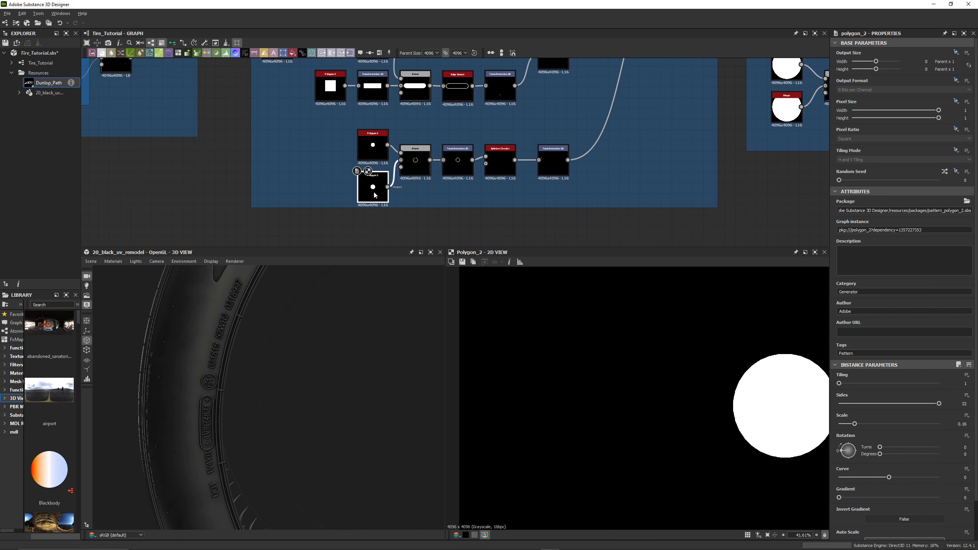
double_click(408, 158)
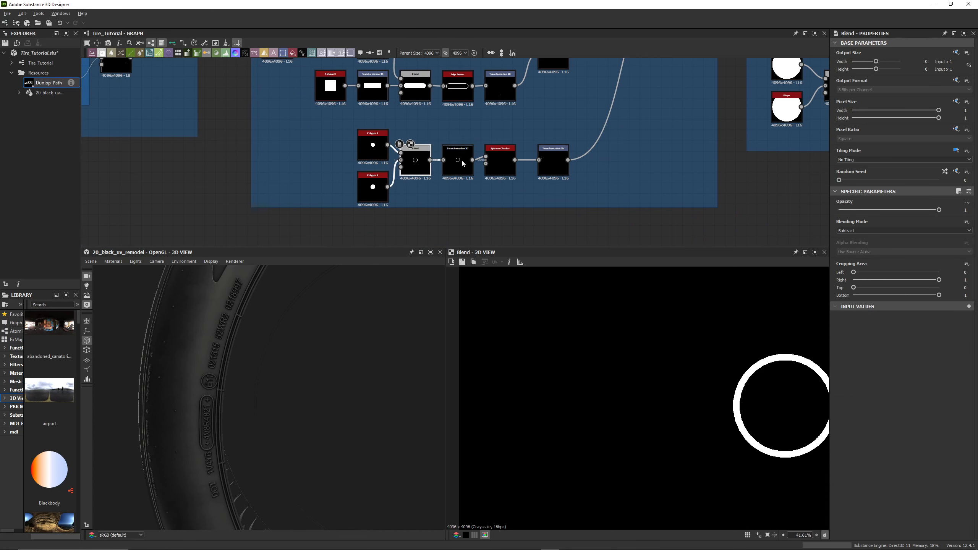
double_click(462, 163)
double_click(505, 163)
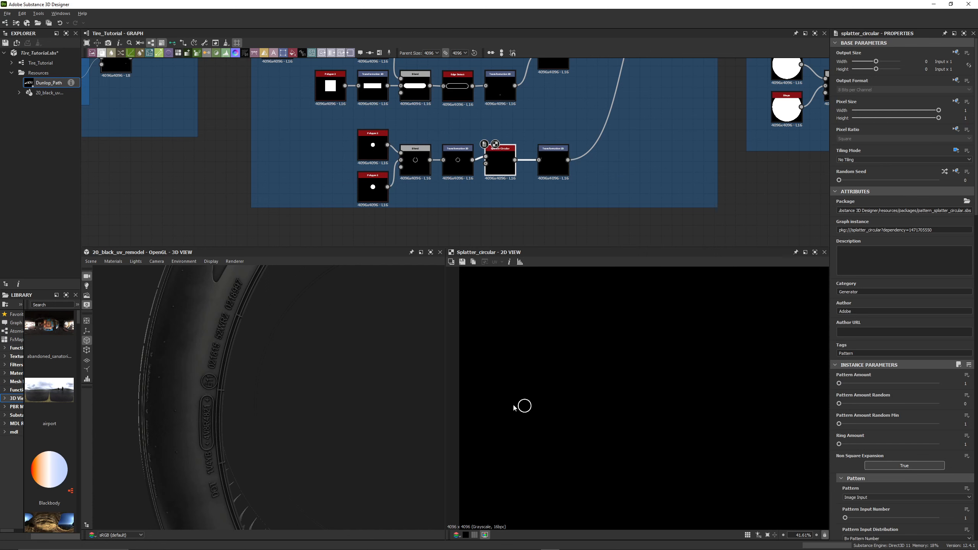
double_click(552, 165)
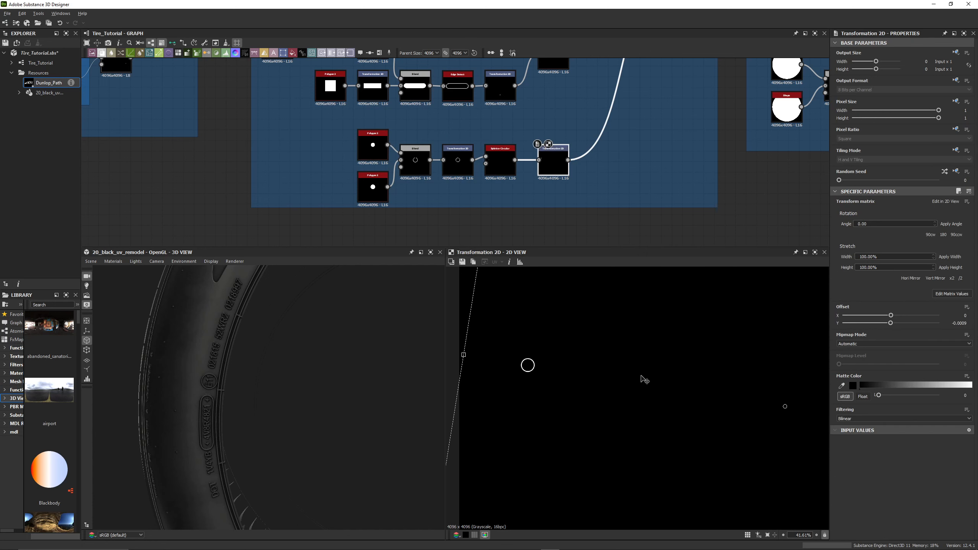
Inspect the final DOT Blend and the Blend that adds the DOT code to the rest of the inner lettering.
scroll(616, 193, down, 3)
middle_drag(631, 109, 603, 183)
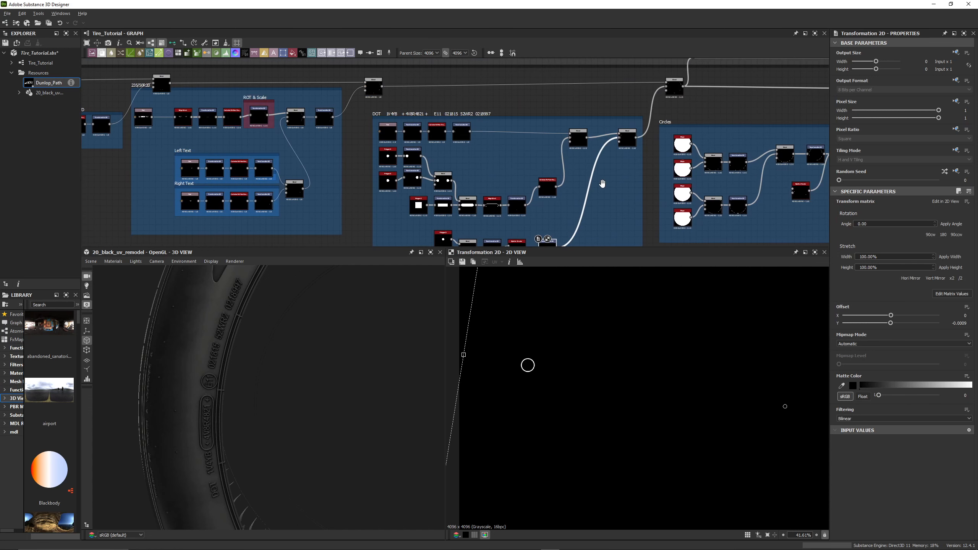
double_click(632, 144)
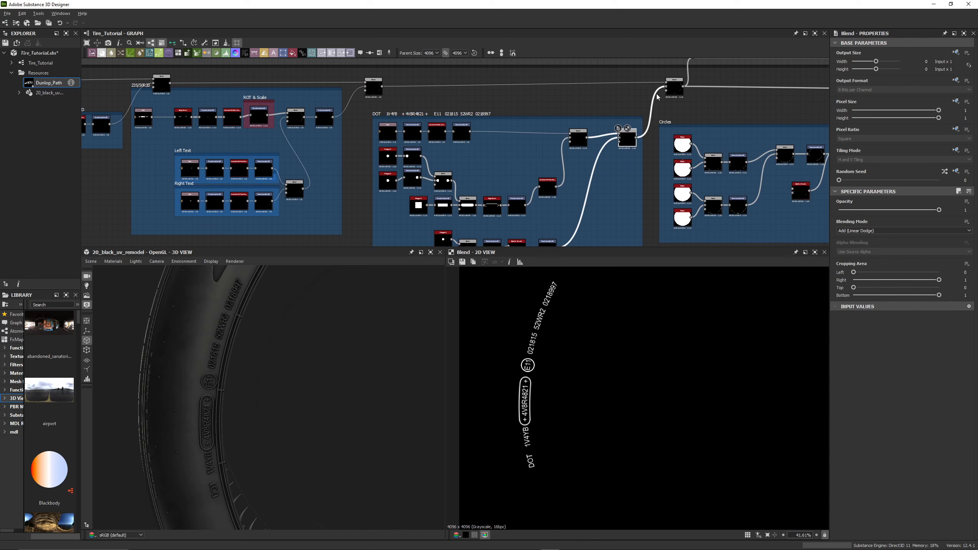
middle_drag(664, 93, 634, 98)
double_click(644, 98)
key(f)
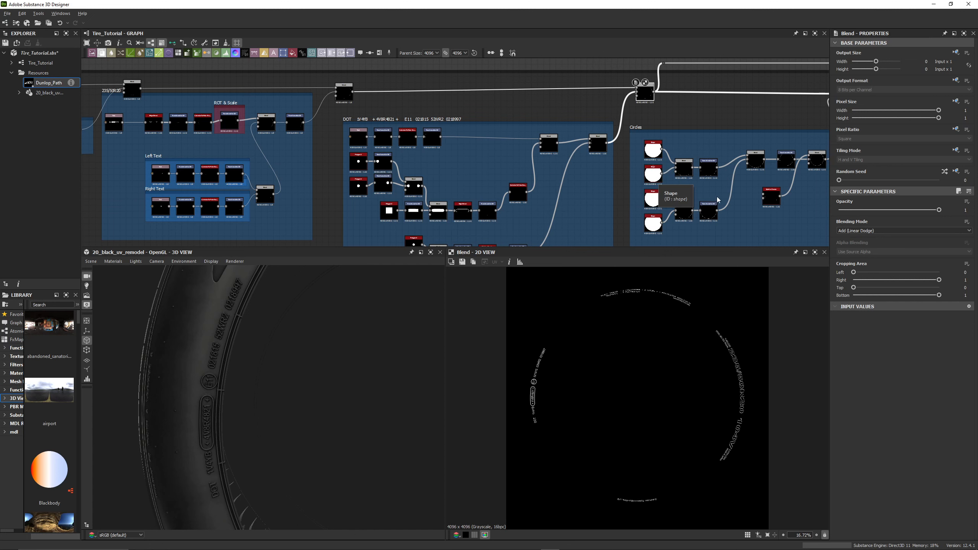
Examine the Blend that adds the Circles branch to the inner lettering, close up on the double ring.
middle_drag(715, 164, 557, 144)
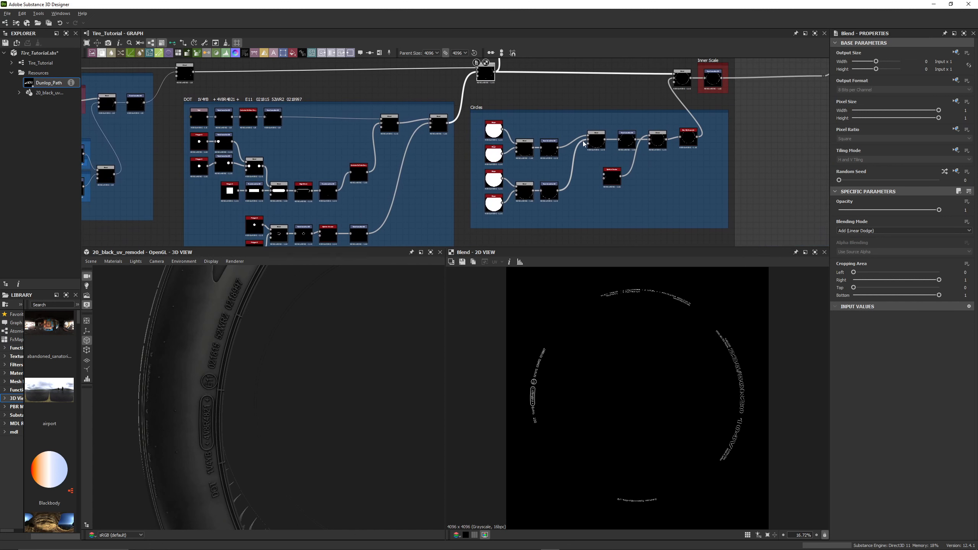
double_click(683, 79)
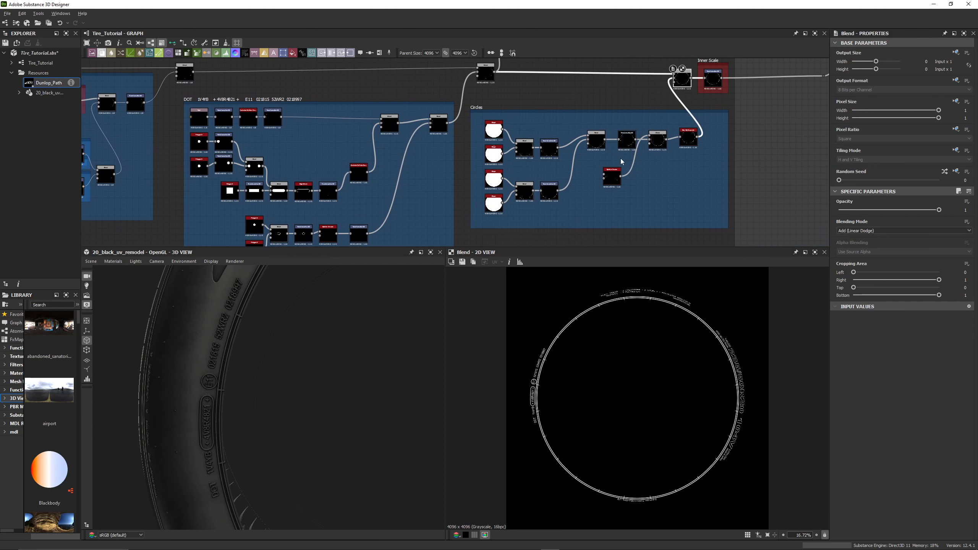
scroll(606, 315, up, 4)
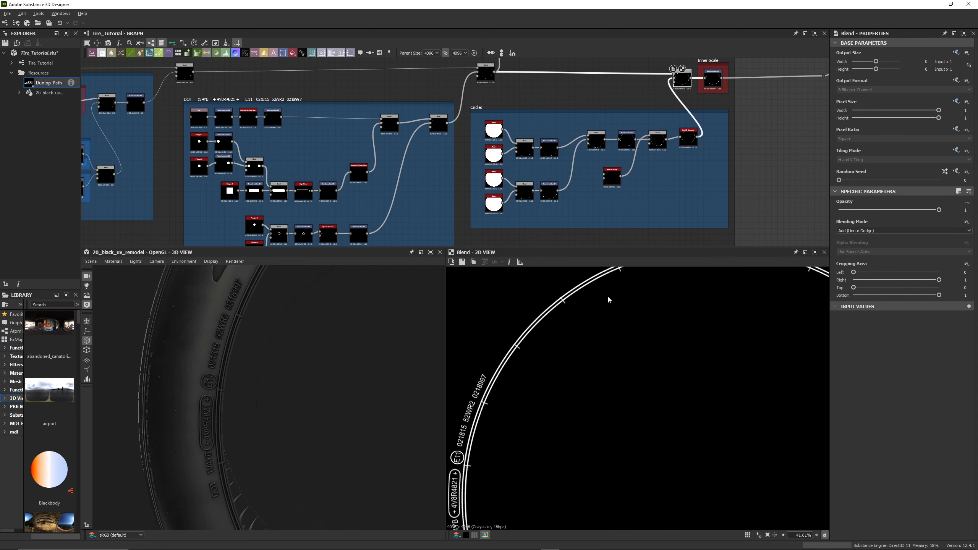
Inspect the upper pair of disc Shapes in the Circles frame with their Subtract Blend and Transformation 2D.
double_click(494, 131)
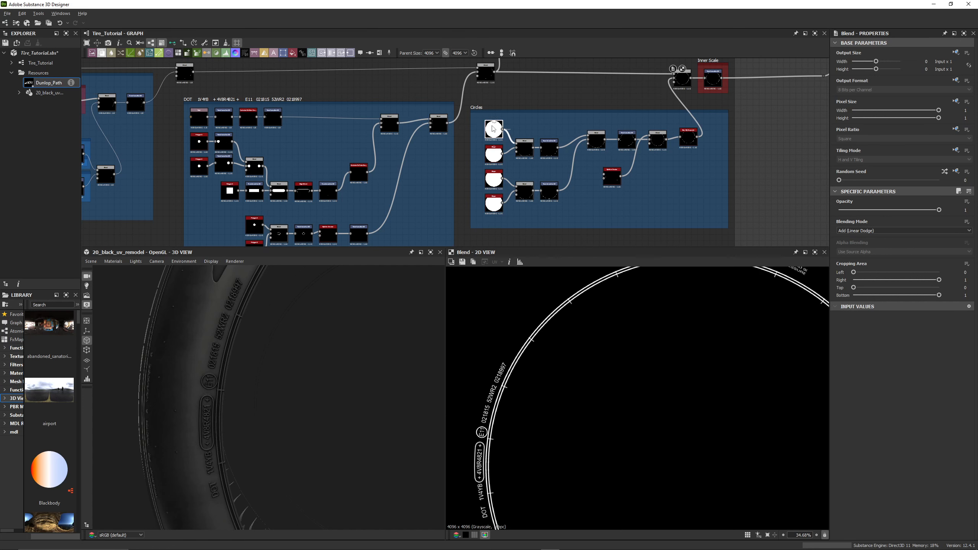
double_click(494, 156)
key(f)
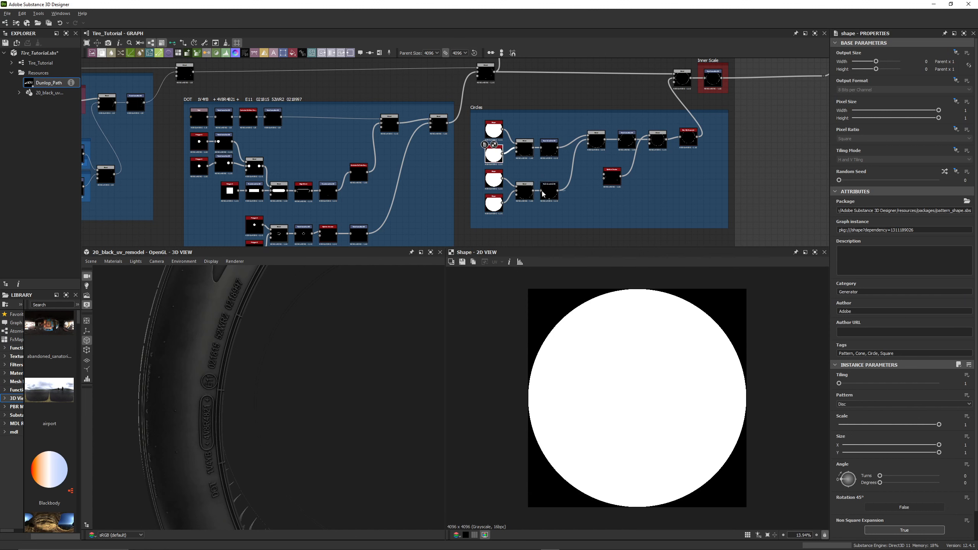
double_click(525, 148)
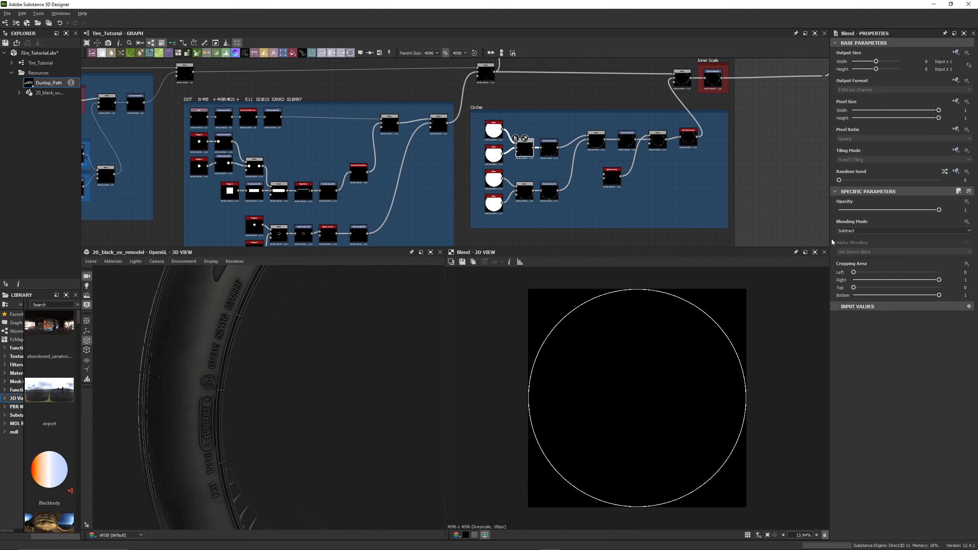
double_click(549, 148)
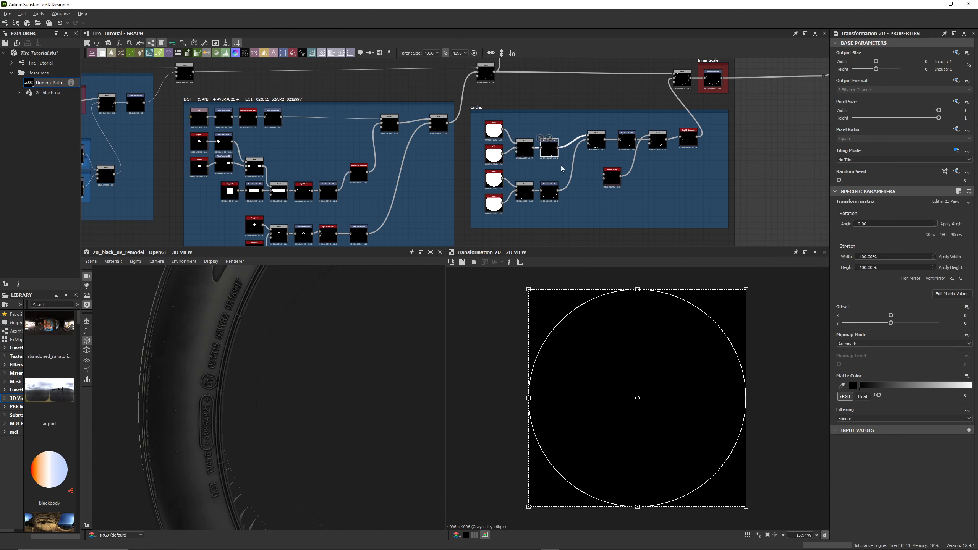
double_click(526, 148)
double_click(549, 149)
Inspect the lower ring's Shapes, Subtract Blend and Transformation 2D, and the Add (Linear Dodge) Blend combining both rings.
double_click(495, 206)
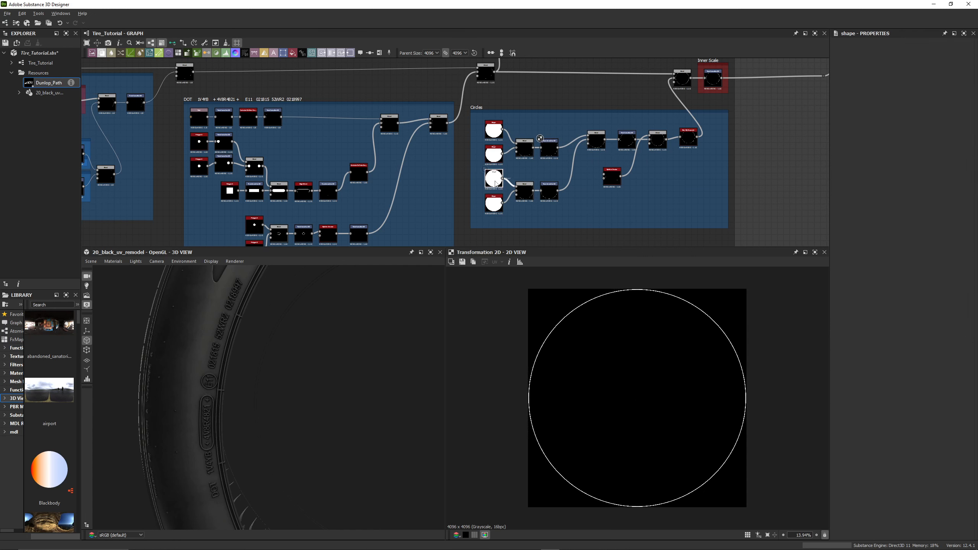
double_click(524, 191)
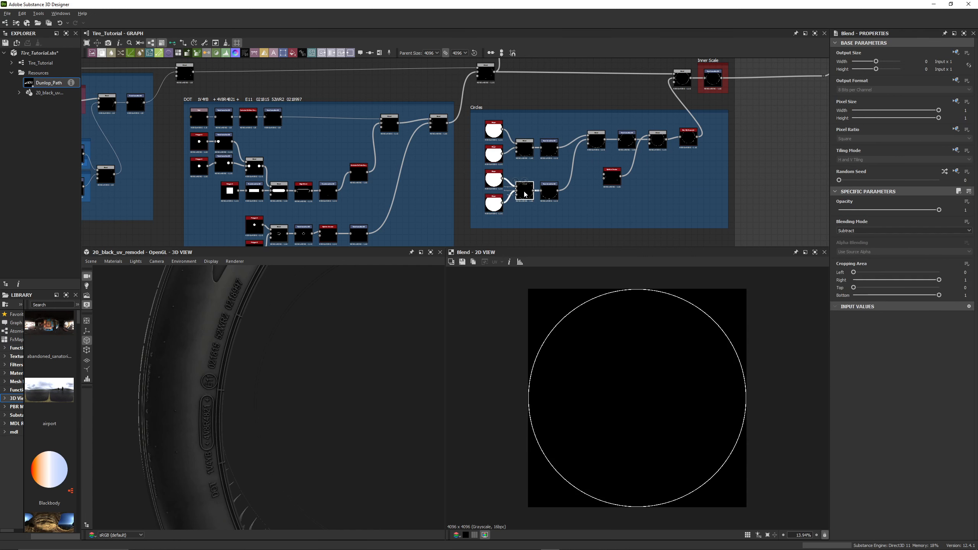
double_click(552, 194)
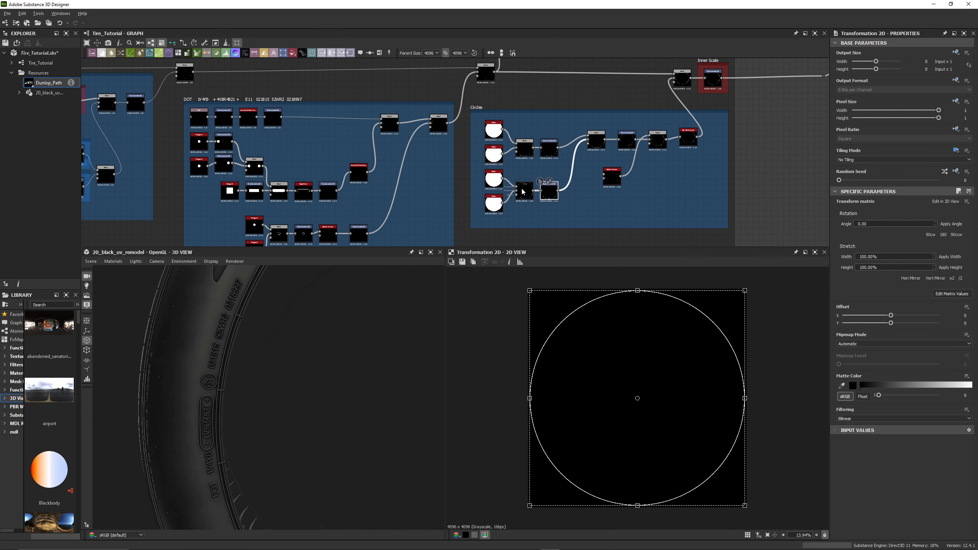
double_click(595, 143)
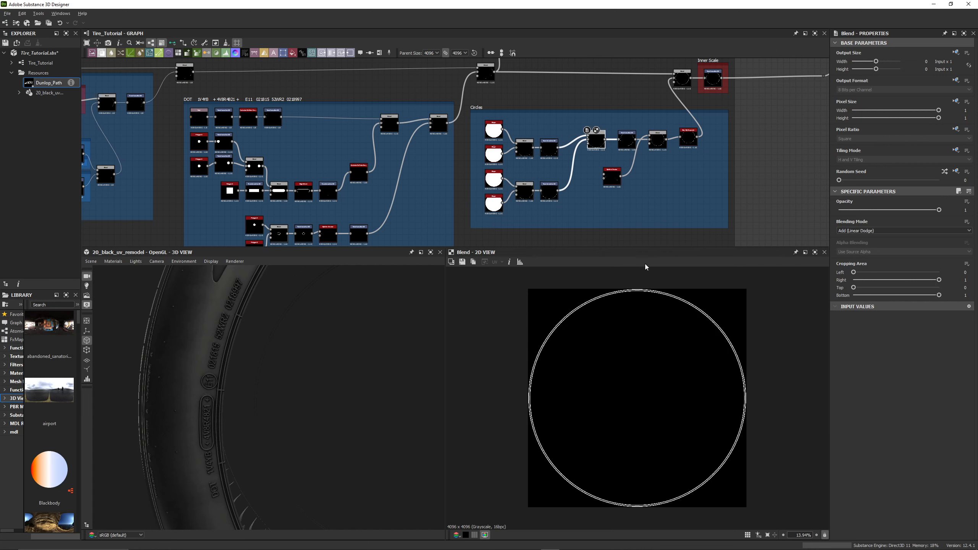
scroll(635, 357, up, 6)
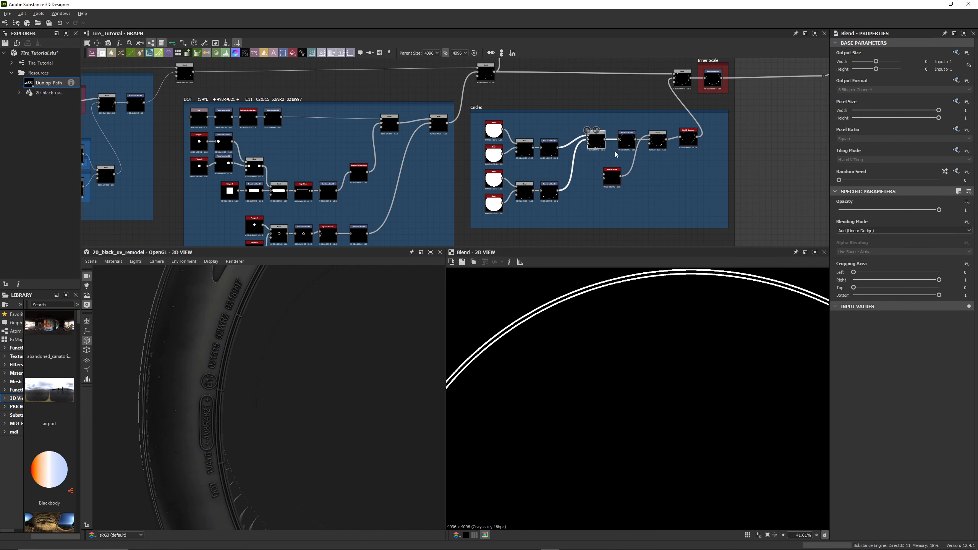
Compare the Transformation 2D of the combined rings with the Max (Lighten) Blend that adds the tick marks.
scroll(636, 156, up, 3)
double_click(585, 140)
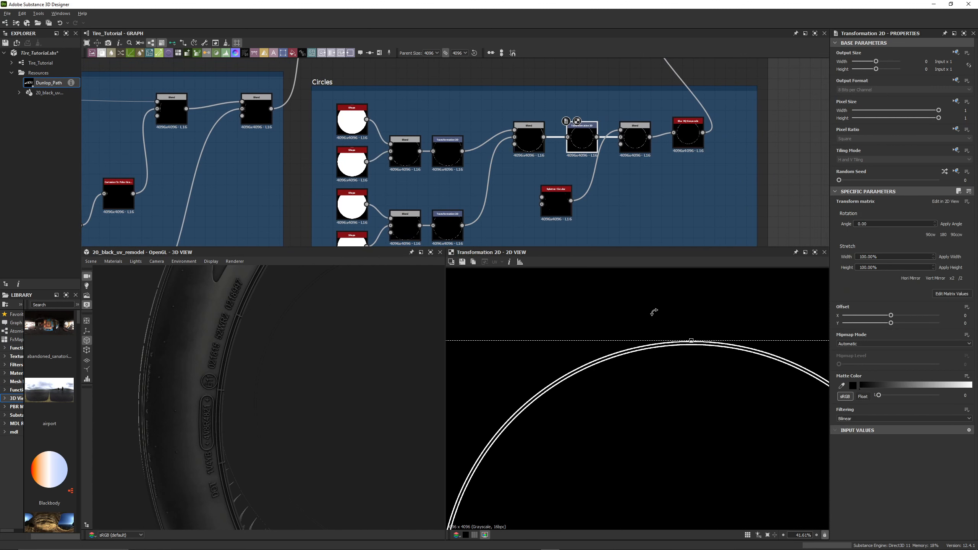
double_click(635, 141)
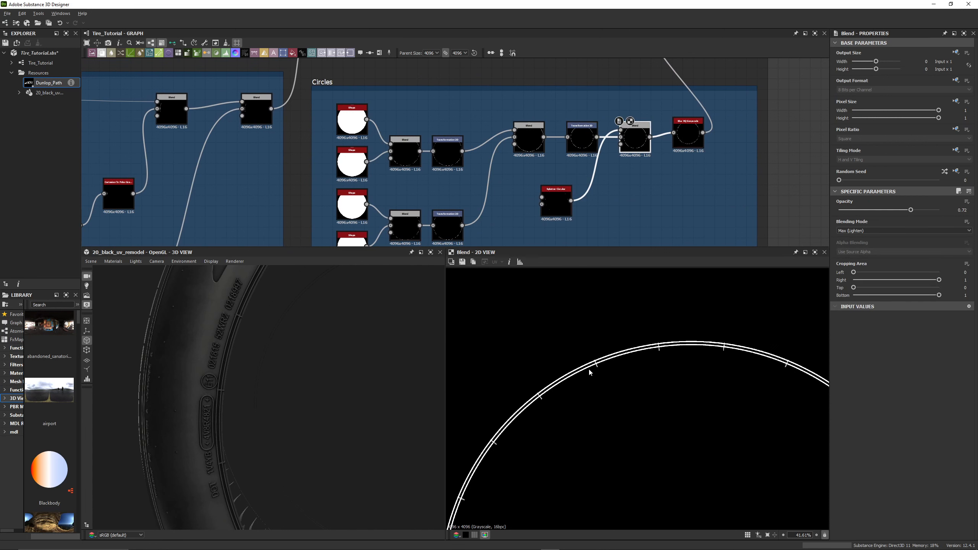
Review the Splatter Circular's pattern, position and size parameters for the tick marks, trying a larger Y size and undoing it.
double_click(565, 209)
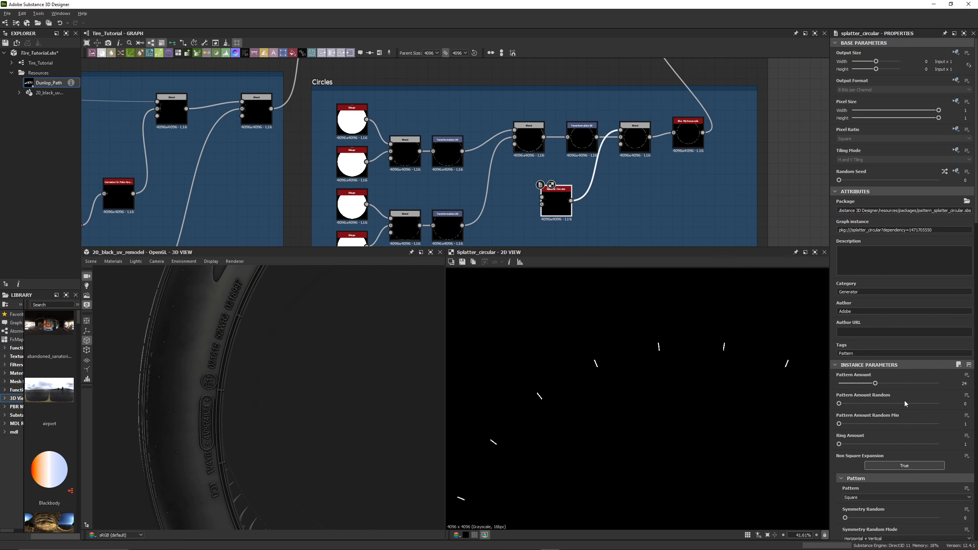
scroll(907, 410, down, 5)
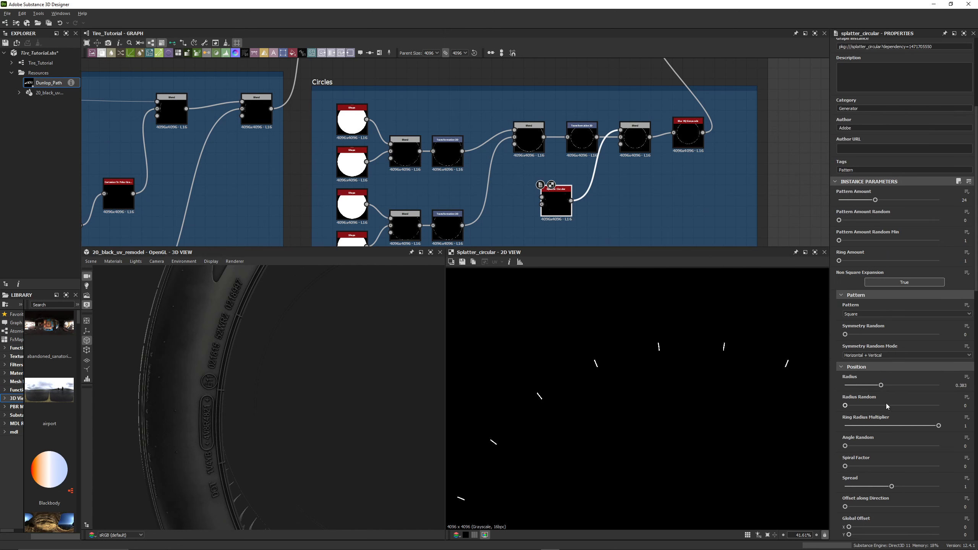
scroll(886, 404, down, 5)
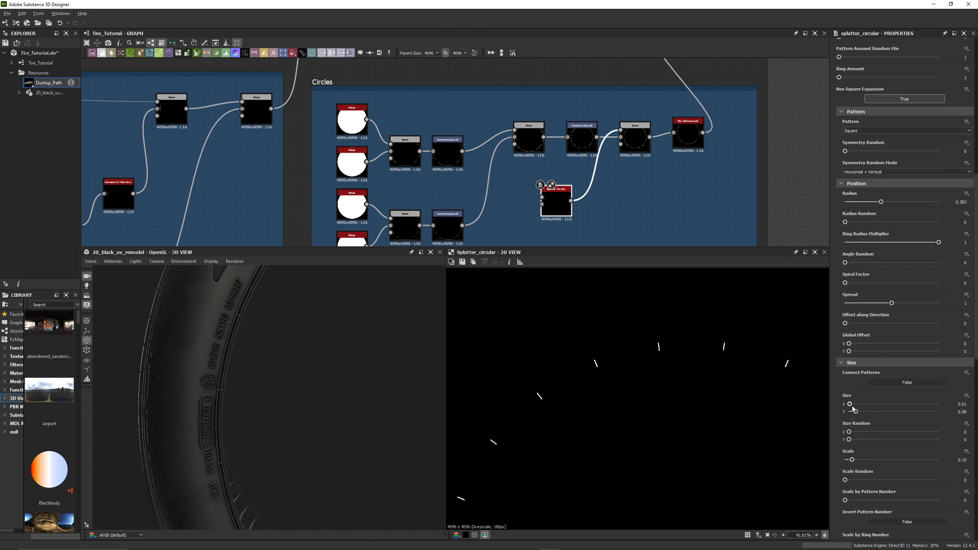
mouse_move(856, 412)
mouse_down()
mouse_move(878, 412)
mouse_move(864, 413)
mouse_up()
key(ctrl+z)
Inspect the tick-mark Blend and the Blur HQ Grayscale after it, and check the rings on the 3D tire.
click(639, 149)
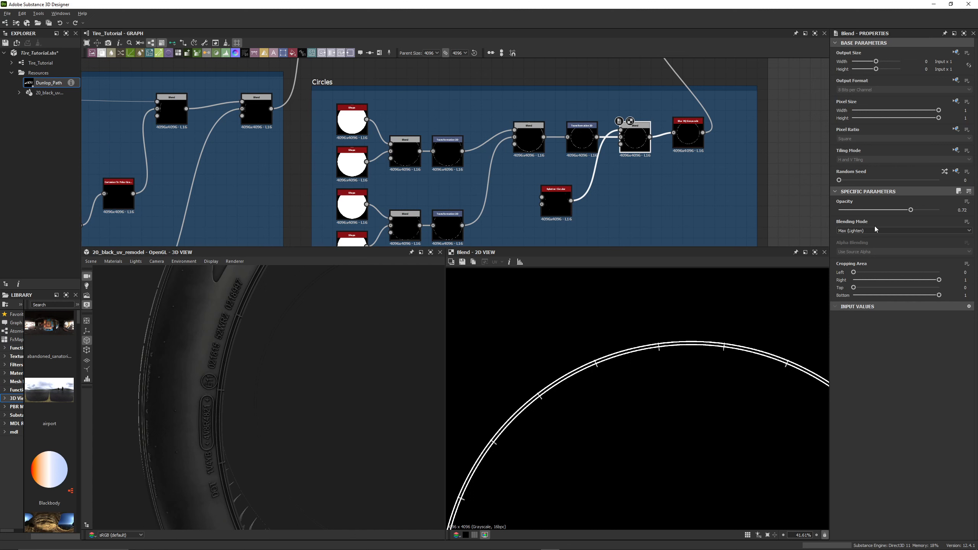
click(688, 134)
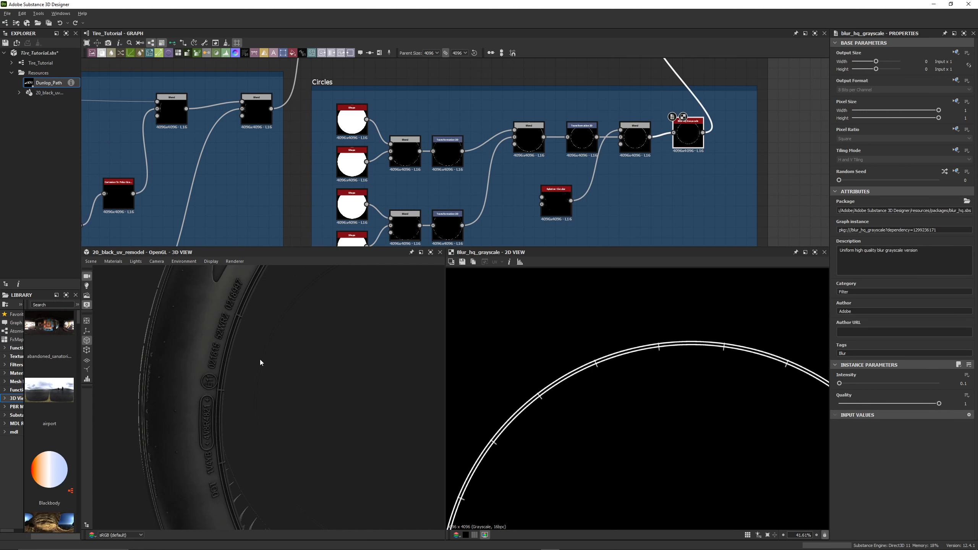
drag(260, 360, 270, 360)
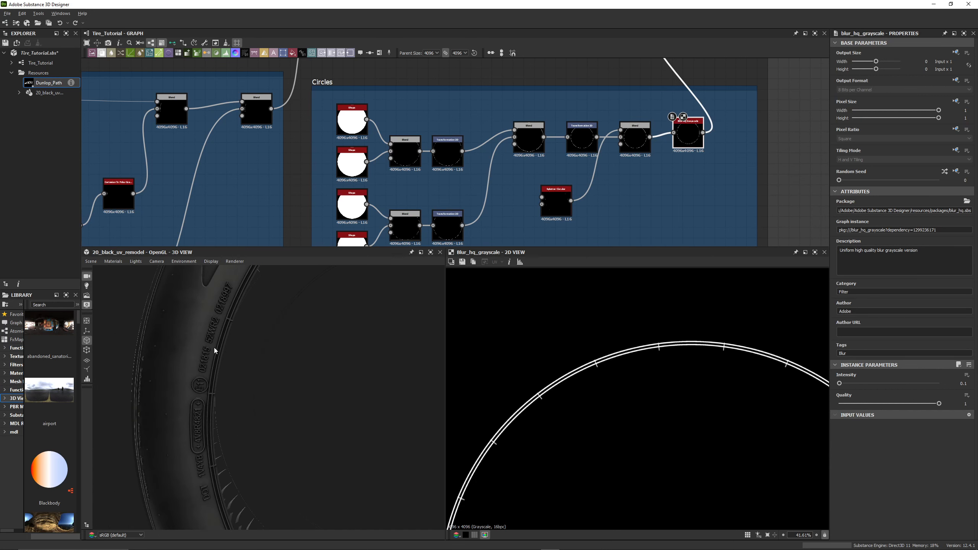
Inspect the Blend joining the circles to the inner lettering and the Transformation 2D in the Inner Scale frame.
scroll(670, 177, down, 1)
scroll(664, 137, down, 1)
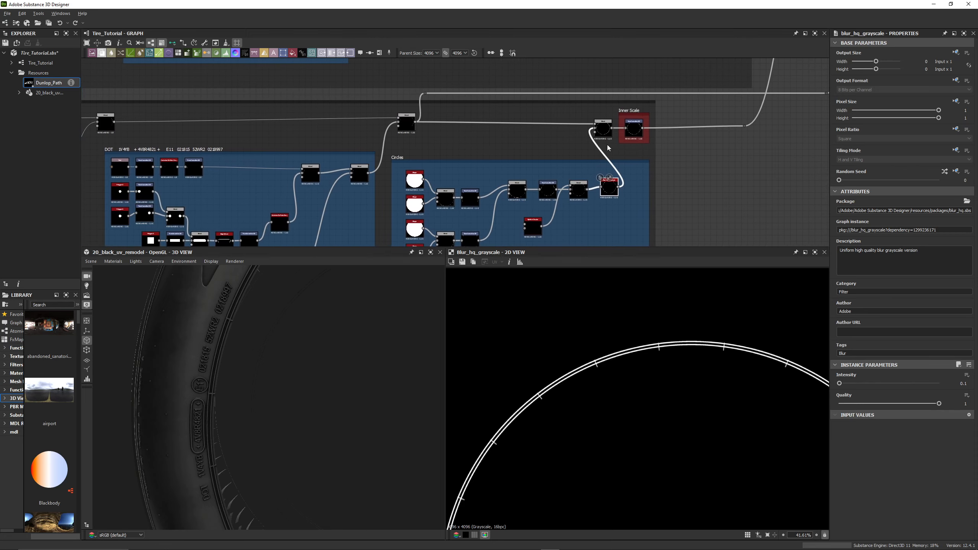
click(600, 129)
scroll(639, 371, down, 3)
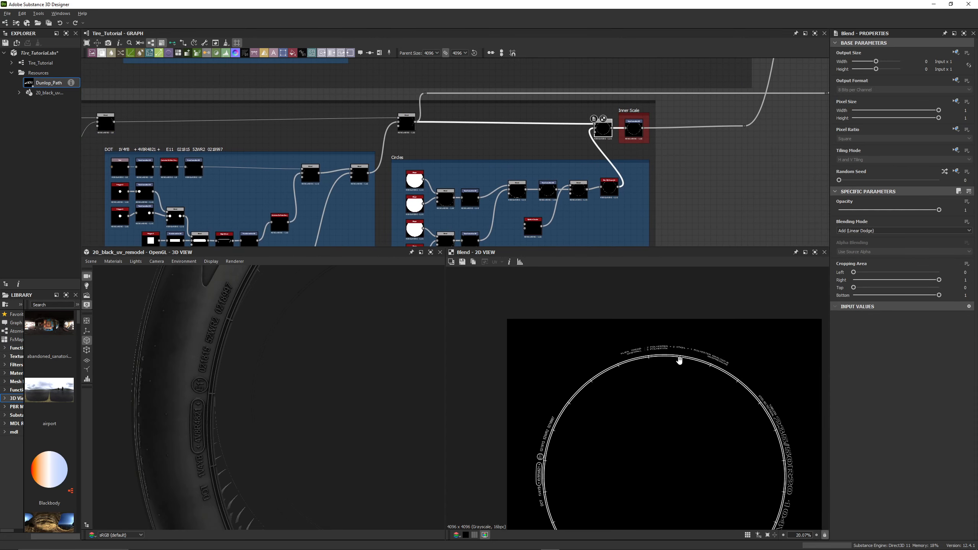
click(634, 129)
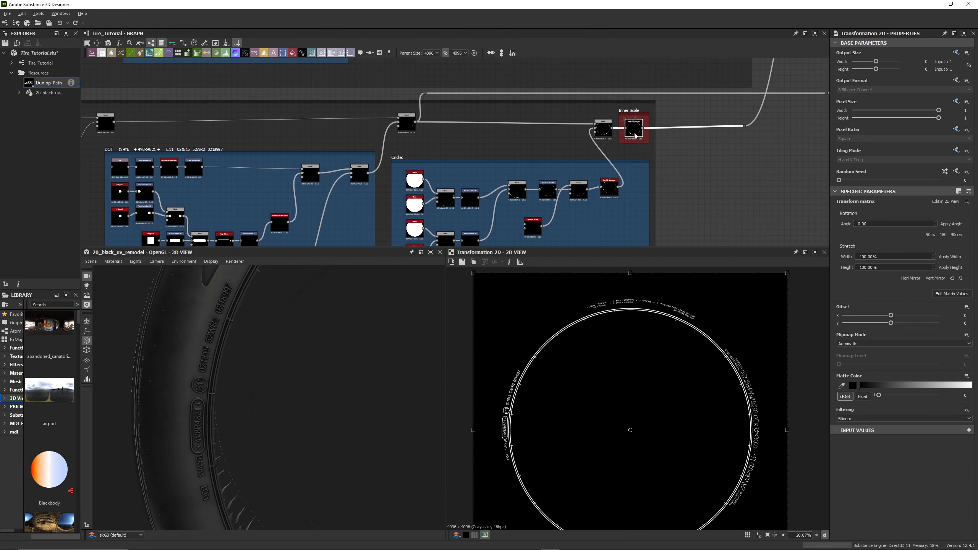
Display the output of the Outer group's Outer Scale transformation node in the 2D view.
scroll(658, 367, down, 1)
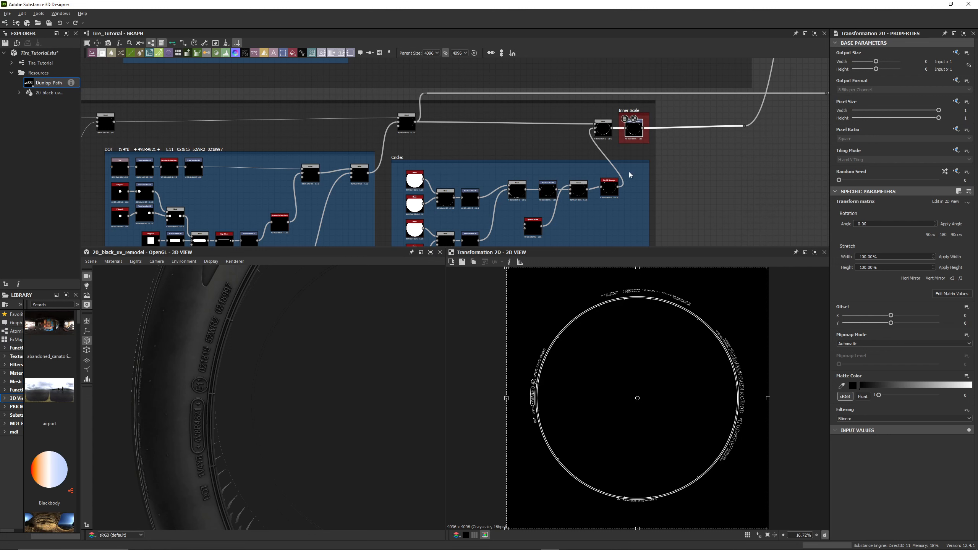
scroll(657, 169, down, 1)
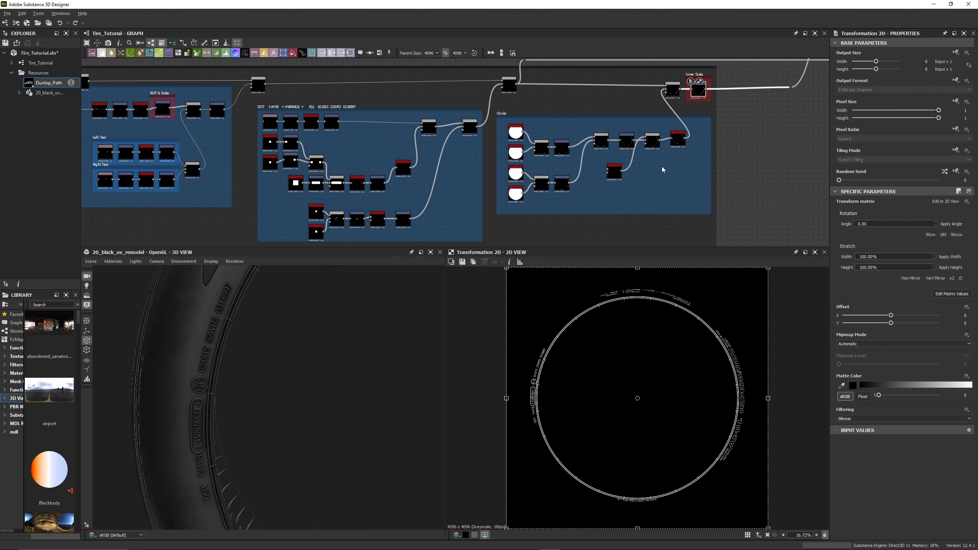
scroll(662, 169, down, 3)
middle_drag(562, 222, 566, 95)
scroll(509, 140, up, 3)
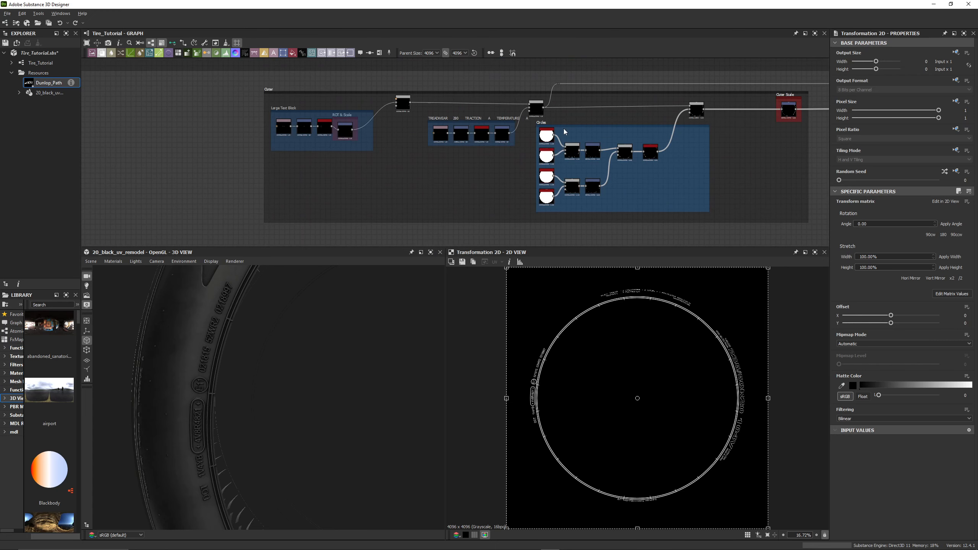
middle_drag(564, 132, 534, 129)
scroll(534, 129, up, 1)
middle_drag(421, 131, 475, 133)
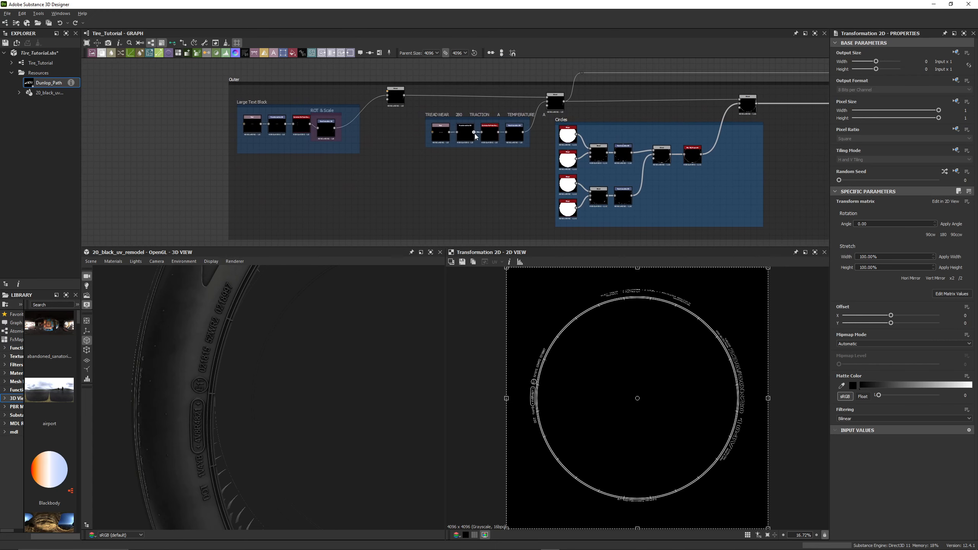
middle_drag(775, 125, 399, 129)
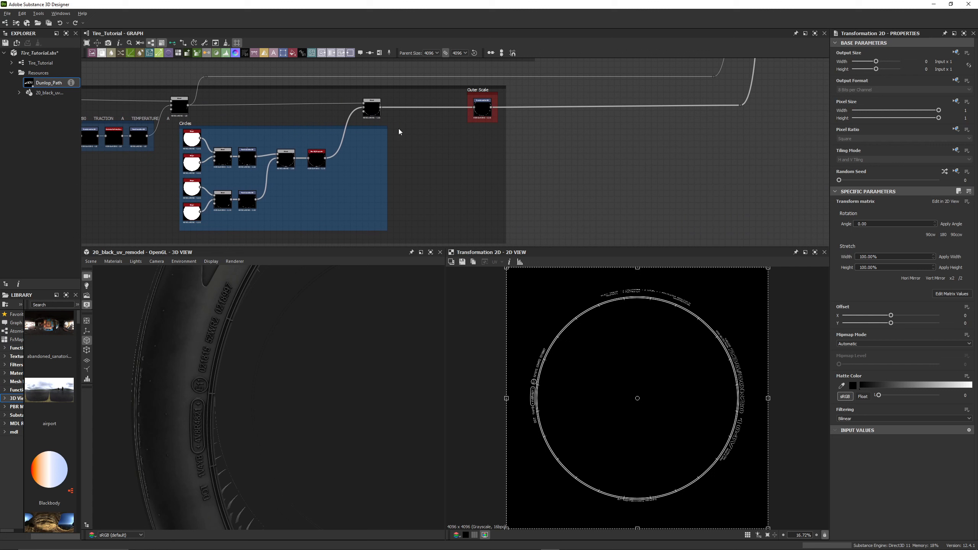
double_click(481, 114)
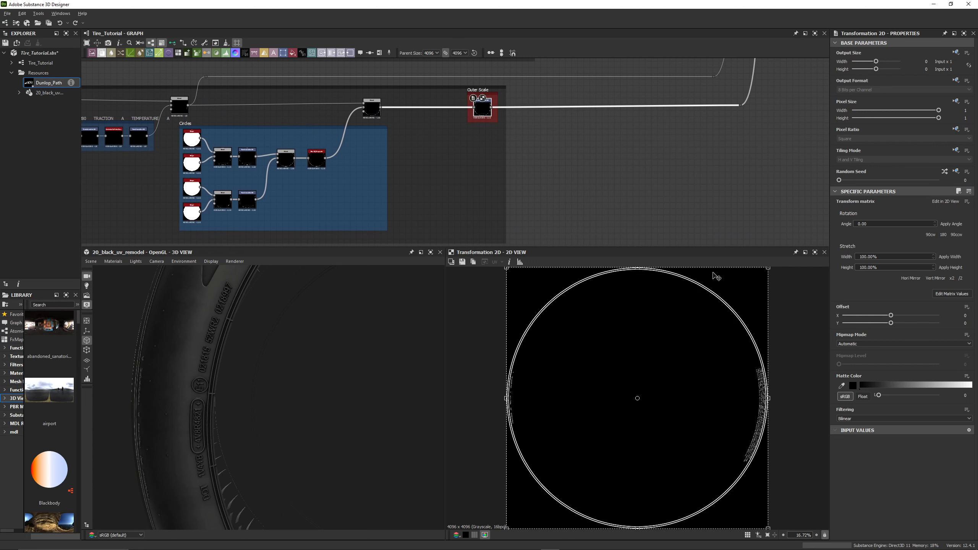
Open the text node at the start of the Large Text Block for inspection.
middle_drag(312, 159, 496, 175)
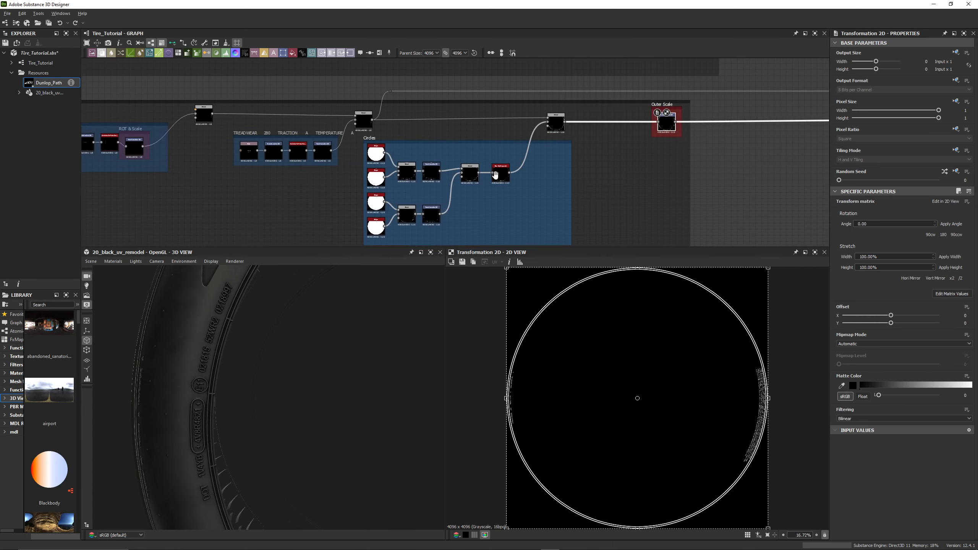
middle_drag(344, 175, 515, 179)
middle_drag(330, 198, 472, 204)
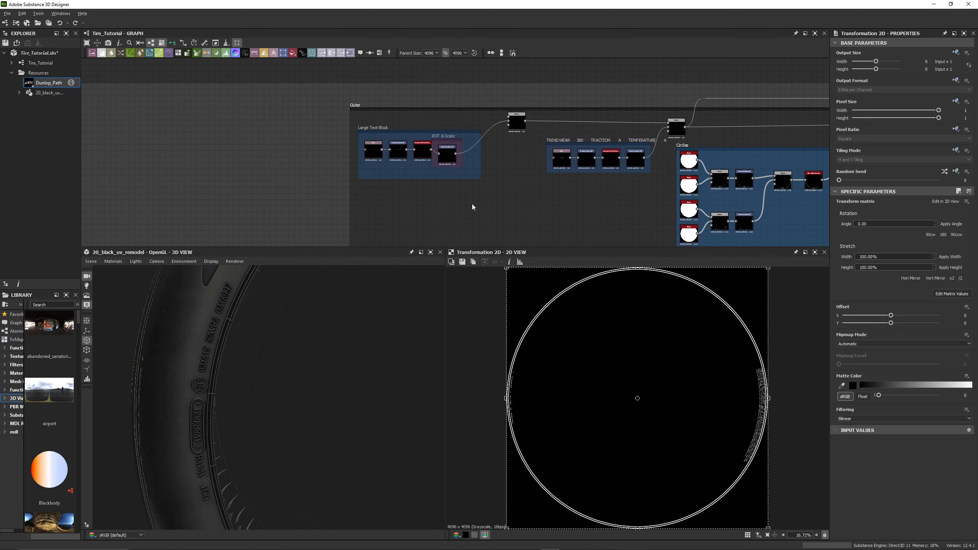
click(373, 152)
scroll(400, 200, up, 4)
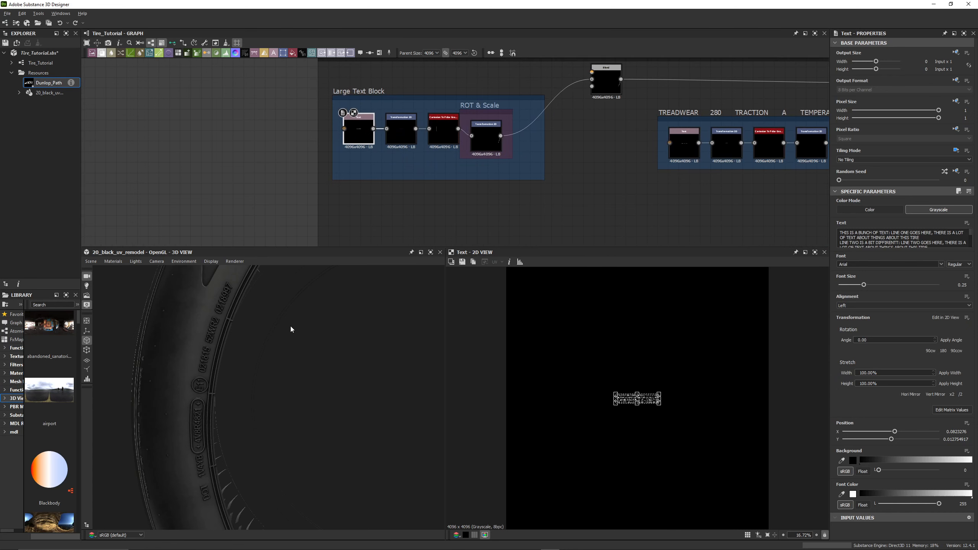
Set the graph's parent size to 8192 and check the lettering on the 3D tire's sidewall.
mouse_move(317, 337)
mouse_down()
mouse_move(341, 329)
mouse_move(314, 323)
mouse_move(326, 332)
mouse_up()
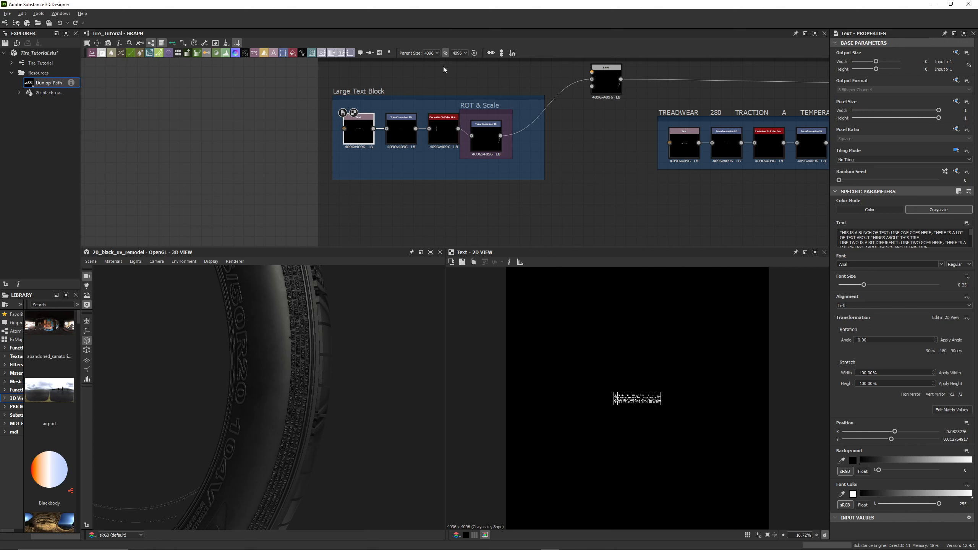
click(457, 104)
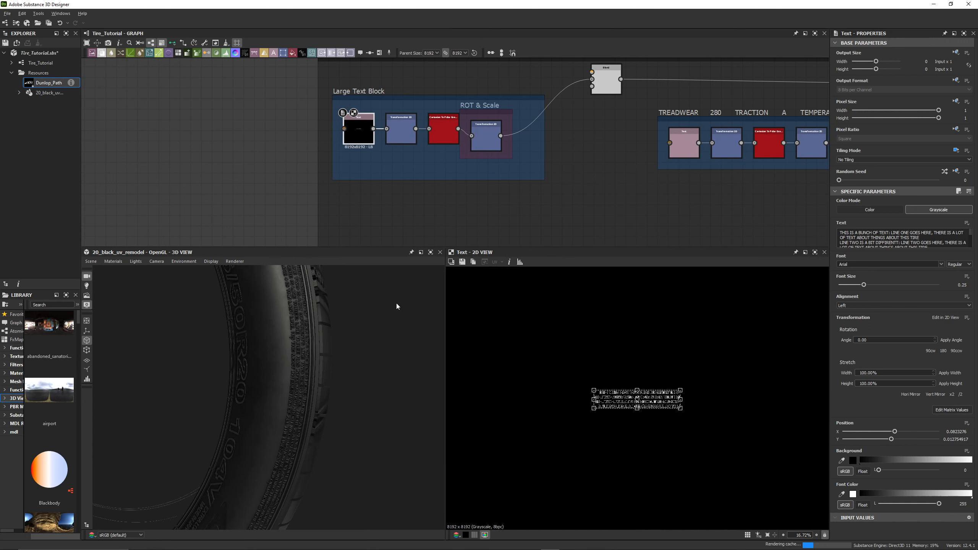
middle_drag(332, 348, 349, 362)
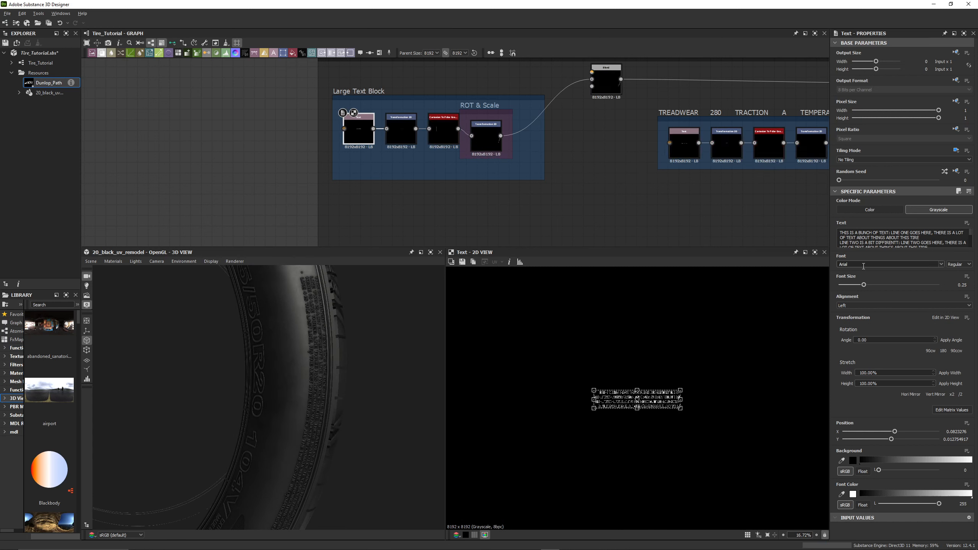
Examine the outputs of the Large Text Block's first Transformation 2D node and its Cartesian to Polar node.
click(404, 136)
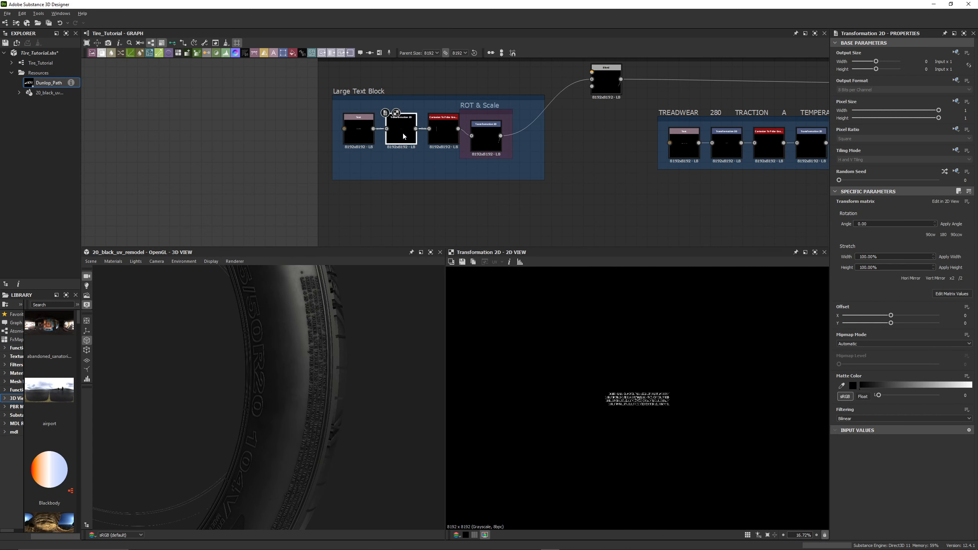
click(445, 138)
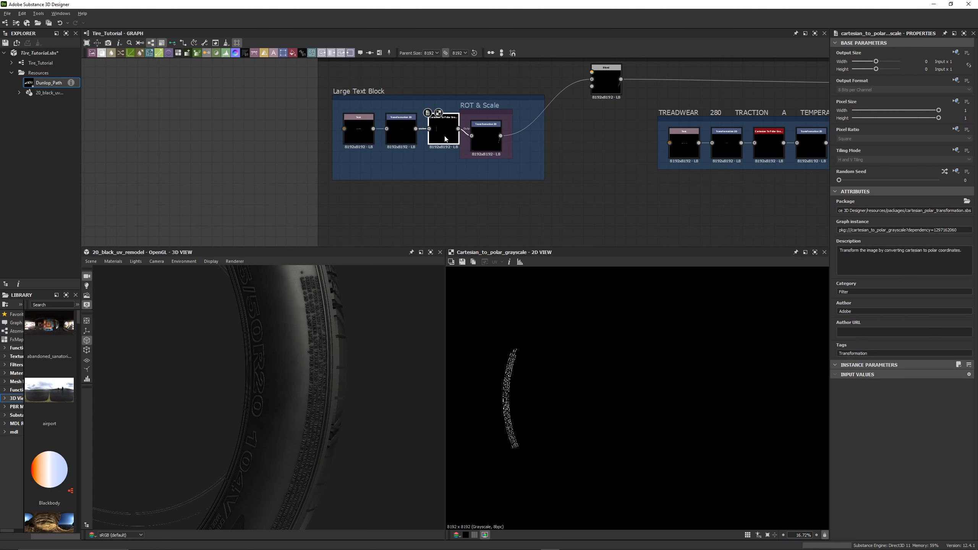
scroll(538, 397, down, 2)
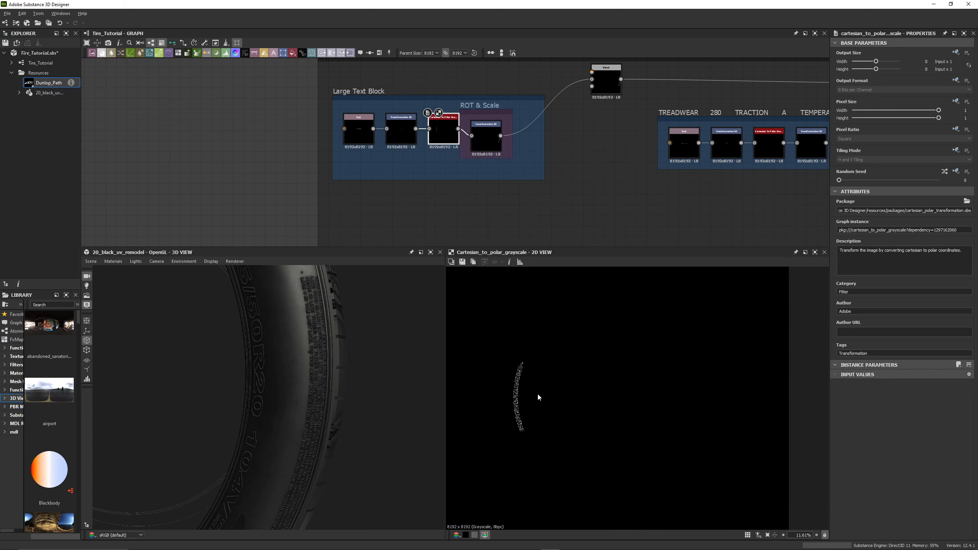
scroll(537, 393, up, 7)
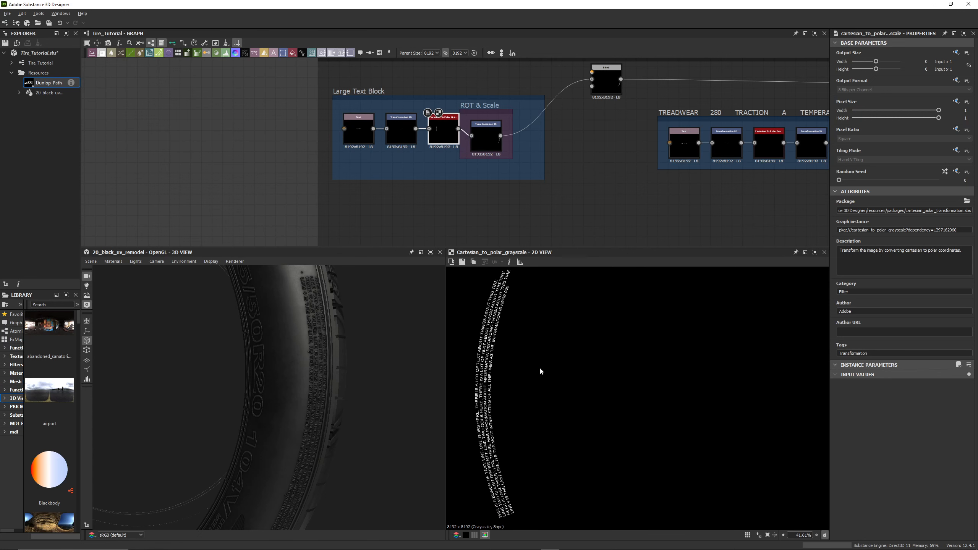
scroll(482, 354, up, 2)
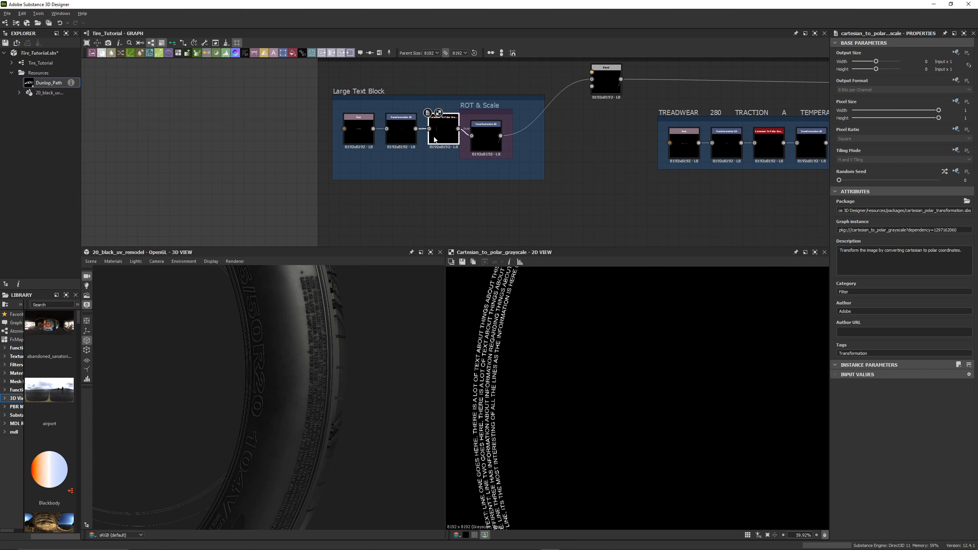
Try resetting the transform matrix of the Large Text Block's first Transformation 2D node, and undo it.
click(401, 131)
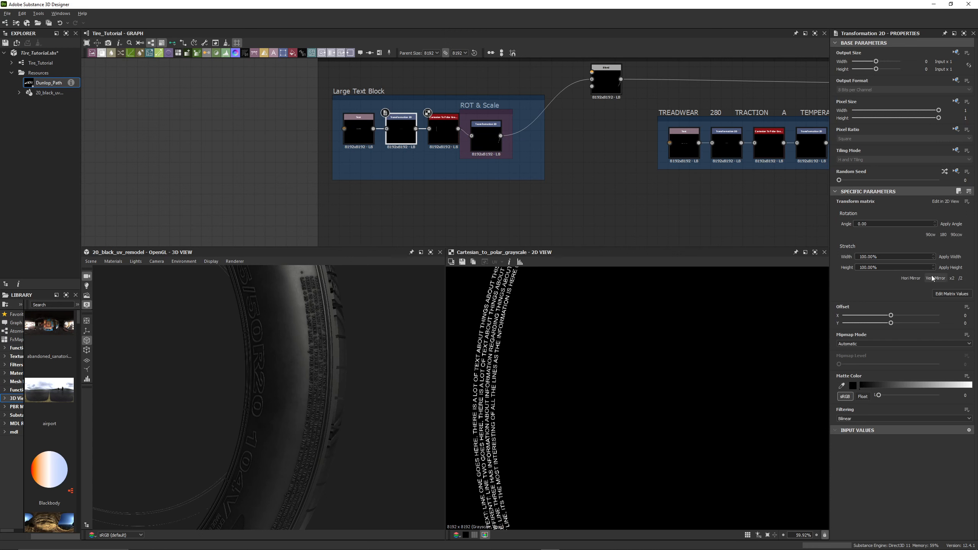
click(968, 202)
click(926, 238)
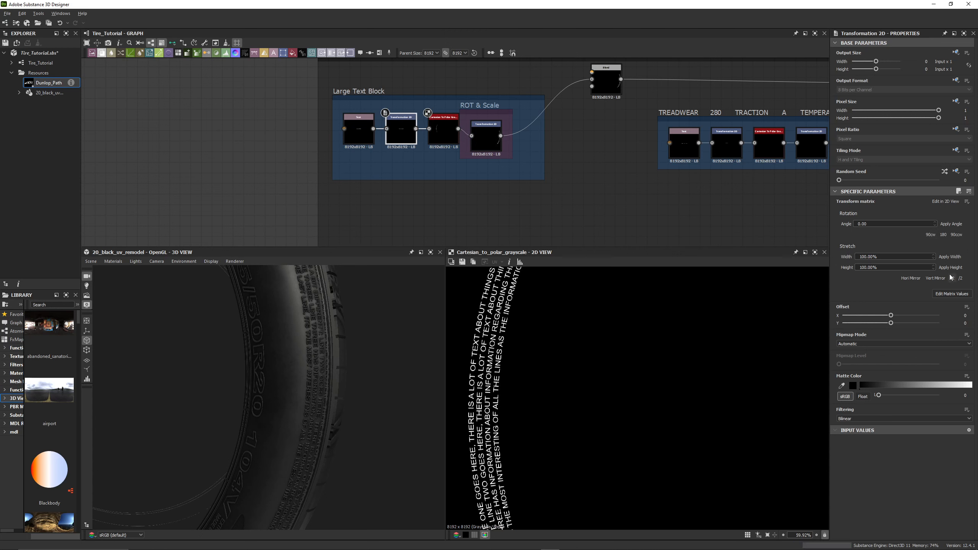
key(ctrl+z)
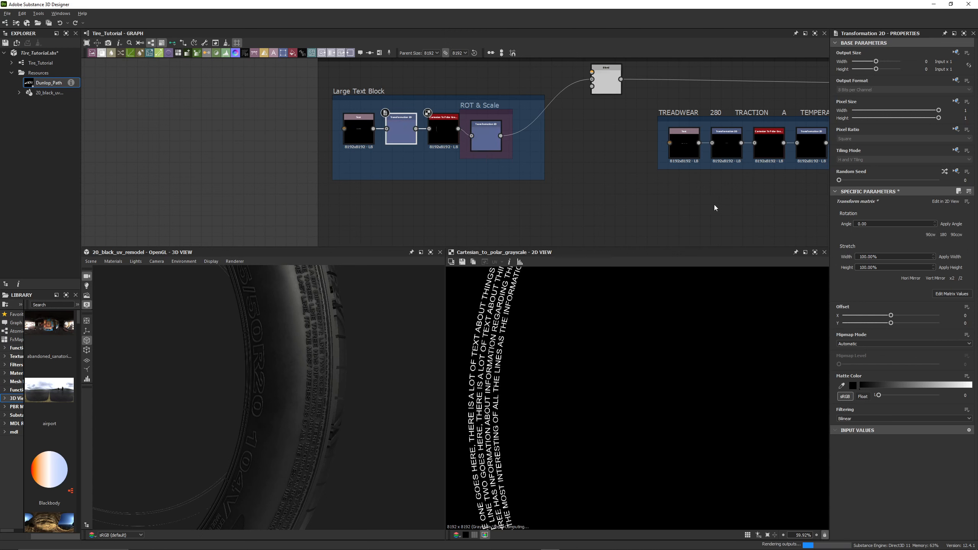
Rotate the four-line text of the Large Text Block's text node by 180° and inspect it on the tire.
click(366, 138)
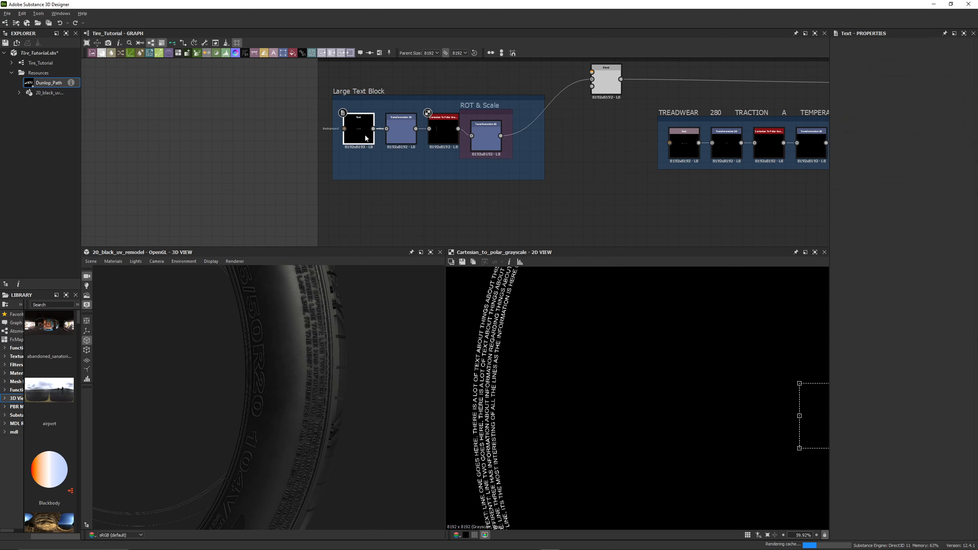
double_click(365, 138)
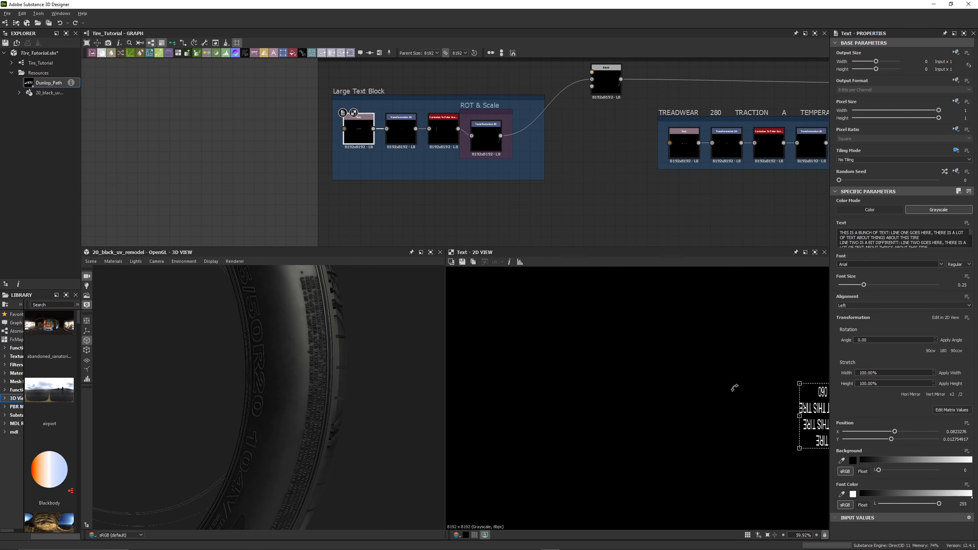
middle_drag(738, 415, 577, 402)
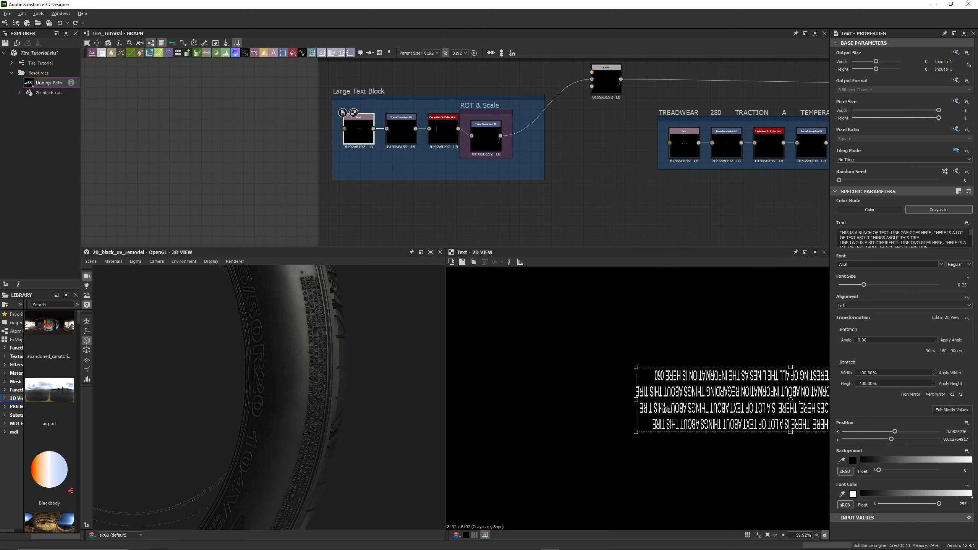
middle_drag(753, 331, 621, 323)
scroll(645, 326, down, 2)
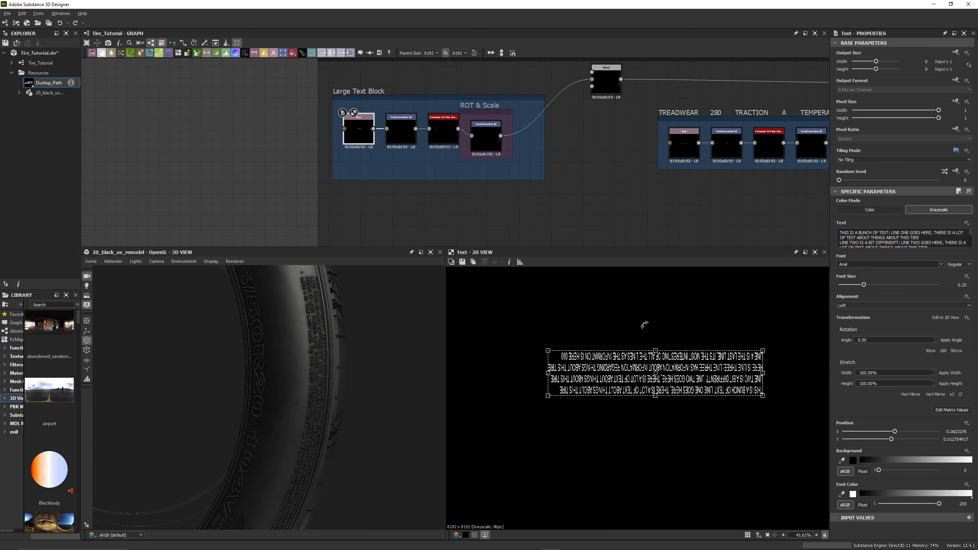
shift+drag(562, 333, 758, 404)
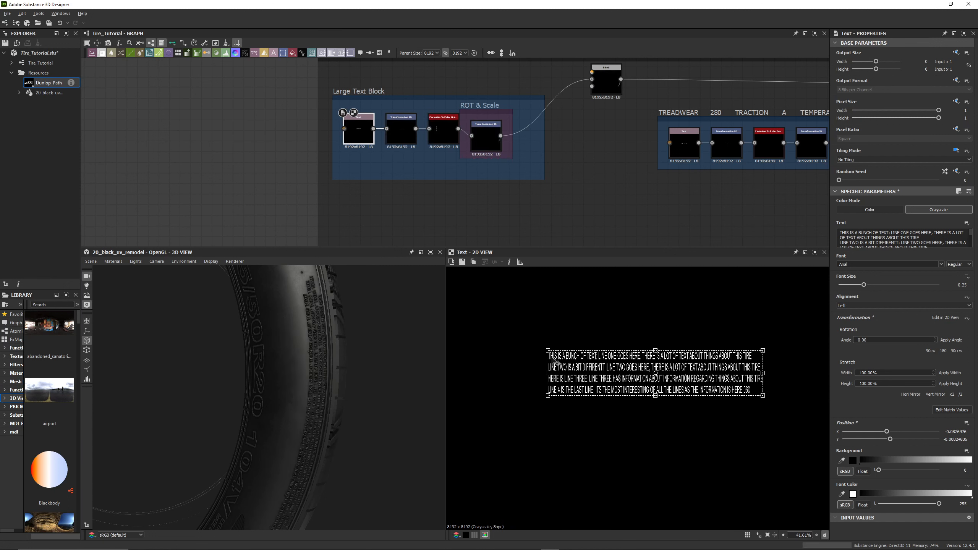
drag(411, 377, 256, 410)
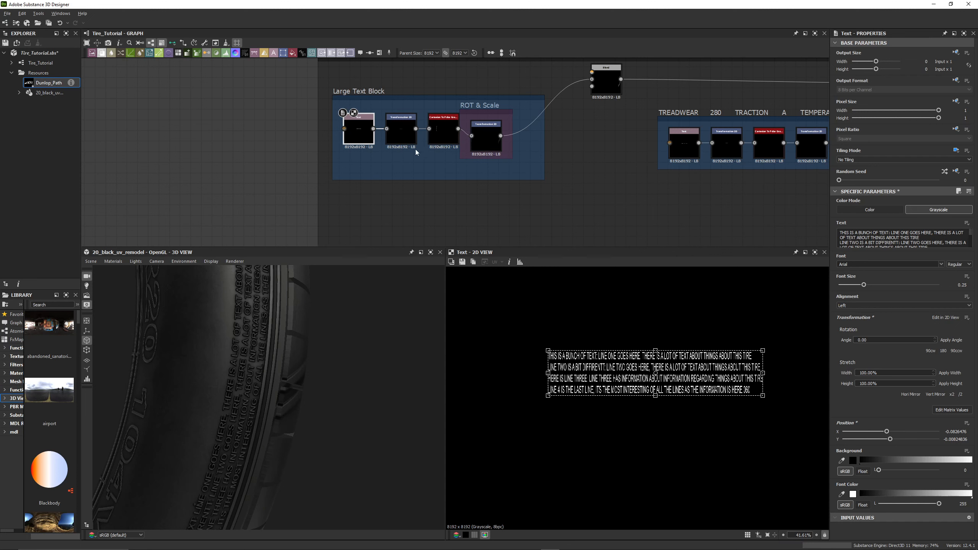
Mirror the Large Text Block's first Transformation 2D node both horizontally and vertically, and check the tire sidewall.
click(403, 131)
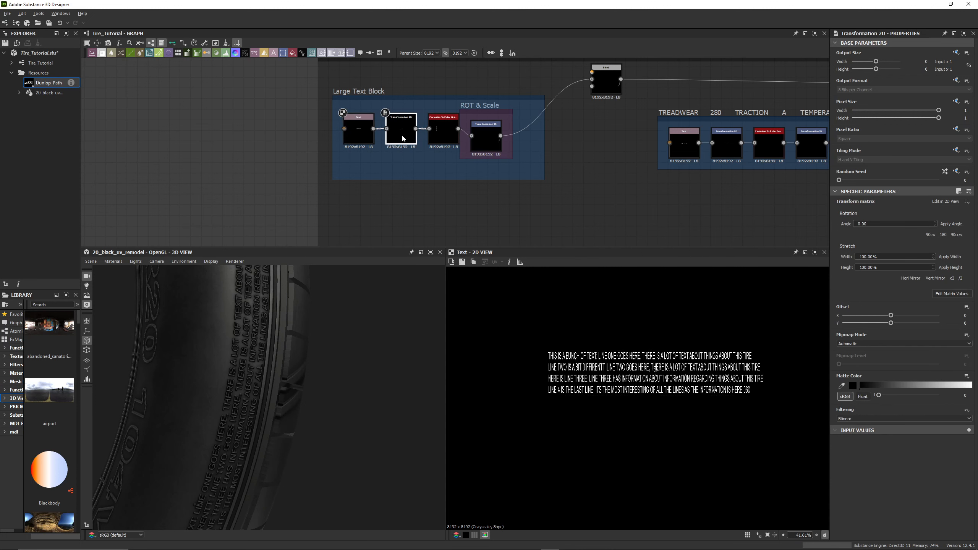
click(907, 276)
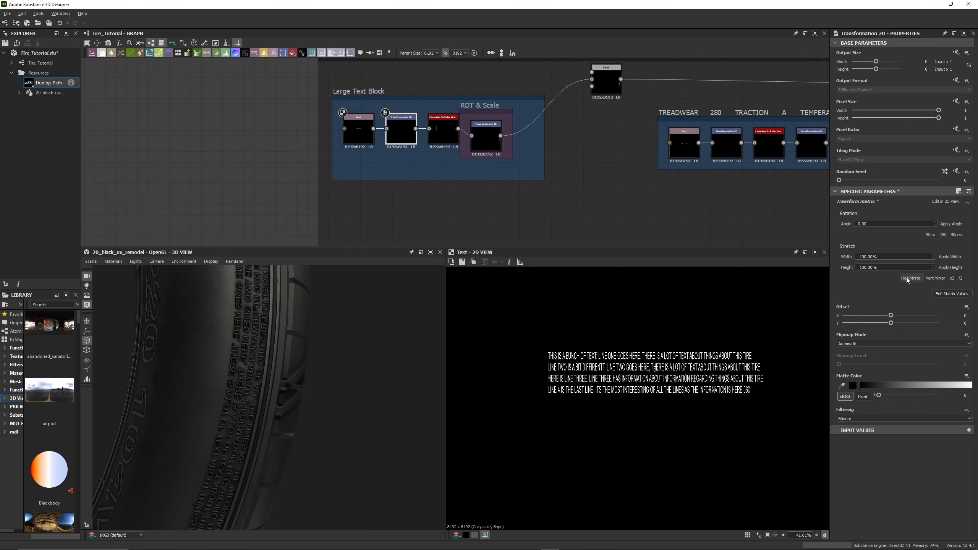
click(934, 278)
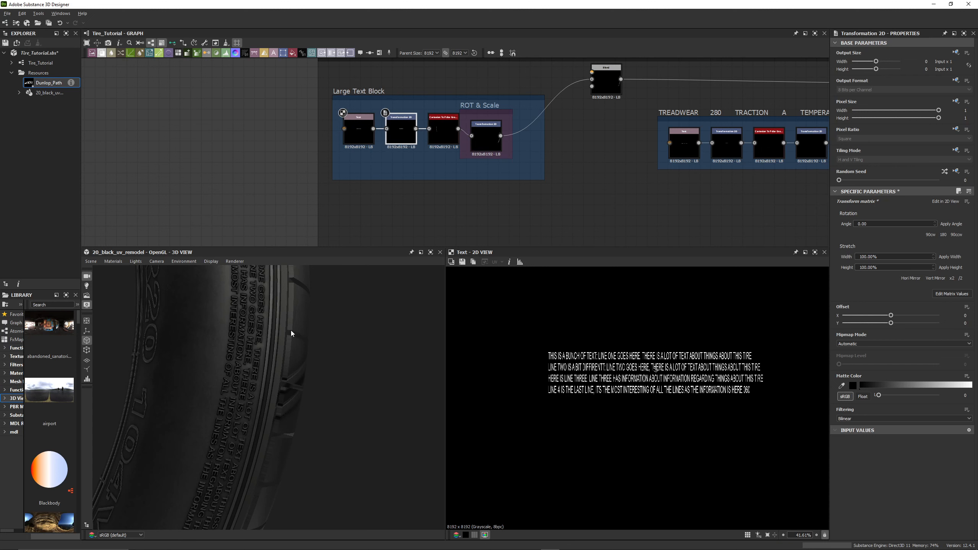
scroll(292, 330, down, 2)
middle_drag(256, 328, 290, 341)
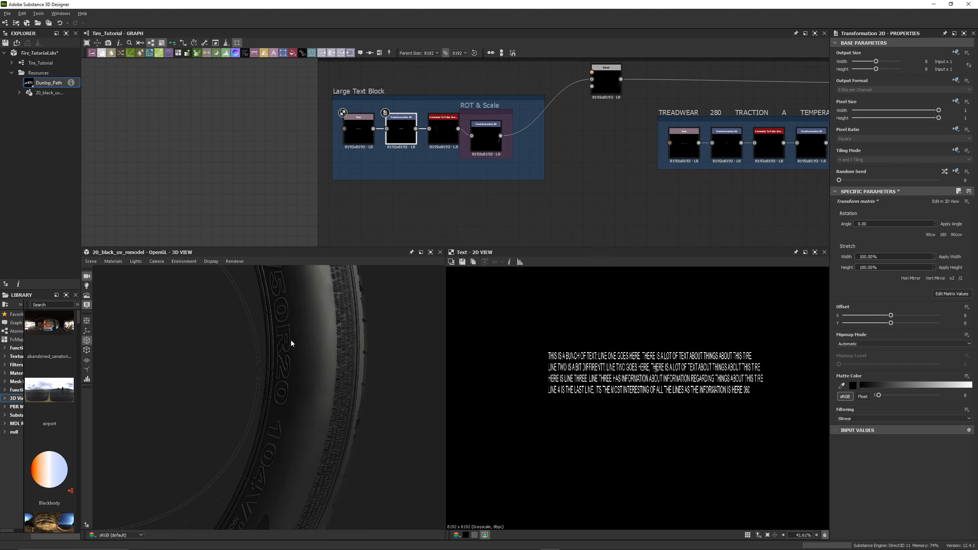
Step through the Large Text Block's nodes and examine the curved text from the Cartesian to Polar node up close.
click(358, 130)
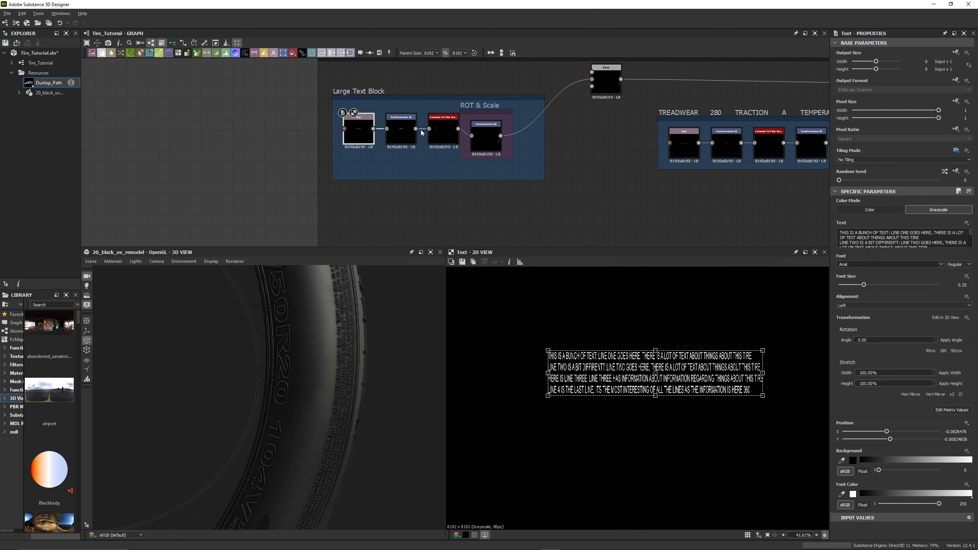
click(400, 130)
click(441, 129)
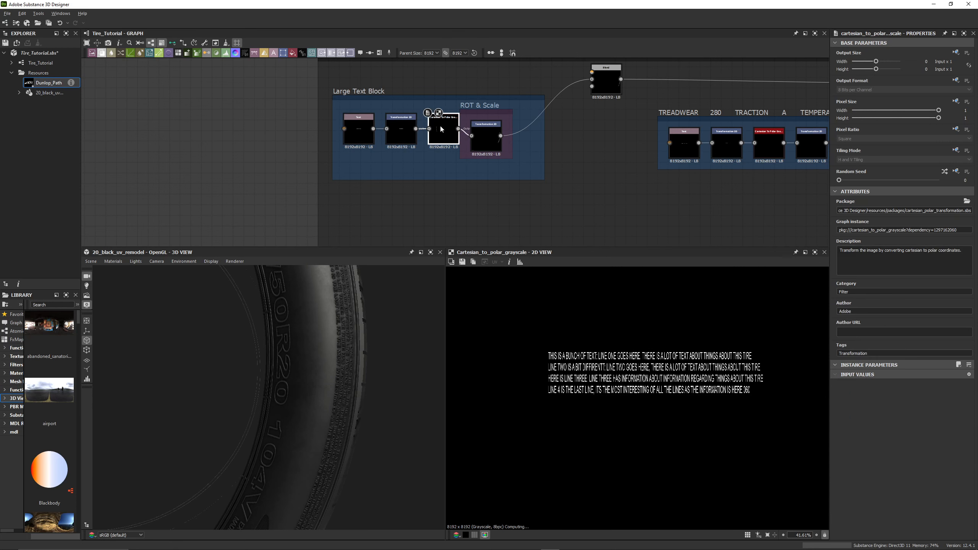
scroll(628, 364, down, 6)
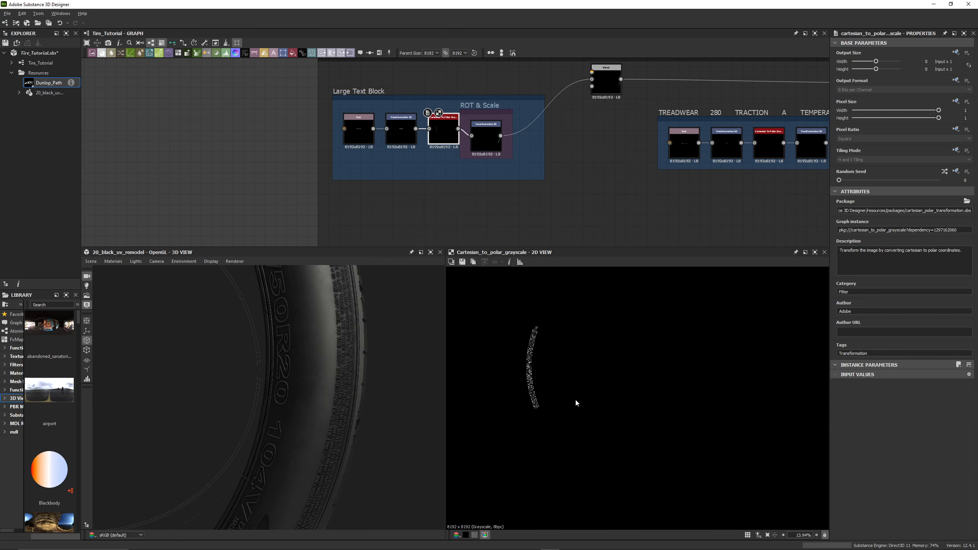
scroll(575, 398, up, 2)
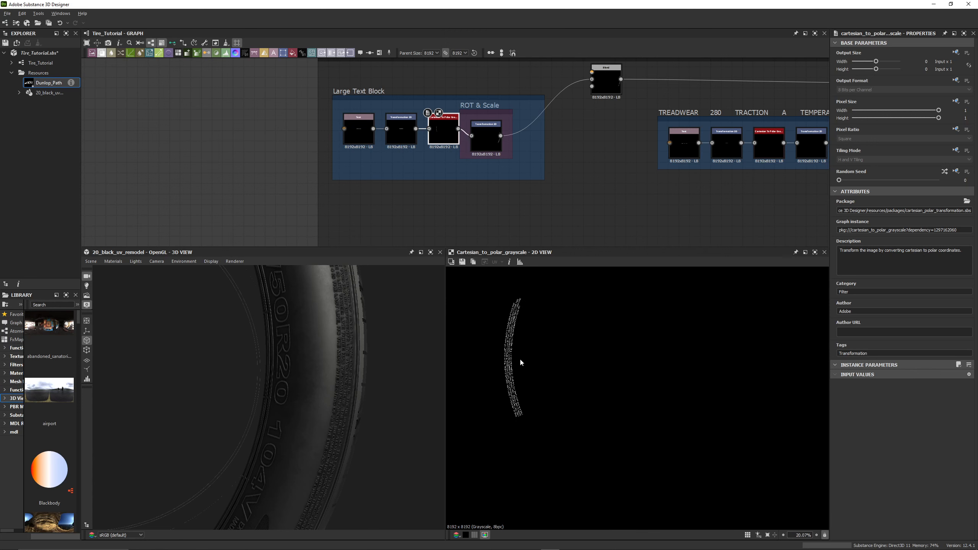
scroll(521, 363, up, 4)
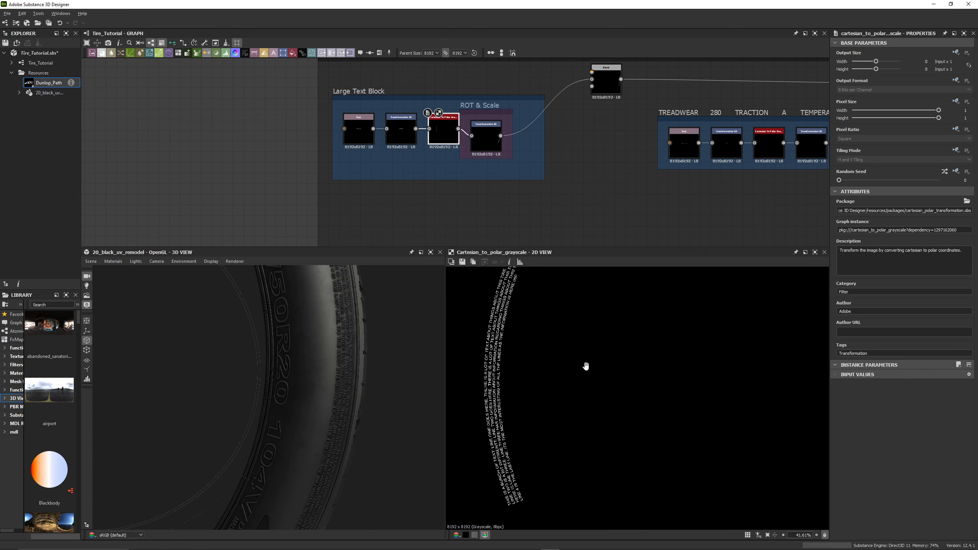
Preview the Large Text Block's ROT & Scale Transformation 2D node and examine its curved text up close.
middle_drag(586, 366, 590, 372)
double_click(488, 138)
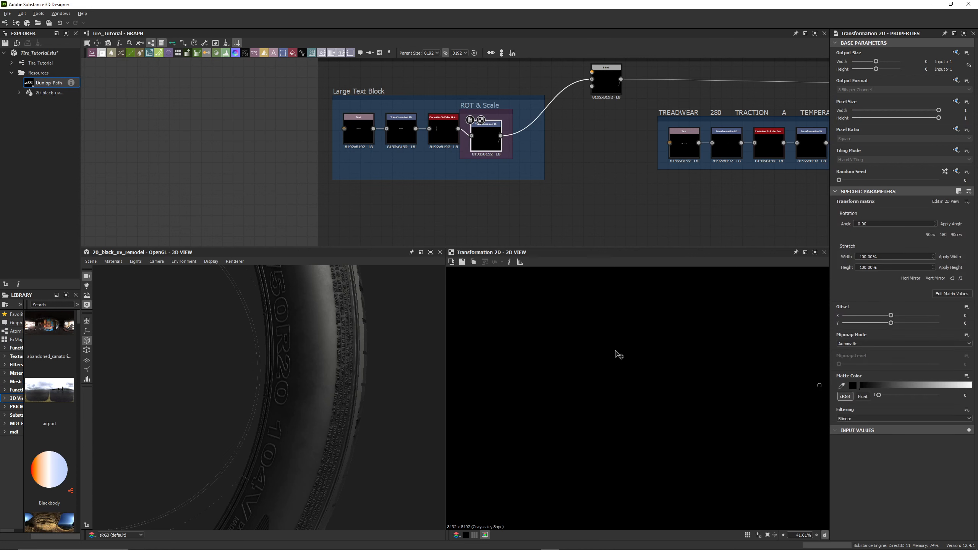
middle_drag(735, 339, 507, 333)
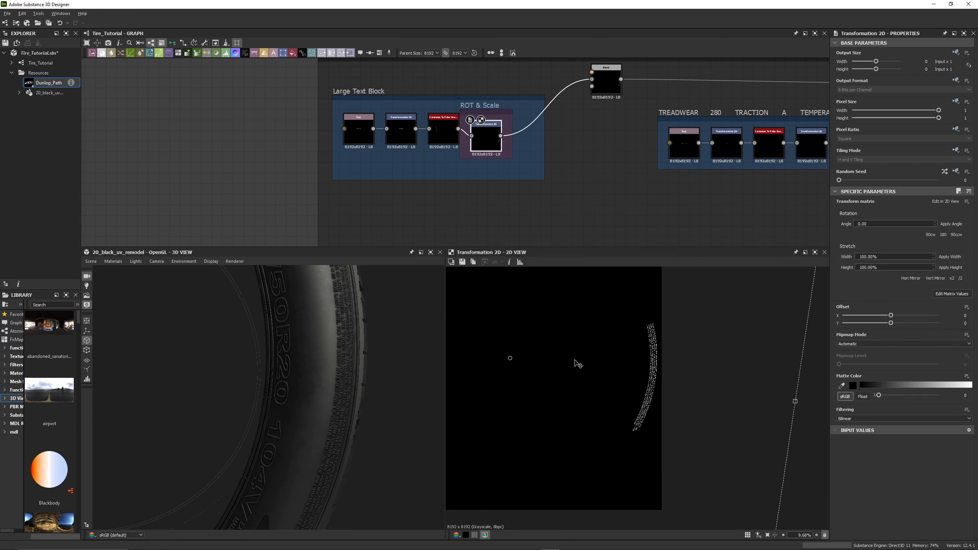
scroll(650, 379, up, 5)
middle_drag(662, 366, 646, 388)
scroll(647, 388, down, 1)
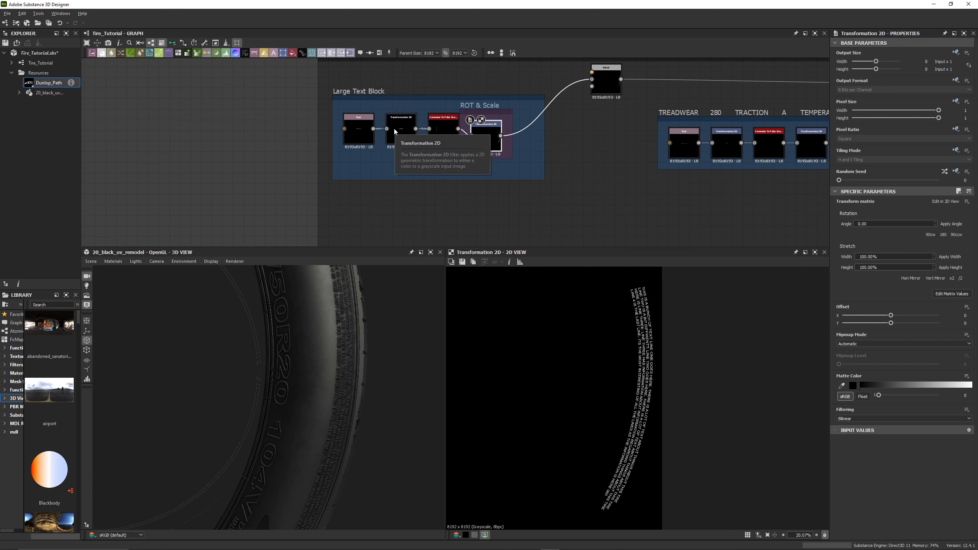
Try making the Large Text Block's source text narrower and taller in the 2D view, and undo both changes.
click(358, 131)
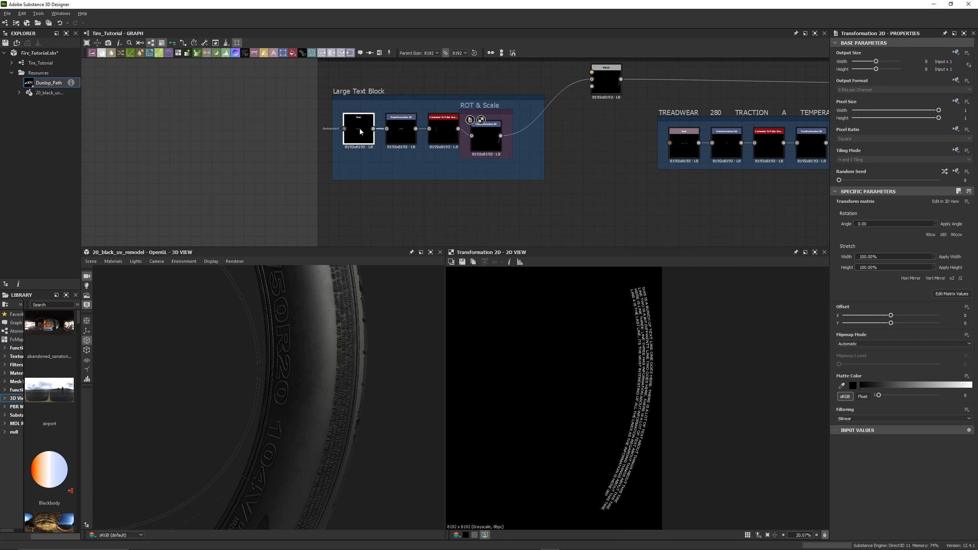
scroll(553, 369, down, 4)
middle_drag(544, 362, 606, 350)
scroll(606, 350, up, 2)
middle_drag(549, 382, 603, 372)
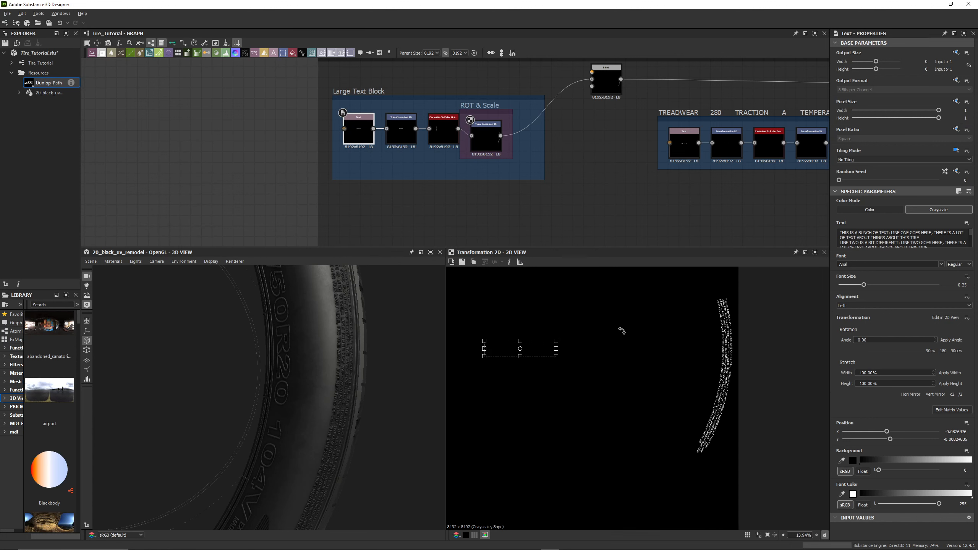
scroll(624, 327, up, 1)
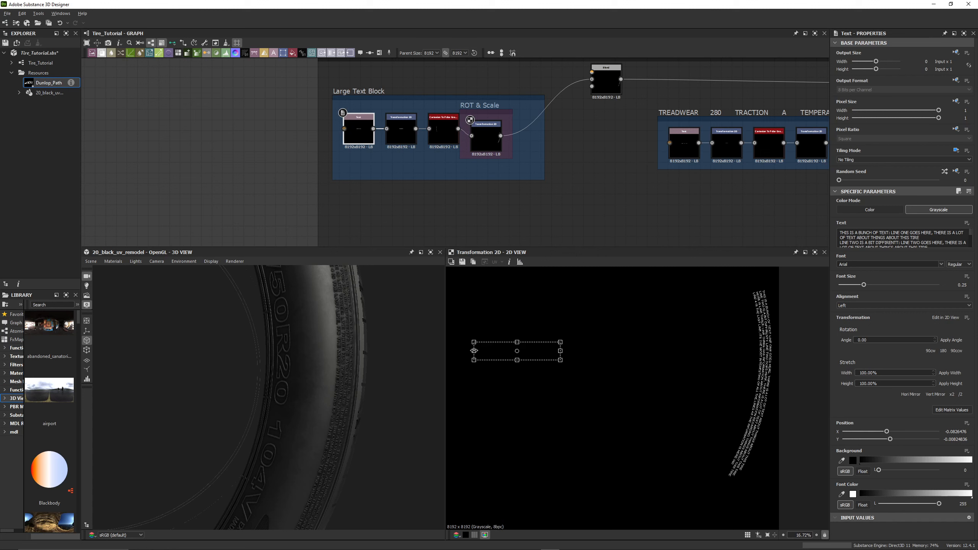
drag(475, 350, 491, 351)
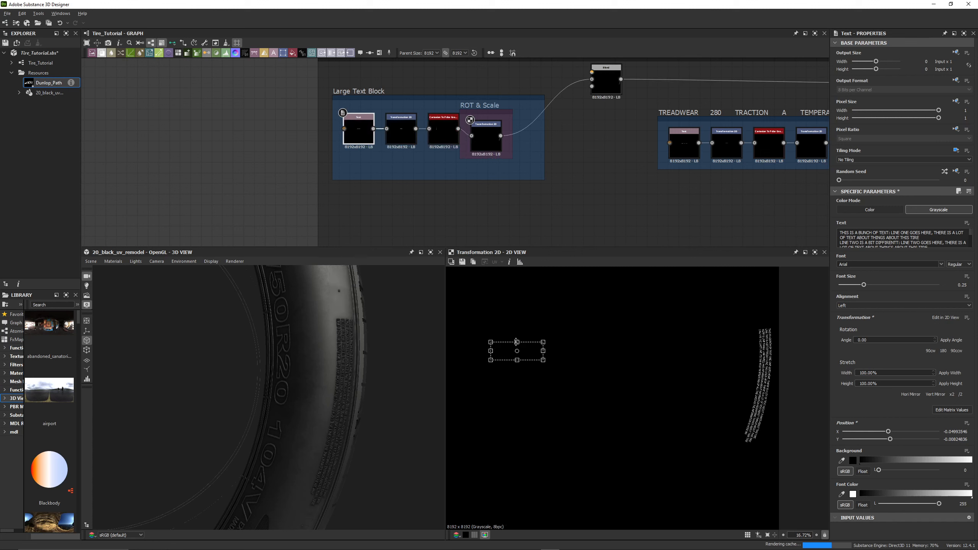
drag(518, 343, 515, 325)
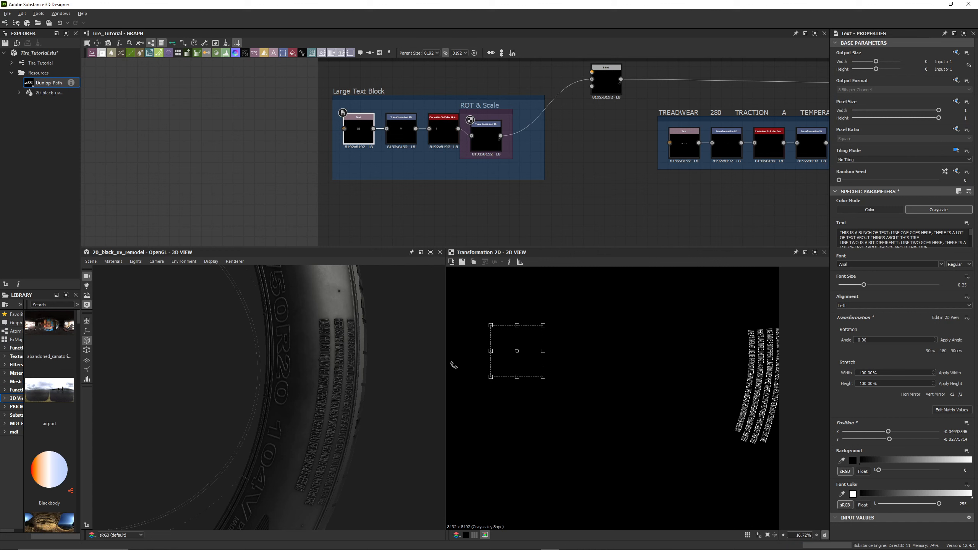
key(ctrl+z)
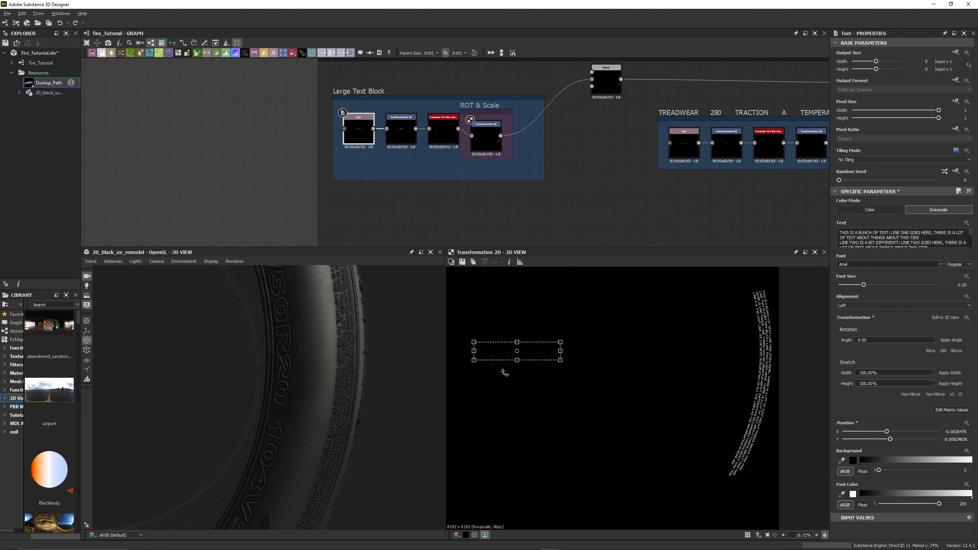
Preview the Blend nodes following the Large Text Block and examine the TREADWEAR lettering in the combined output.
middle_drag(604, 147, 553, 159)
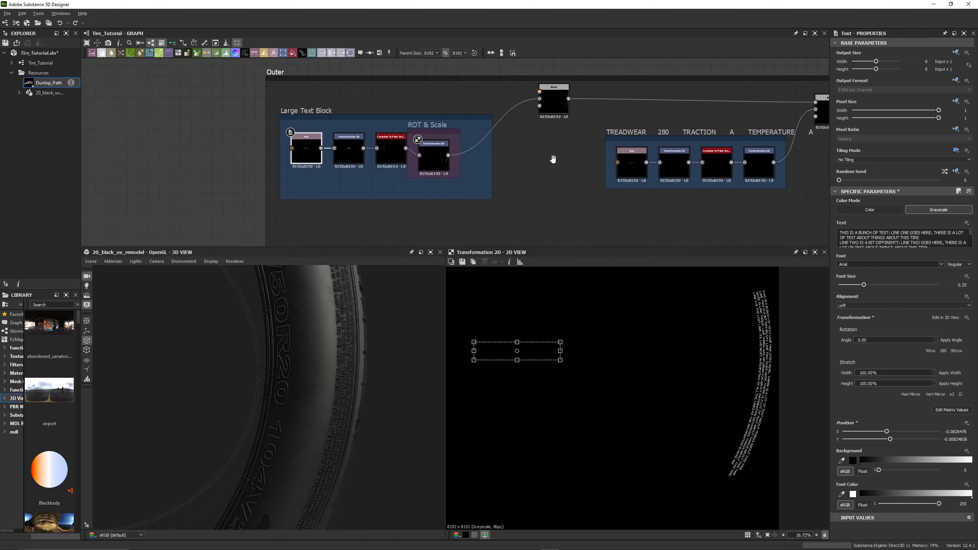
double_click(553, 107)
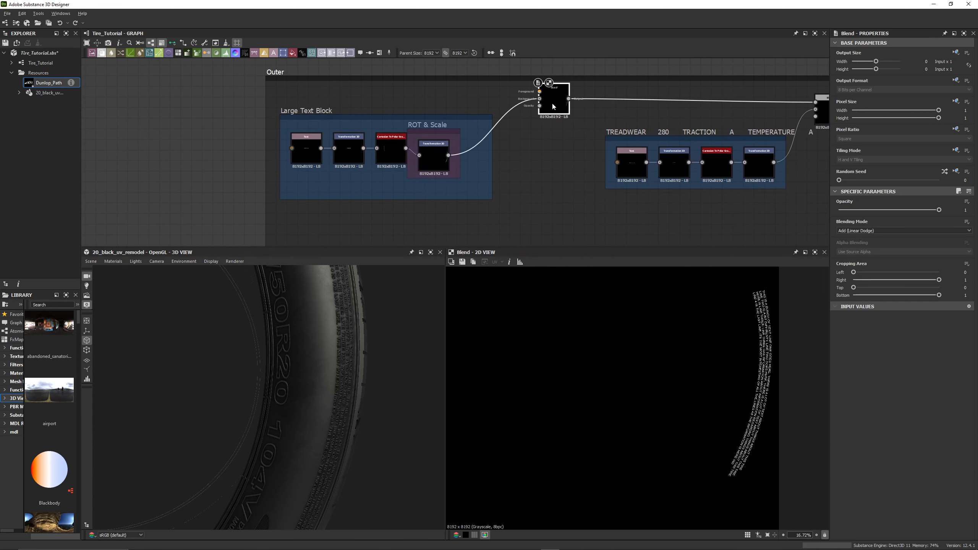
middle_drag(576, 153, 393, 150)
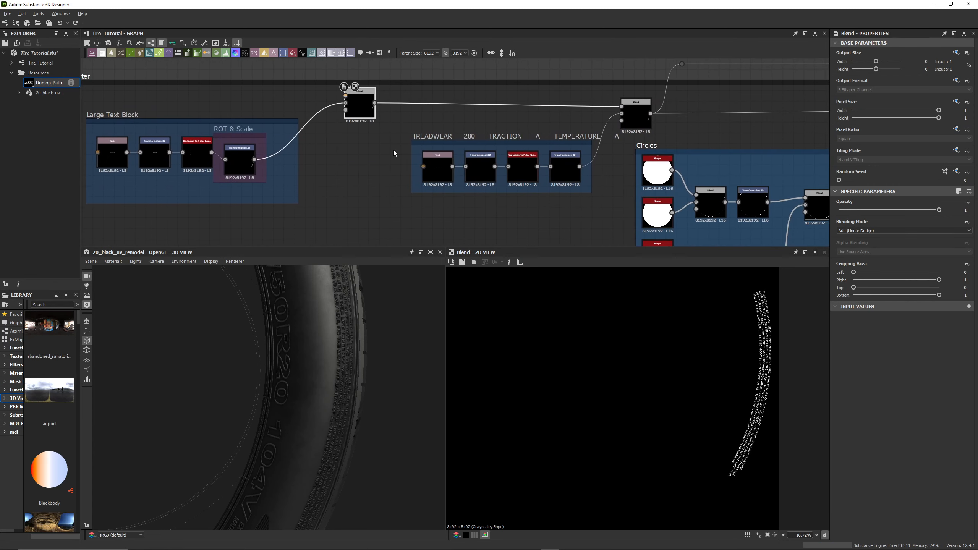
double_click(636, 118)
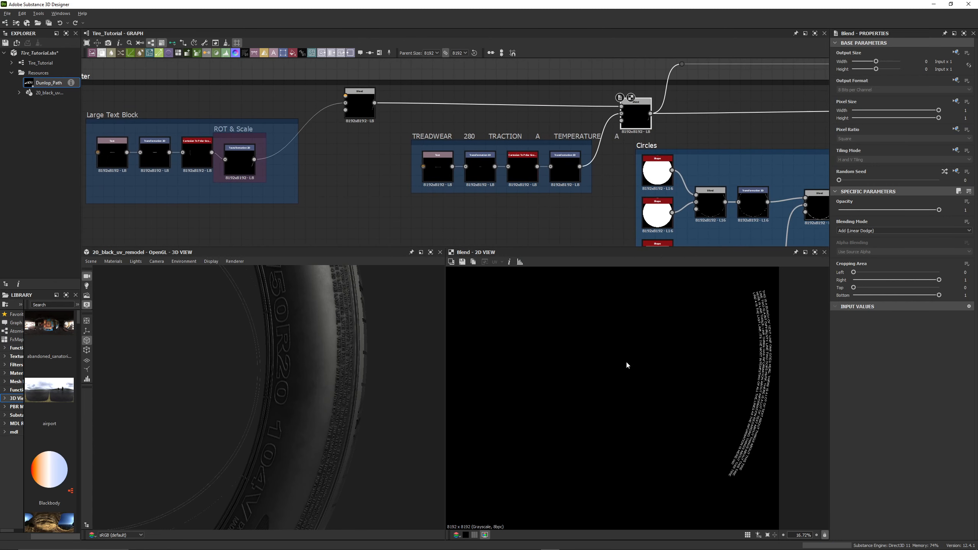
scroll(627, 363, down, 3)
middle_drag(575, 354, 699, 376)
scroll(552, 366, up, 5)
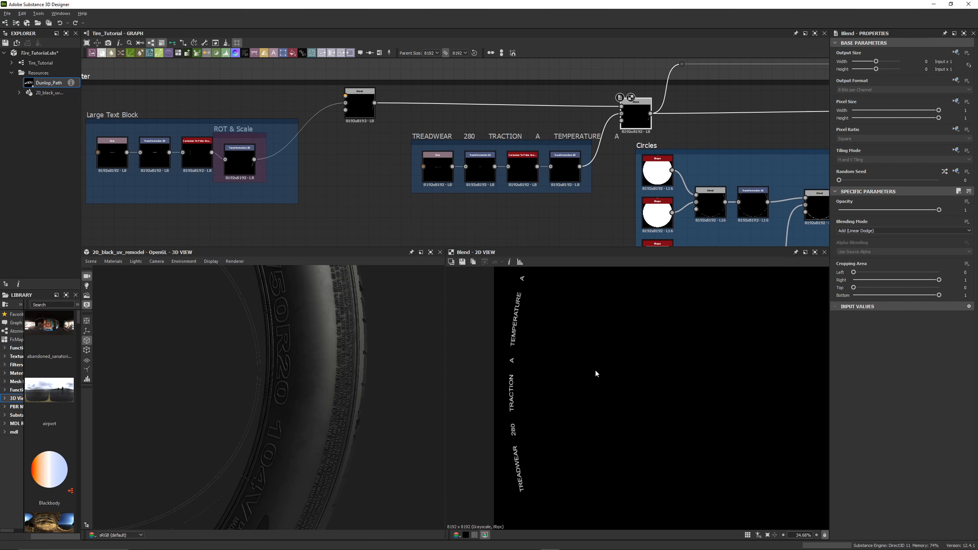
scroll(514, 498, down, 1)
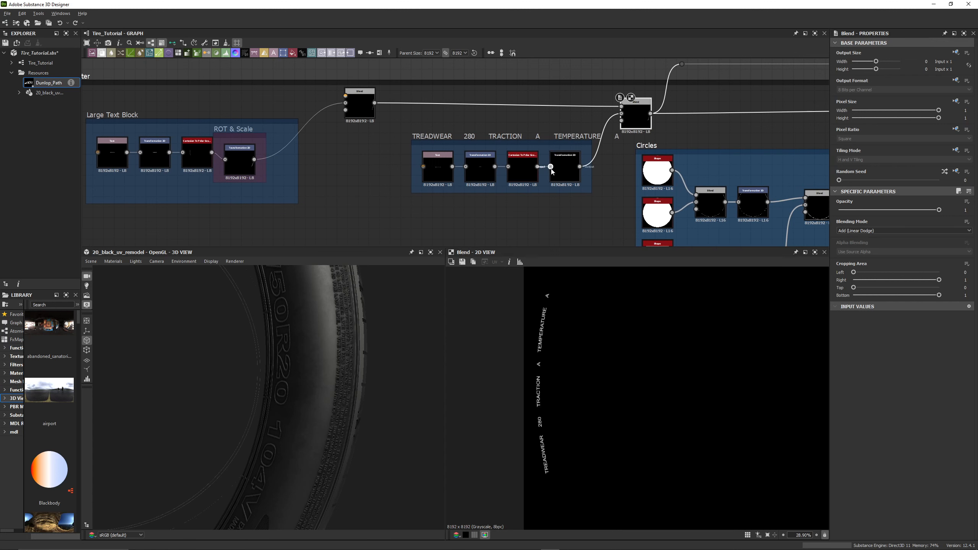
Step through the TREADWEAR group's text, transformation and polar nodes, ending at the Blend that joins it with the large text.
click(439, 172)
double_click(481, 167)
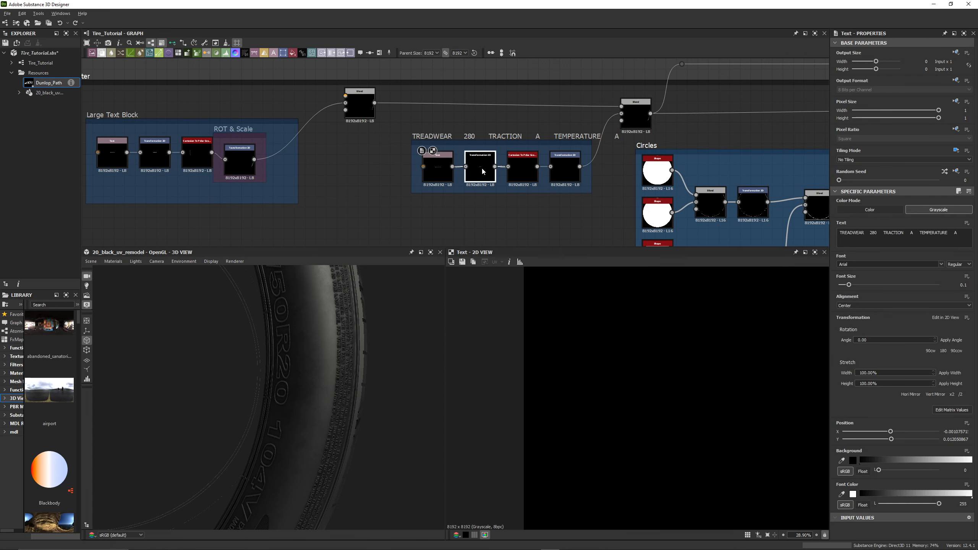
scroll(693, 399, down, 4)
middle_drag(740, 391, 556, 378)
double_click(431, 175)
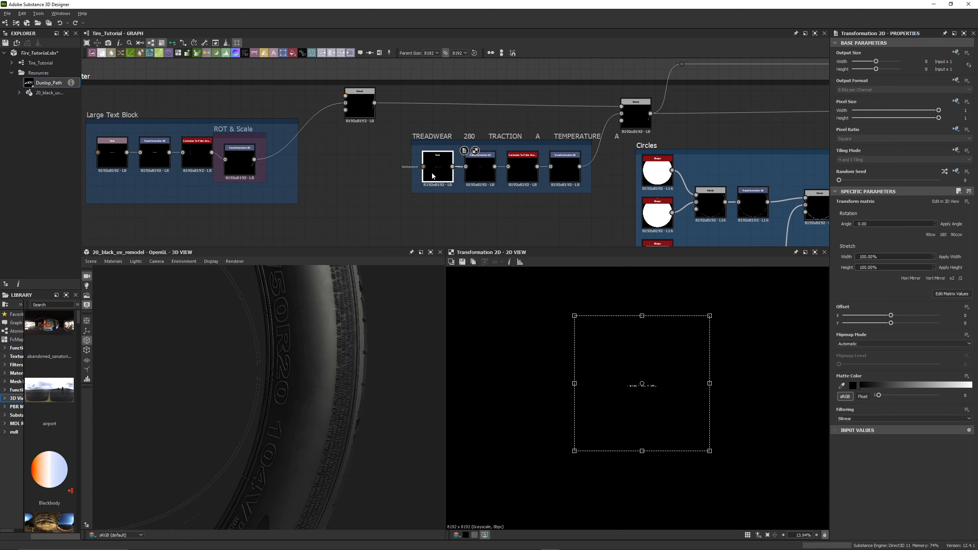
double_click(484, 173)
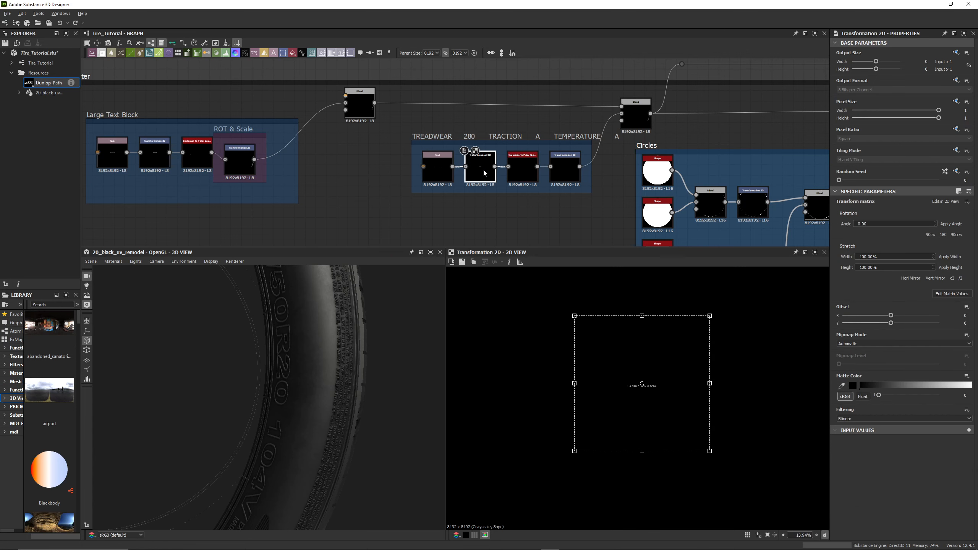
double_click(521, 170)
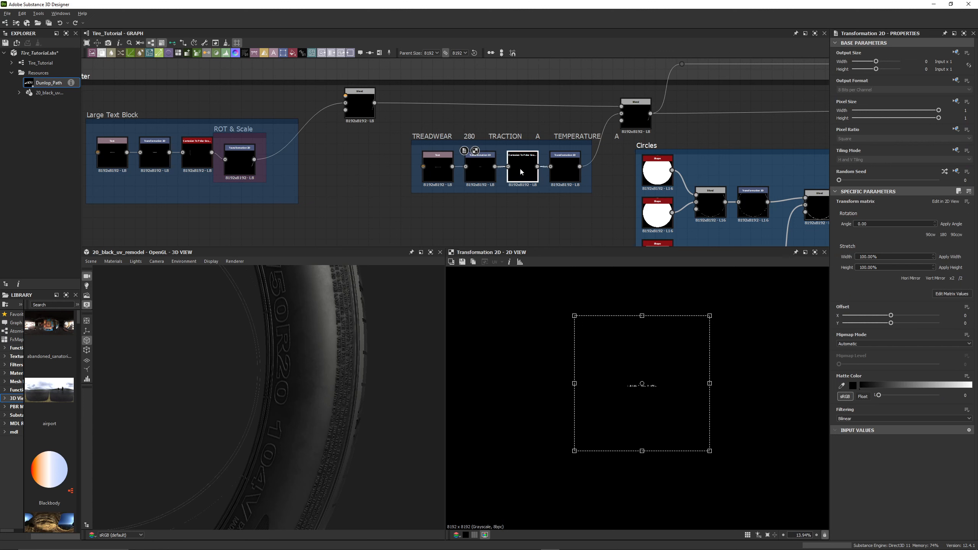
double_click(565, 168)
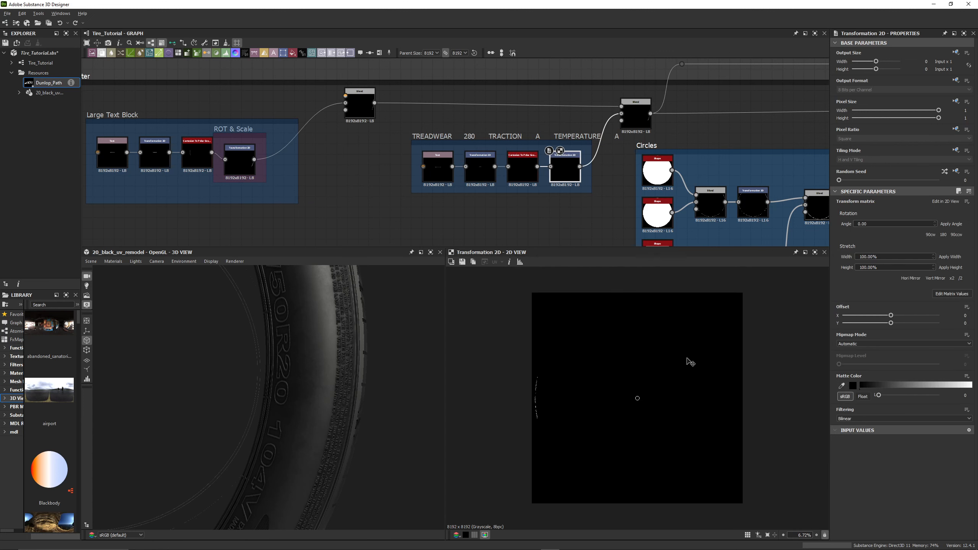
double_click(634, 121)
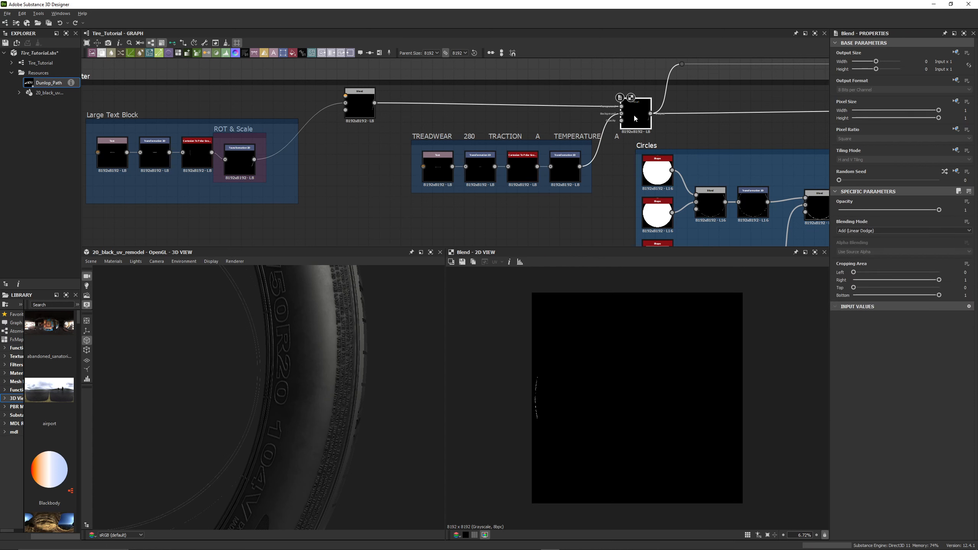
Preview the Circles group's blurred output and the Blend node that combines the circles with the outer text.
middle_drag(729, 148, 542, 96)
middle_drag(621, 150, 630, 124)
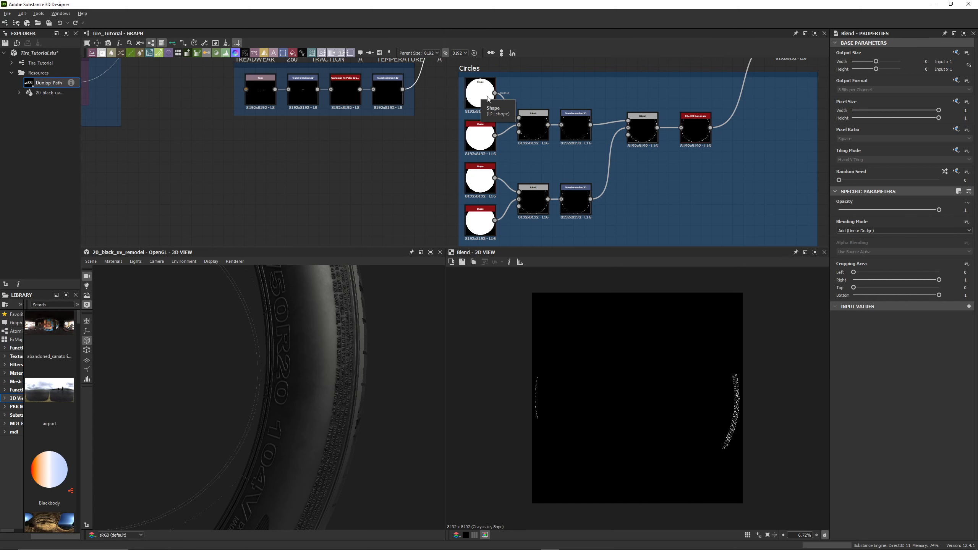
scroll(723, 178, down, 1)
middle_drag(759, 131, 722, 160)
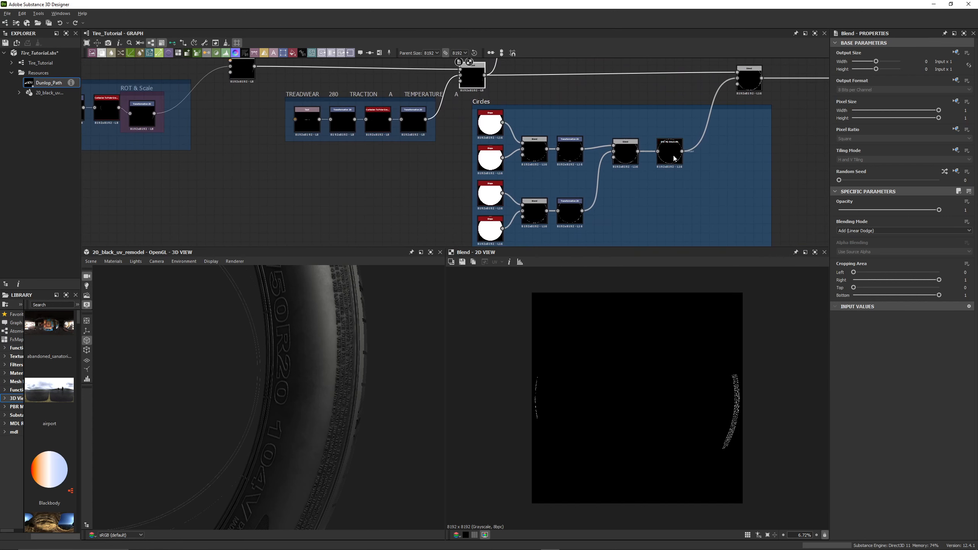
double_click(674, 158)
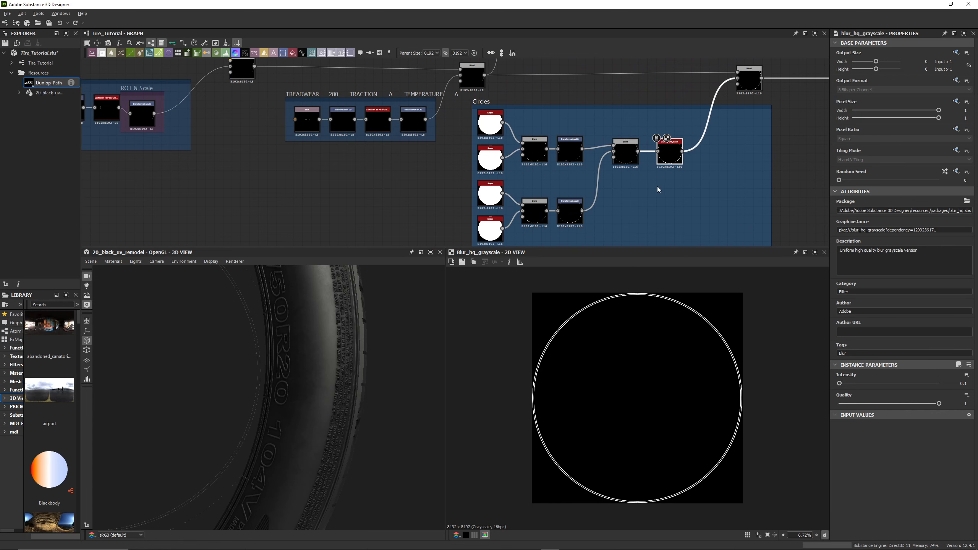
middle_drag(677, 184, 592, 194)
double_click(666, 90)
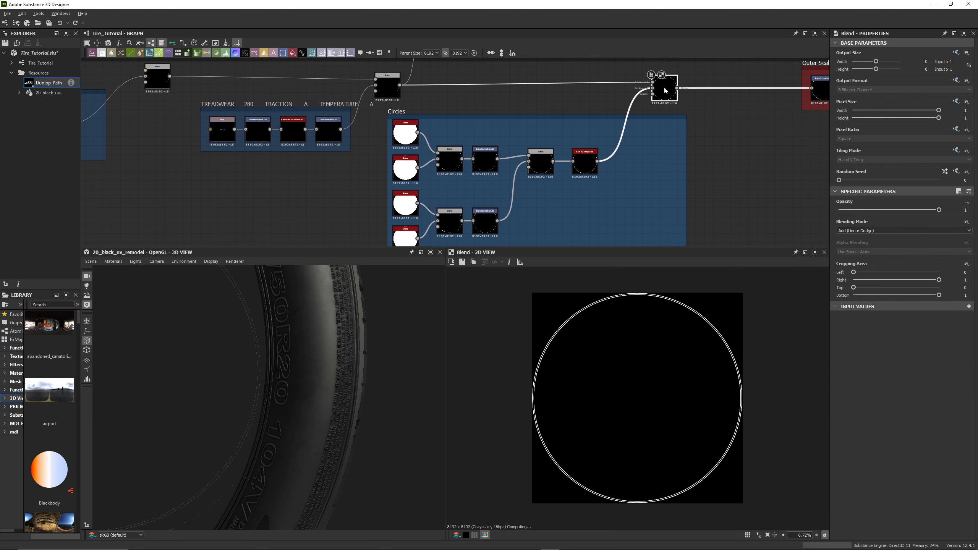
middle_drag(739, 130, 632, 125)
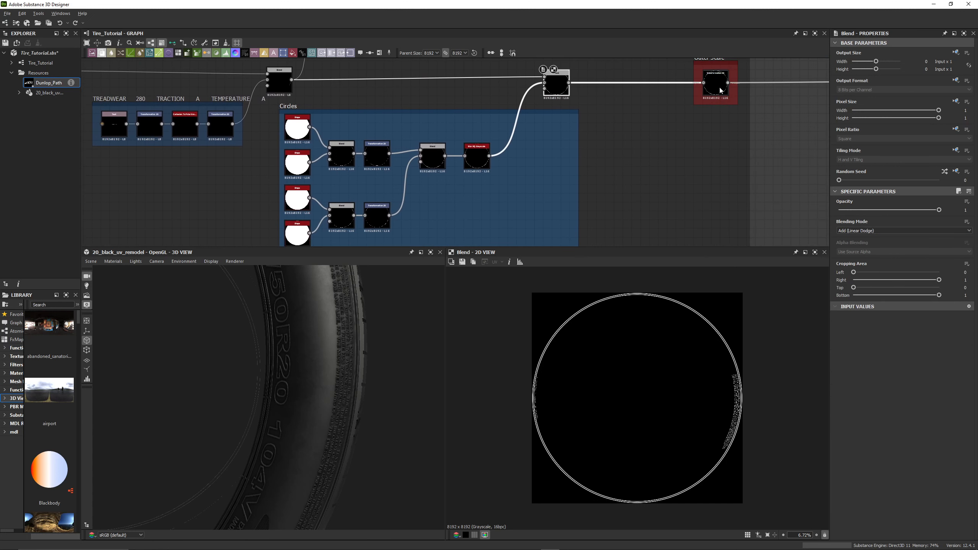
Try scaling the combined outer details slightly with the Outer Scale Transformation 2D node, and undo it.
double_click(719, 88)
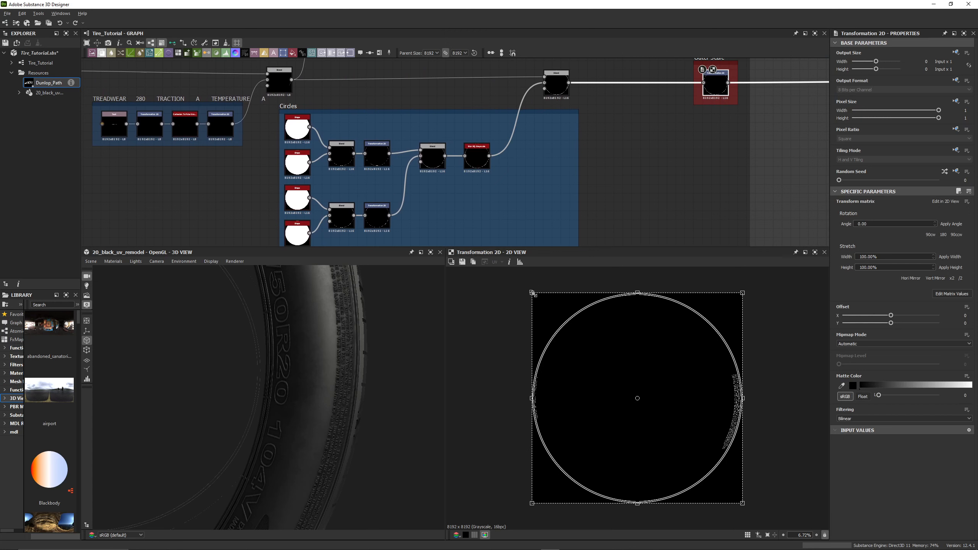
mouse_move(534, 294)
mouse_down()
mouse_move(542, 301)
mouse_move(536, 292)
mouse_up()
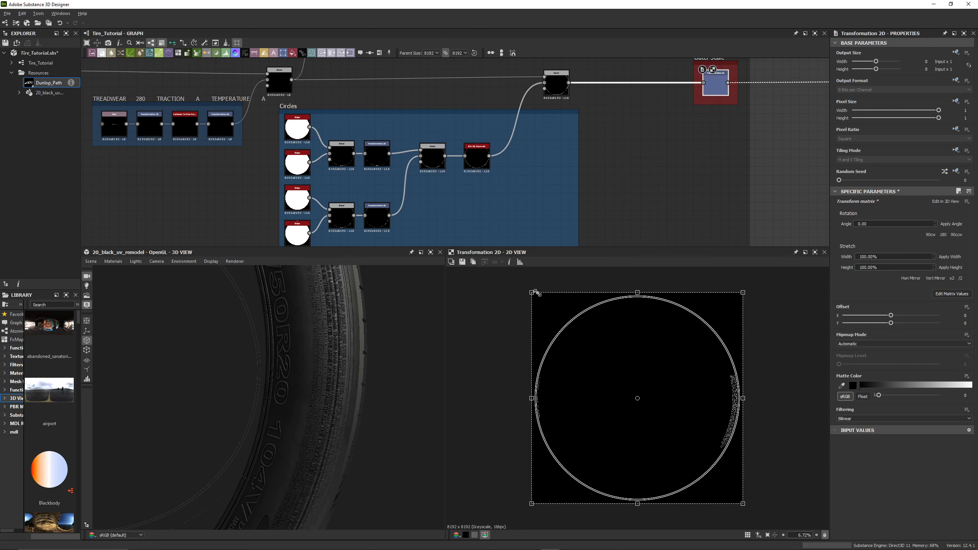
key(ctrl+z)
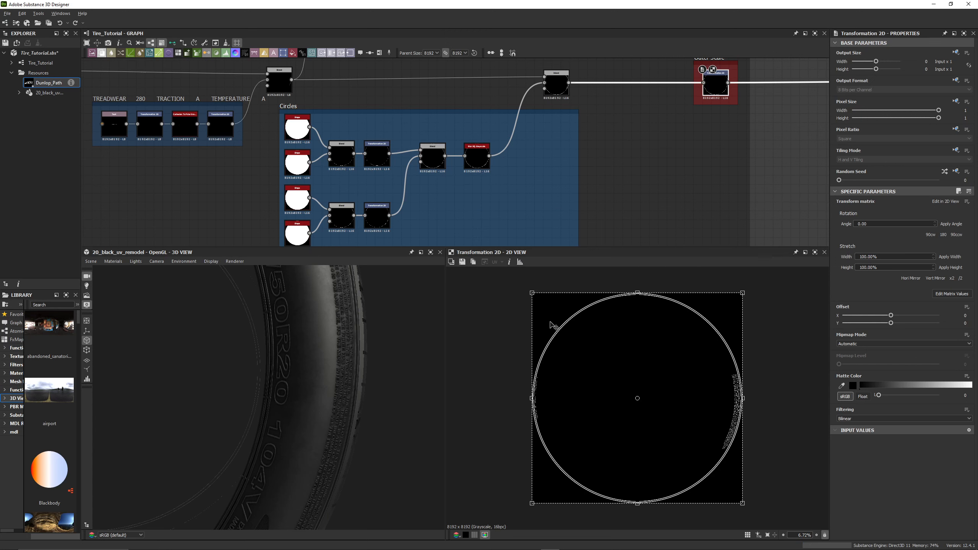
Find the Blend node fed by Center Scale and examine its combined sidewall output.
scroll(597, 156, down, 8)
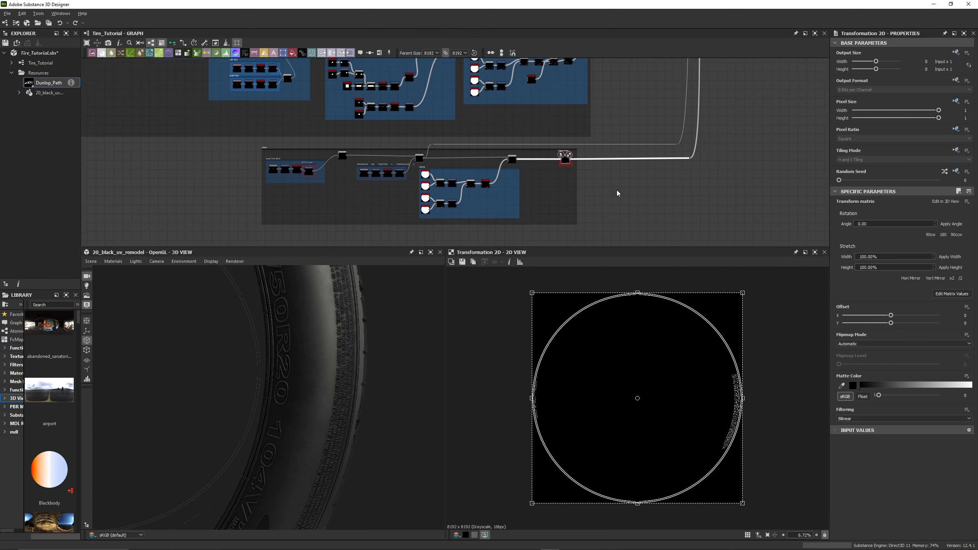
middle_drag(637, 153, 561, 191)
scroll(618, 164, down, 4)
scroll(561, 190, up, 6)
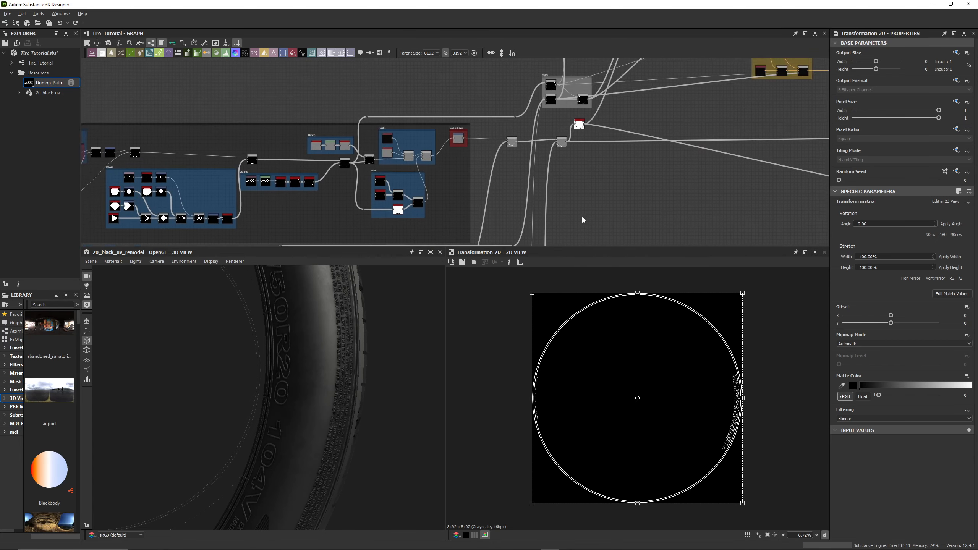
middle_drag(585, 222, 580, 163)
double_click(521, 118)
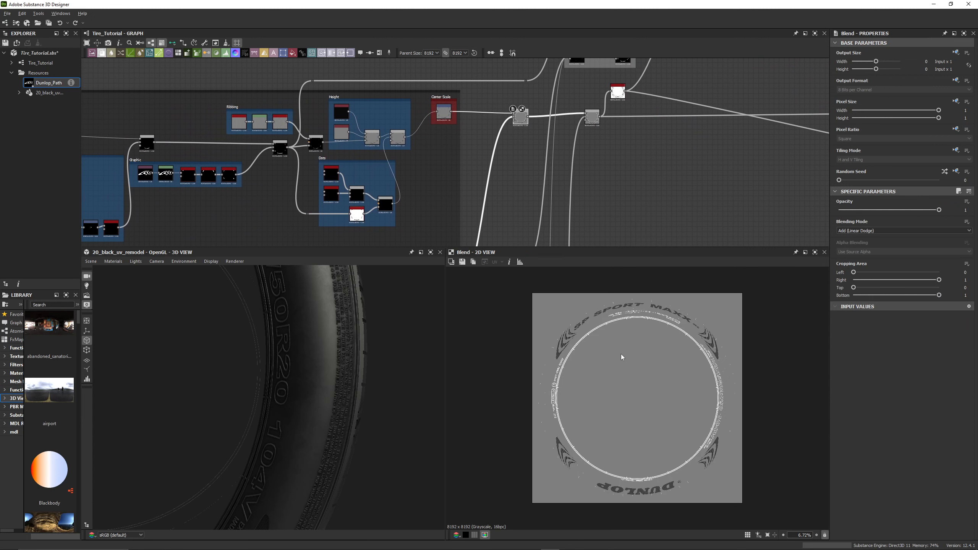
scroll(511, 156, up, 2)
middle_drag(486, 136, 498, 182)
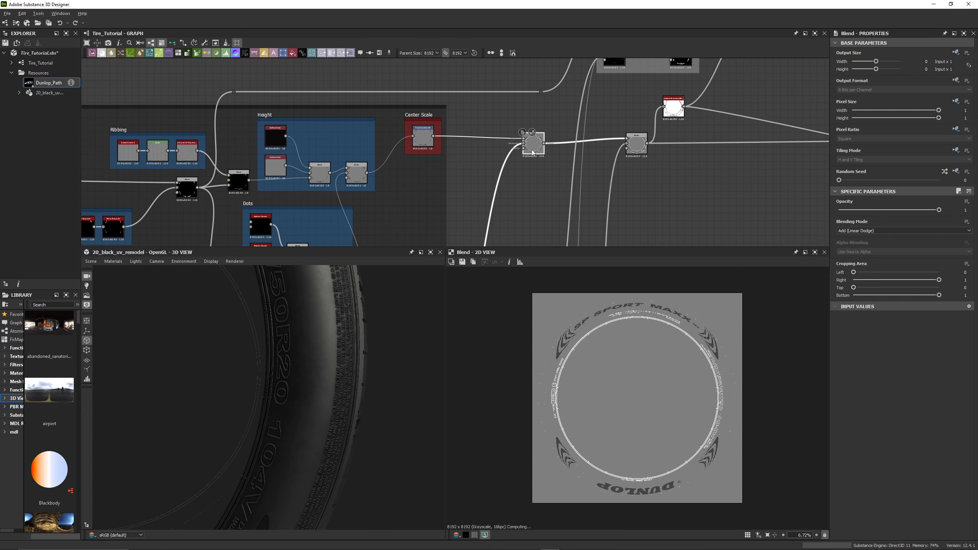
Trace the Center Scale Blend node's other input back to Inner Scale, and locate the Blend node that follows it.
middle_drag(509, 225, 528, 96)
middle_drag(518, 173, 573, 58)
middle_drag(437, 177, 448, 191)
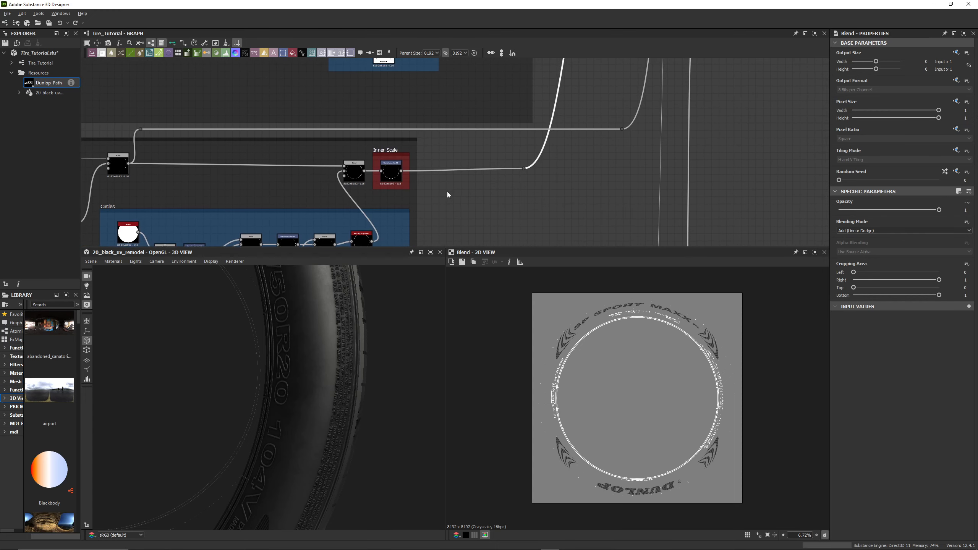
middle_drag(540, 96, 409, 224)
middle_drag(495, 106, 472, 214)
middle_drag(581, 170, 587, 191)
scroll(549, 178, up, 4)
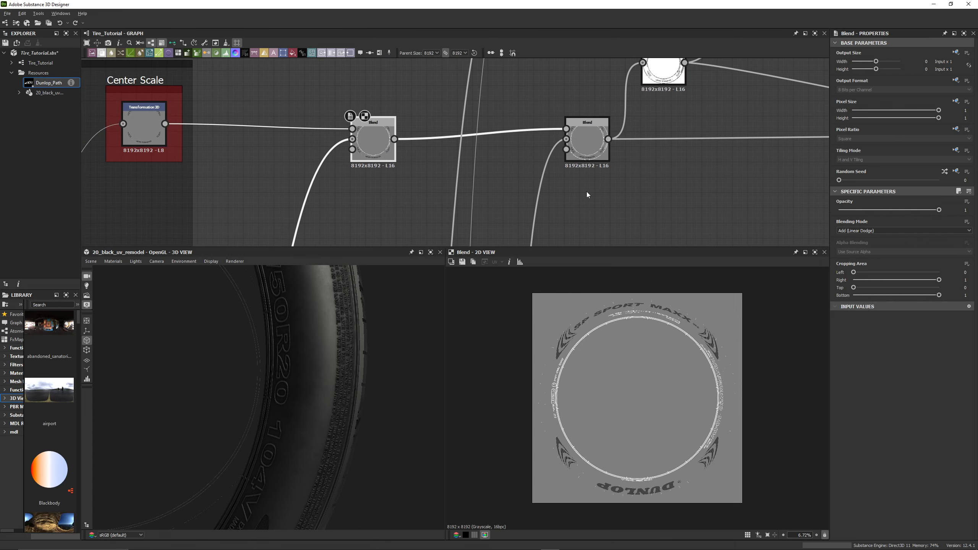
Preview the Blend node that adds the outer details to the combined inner and center details, and locate its outgoing connections.
click(586, 147)
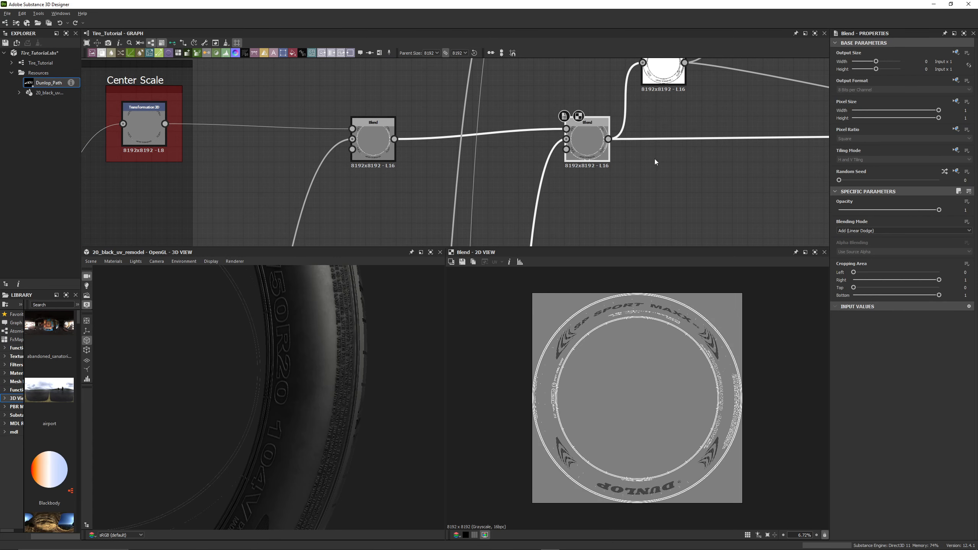
middle_drag(721, 170, 671, 168)
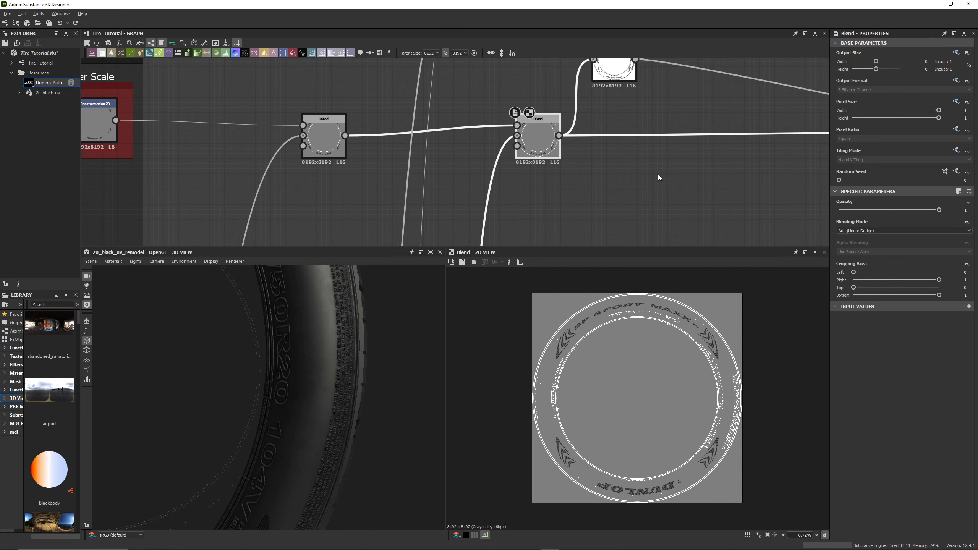
scroll(597, 212, down, 3)
middle_drag(660, 223, 586, 203)
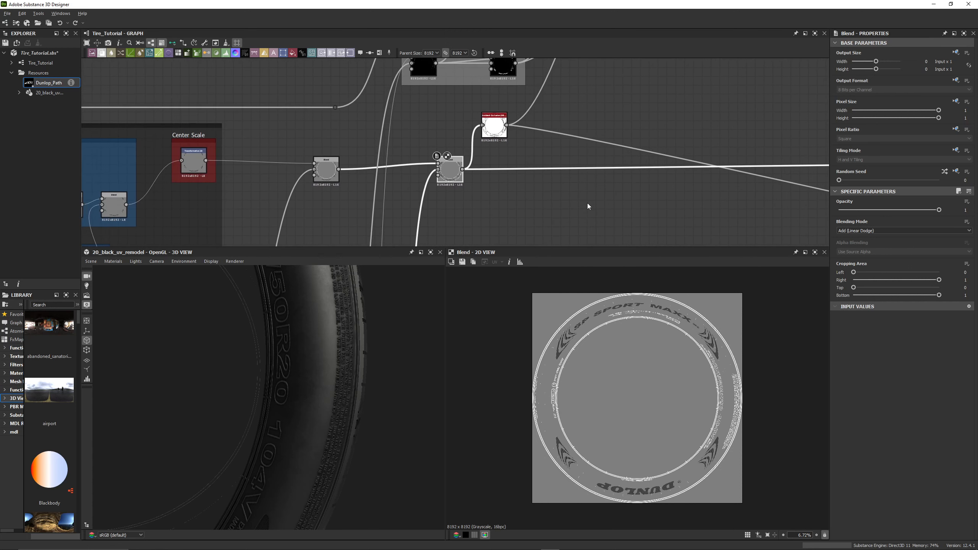
scroll(587, 203, down, 1)
middle_drag(648, 200, 558, 163)
middle_drag(453, 156, 542, 179)
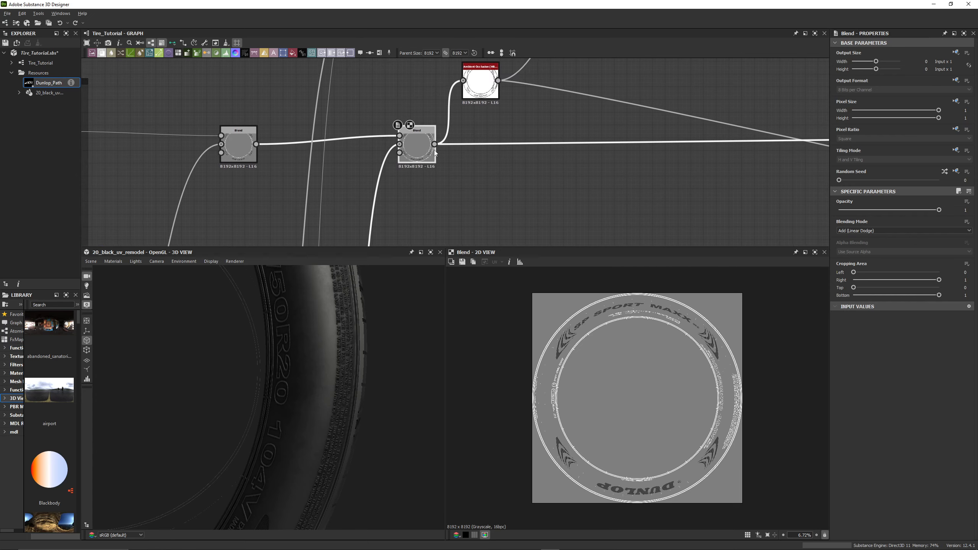
Follow the final Blend node's output to the Normal Sobel node and show that node's parameters.
middle_drag(612, 175, 500, 180)
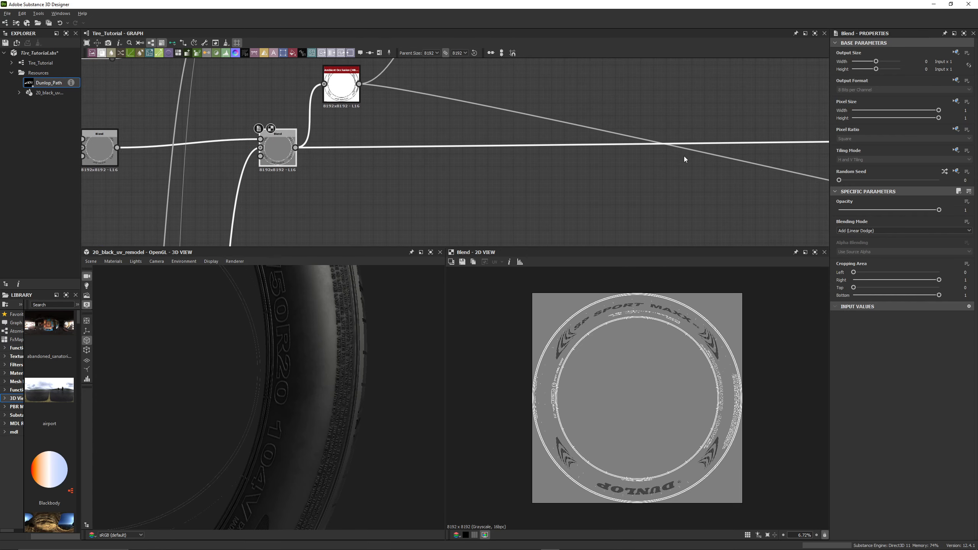
scroll(575, 172, down, 2)
scroll(574, 169, down, 1)
middle_drag(673, 177, 481, 186)
middle_drag(635, 173, 442, 151)
scroll(522, 153, up, 5)
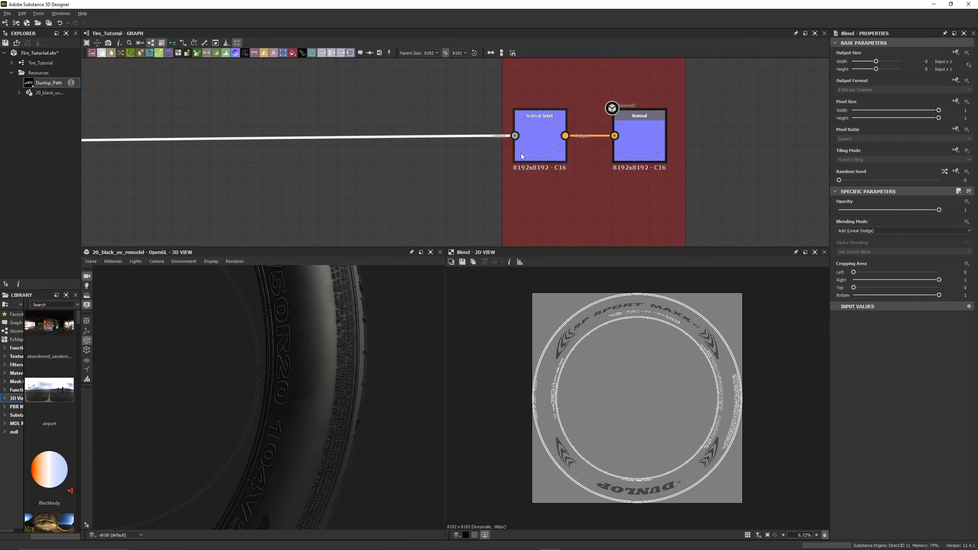
click(547, 135)
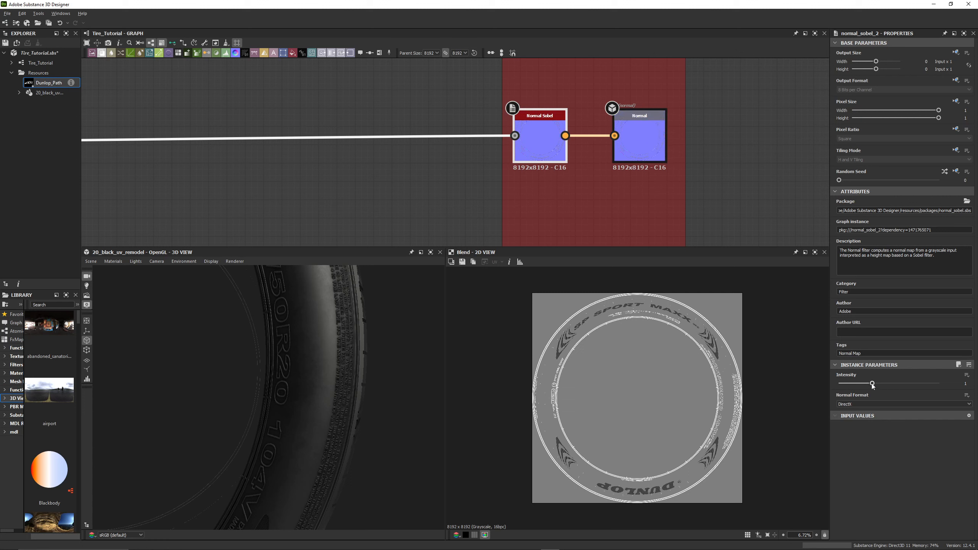
Try a higher Intensity on the Normal Sobel node, inspect the sidewall relief on the tire, and reset the parameter.
drag(873, 383, 926, 383)
scroll(341, 340, down, 3)
middle_drag(243, 278, 349, 381)
drag(312, 351, 454, 320)
scroll(375, 368, up, 3)
click(967, 375)
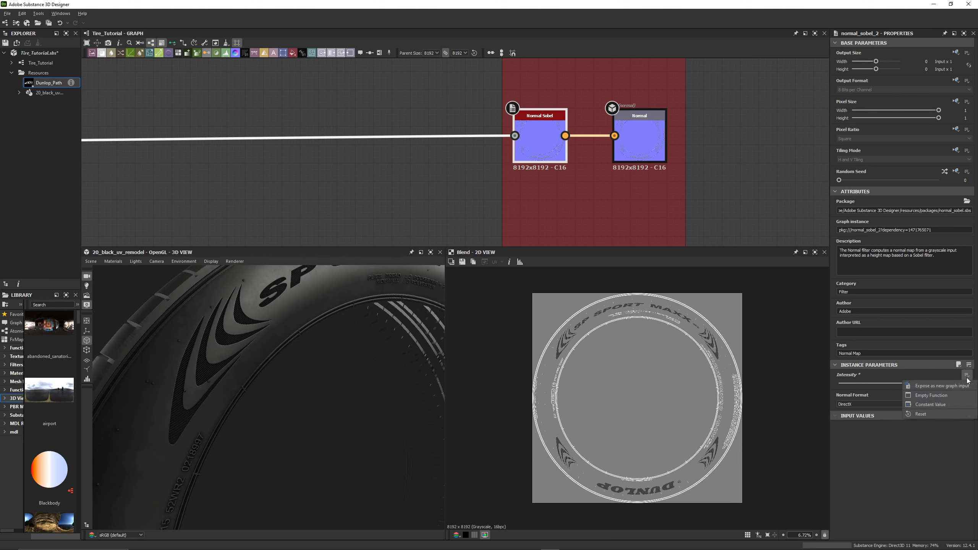
click(926, 413)
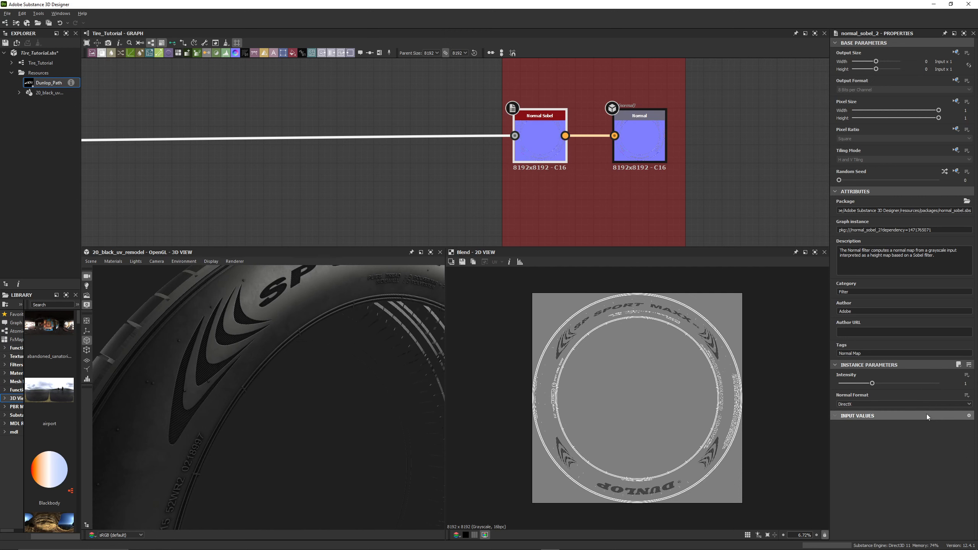
Return to the final combined Blend node and preview the Ambient Occlusion (HBAO) node it feeds.
scroll(601, 183, down, 5)
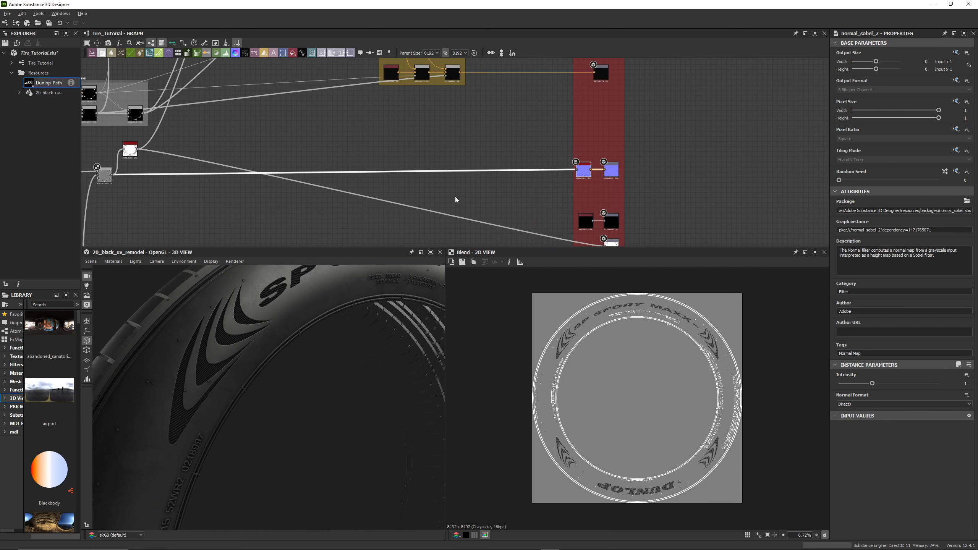
middle_drag(389, 199, 557, 191)
scroll(325, 171, up, 3)
middle_drag(324, 171, 423, 175)
scroll(356, 175, up, 3)
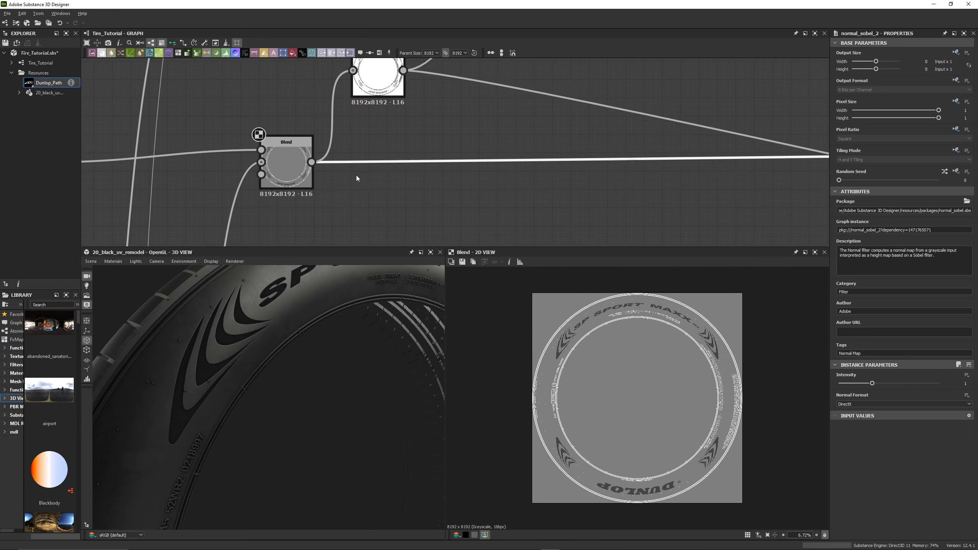
middle_drag(356, 176, 426, 183)
click(356, 171)
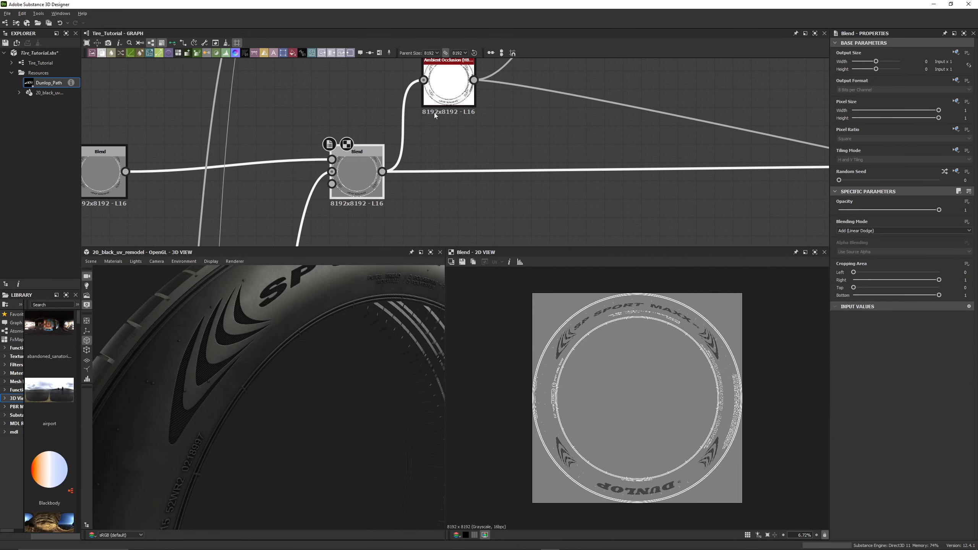
middle_drag(434, 113, 437, 154)
click(458, 130)
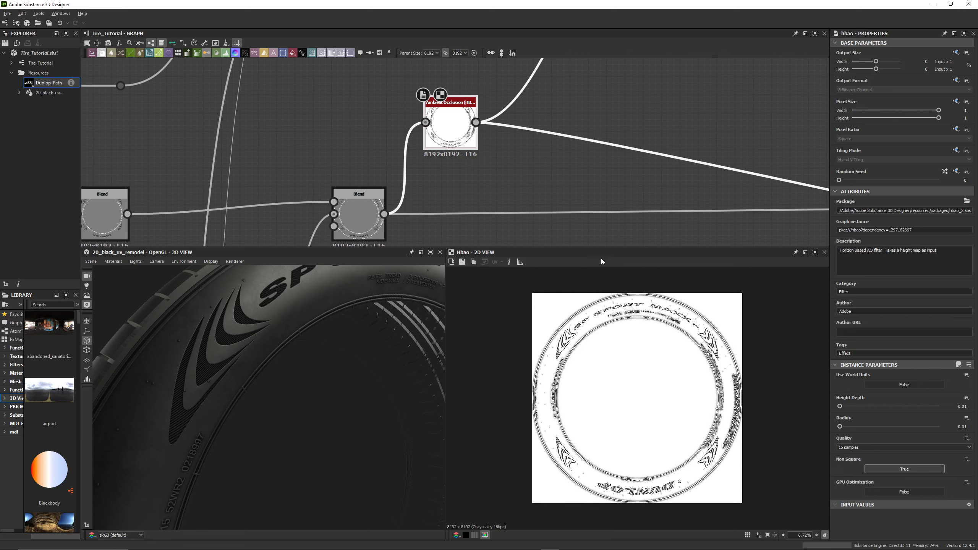
Trace the HBAO node to the Ambient Occlusion output, preview that output, and view the shaded sidewall on the tire.
scroll(667, 194, down, 3)
middle_drag(669, 197, 291, 92)
middle_drag(655, 181, 308, 138)
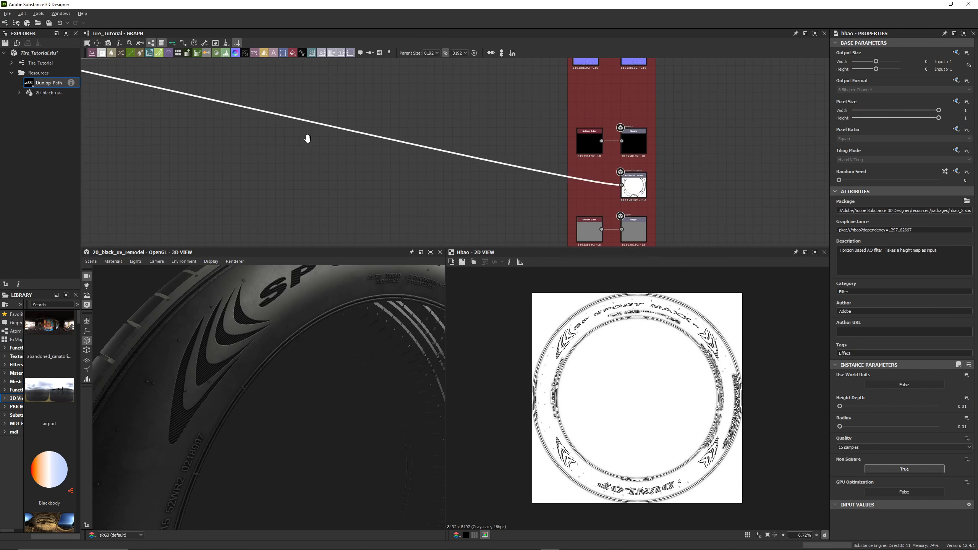
middle_drag(555, 174, 424, 144)
scroll(501, 166, up, 4)
click(532, 143)
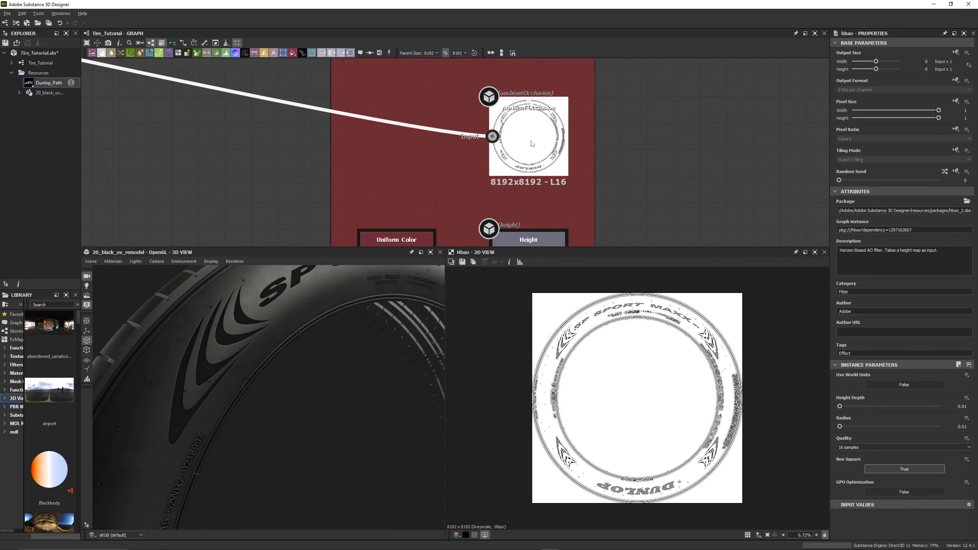
drag(356, 321, 434, 212)
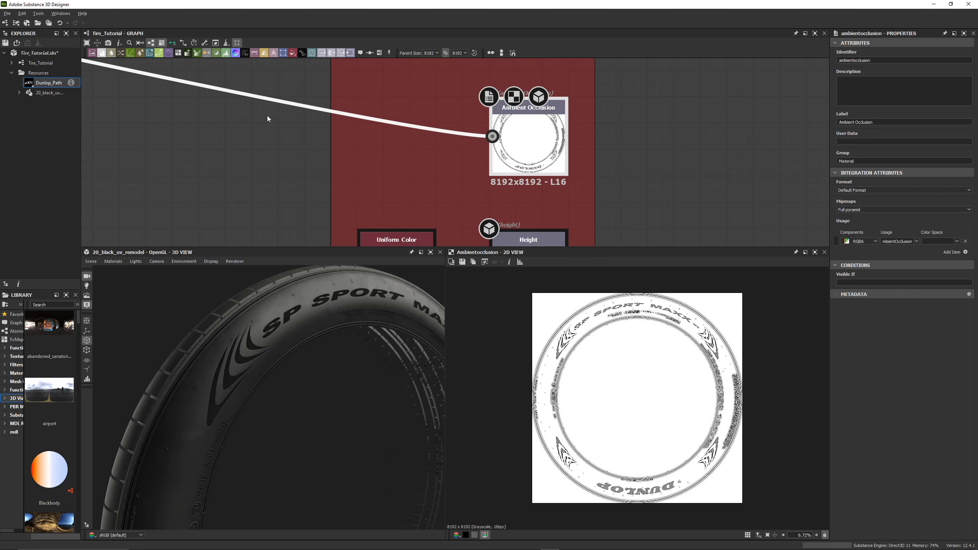
Try removing the Ambient Occlusion output's input connection to compare the tire's shading, and undo the removal.
drag(283, 81, 270, 138)
key(Delete)
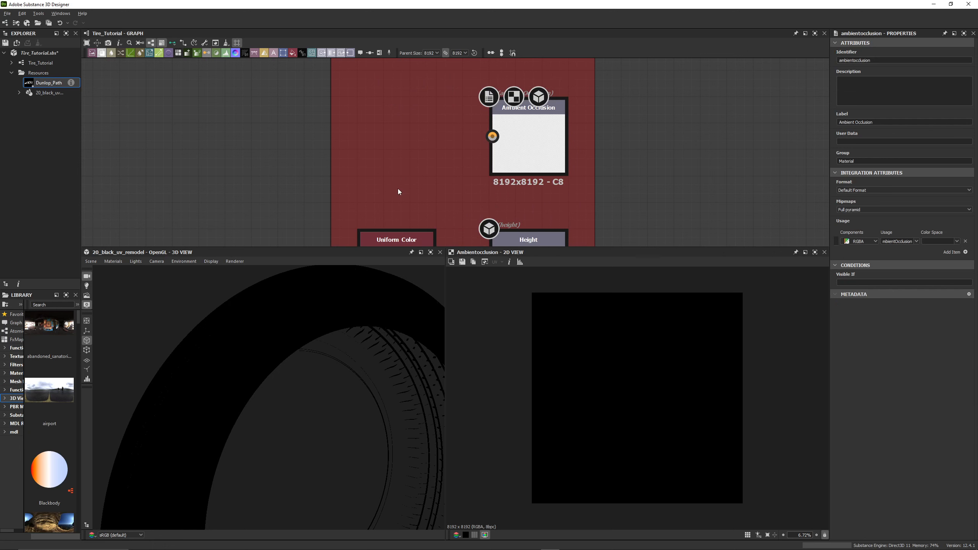
key(ctrl+z)
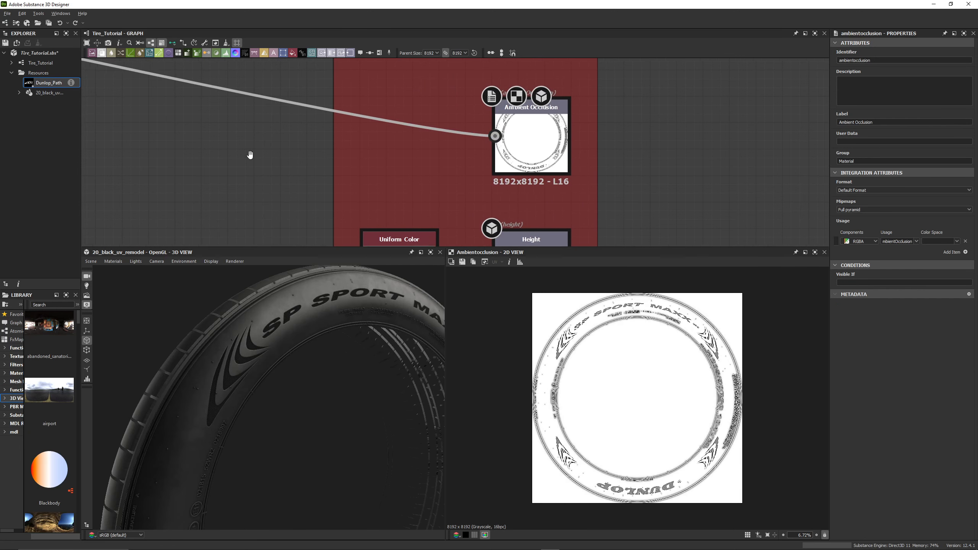
Find the Masks group in the graph, above the HBAO node.
scroll(350, 169, down, 3)
scroll(350, 168, down, 5)
middle_drag(304, 135, 530, 193)
scroll(319, 166, down, 3)
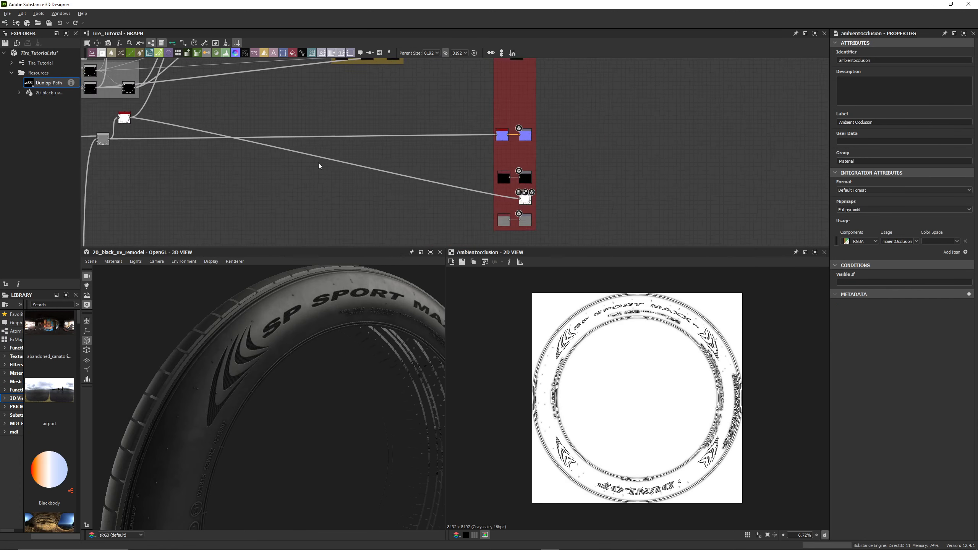
middle_drag(285, 148, 462, 152)
middle_drag(397, 116, 474, 157)
scroll(466, 158, up, 4)
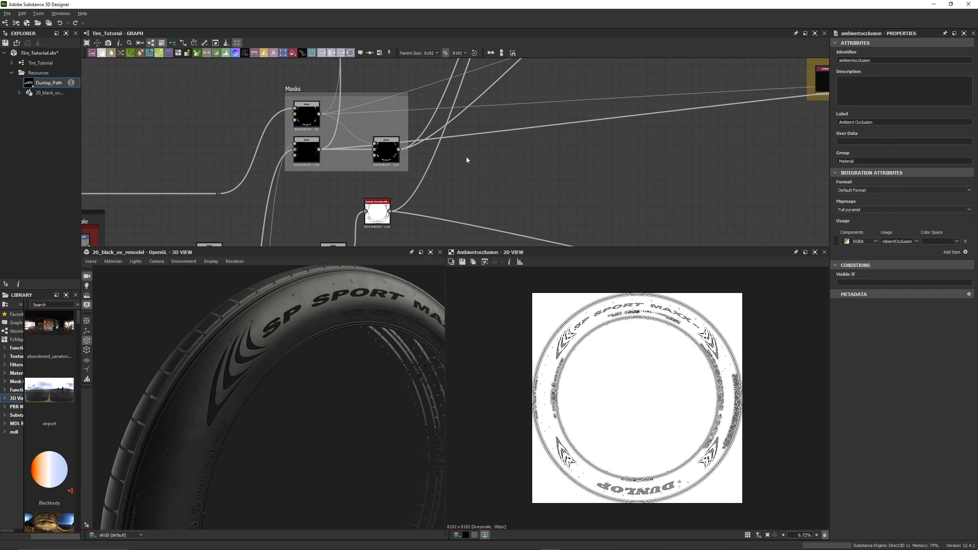
middle_drag(563, 152, 542, 154)
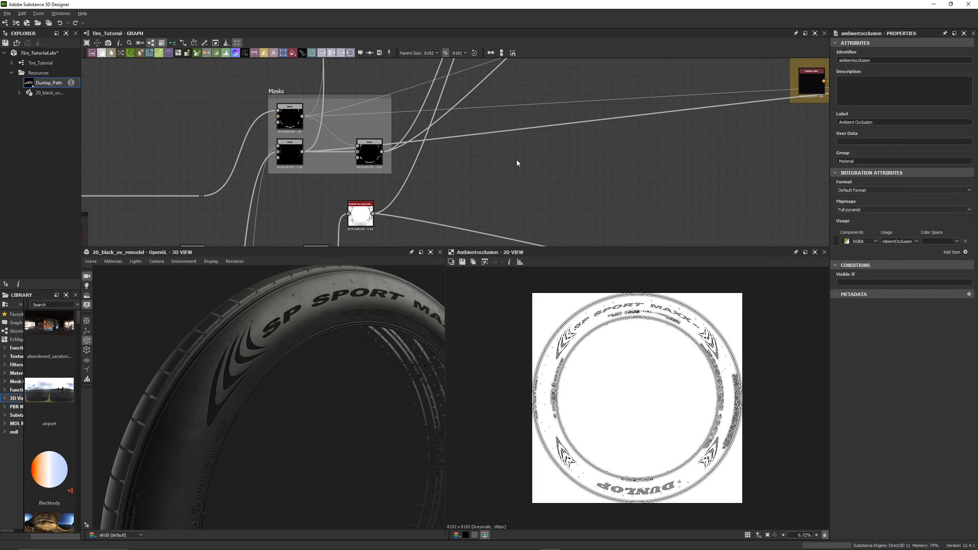
middle_drag(425, 152, 498, 154)
scroll(464, 157, up, 2)
middle_drag(399, 131, 471, 158)
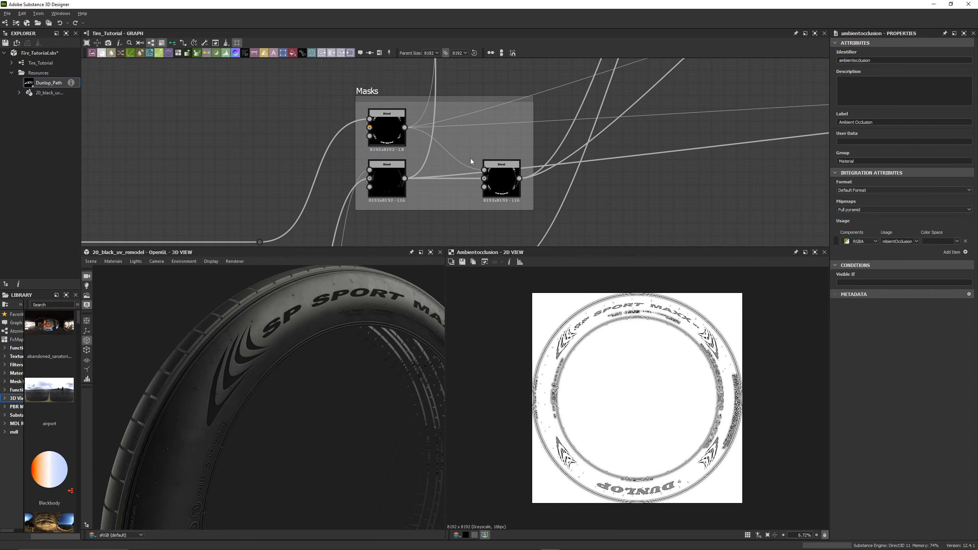
Preview the outputs of the Masks group's three Blend nodes: the large lettering, the fine text, and both combined.
double_click(388, 131)
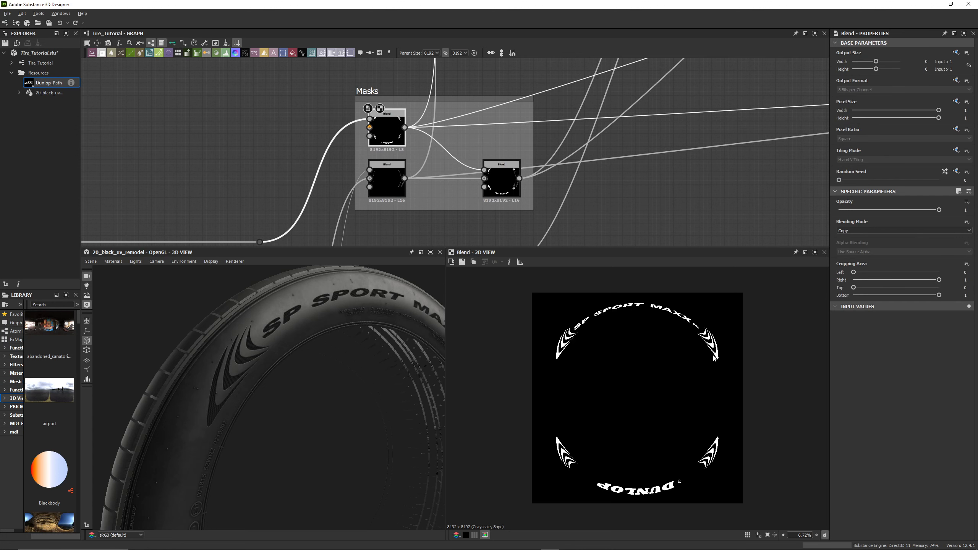
double_click(388, 182)
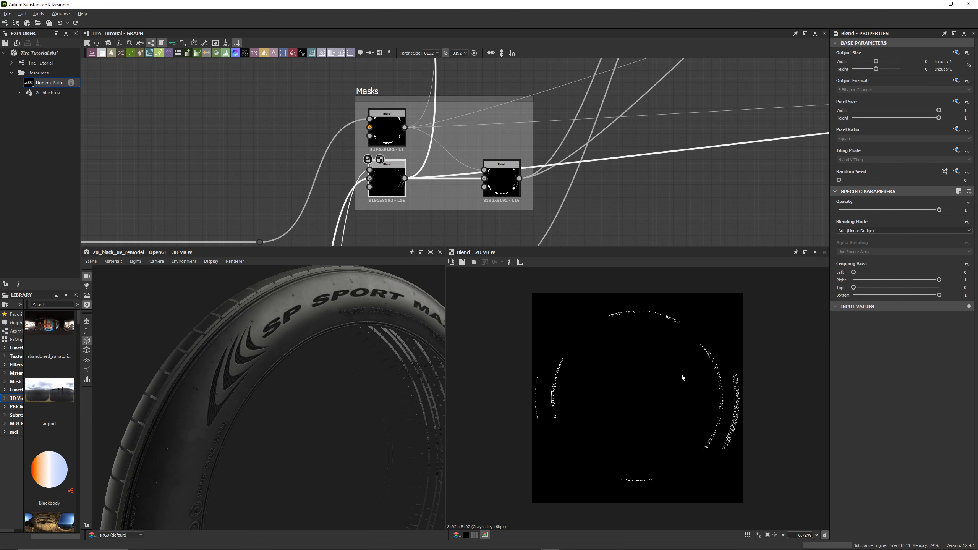
double_click(500, 176)
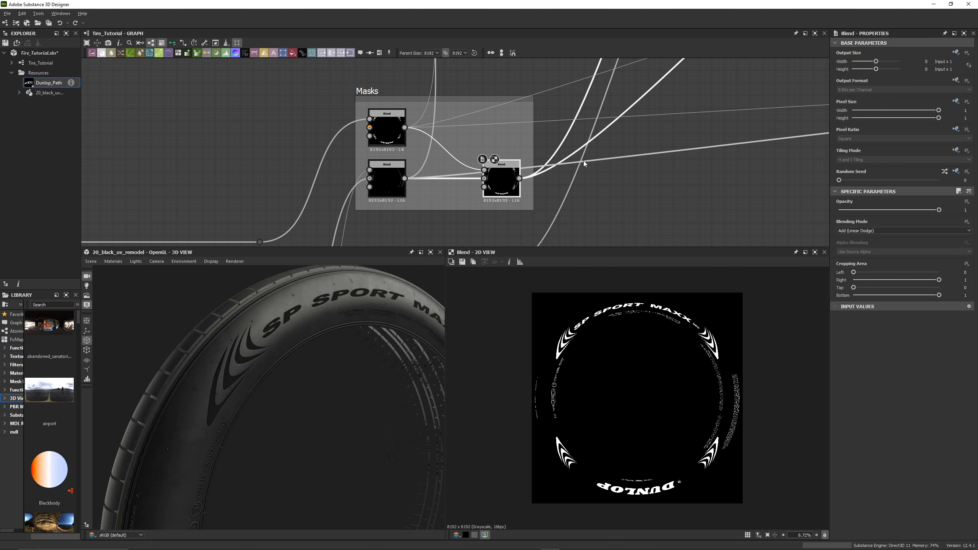
Trace the combined mask's connections past the Color group to the Roughness group's nodes.
scroll(584, 161, down, 4)
middle_drag(685, 118, 634, 176)
scroll(604, 160, down, 2)
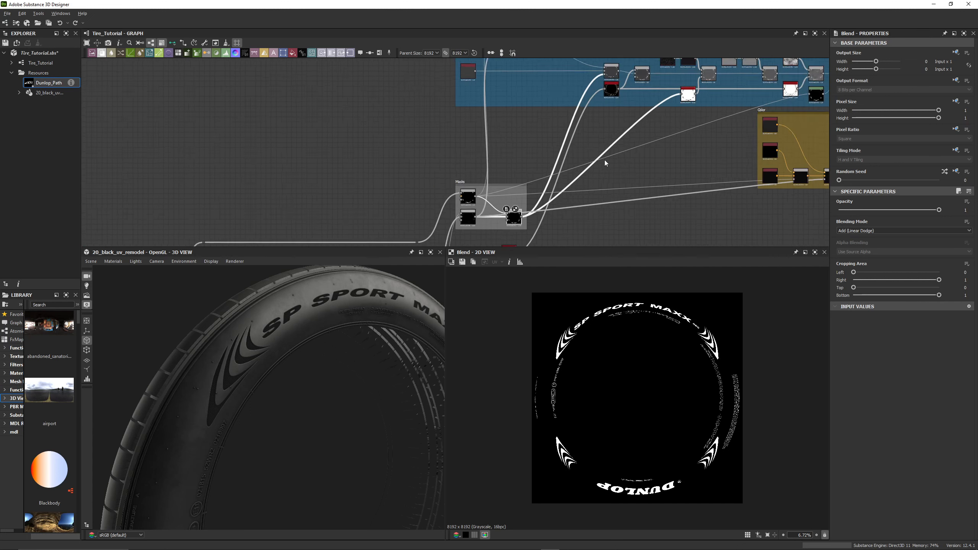
middle_drag(625, 134, 377, 101)
scroll(593, 118, up, 3)
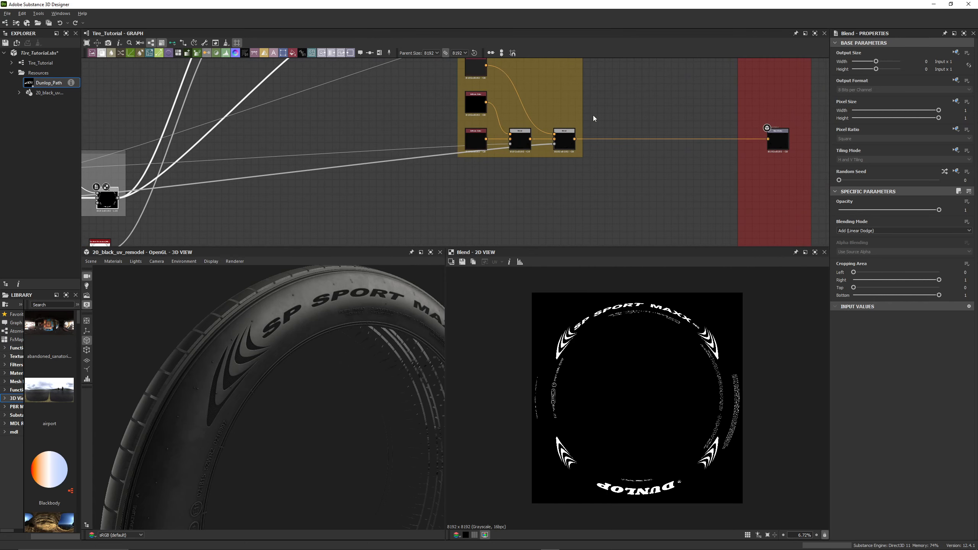
middle_drag(599, 113, 586, 125)
middle_drag(397, 118, 560, 219)
middle_drag(396, 146, 516, 181)
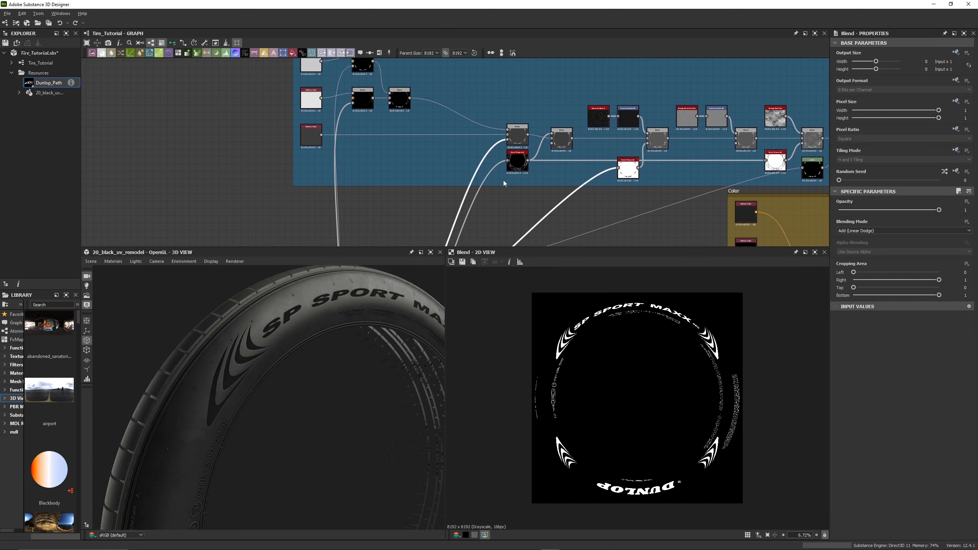
Inspect the sidewall and tread on the 3D tire, and preview the Roughness group's Blend node that combines lettering with the base value.
drag(344, 318, 362, 305)
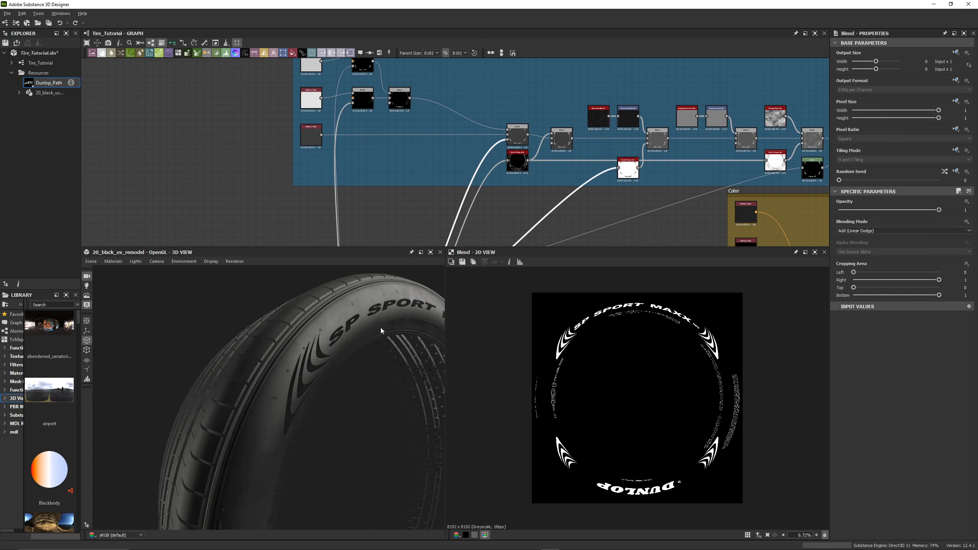
drag(379, 394, 371, 385)
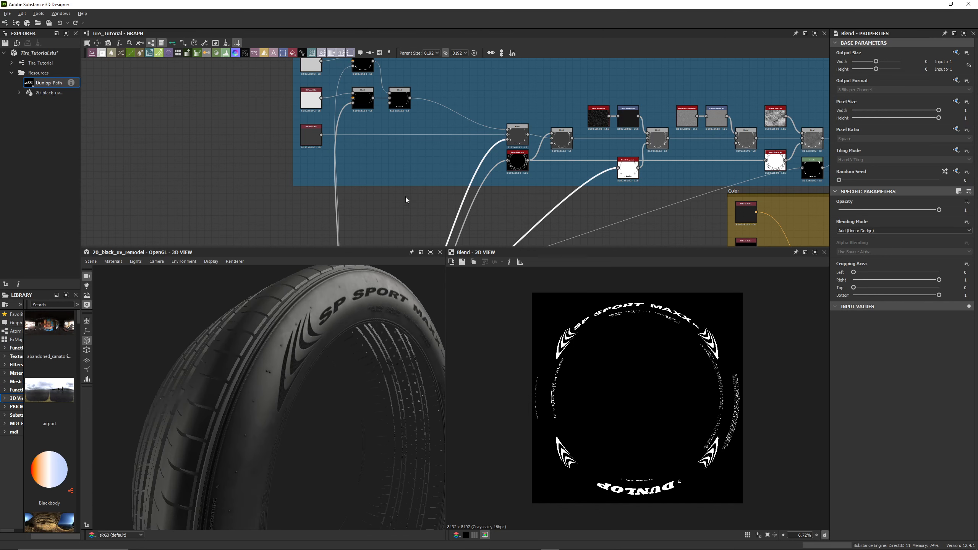
scroll(406, 196, up, 1)
middle_drag(420, 158, 455, 197)
double_click(593, 191)
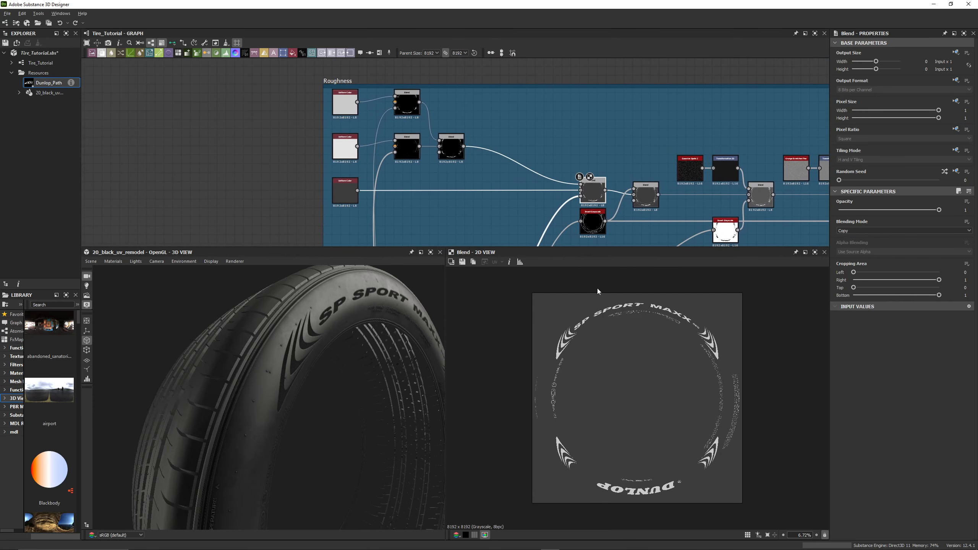
scroll(631, 379, up, 2)
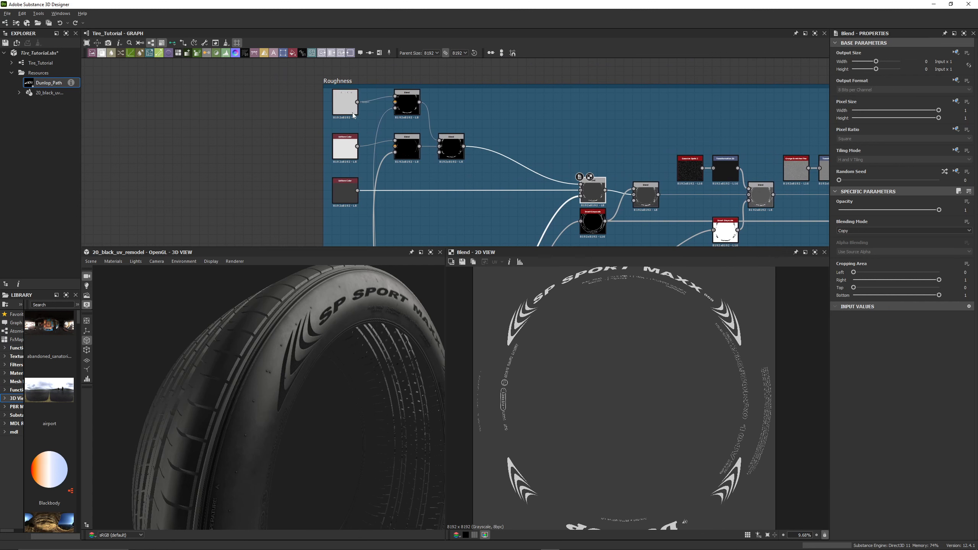
Preview the Roughness group's three Uniform Color nodes and the Blend node that masks the first one to the large lettering.
click(347, 103)
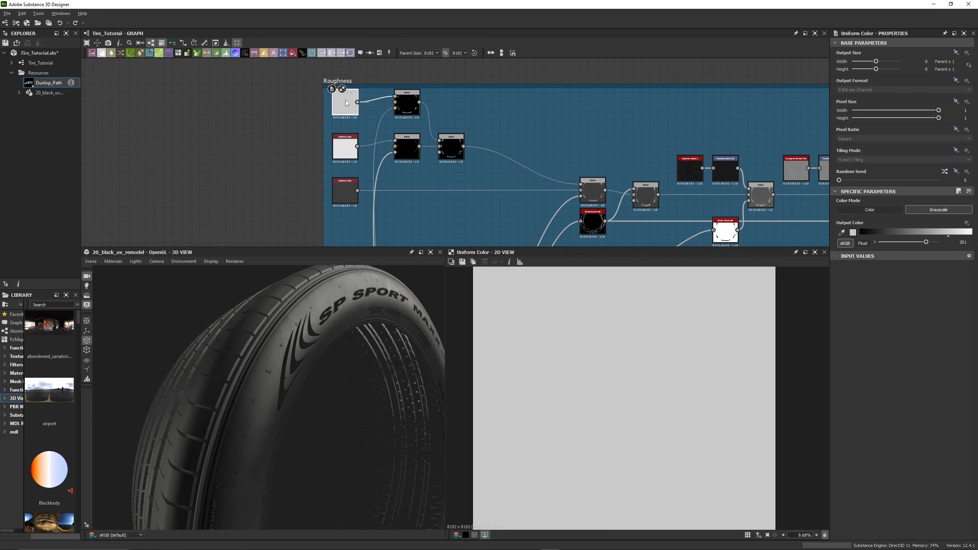
click(346, 148)
click(350, 183)
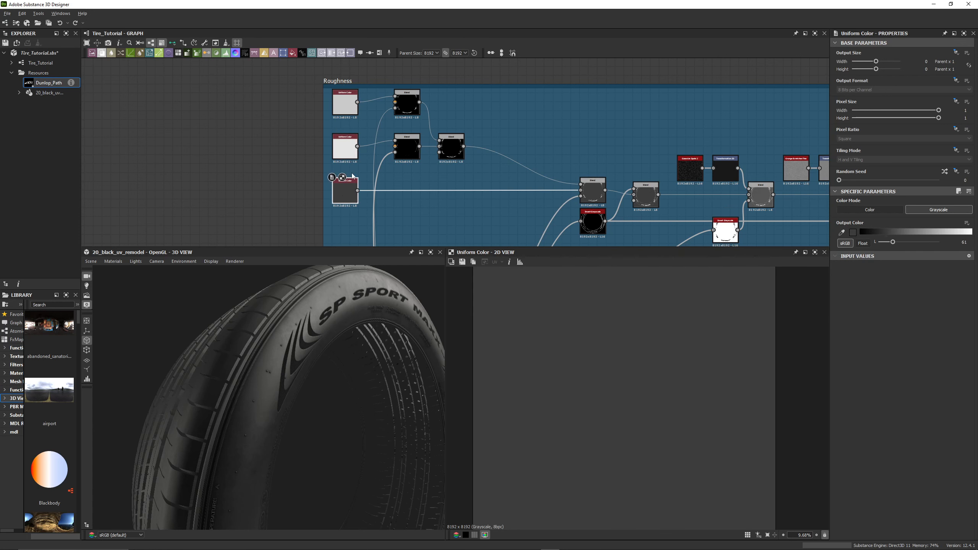
click(406, 101)
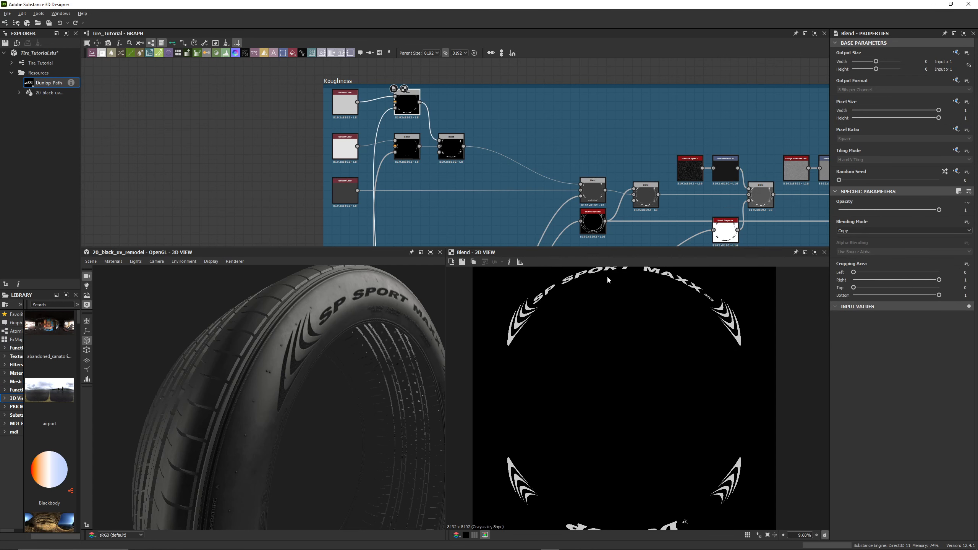
Preview the Roughness group's fine-text Blend and the Add (Linear Dodge) Blend combining both letterings, and return to the large-lettering Blend.
click(411, 150)
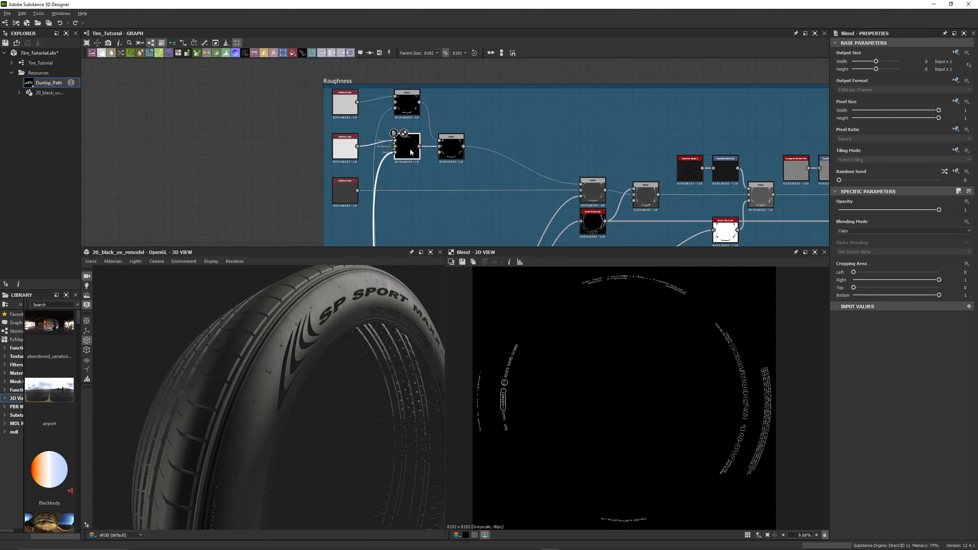
click(456, 153)
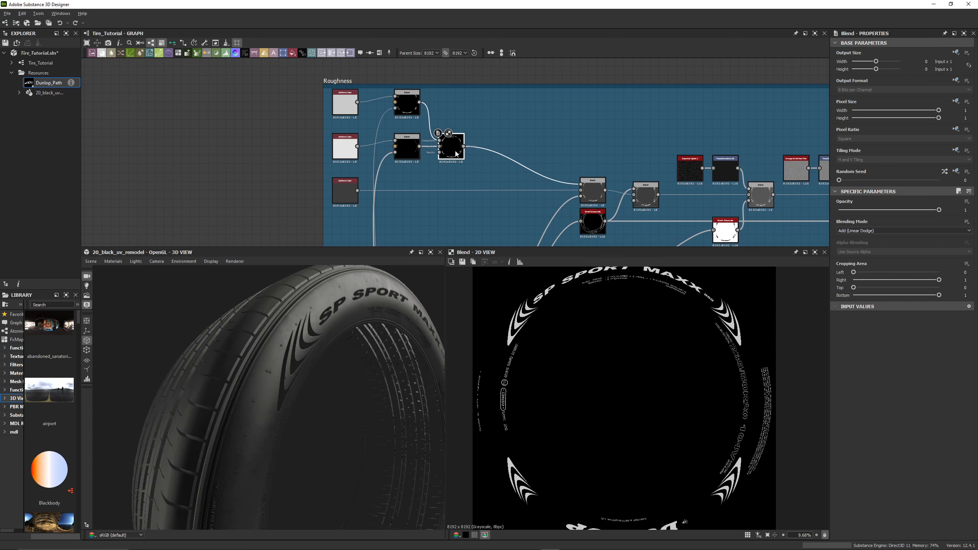
scroll(584, 308, down, 1)
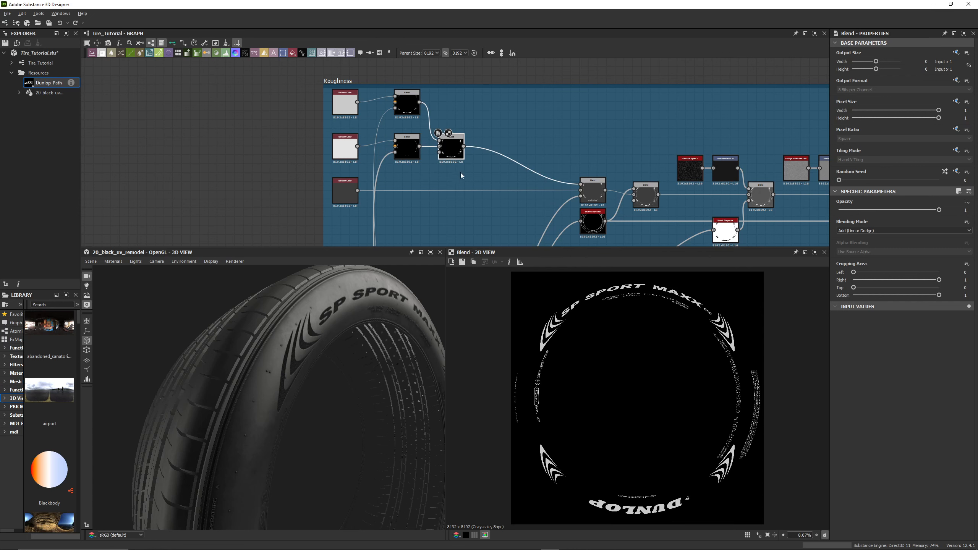
drag(377, 296, 378, 296)
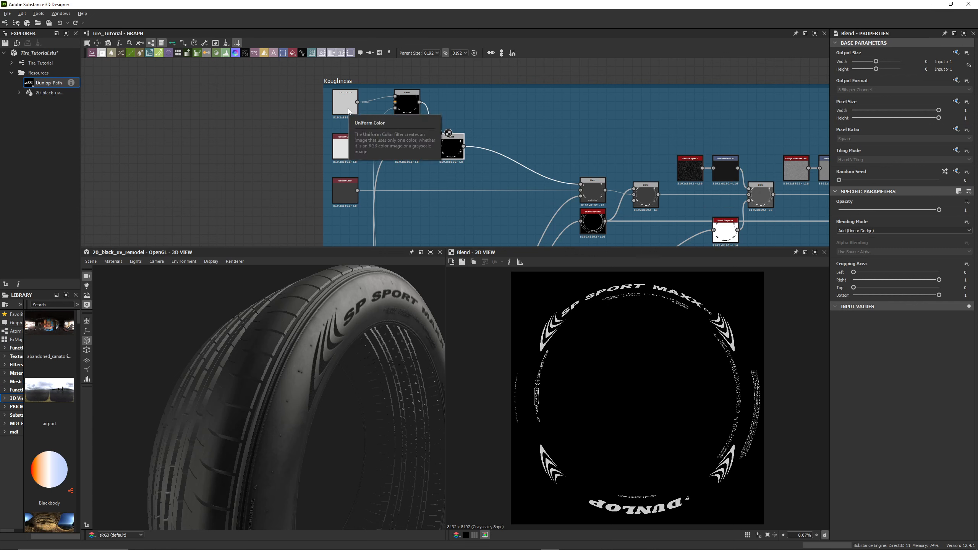
click(408, 110)
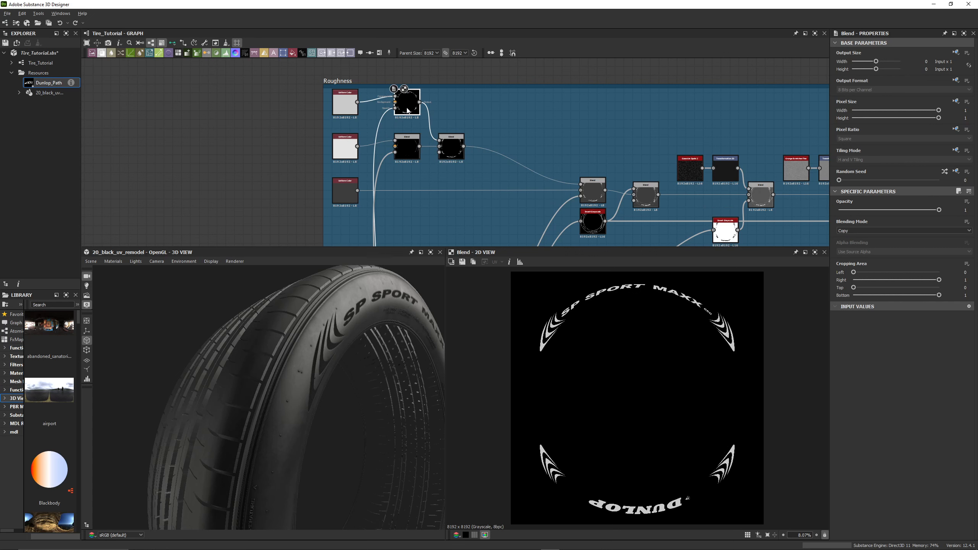
Set the first Uniform Color's greyscale value to 204, testing 0 and 91 on the tire's large lettering along the way.
click(348, 106)
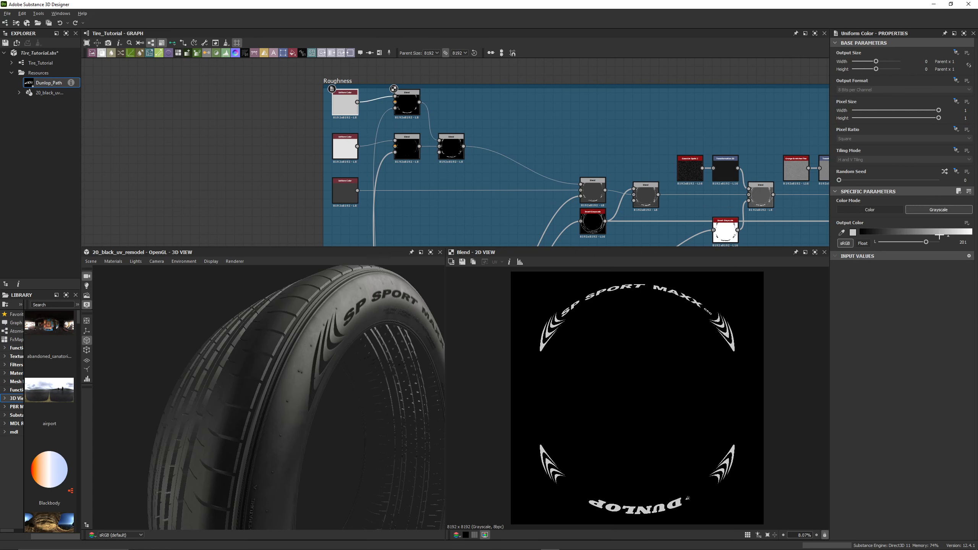
drag(939, 234, 847, 232)
drag(406, 332, 392, 375)
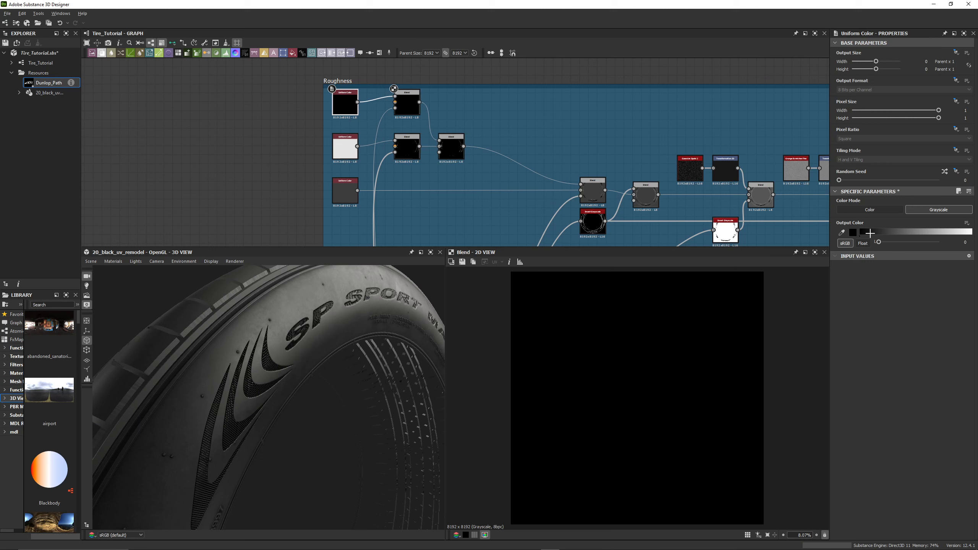
drag(870, 233, 900, 231)
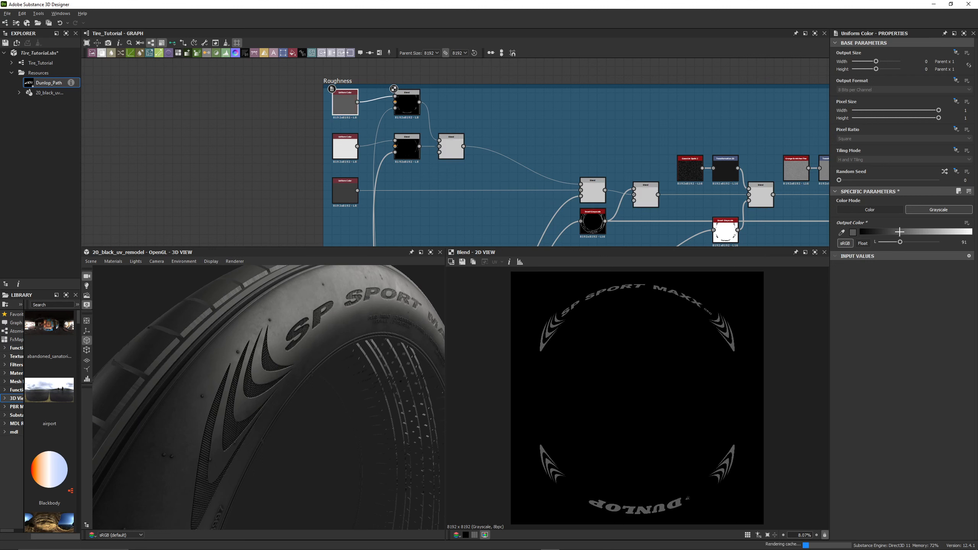
drag(900, 231, 951, 232)
Try greyscale values 121, 24 and 0 on the second Uniform Color, and return it to 227.
click(342, 147)
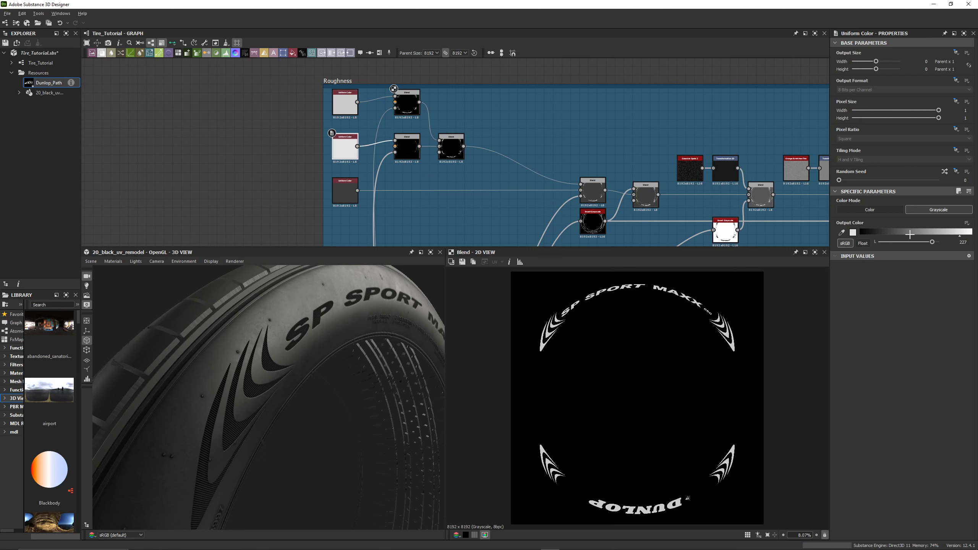
click(913, 234)
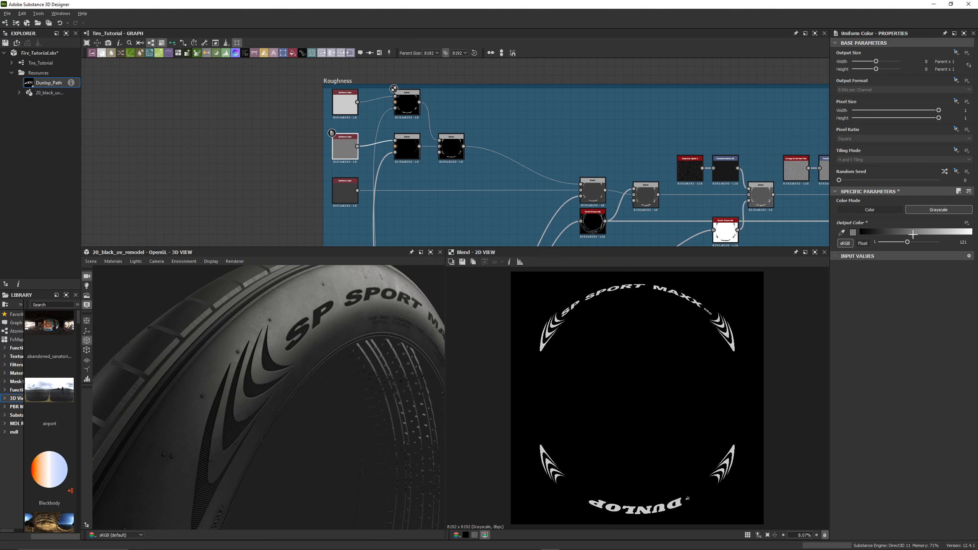
click(911, 234)
click(869, 236)
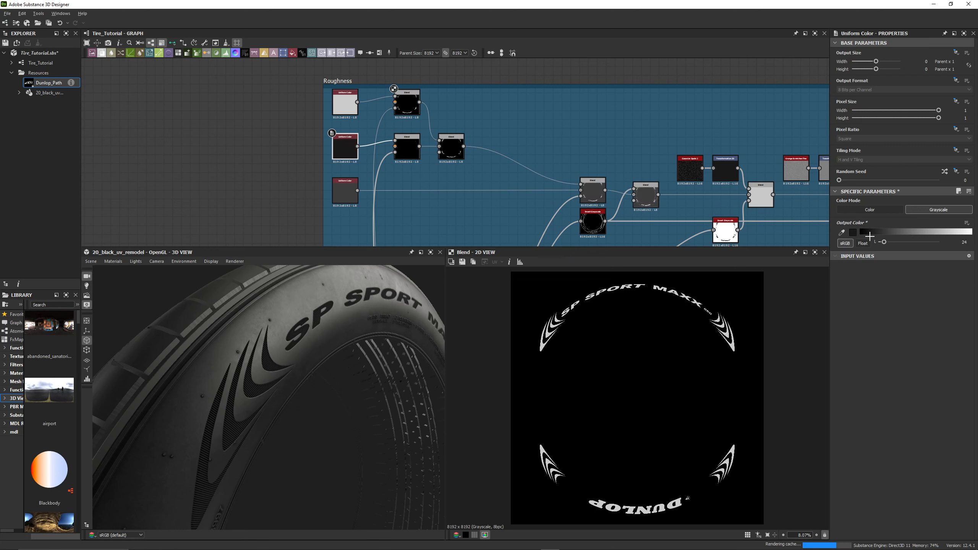
drag(870, 236, 853, 237)
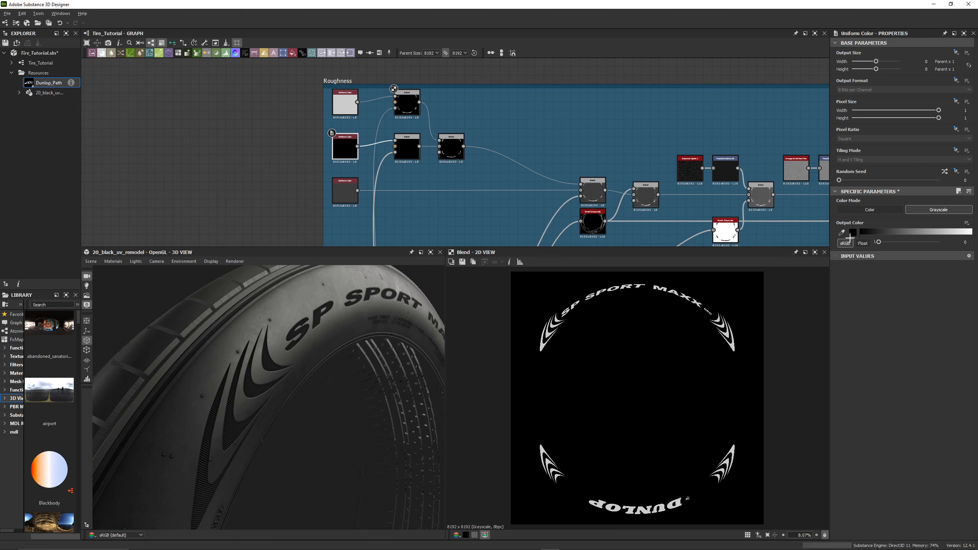
drag(850, 237, 960, 233)
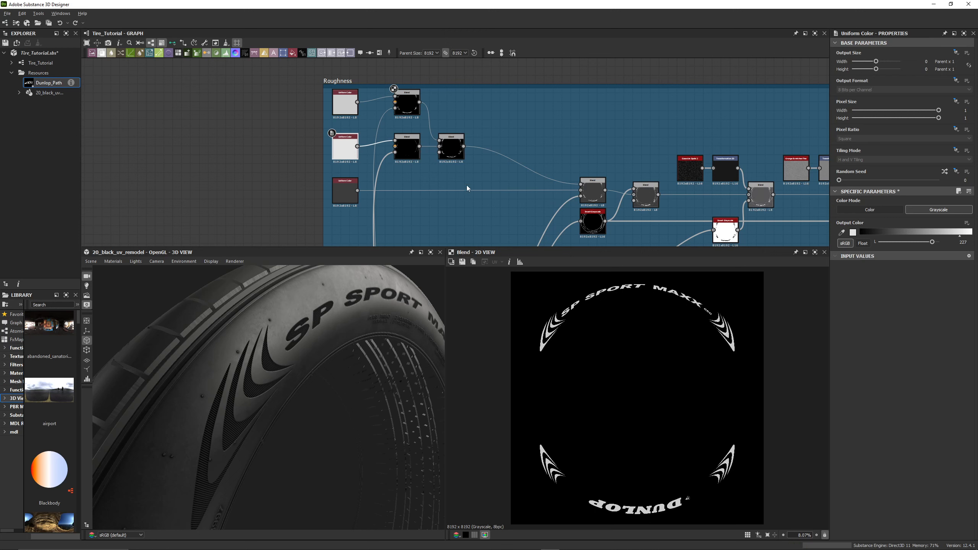
Set the second Uniform Color to 0 while inspecting the fine sidewall text, trying 143 and undoing that change.
drag(388, 337, 236, 372)
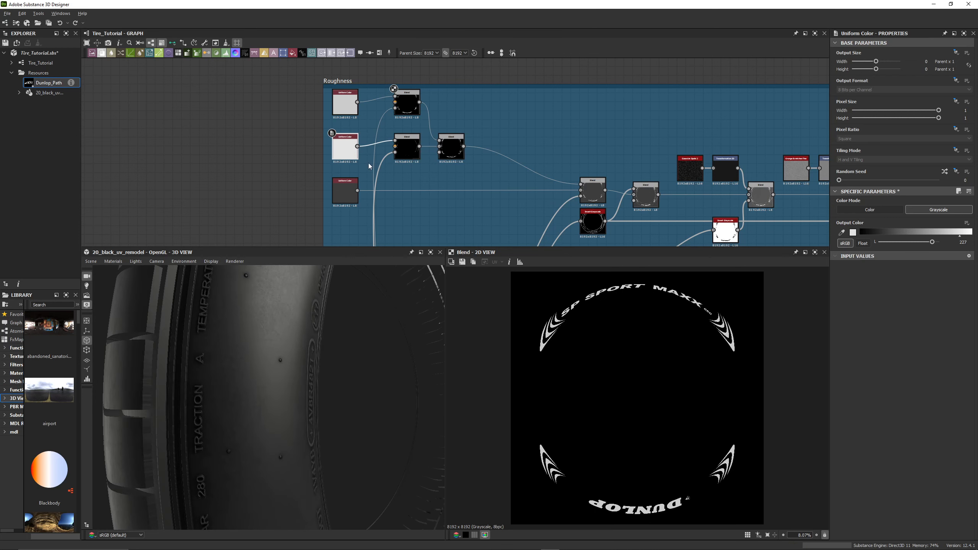
drag(937, 231, 818, 222)
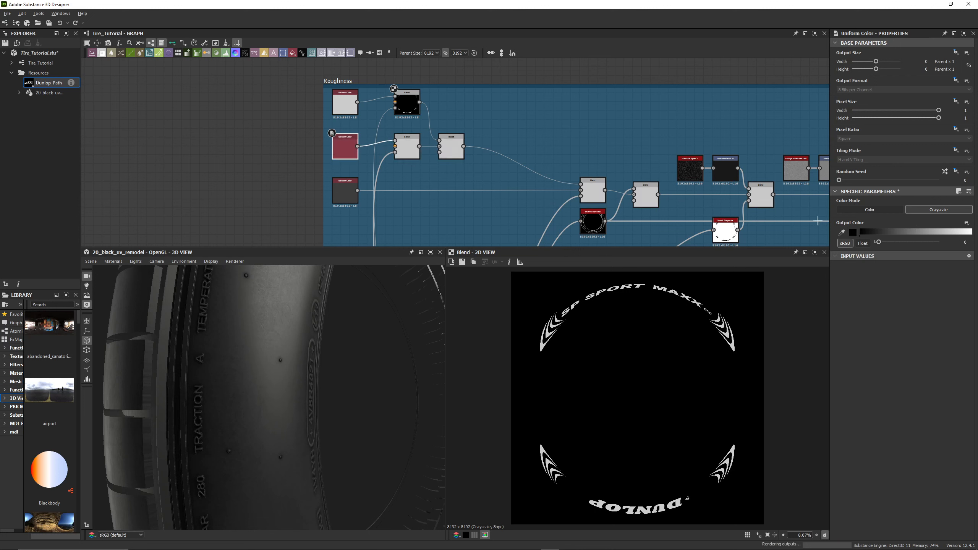
drag(210, 350, 287, 383)
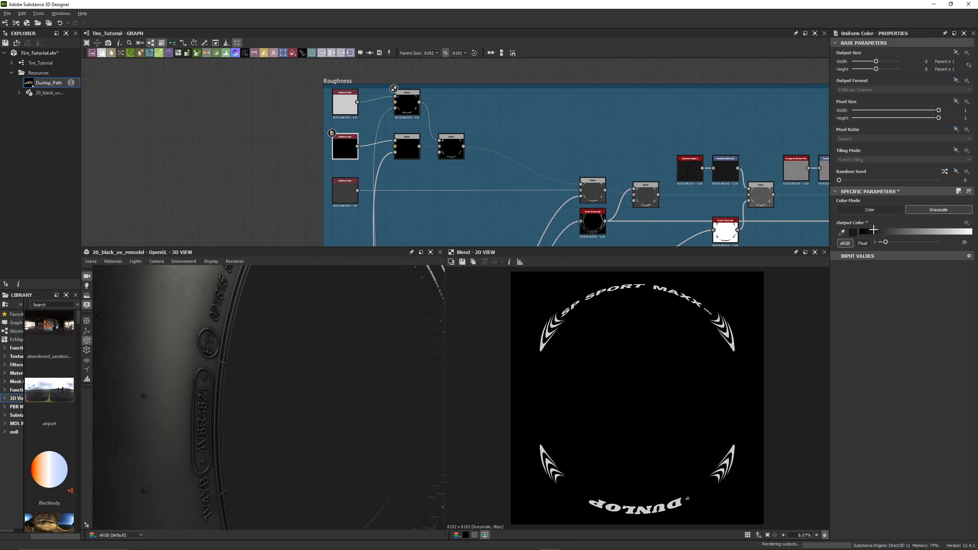
drag(878, 241, 922, 230)
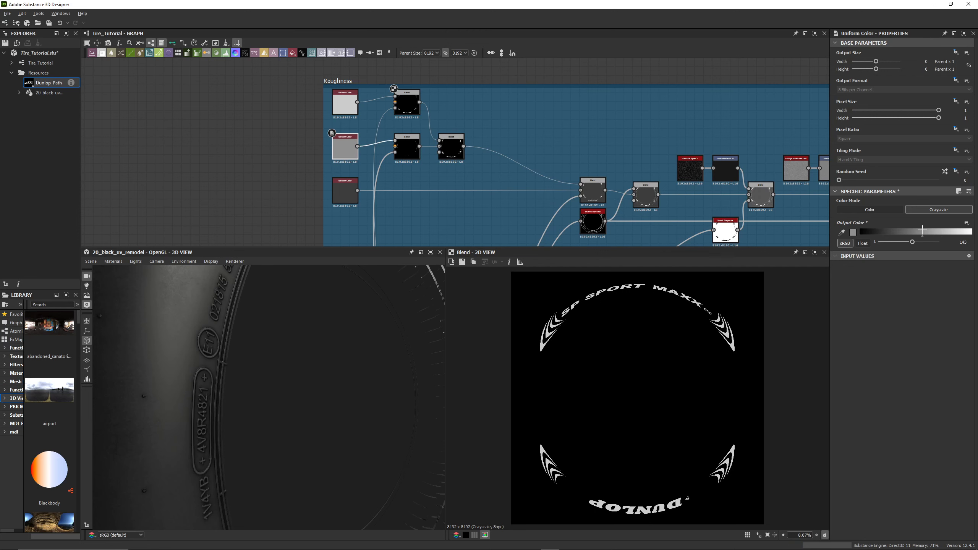
key(ctrl+z)
key(ctrl+z)
Set the third Uniform Color's base roughness value to 31, trying 18 and undoing that change.
middle_drag(451, 189, 459, 179)
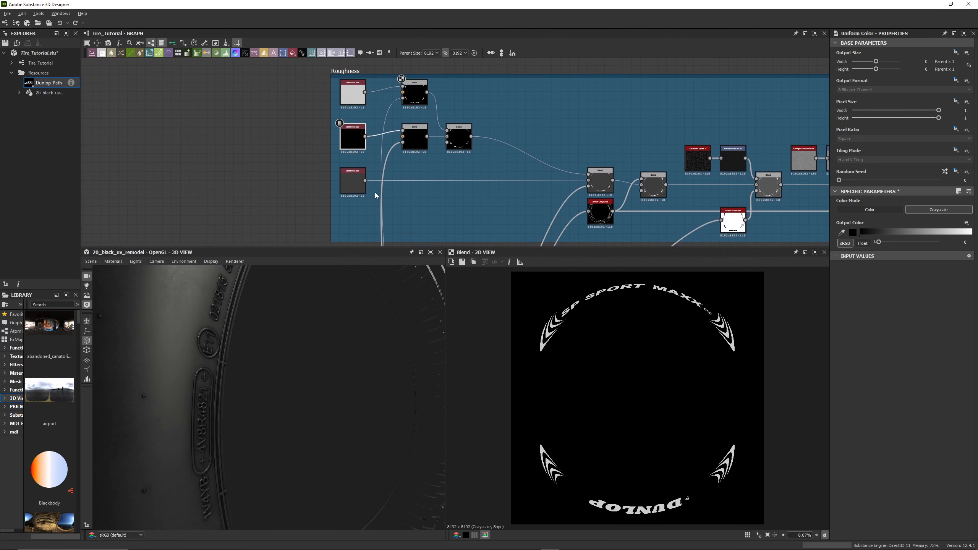
click(359, 192)
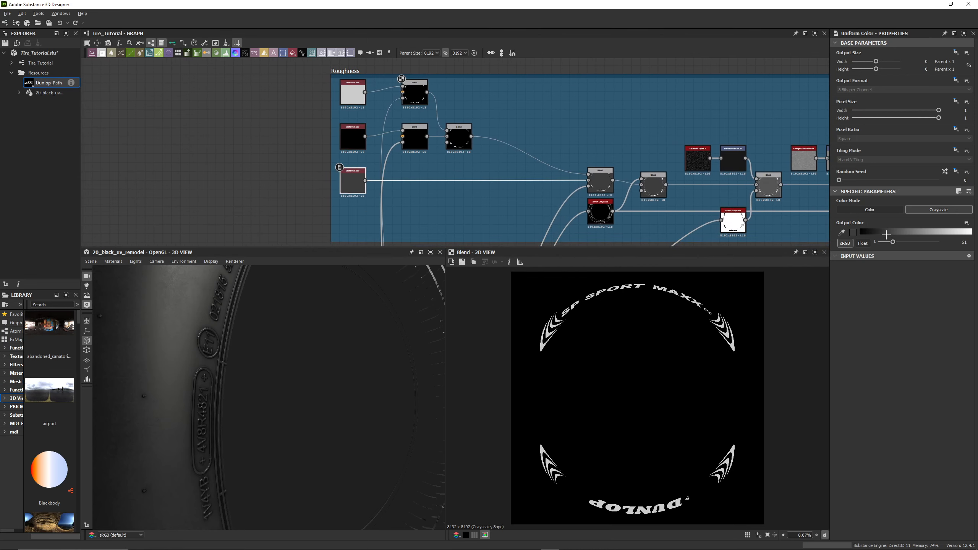
drag(890, 234, 873, 234)
drag(270, 345, 346, 325)
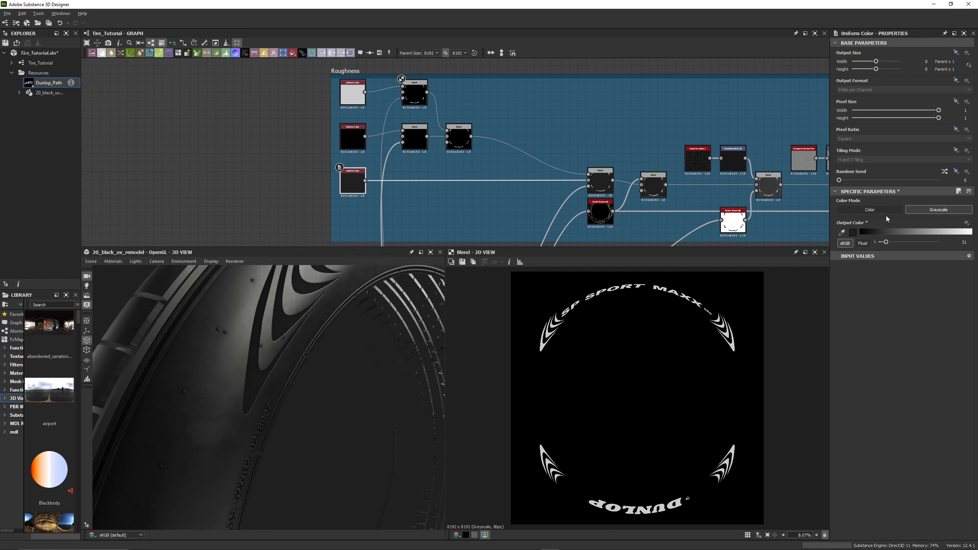
mouse_move(877, 231)
mouse_down()
mouse_move(854, 233)
mouse_move(868, 234)
mouse_up()
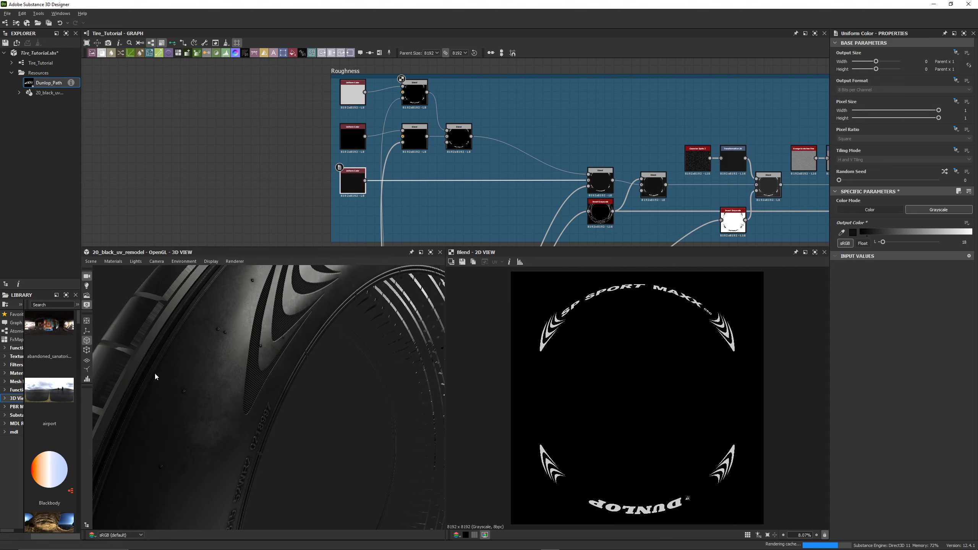
key(ctrl+z)
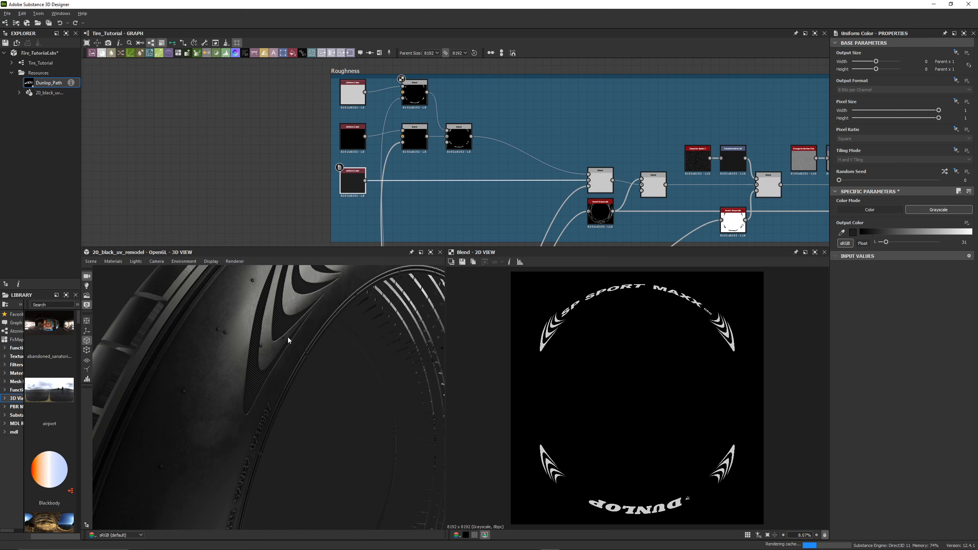
Review the first Uniform Color and its Blend node, and trace the mask connections running down out of the Roughness group.
middle_drag(471, 167, 475, 172)
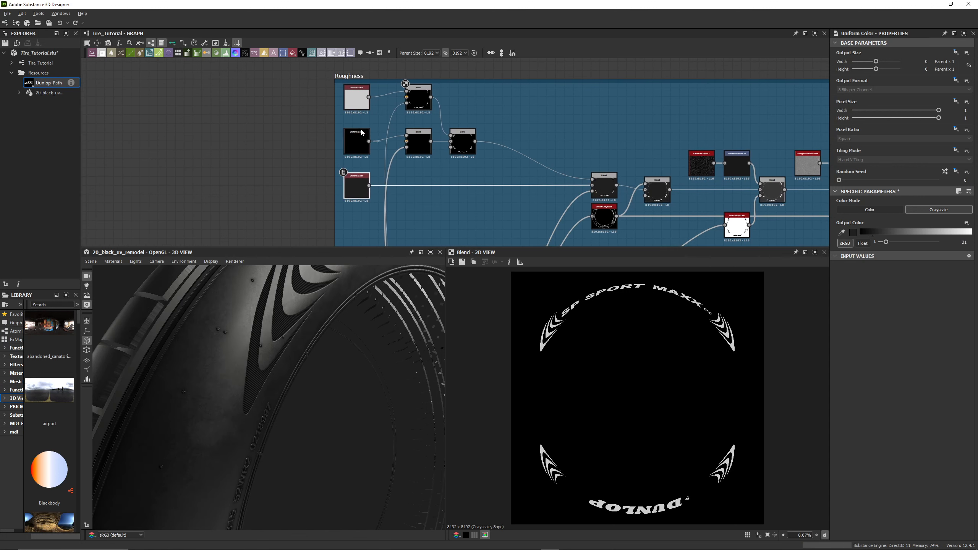
click(355, 98)
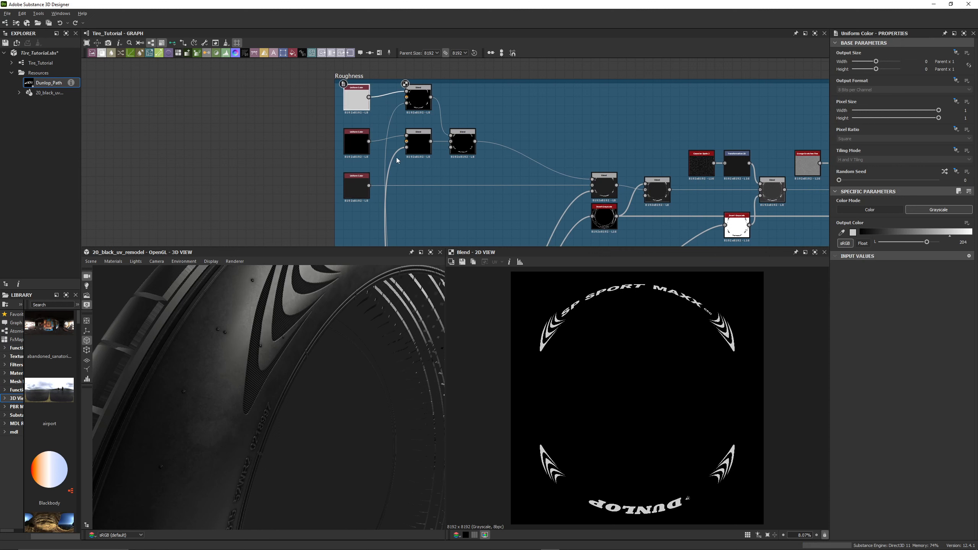
click(420, 99)
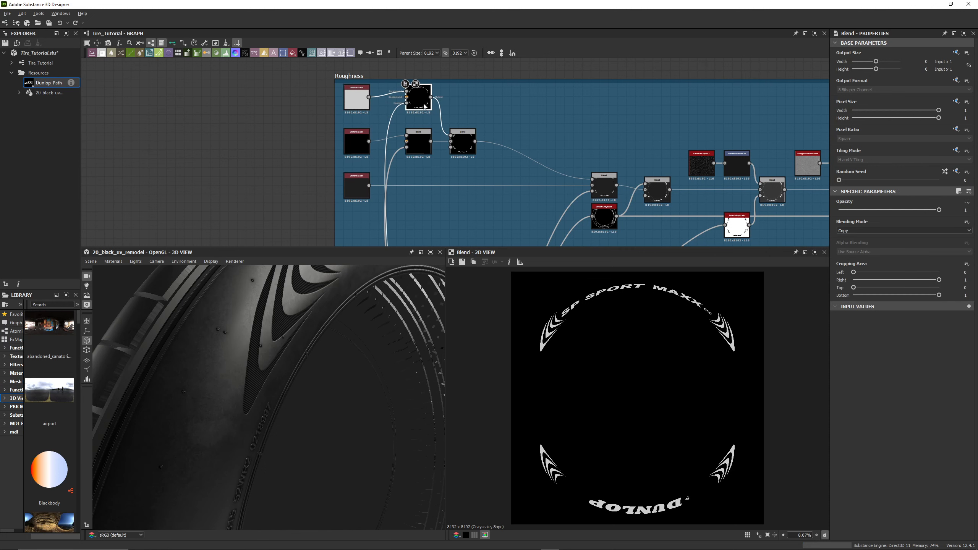
middle_drag(442, 207, 459, 76)
middle_drag(397, 202, 427, 221)
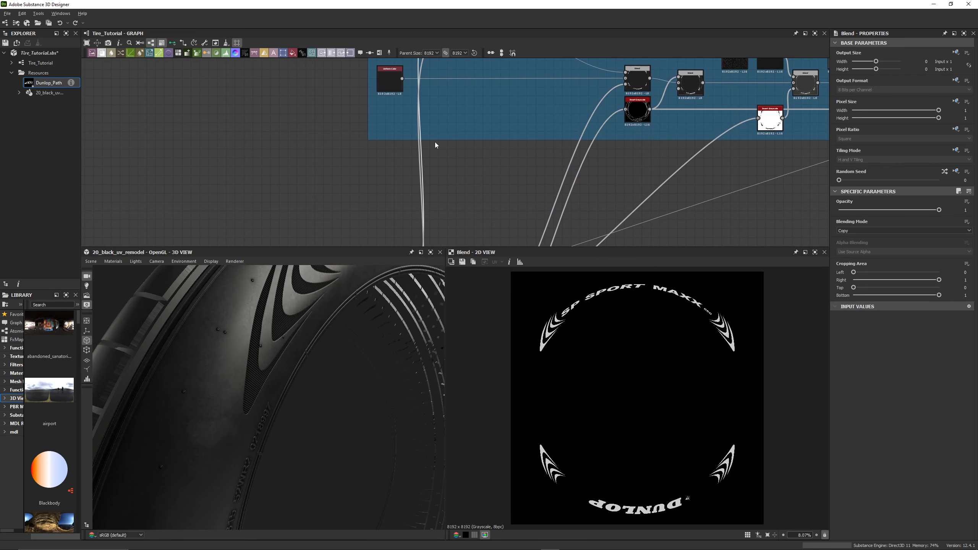
middle_drag(435, 145, 418, 230)
middle_drag(464, 94, 463, 117)
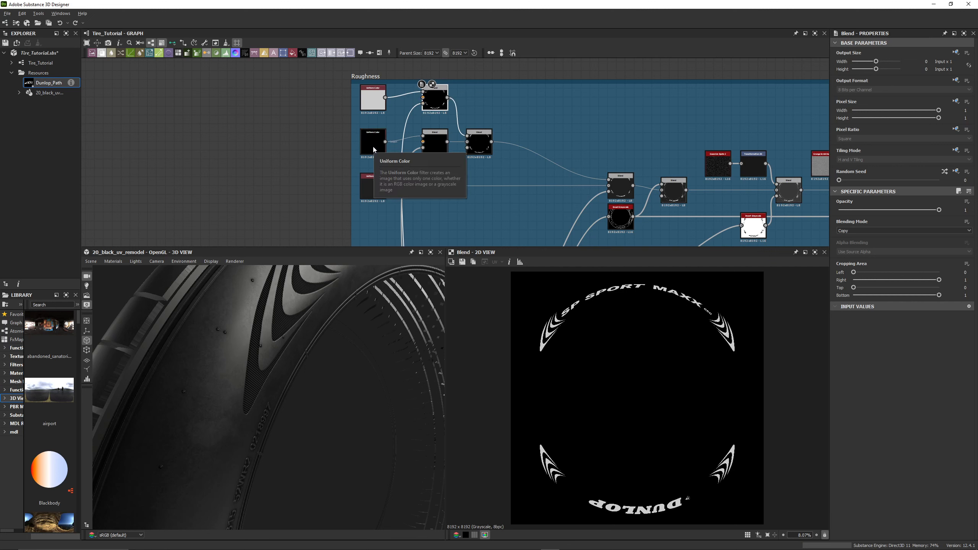
Check the Blend masking the second Uniform Color, and preview the Add (Linear Dodge) Blend that joins both lettering values.
click(438, 149)
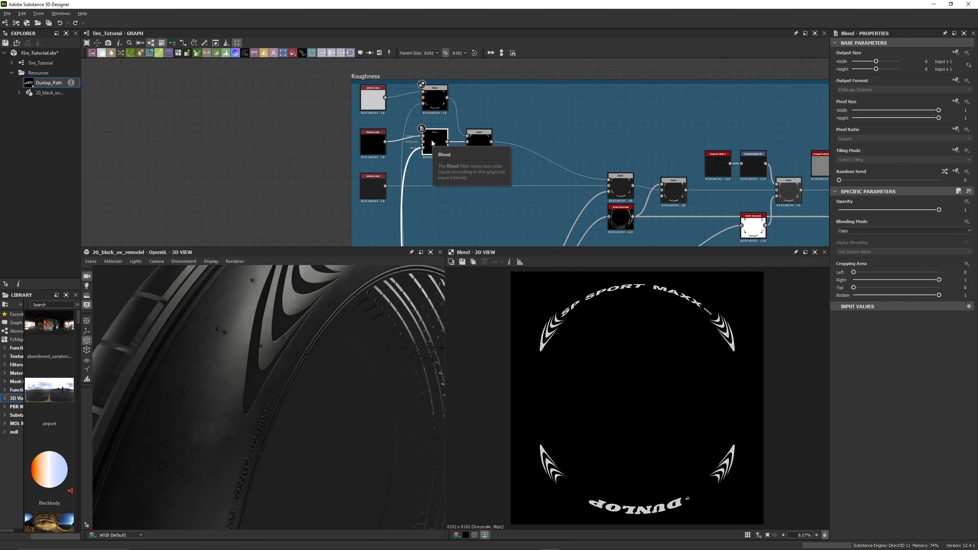
click(479, 143)
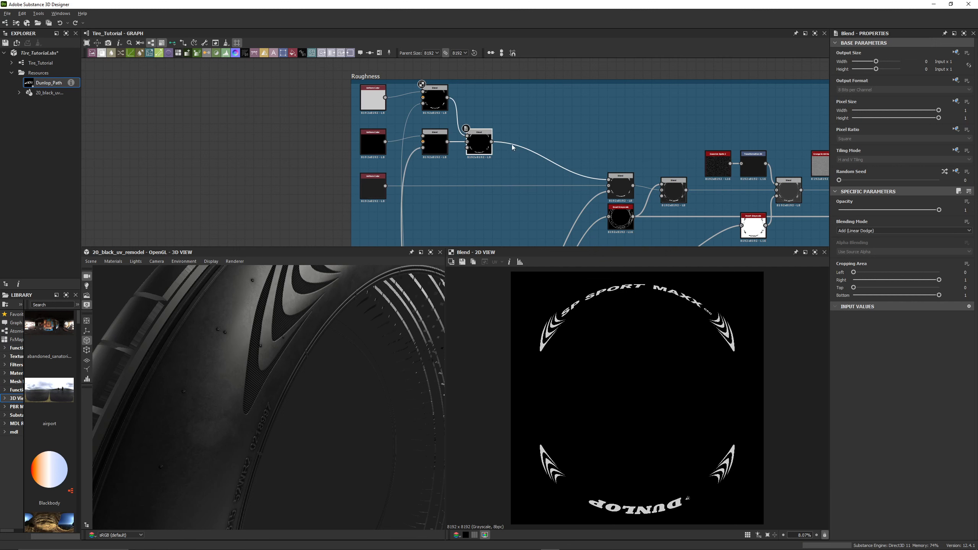
double_click(479, 142)
middle_drag(545, 140, 507, 128)
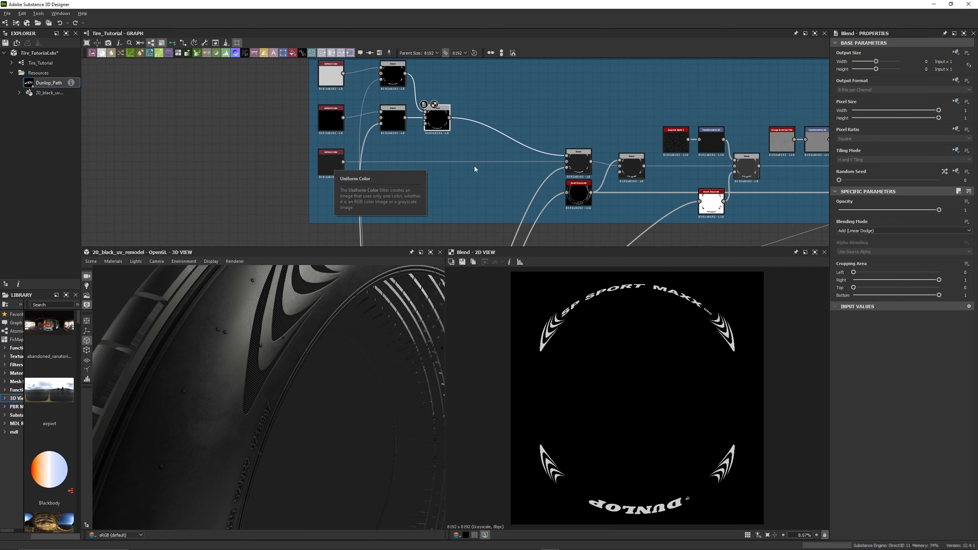
Preview the Blend that lays the lettering over the base roughness value, and the Masks group's combined mask that drives it.
click(578, 164)
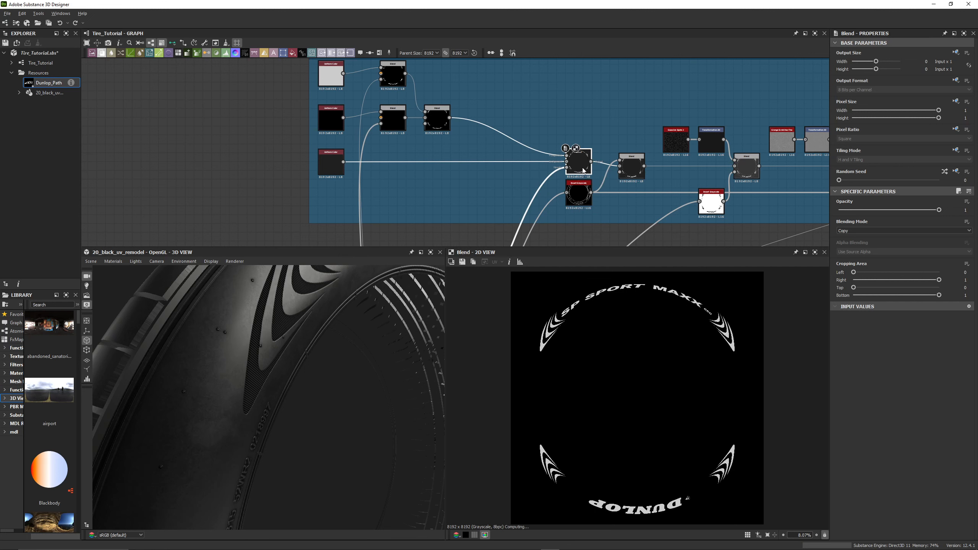
middle_drag(498, 216, 509, 196)
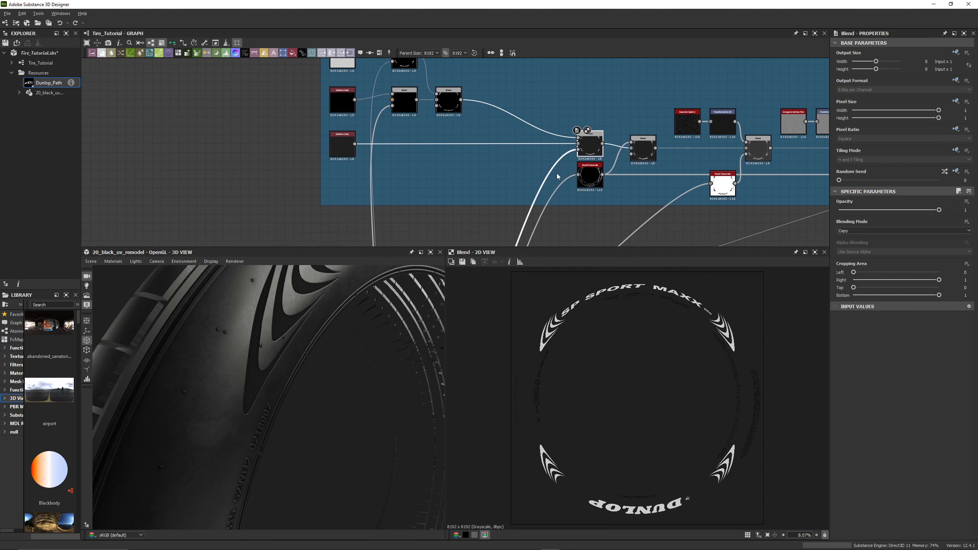
mouse_move(494, 235)
middle_down()
mouse_move(541, 83)
mouse_move(524, 162)
middle_up()
double_click(496, 180)
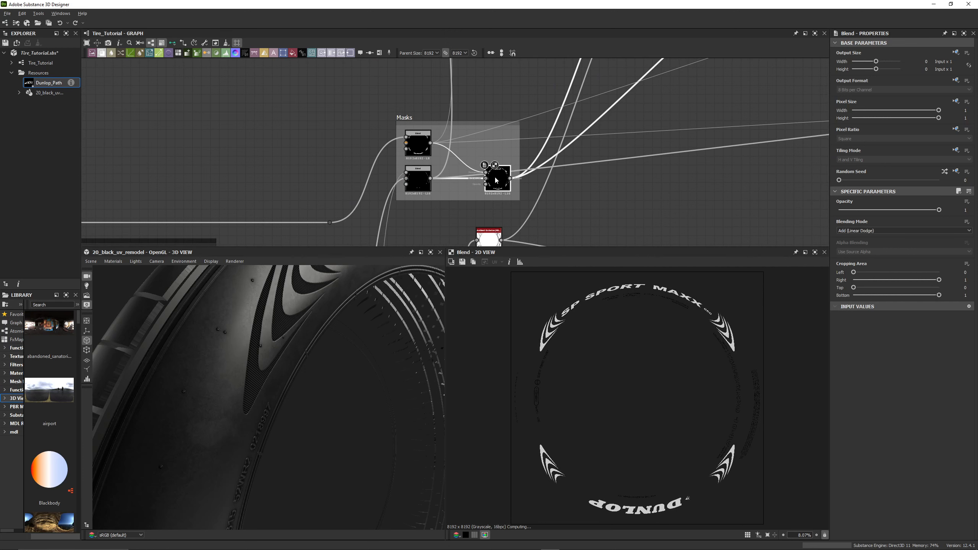
middle_drag(624, 86, 530, 177)
mouse_move(617, 65)
middle_down()
mouse_move(552, 179)
mouse_move(564, 150)
mouse_move(556, 183)
mouse_move(561, 173)
middle_up()
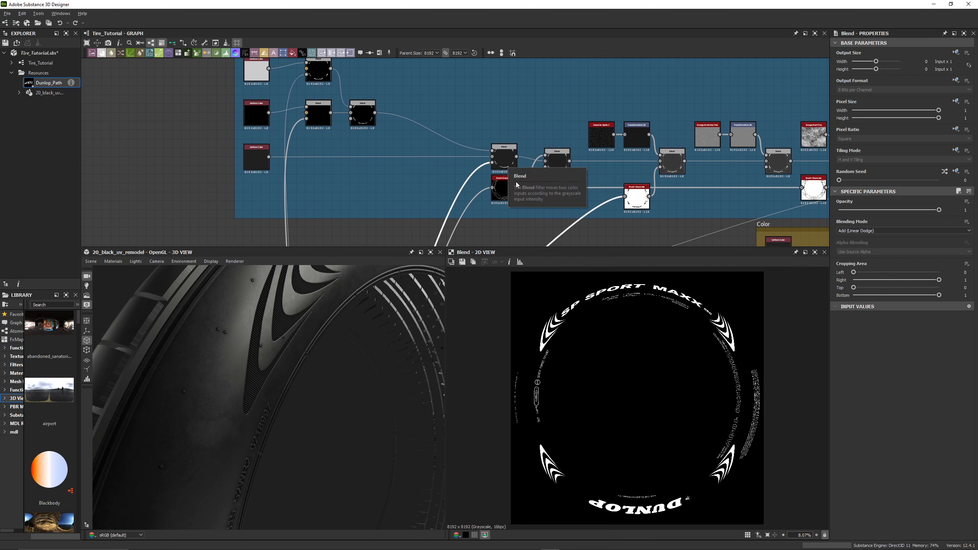
double_click(507, 161)
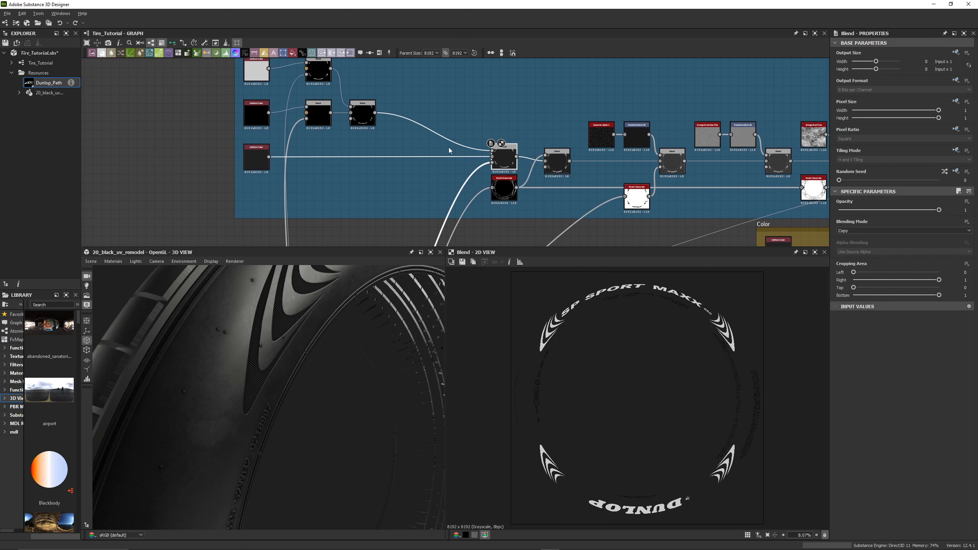
Check the base roughness Uniform Color in the Roughness group and the Copy Blend that combines it with the lettering.
scroll(449, 147, up, 1)
middle_drag(516, 161, 565, 204)
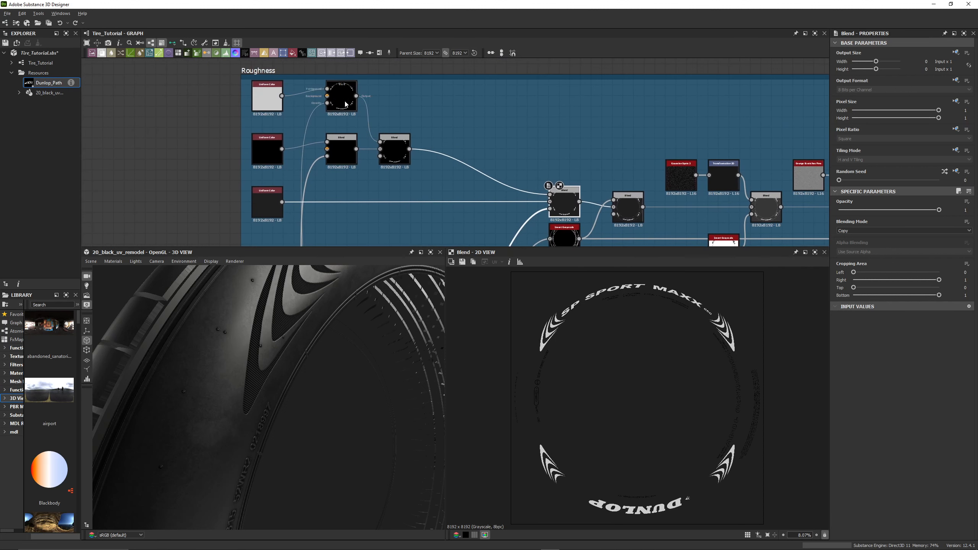
middle_drag(464, 182, 490, 157)
click(290, 178)
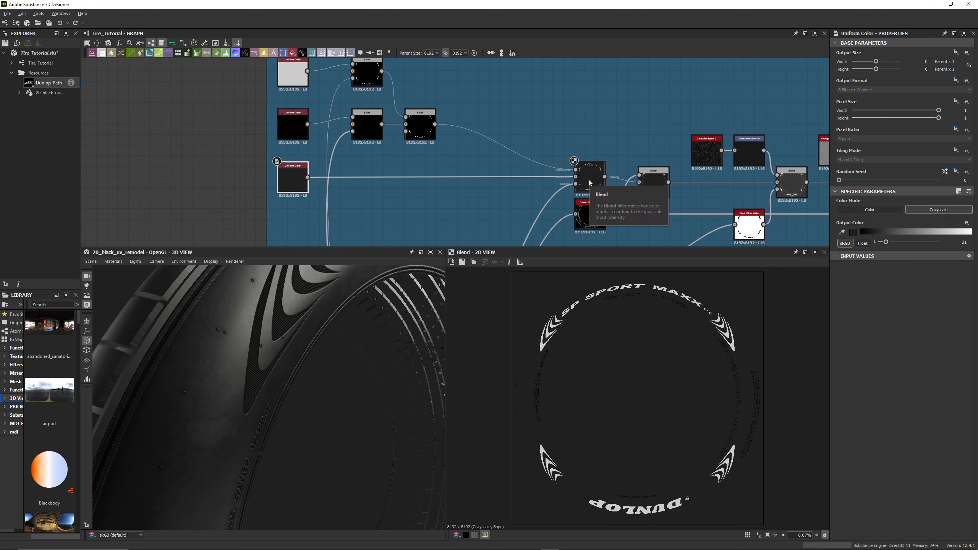
middle_drag(590, 183, 523, 147)
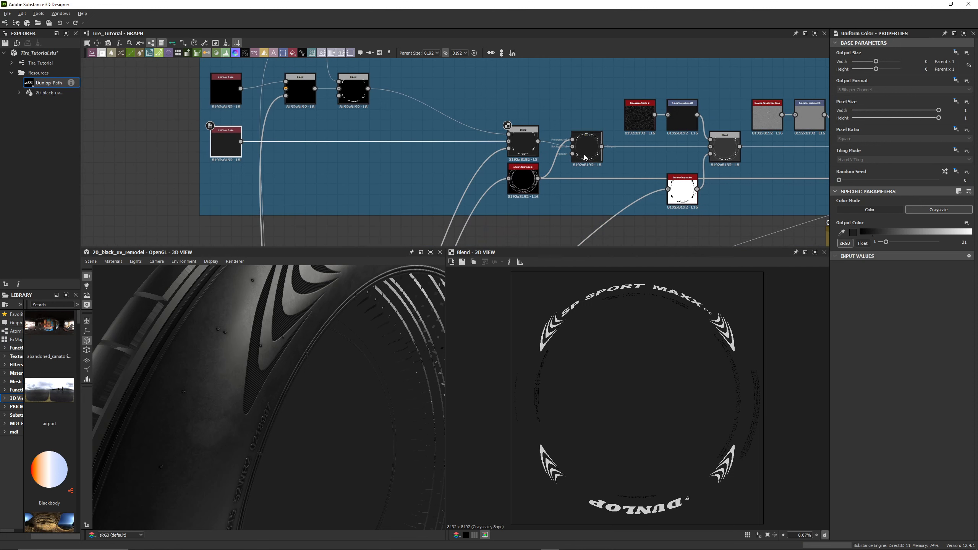
click(524, 143)
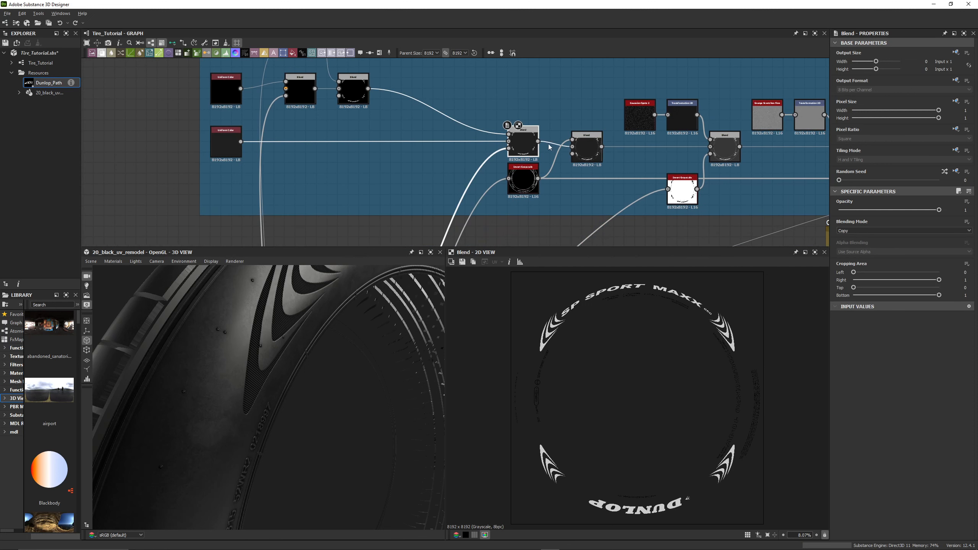
Preview the Add (Linear Dodge) Blend that brightens the sidewall edges up close, and raise its opacity to 0.7.
click(585, 150)
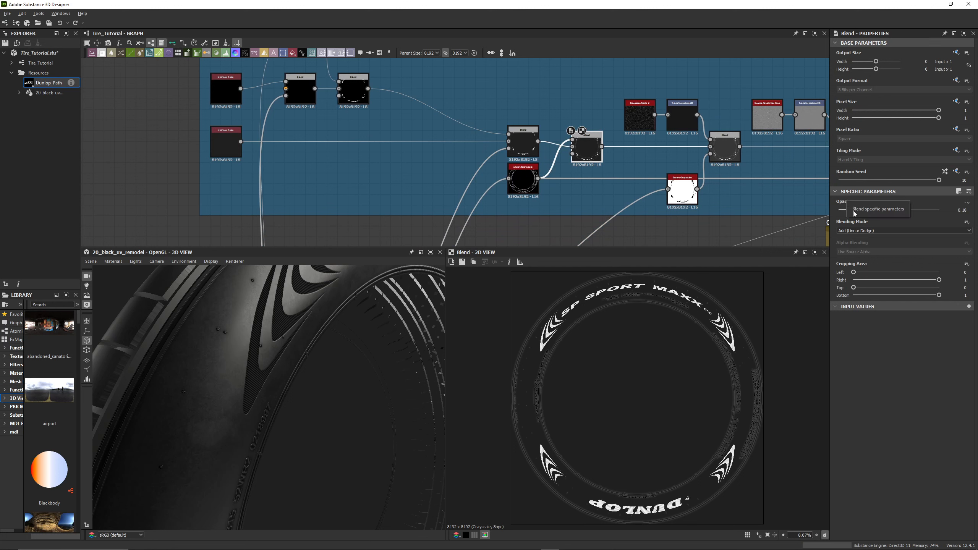
mouse_move(401, 331)
mouse_down()
mouse_move(379, 316)
mouse_move(389, 320)
mouse_up()
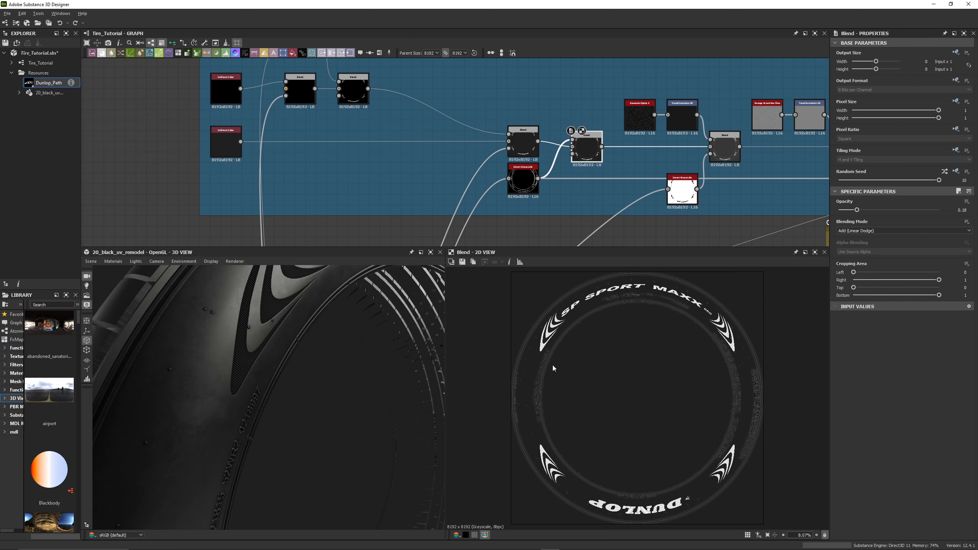
scroll(555, 363, up, 4)
middle_drag(576, 323, 594, 361)
scroll(593, 361, up, 3)
middle_drag(537, 320, 585, 356)
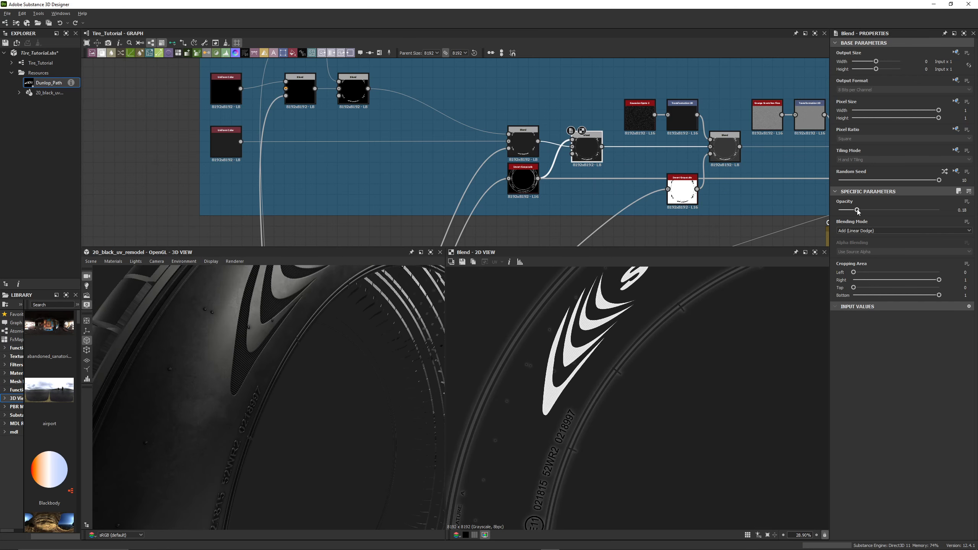
drag(857, 210, 909, 210)
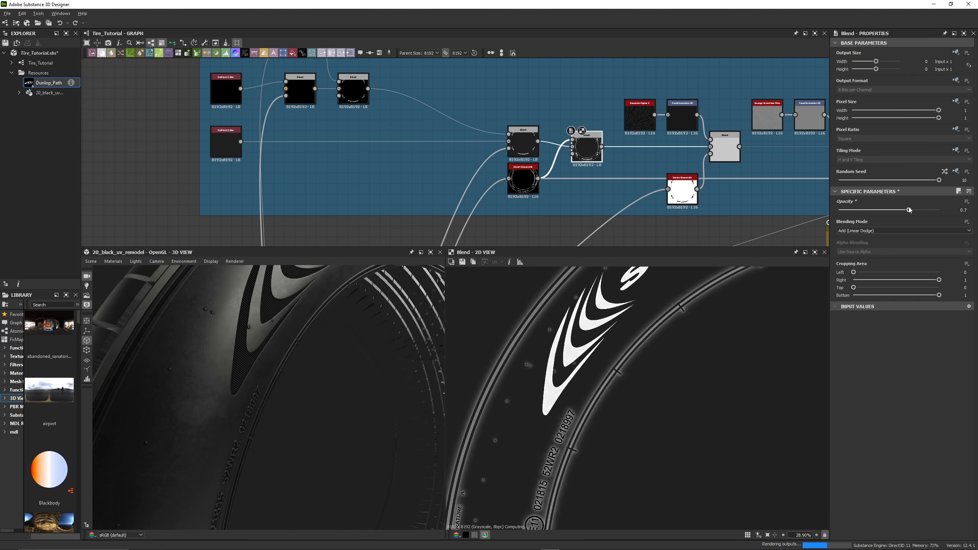
Trace the edge input back to the HBAO node below the Masks group, and preview both it and its Invert Grayscale.
scroll(552, 213, down, 3)
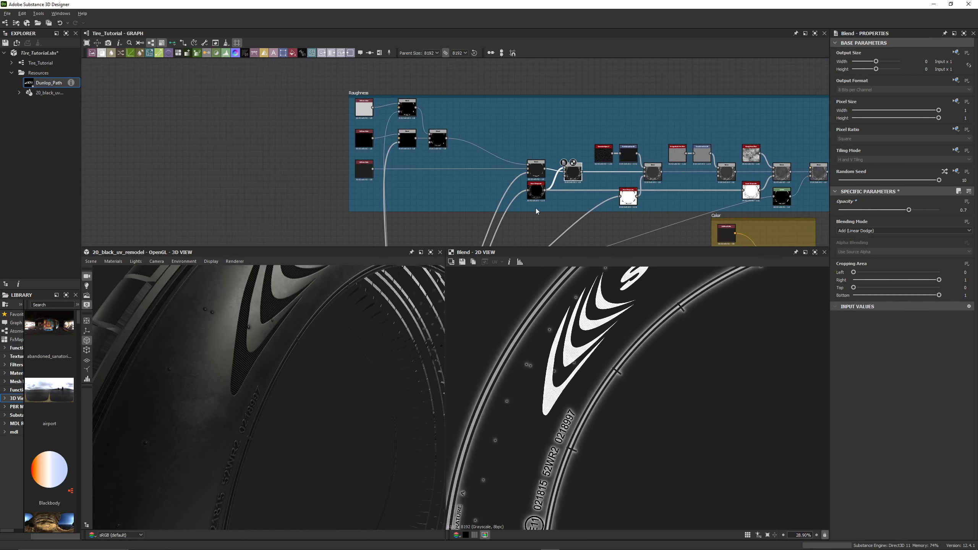
middle_drag(535, 208, 543, 85)
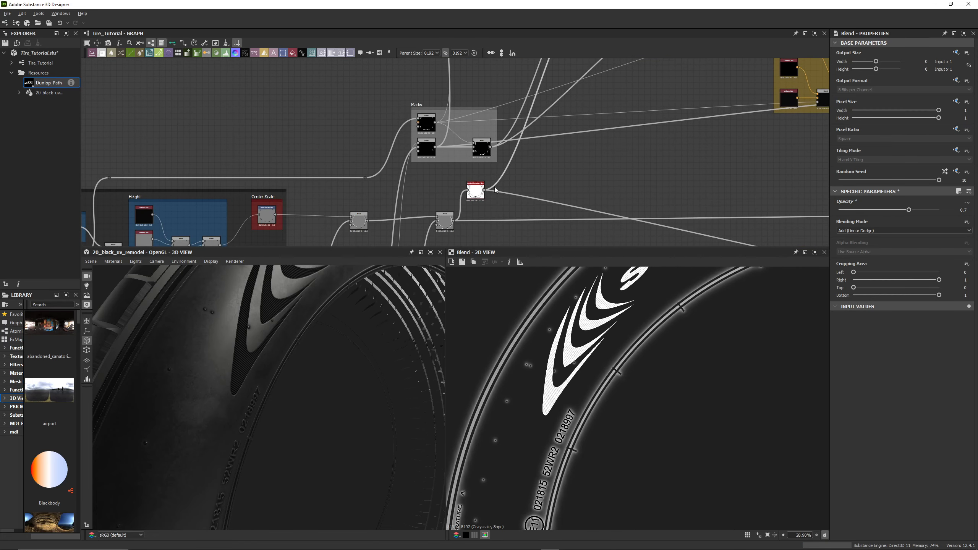
double_click(476, 190)
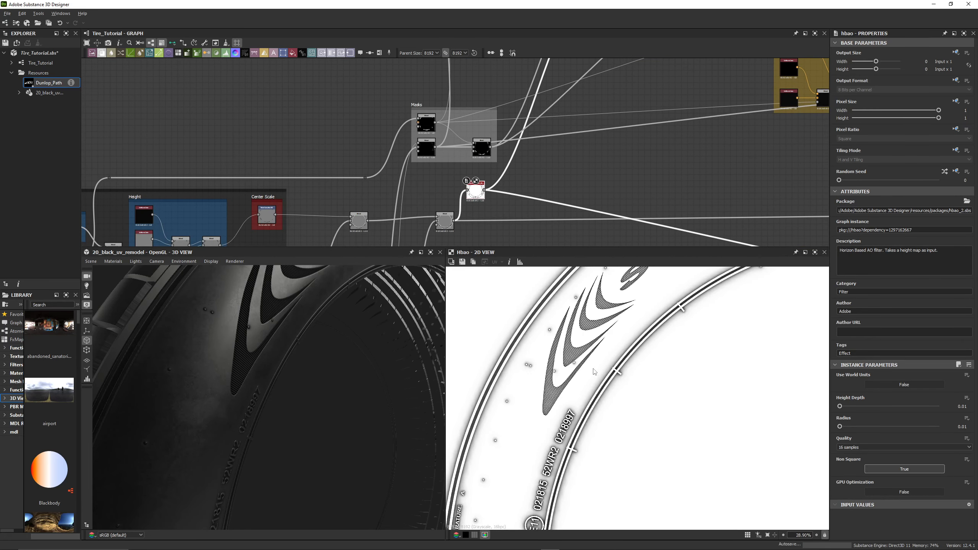
middle_drag(602, 112, 565, 192)
middle_drag(603, 93, 559, 175)
scroll(557, 176, up, 4)
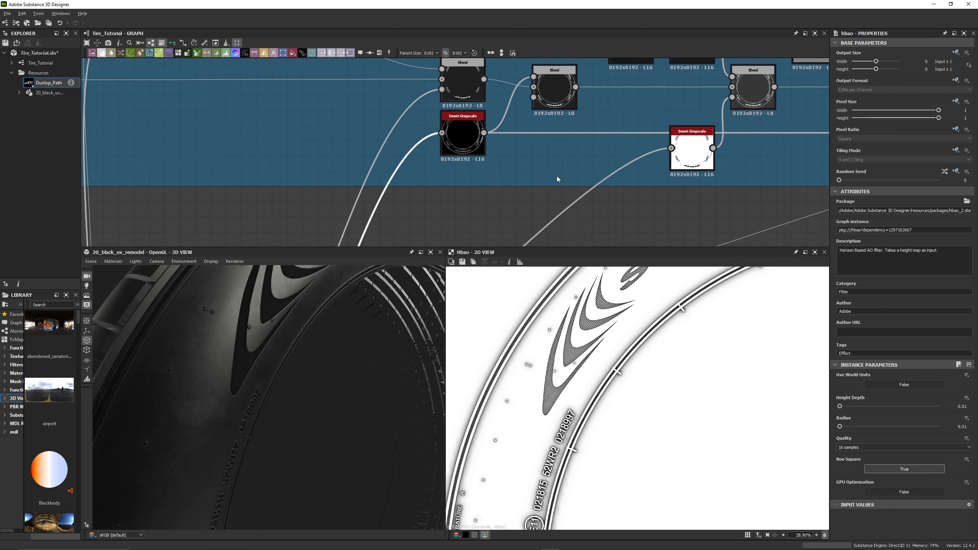
double_click(461, 132)
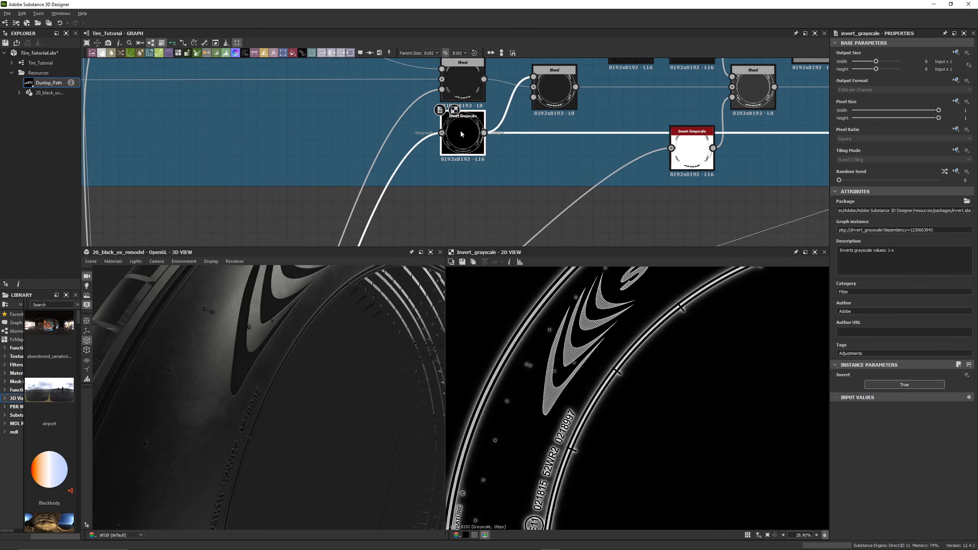
middle_drag(556, 138, 542, 179)
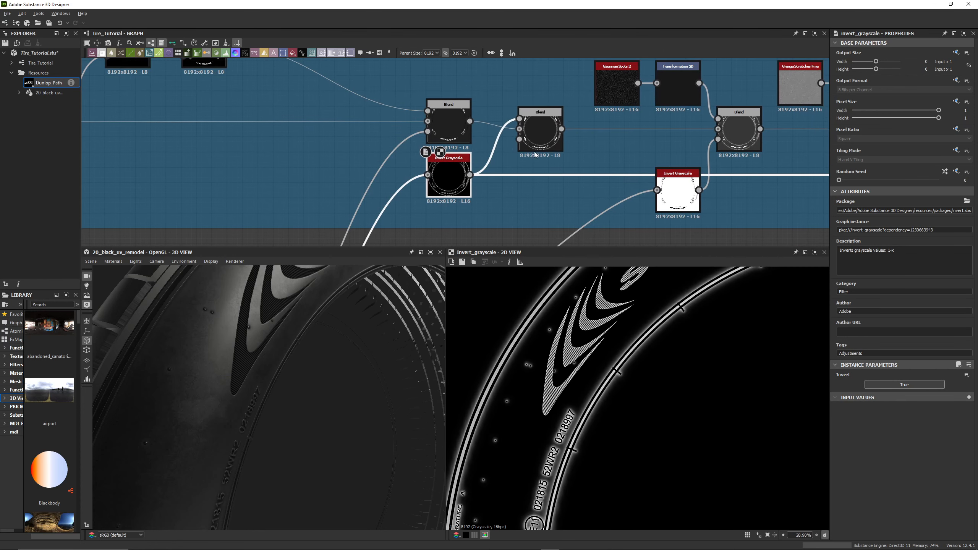
Set the opacity of the Add (Linear Dodge) Blend fed by the inverted ambient occlusion to 0.89, trying 0.49 first.
double_click(539, 129)
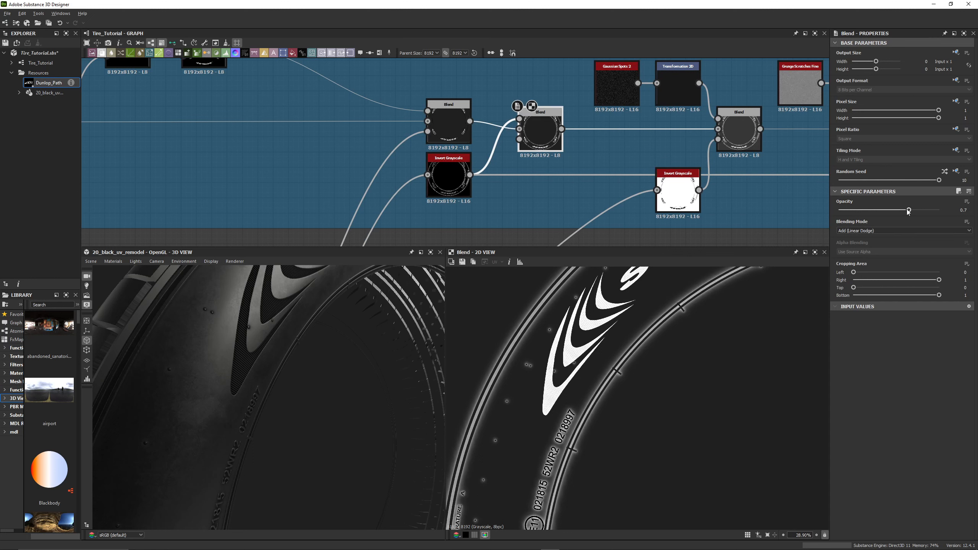
drag(908, 210, 889, 219)
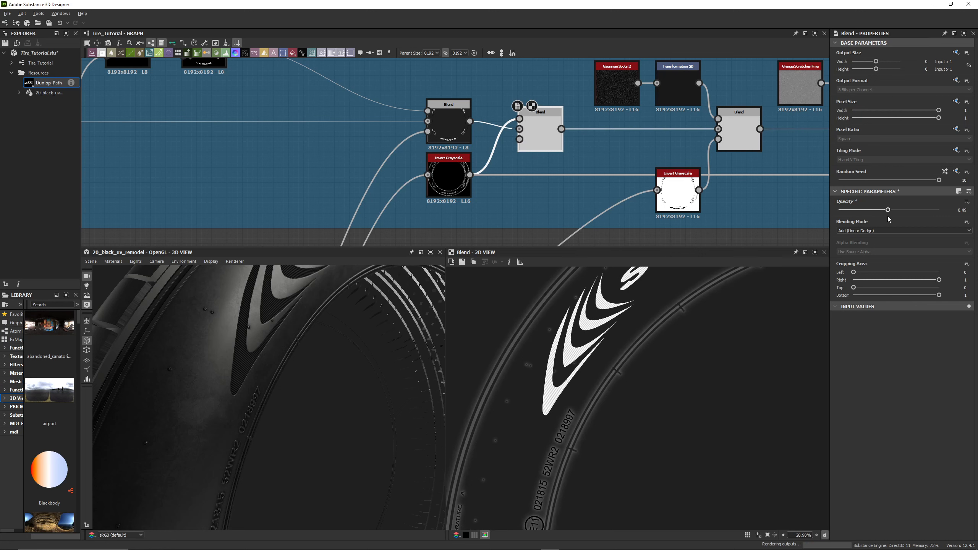
drag(402, 331, 351, 328)
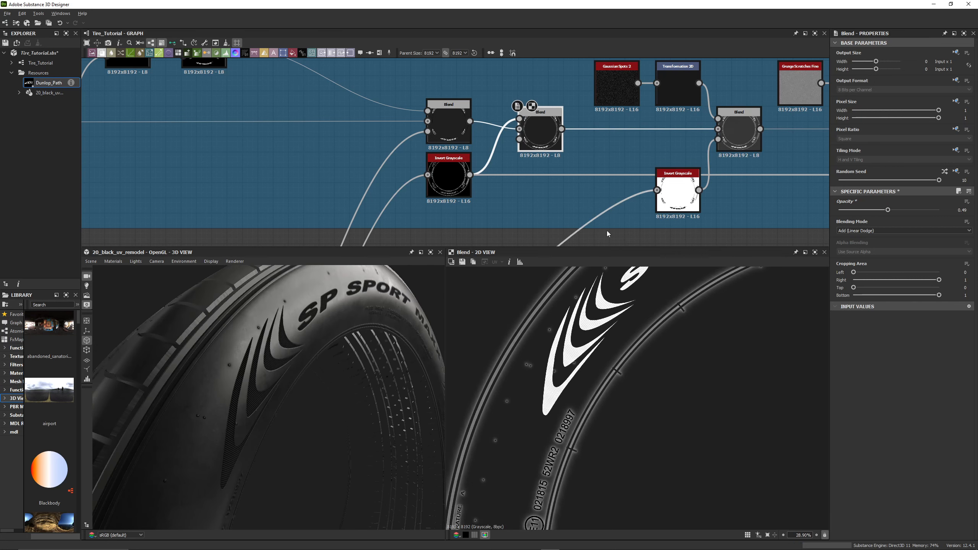
drag(888, 211, 928, 213)
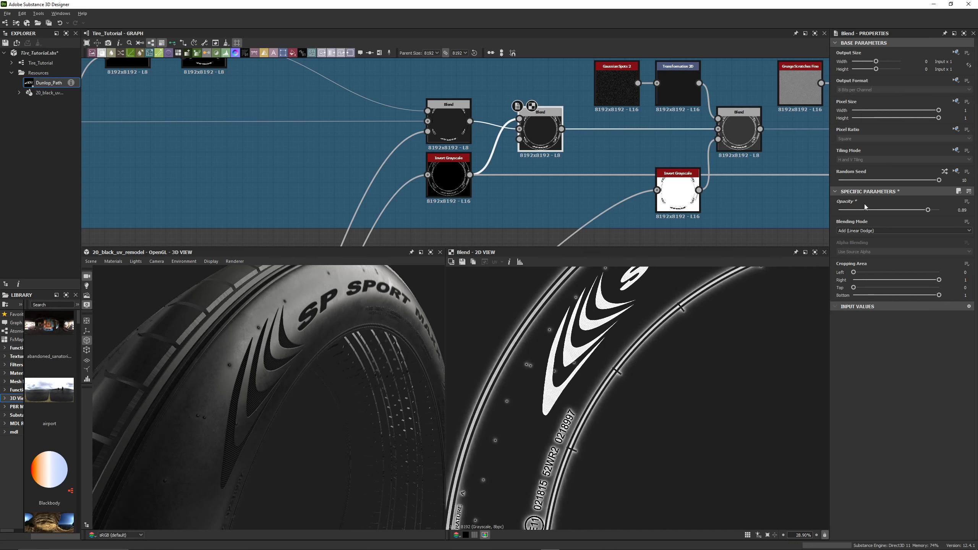
Preview the following Blend that adds fine noise to the roughness, and examine its Gaussian Spots 2 source.
middle_drag(663, 162, 538, 151)
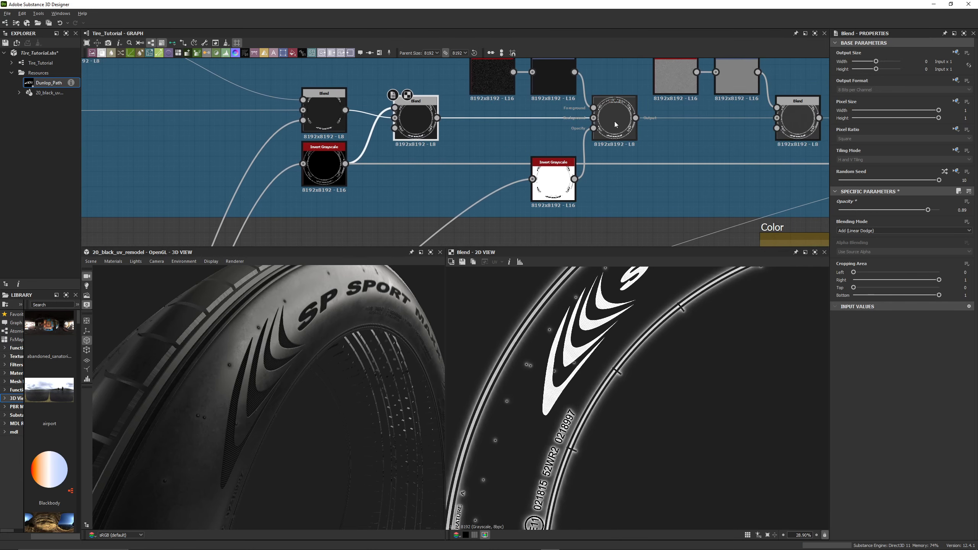
click(614, 121)
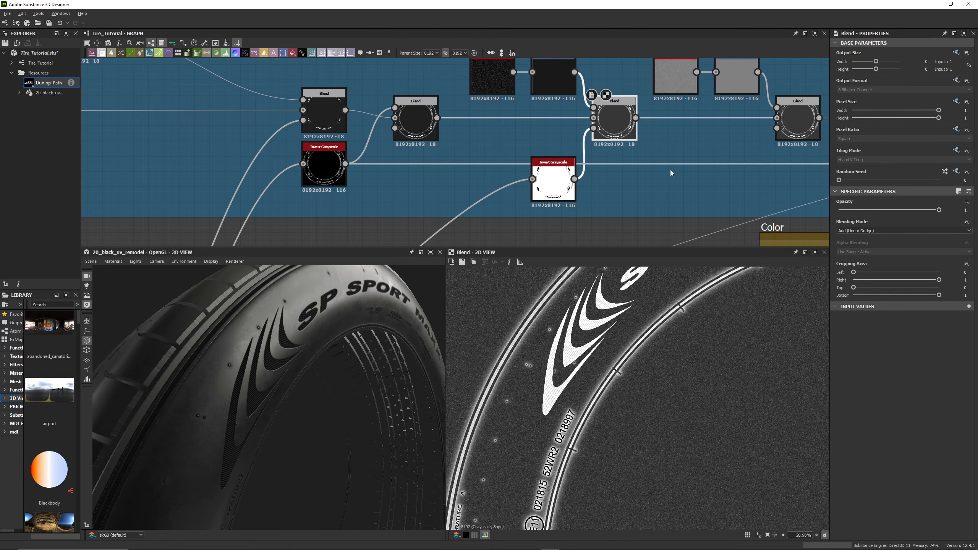
middle_drag(671, 170, 647, 168)
drag(382, 335, 350, 318)
middle_drag(470, 75, 445, 129)
click(445, 128)
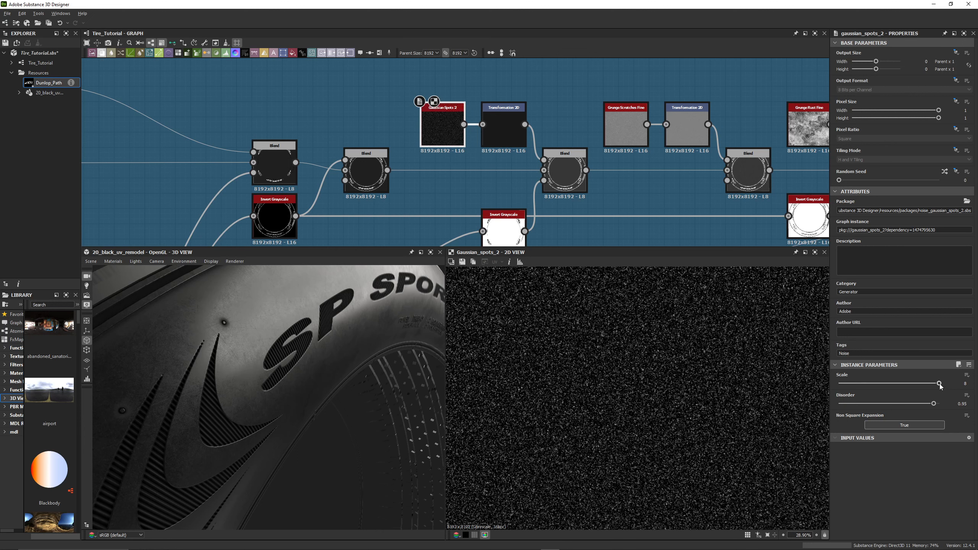
Preview the Transformation 2D that tiles the Gaussian spots, and examine the Add (Linear Dodge) Blend result around the lettering.
click(501, 129)
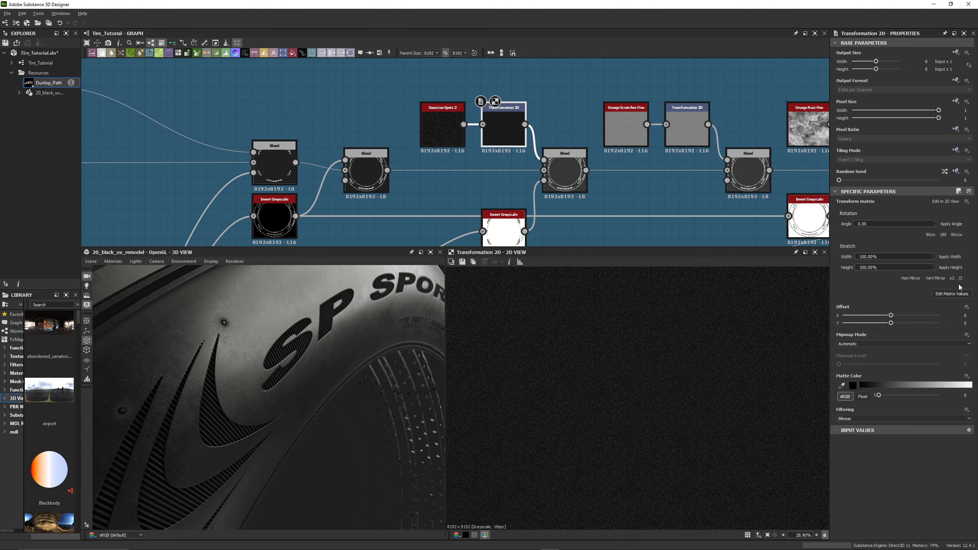
scroll(775, 358, down, 9)
scroll(677, 395, up, 7)
click(562, 183)
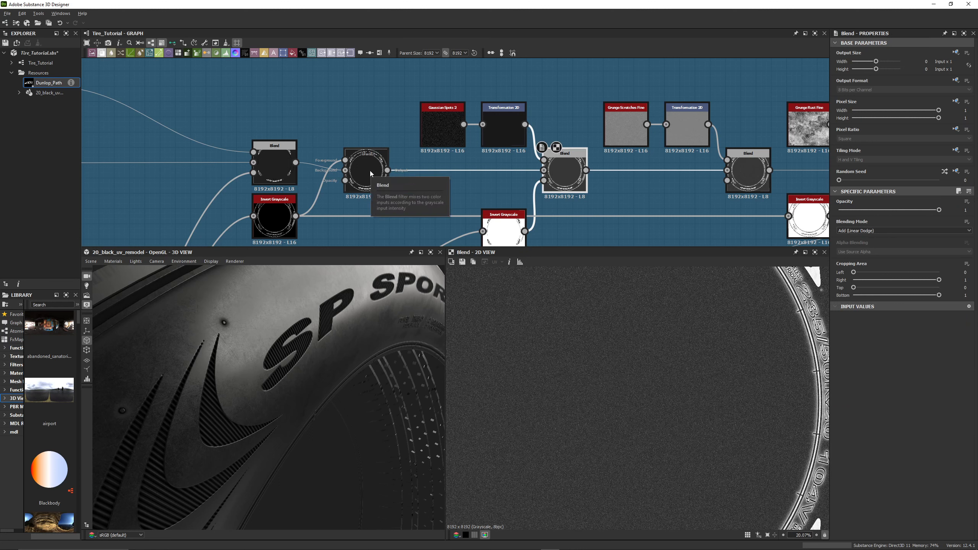
double_click(507, 229)
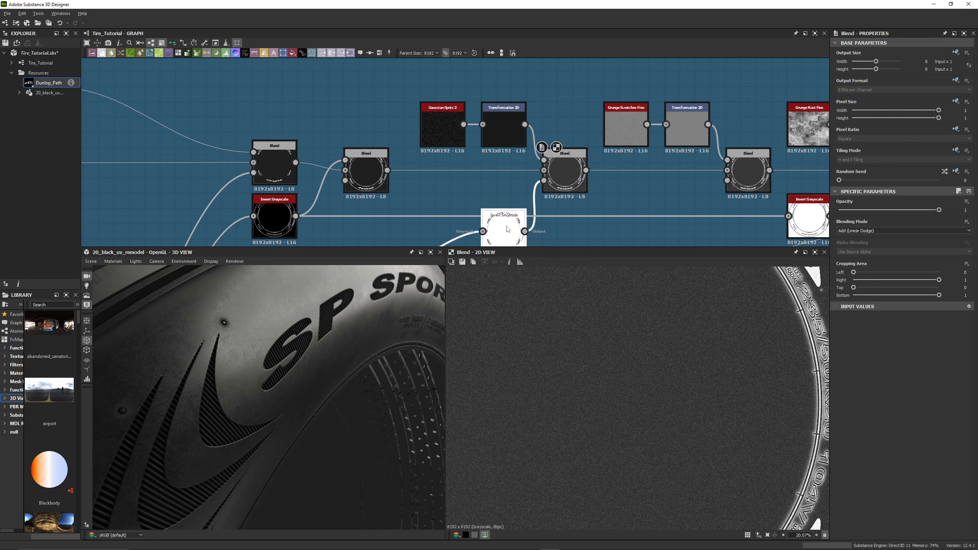
double_click(572, 171)
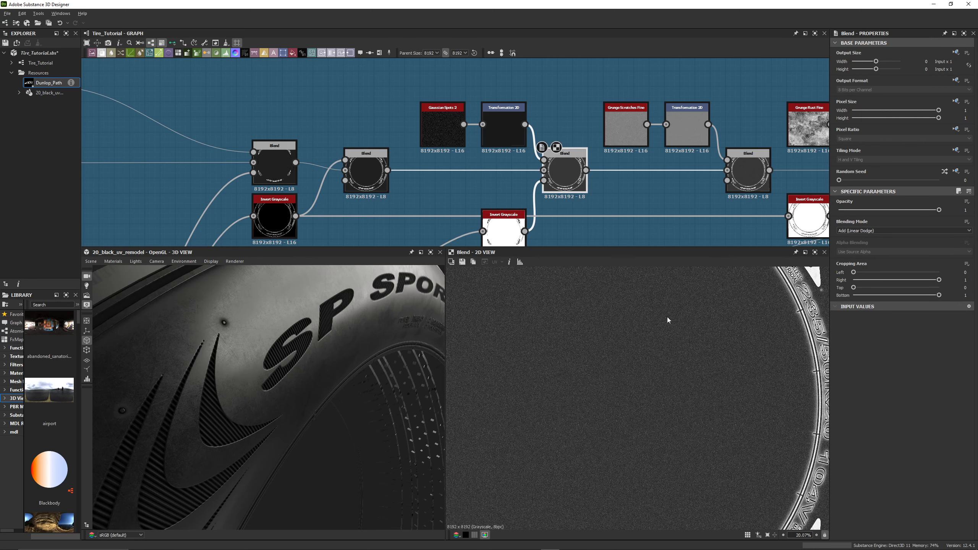
scroll(640, 372, down, 1)
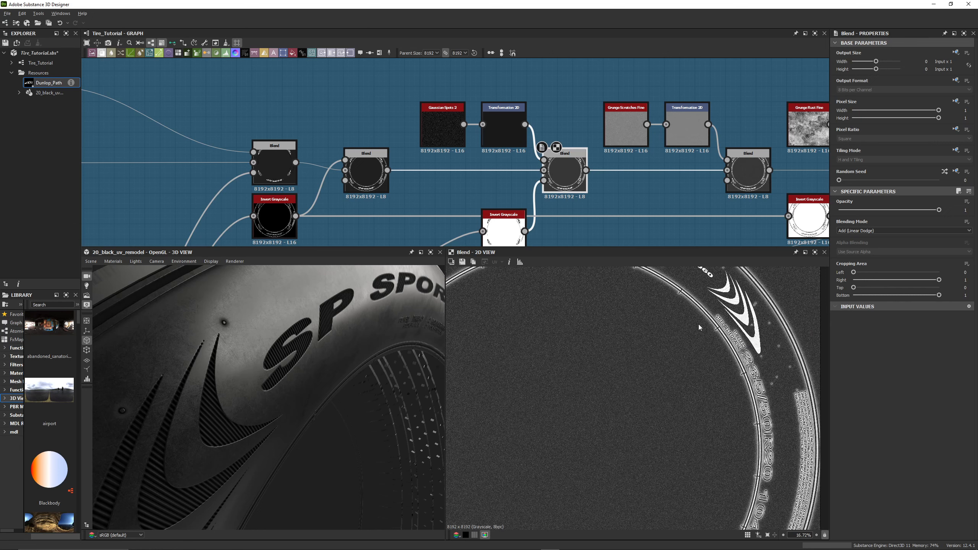
middle_drag(700, 328, 695, 345)
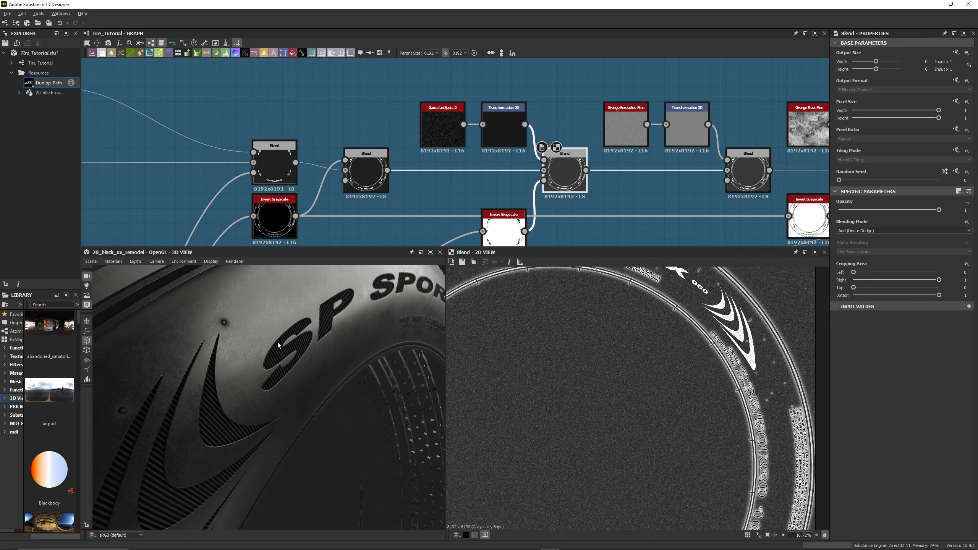
Preview the Invert Grayscale masking the spots Blend, and trace it back to the combined lettering mask in the Masks group.
double_click(509, 233)
middle_drag(522, 199, 524, 135)
scroll(524, 176, down, 2)
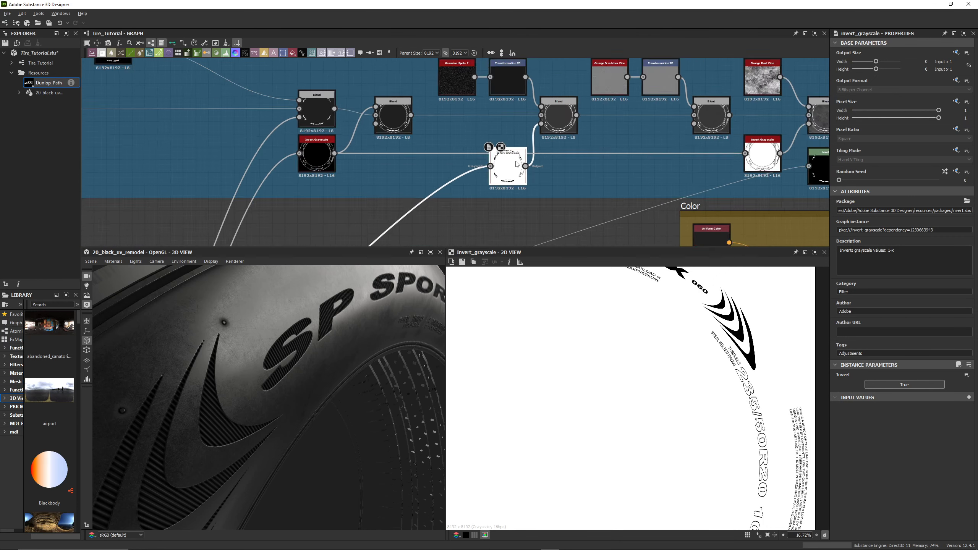
middle_drag(452, 211, 546, 83)
scroll(406, 219, down, 2)
middle_drag(407, 219, 499, 116)
double_click(385, 173)
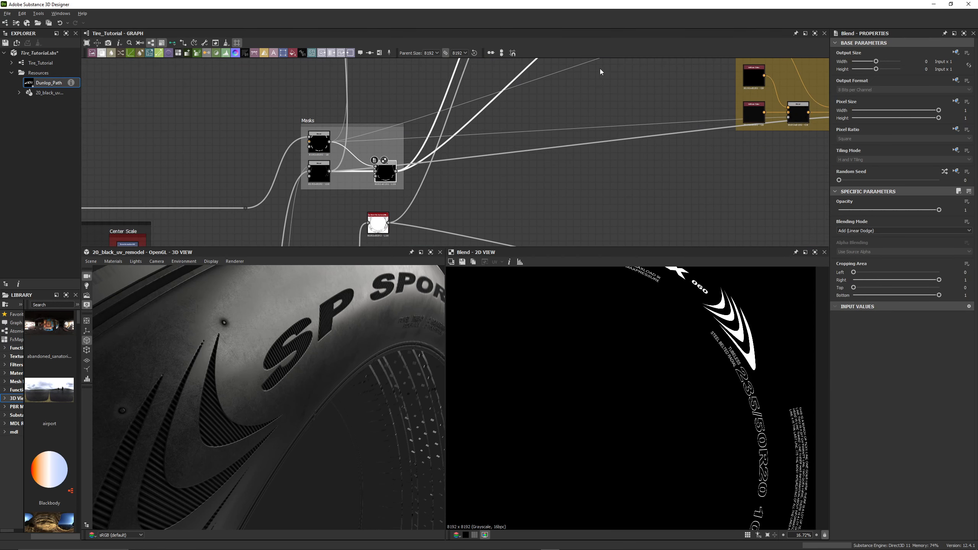
Return to the Roughness group and preview the Blend that adds the masked Gaussian spots.
middle_drag(600, 70, 539, 156)
scroll(539, 156, up, 2)
click(478, 117)
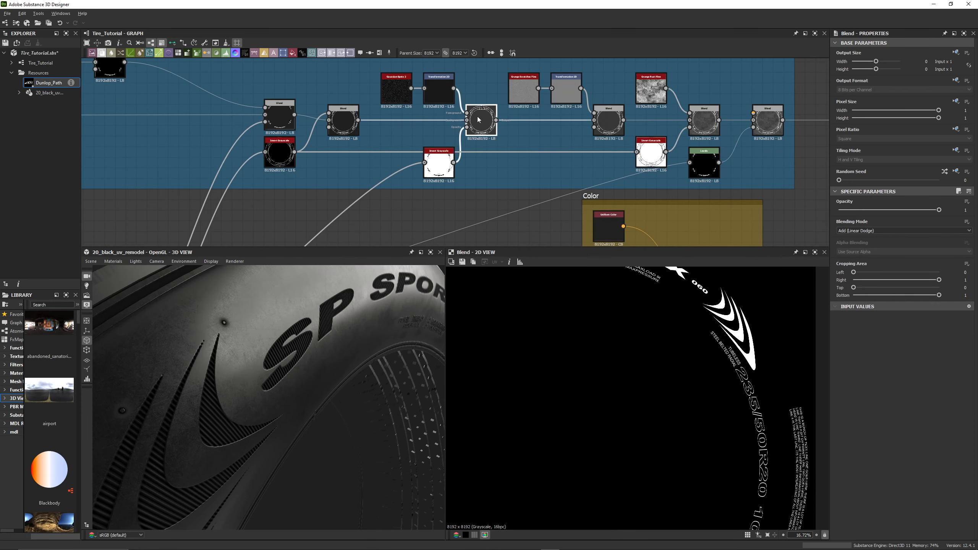
double_click(479, 120)
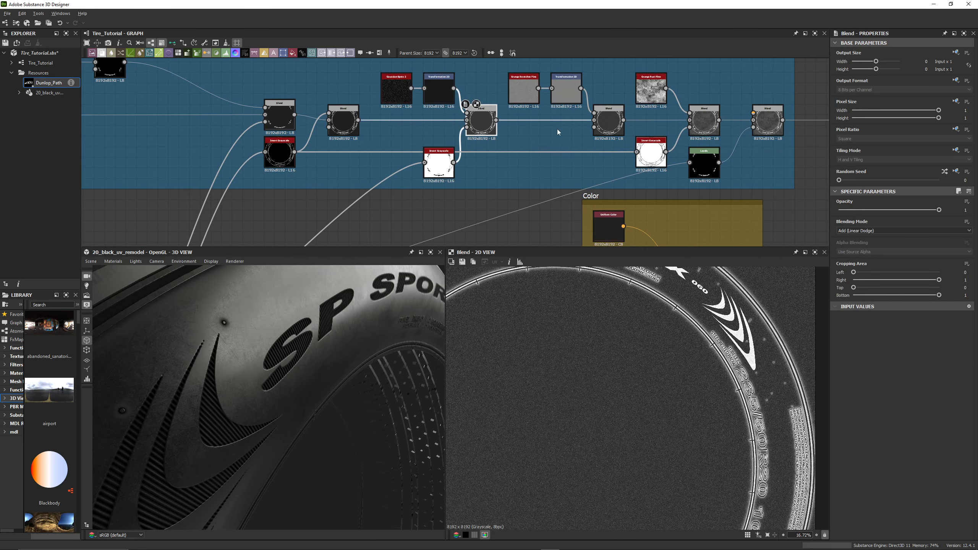
Check the settings of the Add Sub Blend and preview the Grunge Scratches Fine node that feeds it.
middle_drag(559, 132, 508, 157)
click(497, 136)
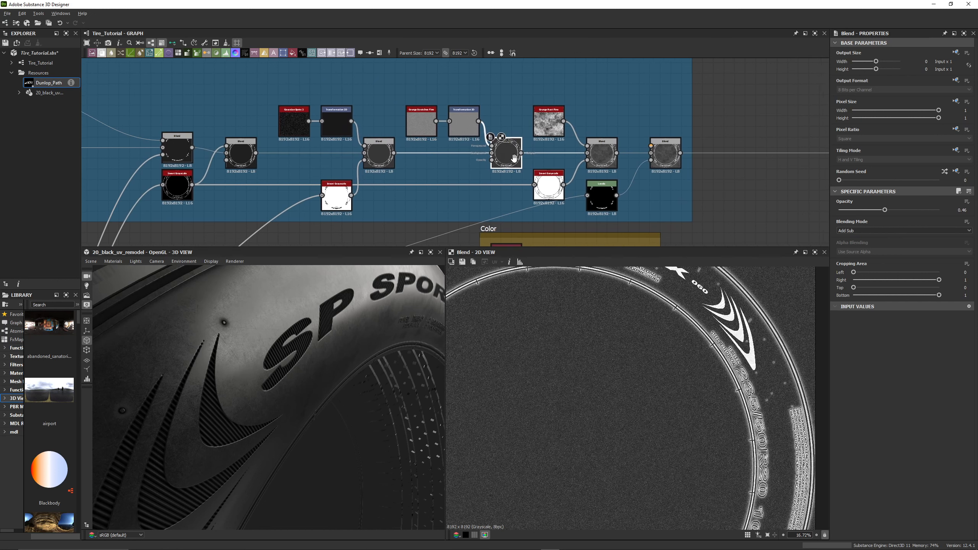
double_click(425, 129)
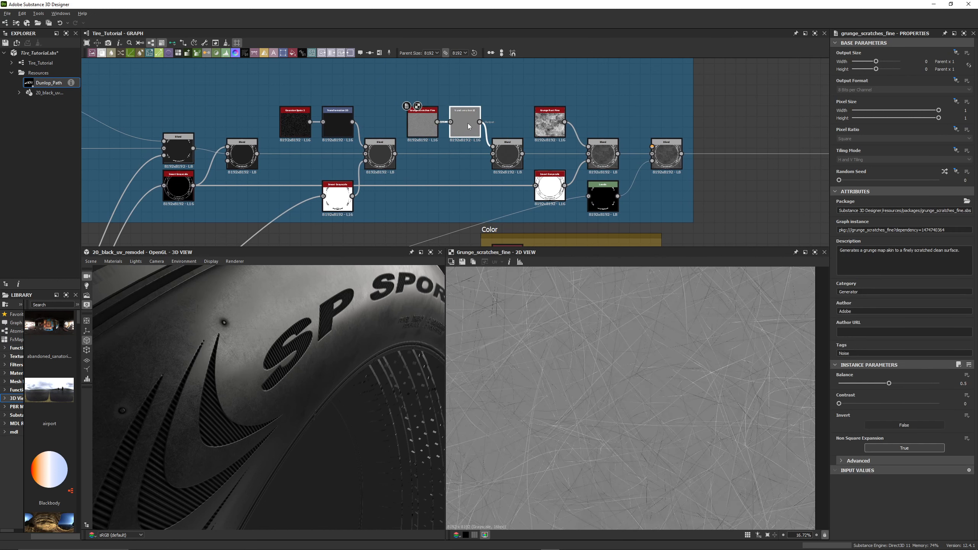
Try a higher opacity on the Add Sub scratches Blend, undo the change, and preview Grunge Scratches Fine again.
double_click(506, 157)
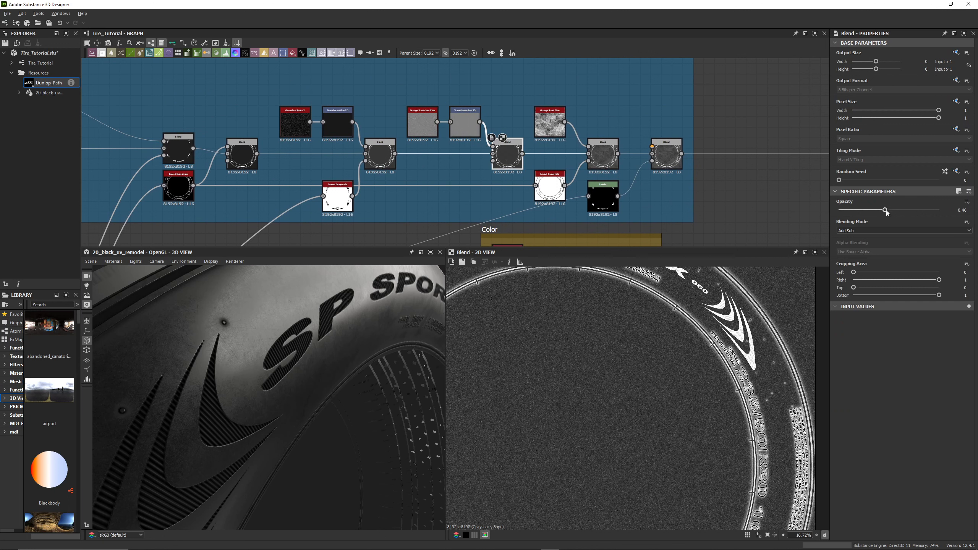
drag(886, 210, 975, 213)
key(ctrl+z)
double_click(419, 127)
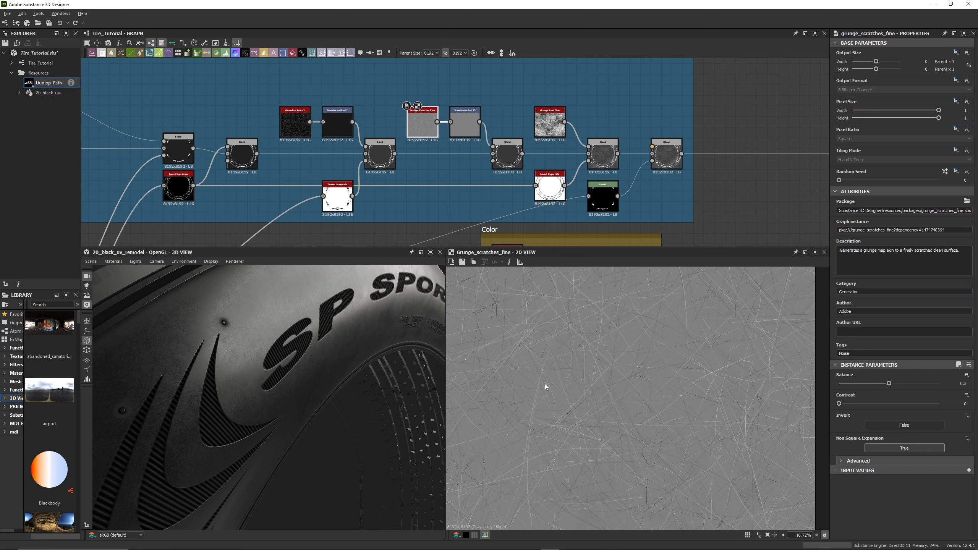
Test the Add Sub scratches Blend at opacity 1, set its opacity to 0.32, and inspect the tire in the 3D view.
double_click(508, 154)
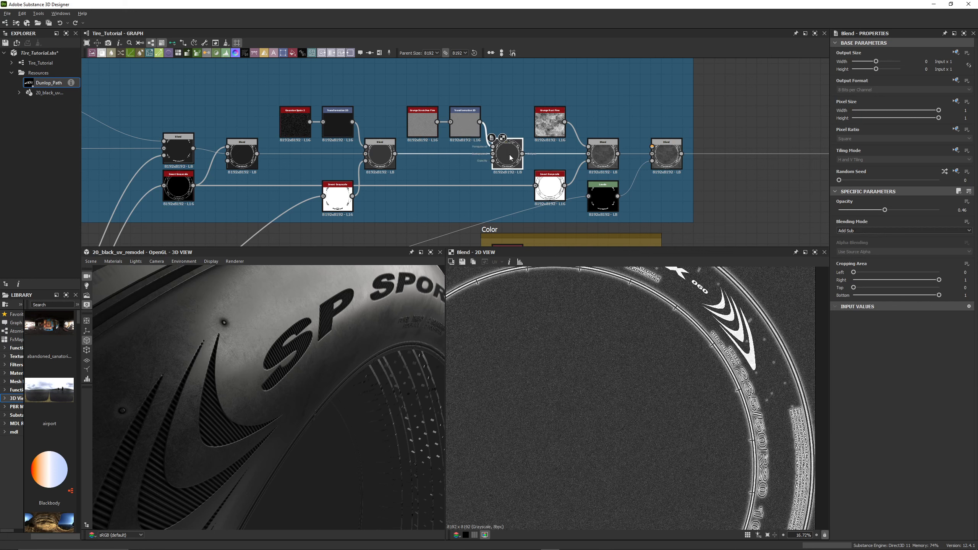
drag(885, 210, 940, 210)
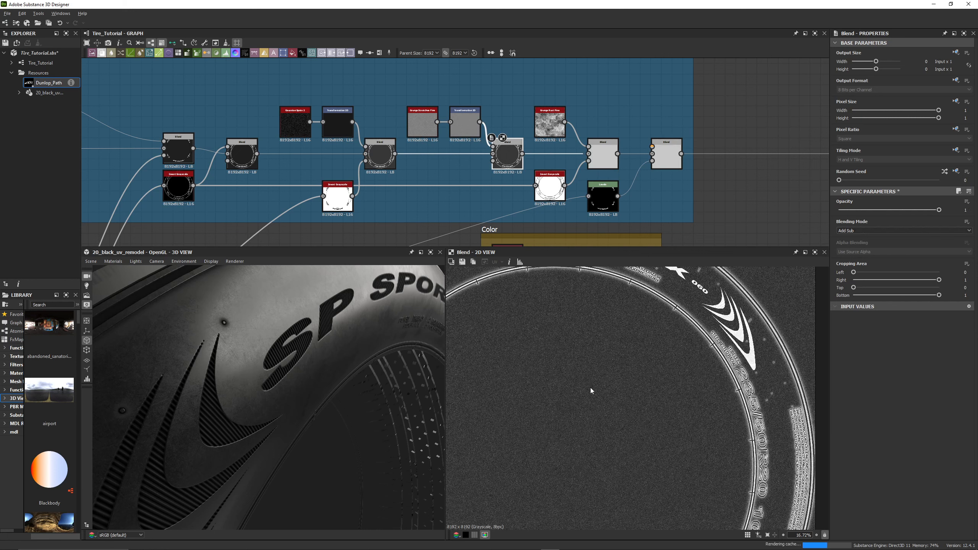
scroll(564, 361, up, 5)
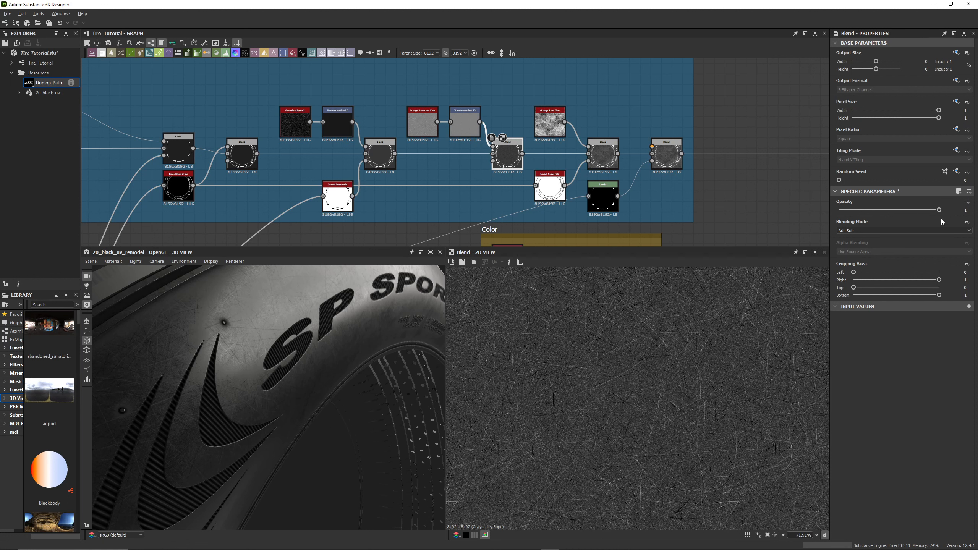
drag(939, 210, 872, 210)
drag(248, 376, 291, 367)
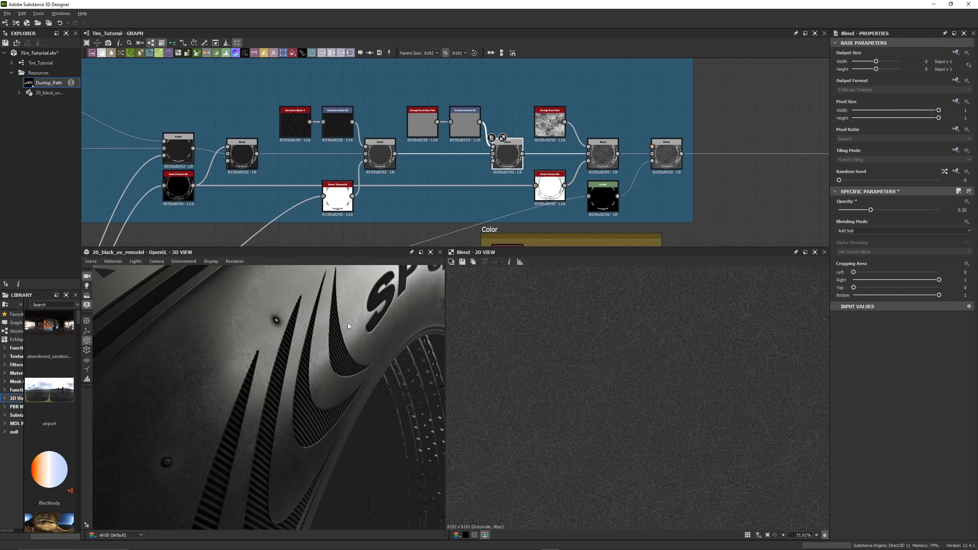
Preview the Copy Blend that follows the scratches and compare it with the Add Sub scratches Blend.
middle_drag(580, 148, 473, 122)
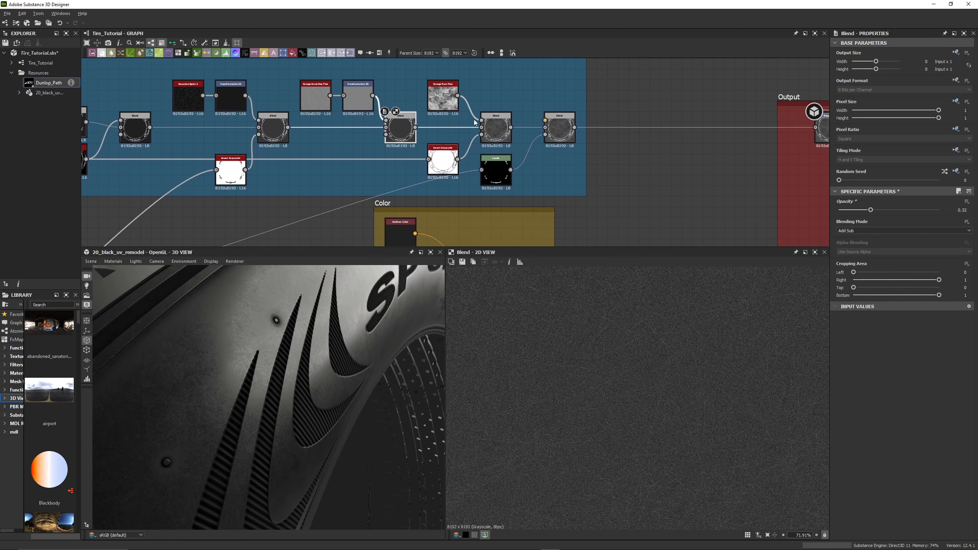
click(496, 131)
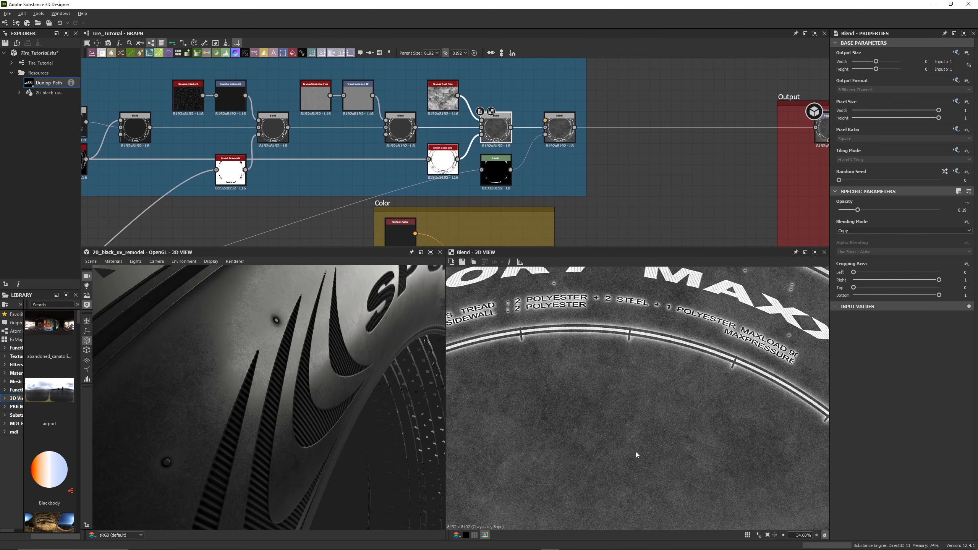
middle_drag(642, 357, 649, 422)
click(401, 127)
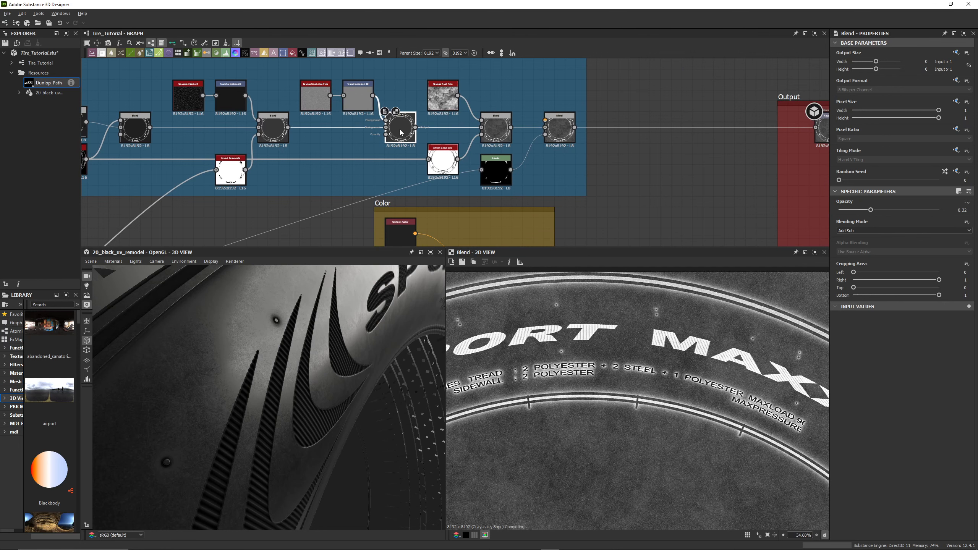
click(496, 130)
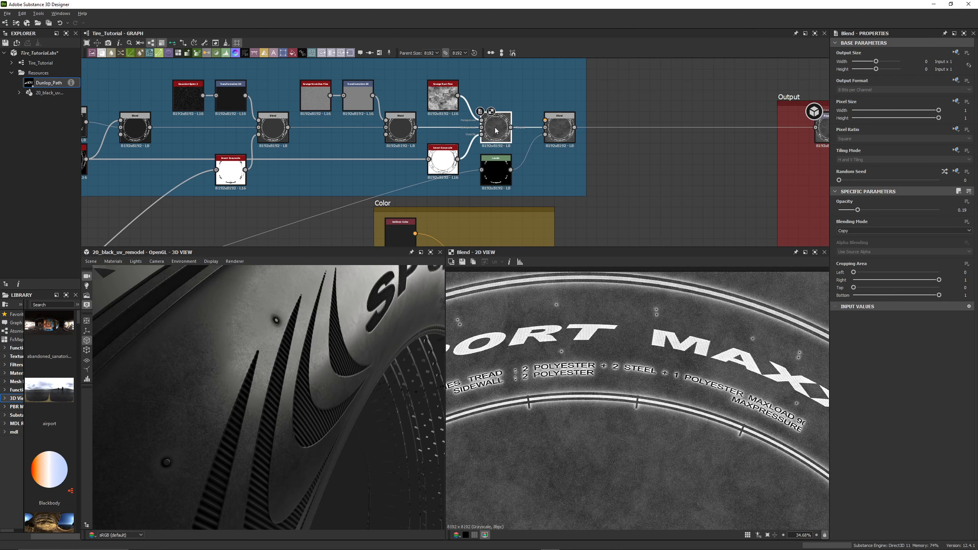
Preview the Grunge Rust Fine node that feeds the Copy Blend and inspect its pattern up close.
double_click(443, 97)
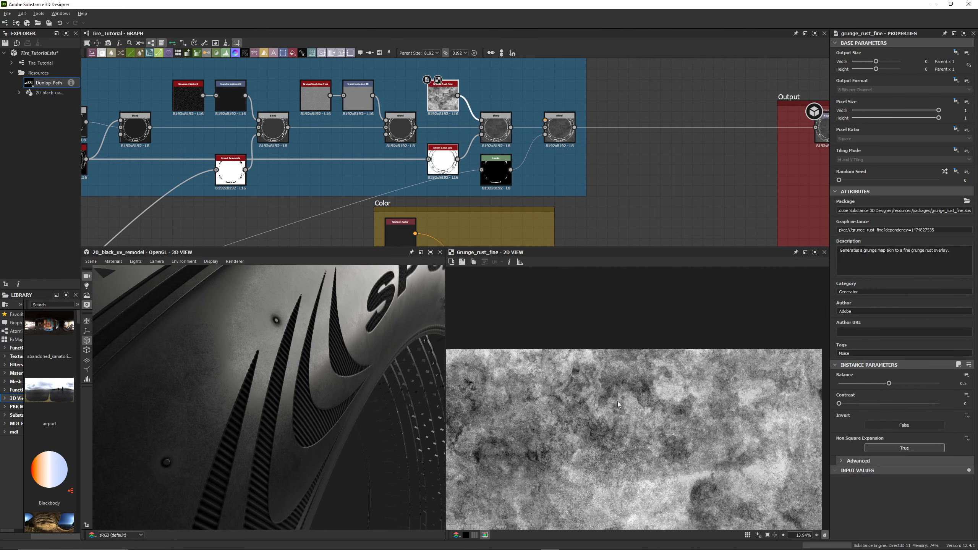
scroll(618, 405, up, 5)
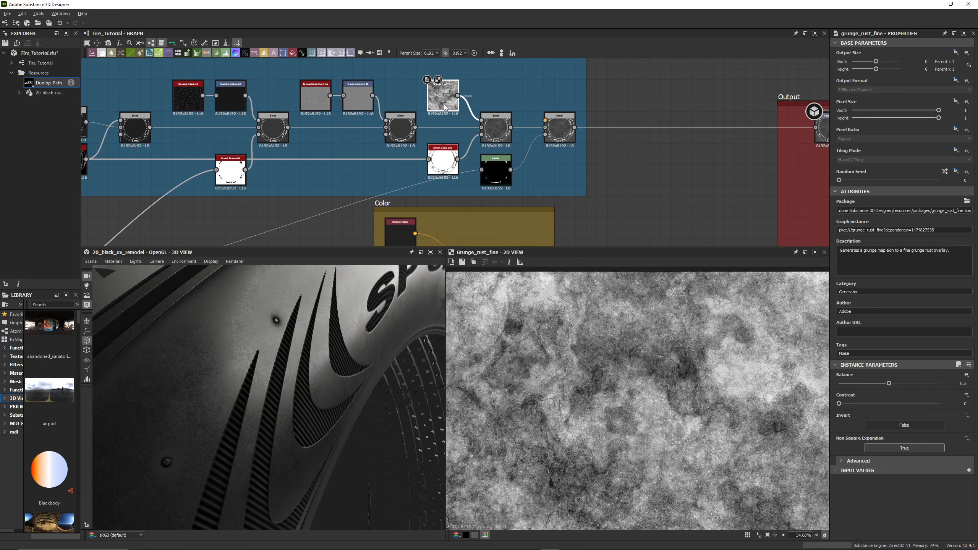
scroll(447, 104, up, 4)
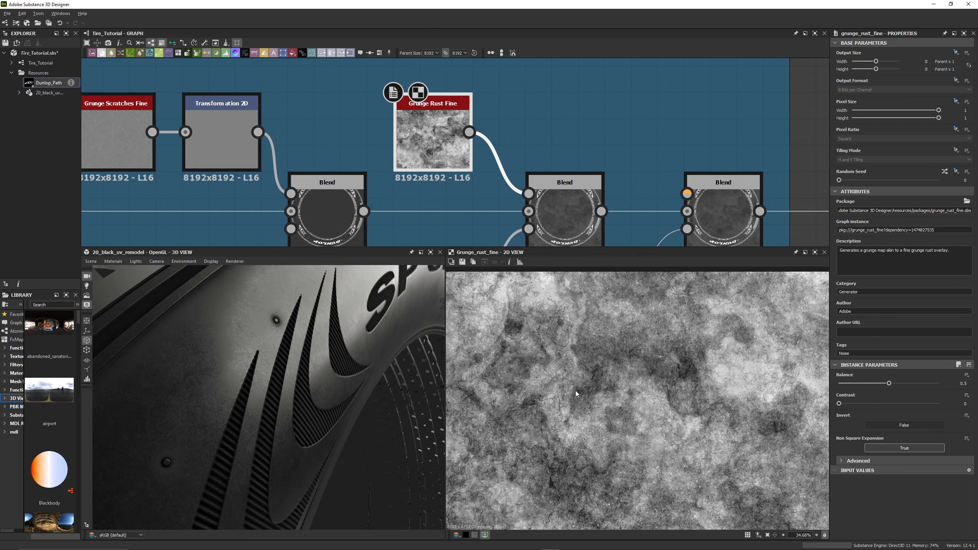
Check the opacity and blending mode of the rust Blend against those of the scratches Blend.
scroll(576, 392, down, 3)
click(562, 208)
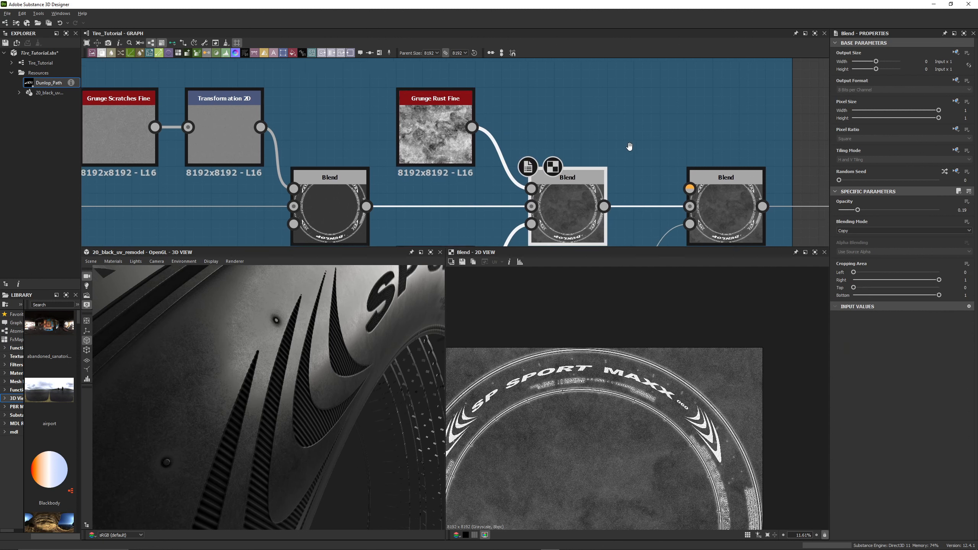
middle_drag(629, 149, 609, 105)
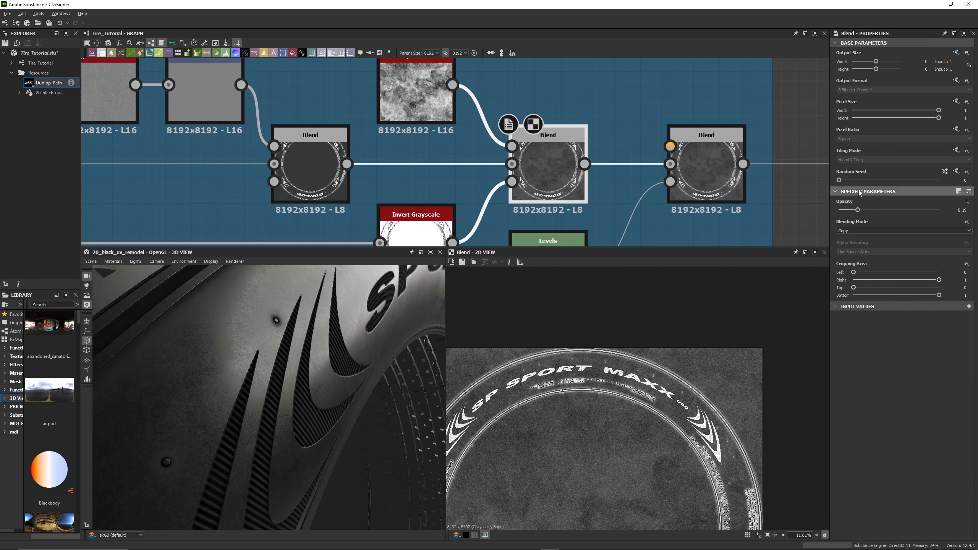
click(303, 164)
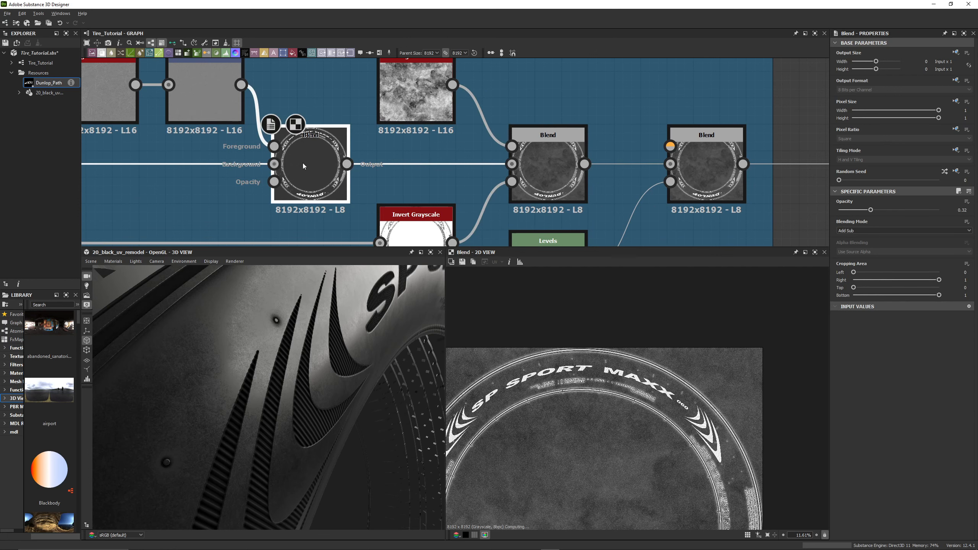
click(550, 168)
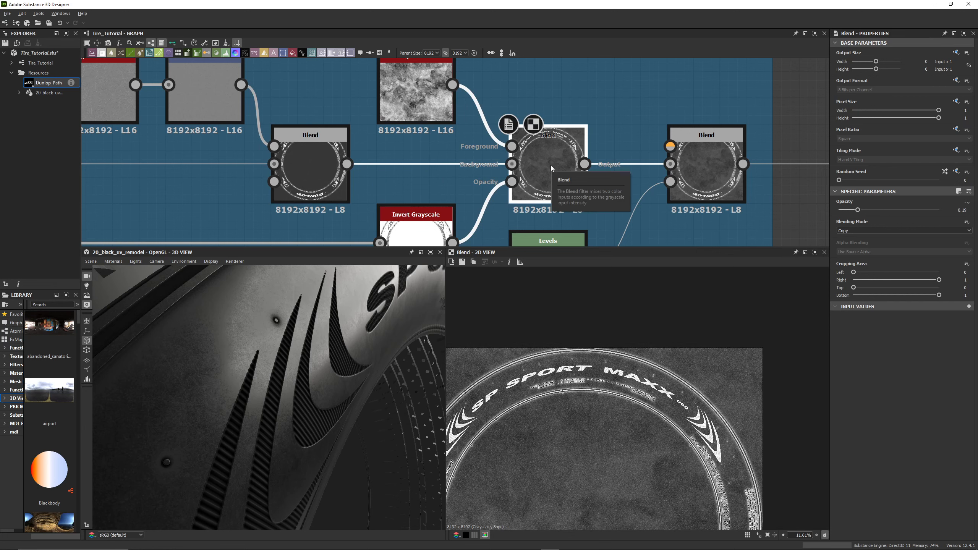
Preview the Invert Grayscale masking the rust Blend and trace it back to the first Invert Grayscale in the Roughness group.
middle_drag(419, 244, 464, 182)
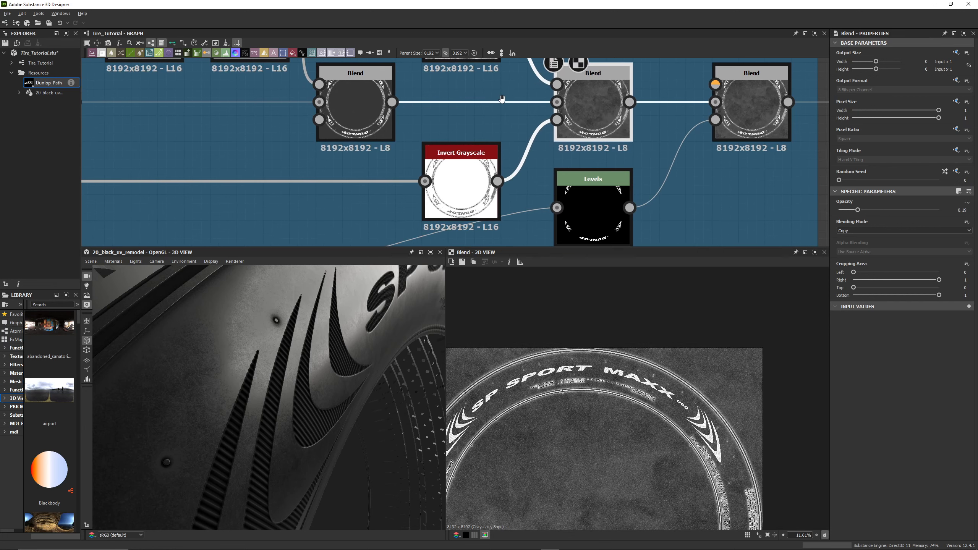
double_click(464, 182)
scroll(473, 192, down, 3)
middle_drag(358, 192, 660, 167)
double_click(237, 164)
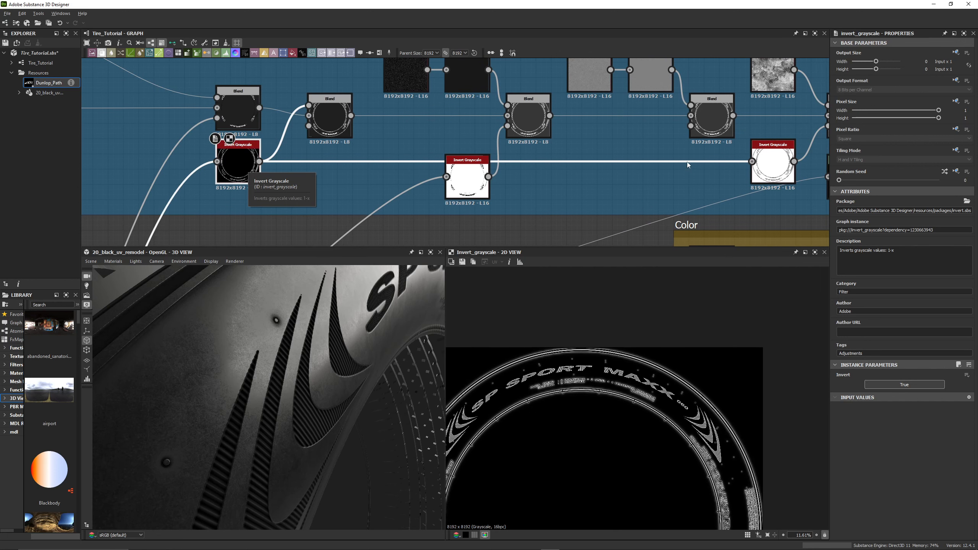
middle_drag(688, 164, 403, 167)
Preview the rust Blend up close, try an opacity of 0.25 on it, and undo the change.
double_click(563, 118)
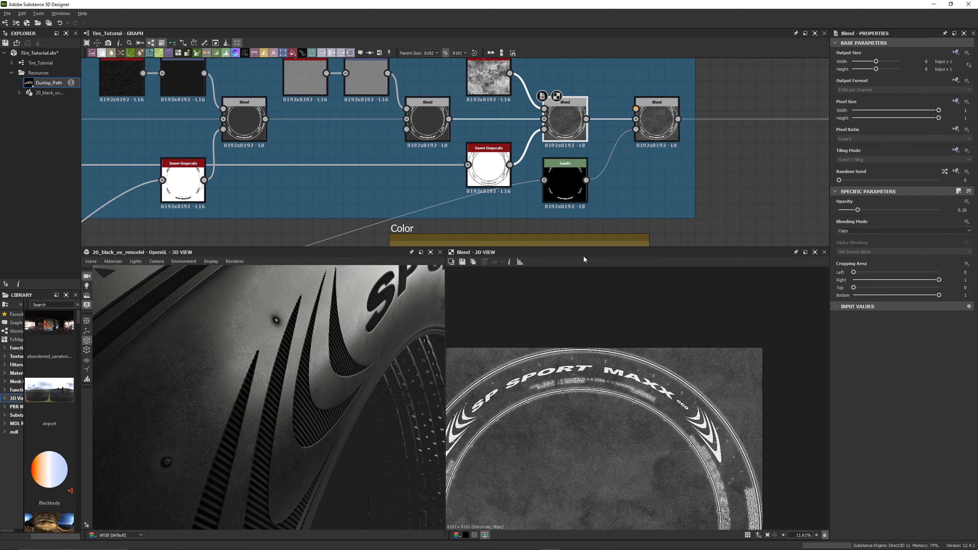
scroll(600, 366, up, 4)
scroll(601, 366, up, 2)
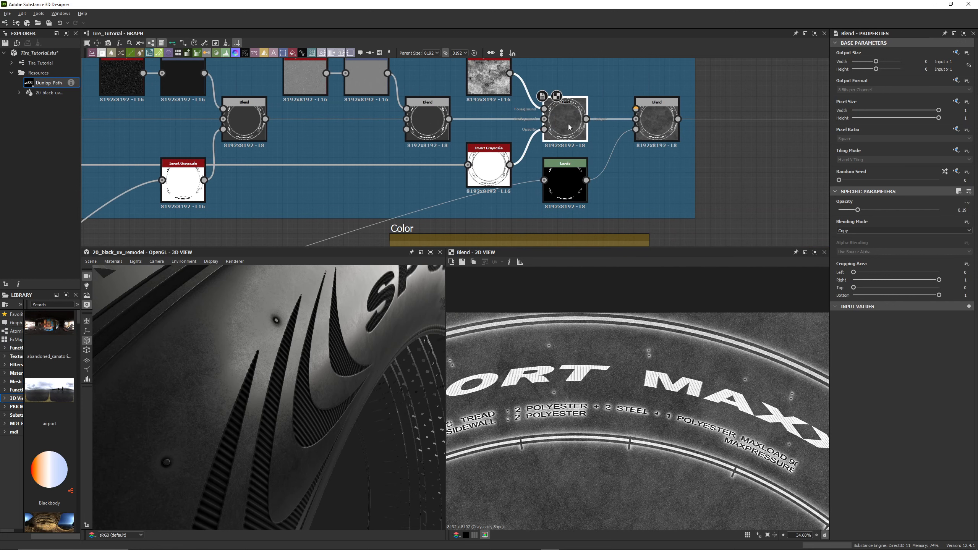
middle_drag(568, 124, 569, 148)
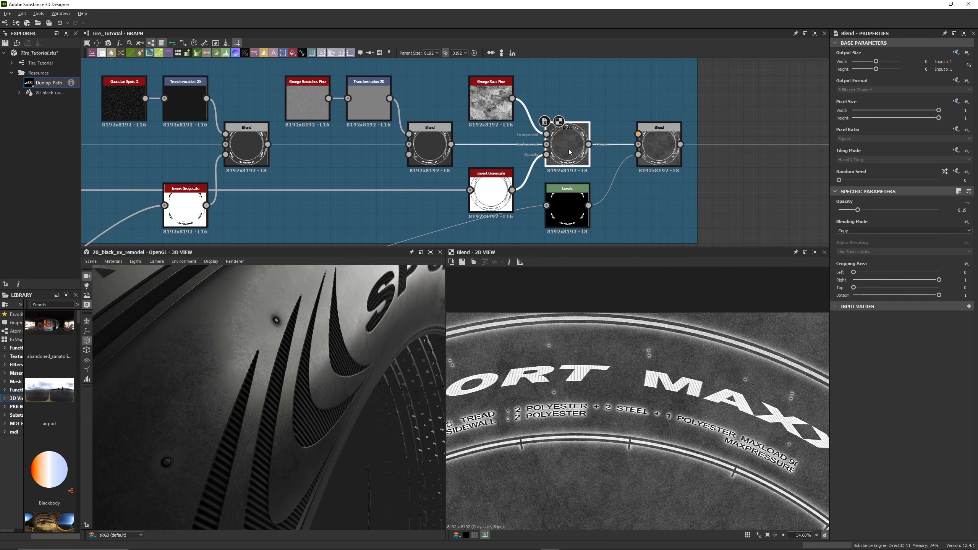
mouse_move(858, 210)
mouse_down()
mouse_move(947, 210)
mouse_move(850, 210)
mouse_move(865, 209)
mouse_up()
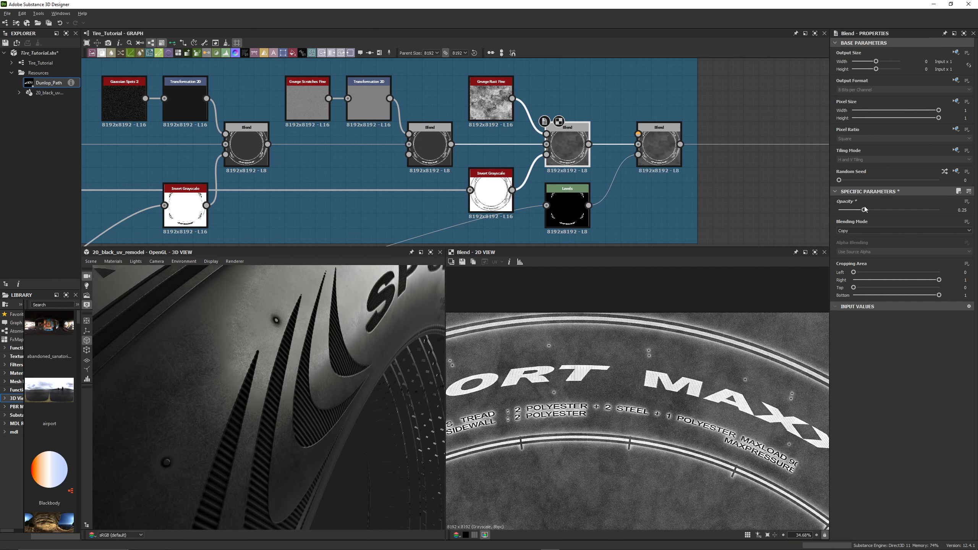
key(ctrl+z)
Preview the last Blend in the Roughness group, set to Add (Linear Dodge), over the full texture.
middle_drag(734, 135, 698, 121)
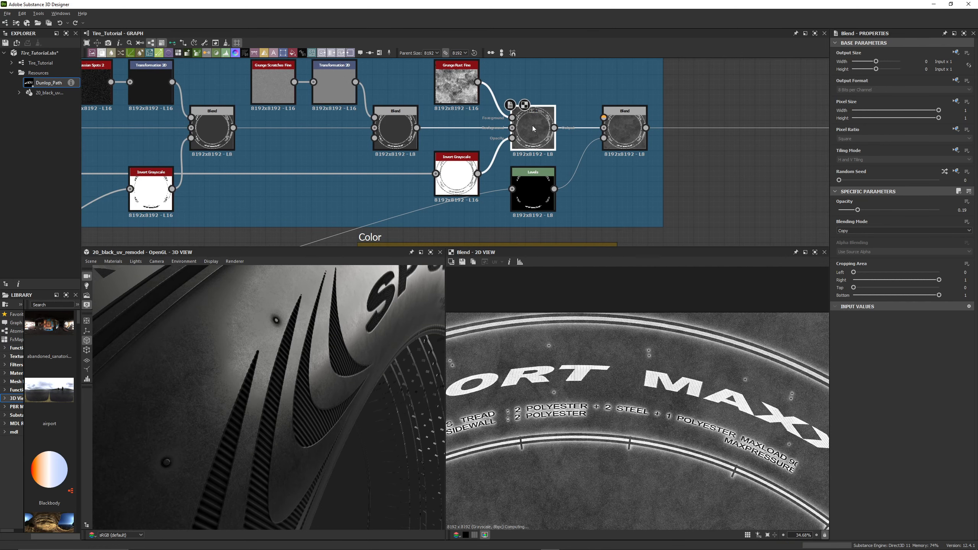
click(630, 133)
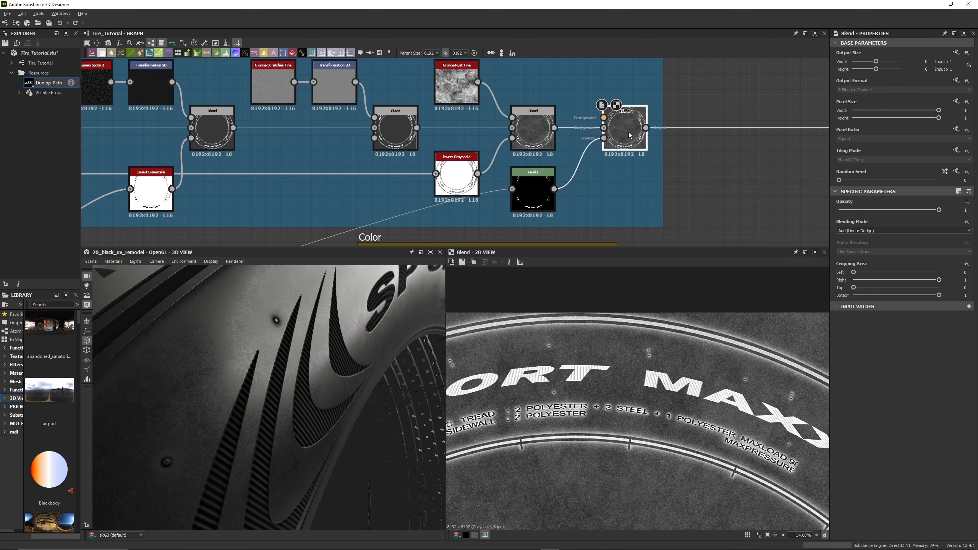
scroll(666, 427, down, 5)
middle_drag(667, 426, 641, 289)
key(f)
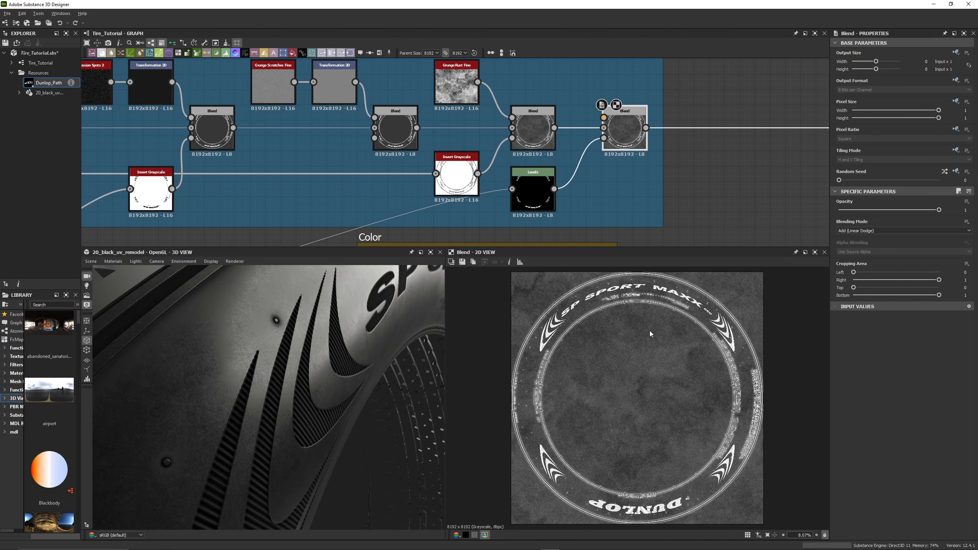
Compare the rust Blend with the final Add (Linear Dodge) Blend, examining the sidewall stripes up close.
click(529, 123)
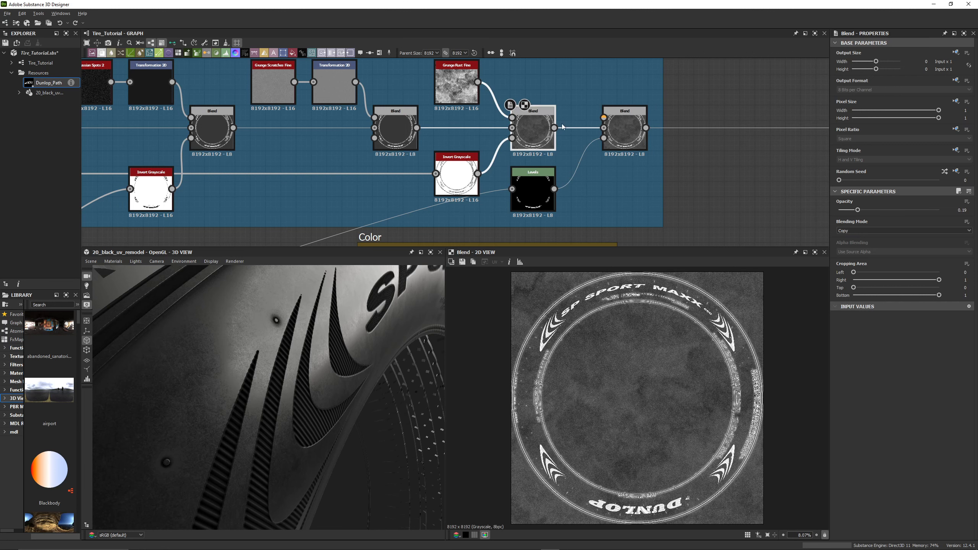
click(626, 132)
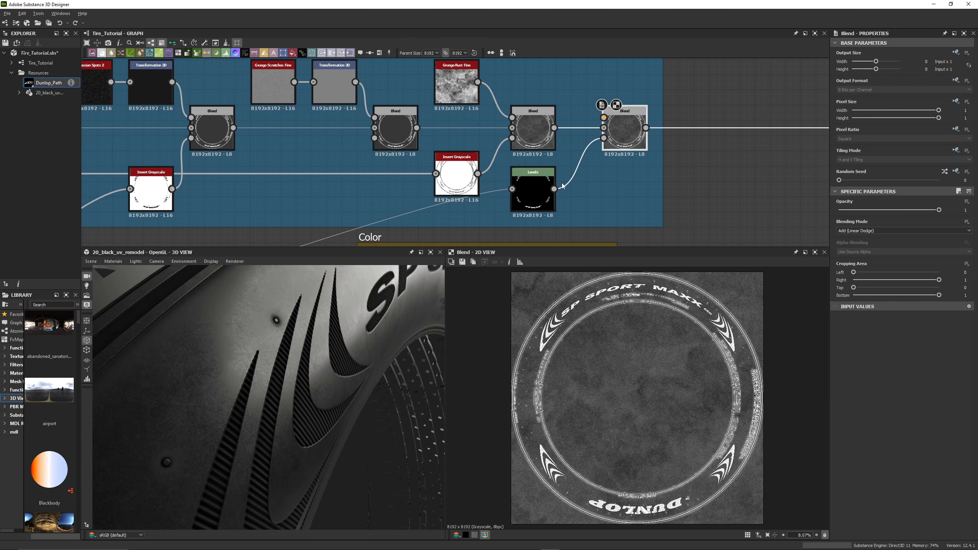
click(535, 127)
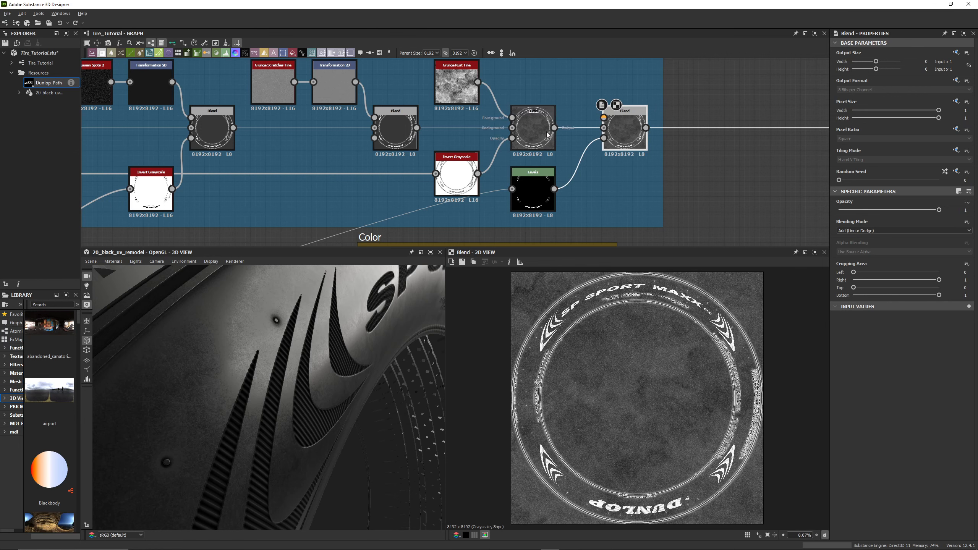
click(626, 126)
scroll(581, 295, up, 8)
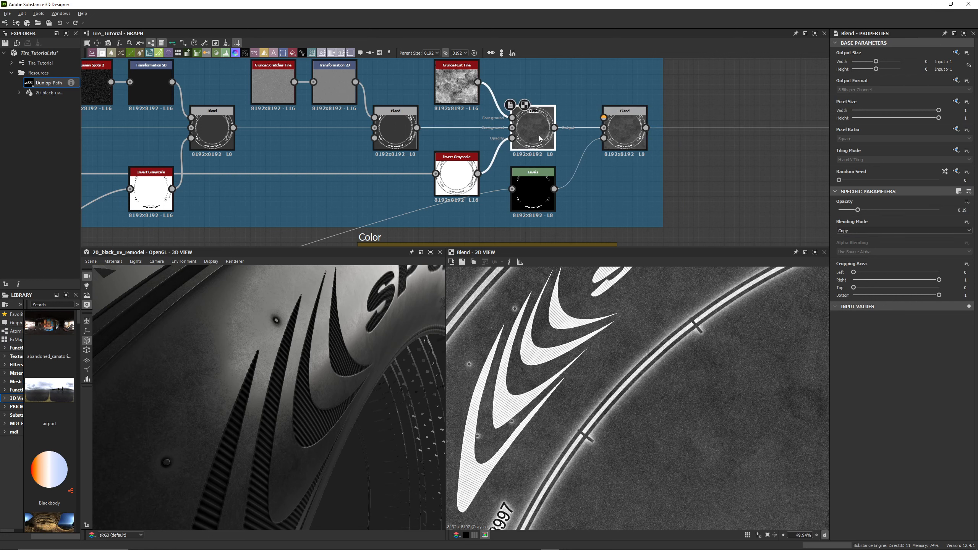
scroll(617, 344, down, 2)
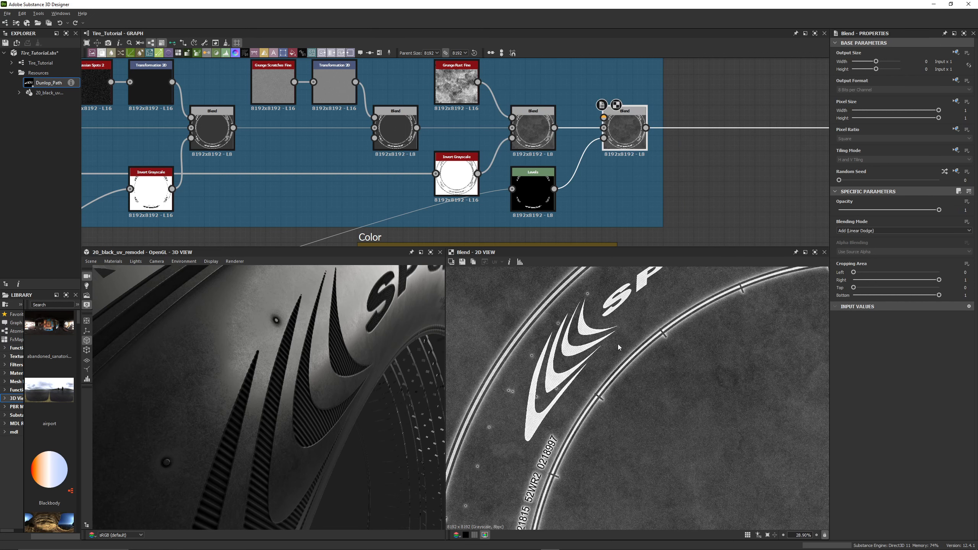
scroll(611, 316, up, 5)
Try different input and output levels on the Levels node masking the final Blend, and restore its original settings.
click(529, 188)
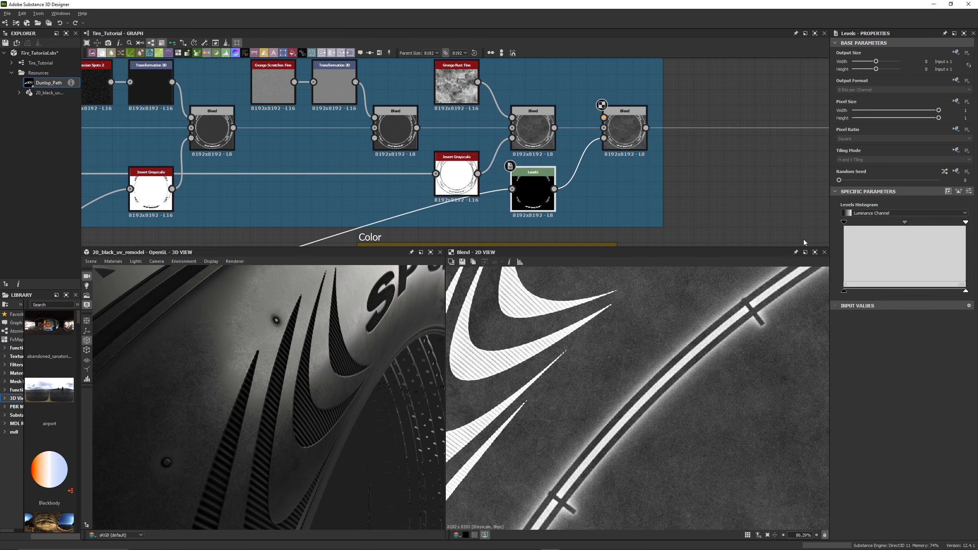
drag(849, 226, 910, 226)
key(ctrl+z)
drag(844, 291, 901, 291)
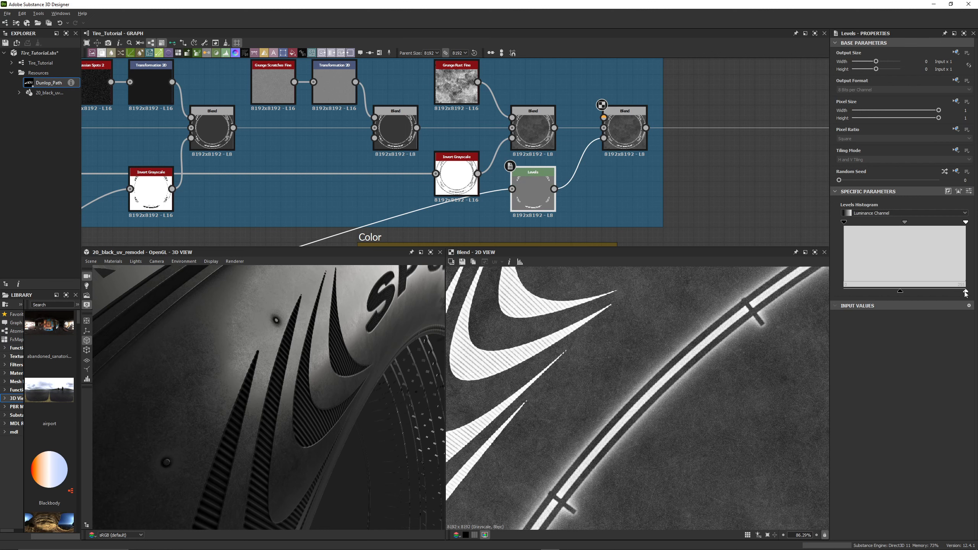
mouse_move(966, 291)
mouse_down()
mouse_move(910, 292)
mouse_move(966, 291)
mouse_up()
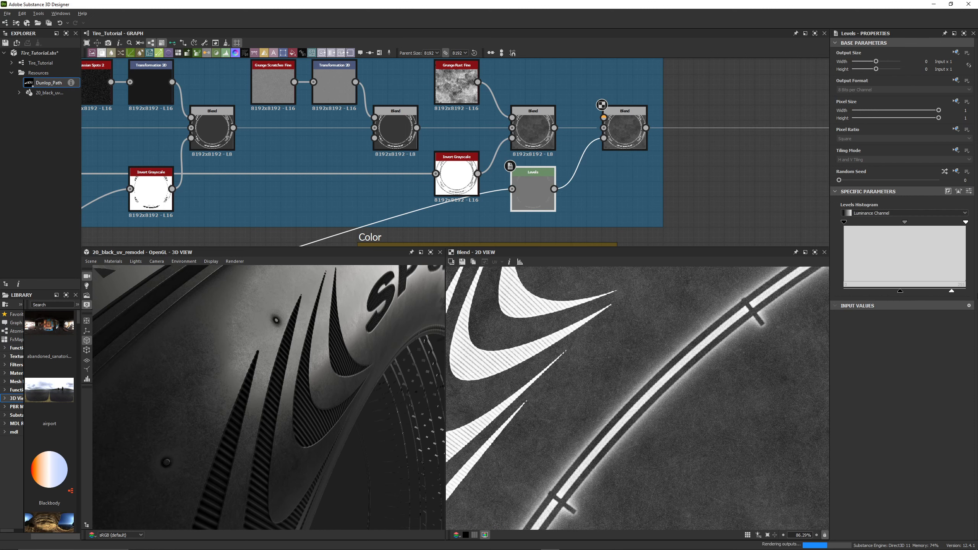
drag(900, 291, 814, 288)
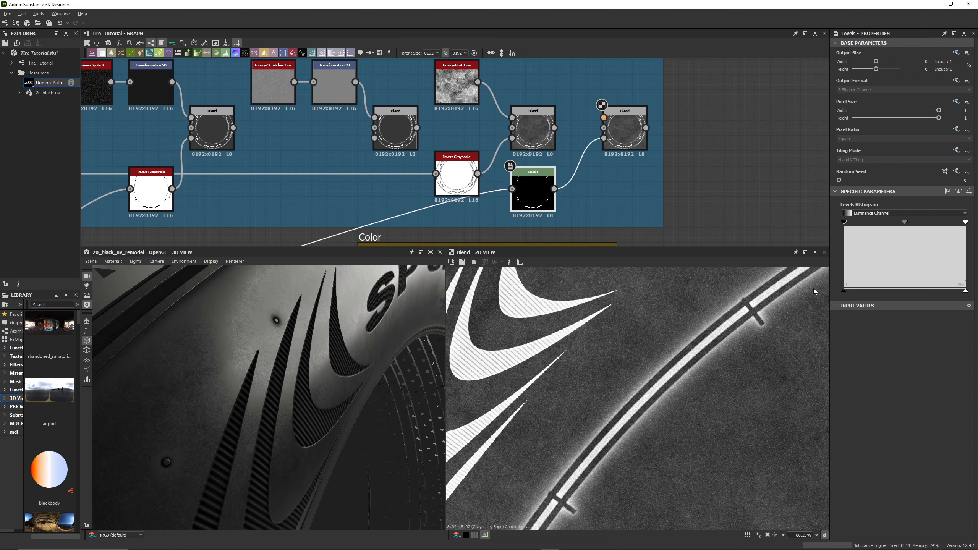
Preview the Roughness output node that receives the final Blend and show its properties.
scroll(636, 181, down, 3)
middle_drag(636, 182, 567, 137)
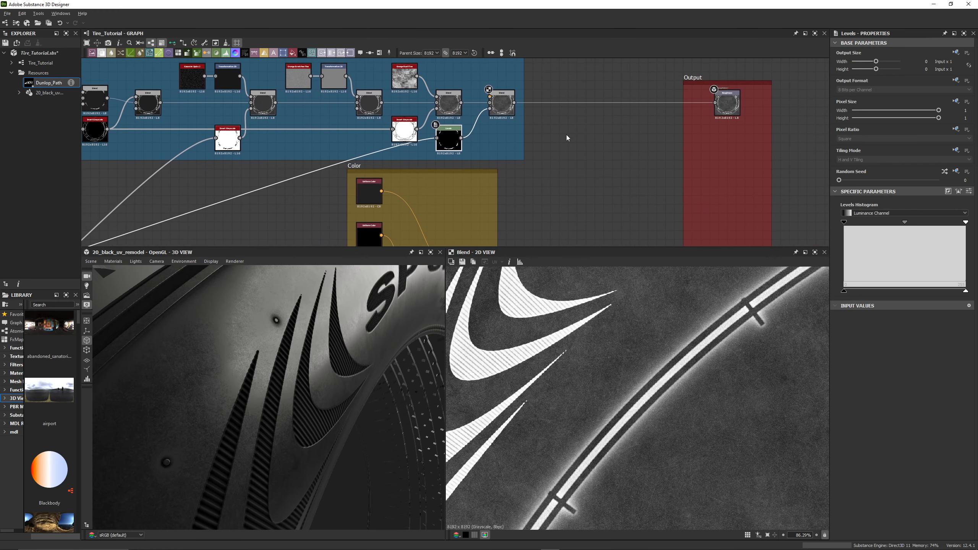
double_click(727, 103)
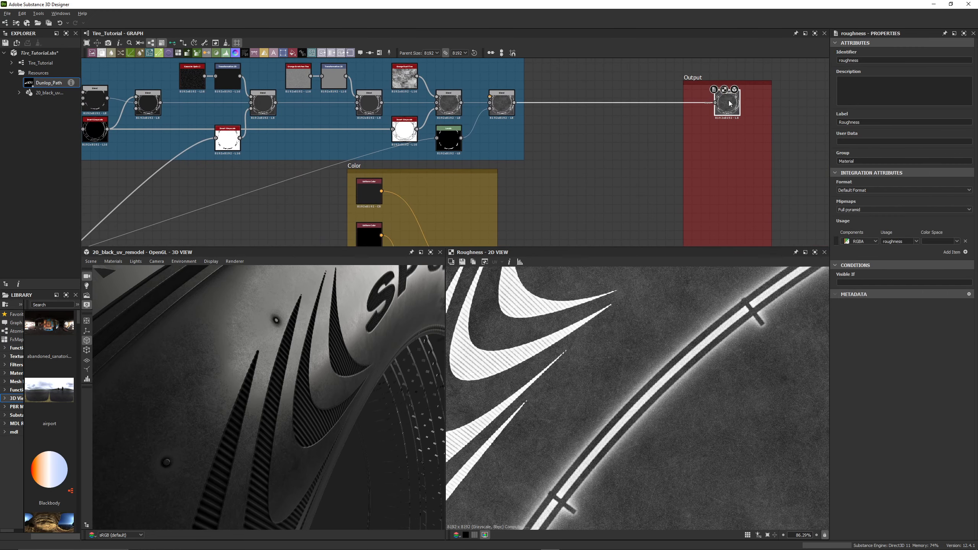
Preview the last Blend of the Color group and examine its sidewall lettering and stripes in the 2D view.
scroll(668, 378, down, 1)
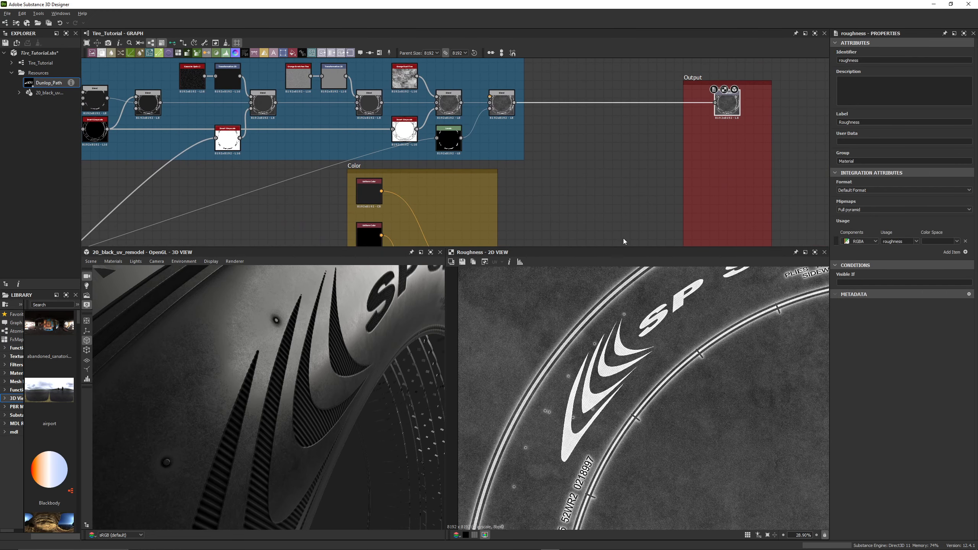
middle_drag(587, 165, 531, 163)
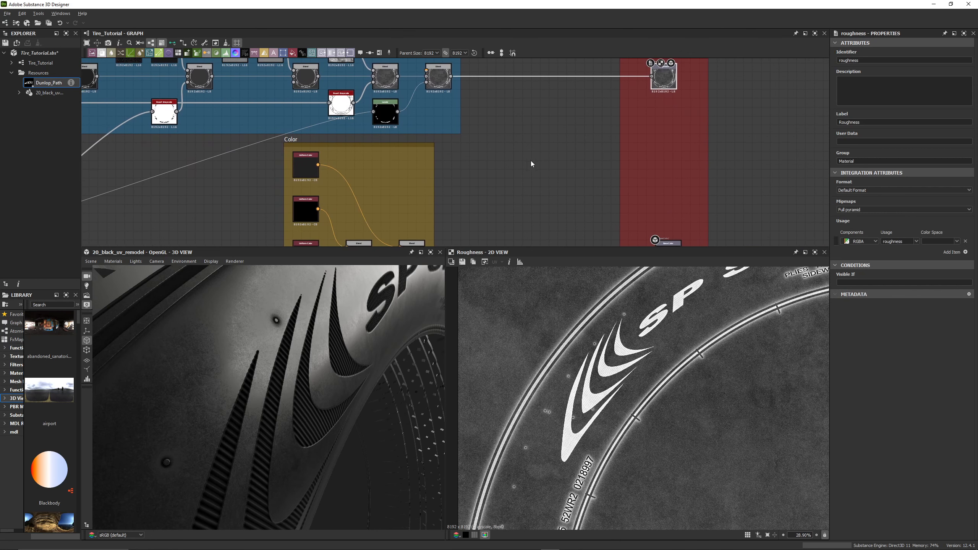
middle_drag(473, 198, 550, 126)
scroll(550, 125, up, 2)
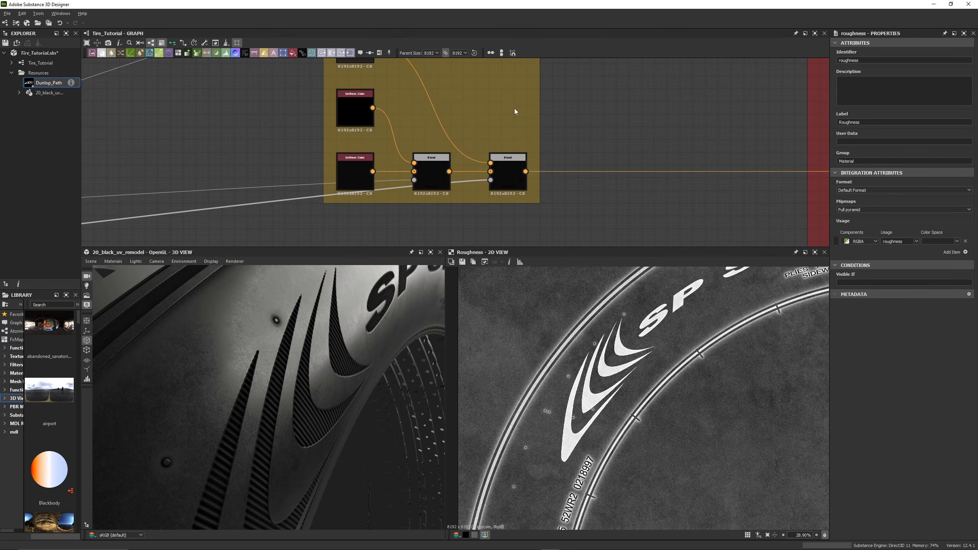
double_click(510, 173)
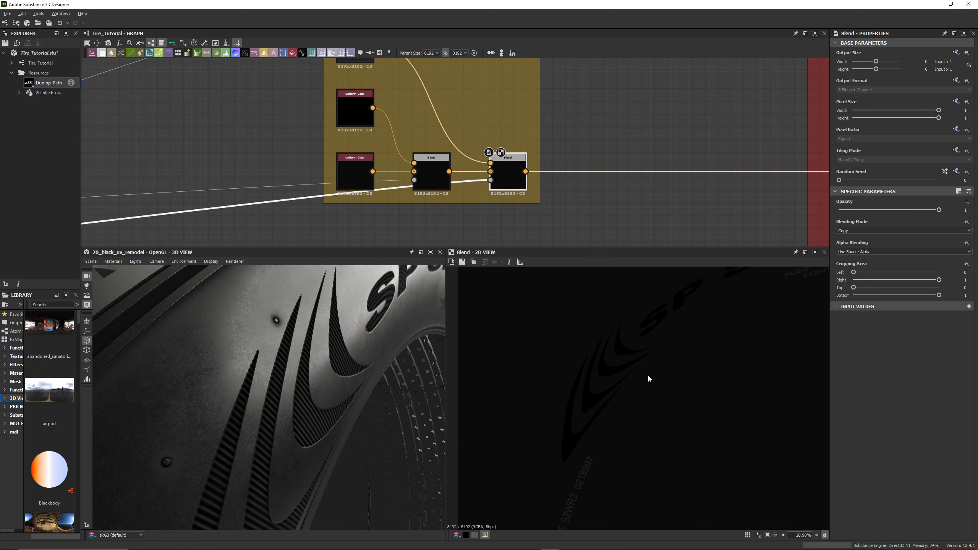
scroll(688, 374, down, 2)
middle_drag(683, 389, 653, 380)
scroll(596, 375, down, 2)
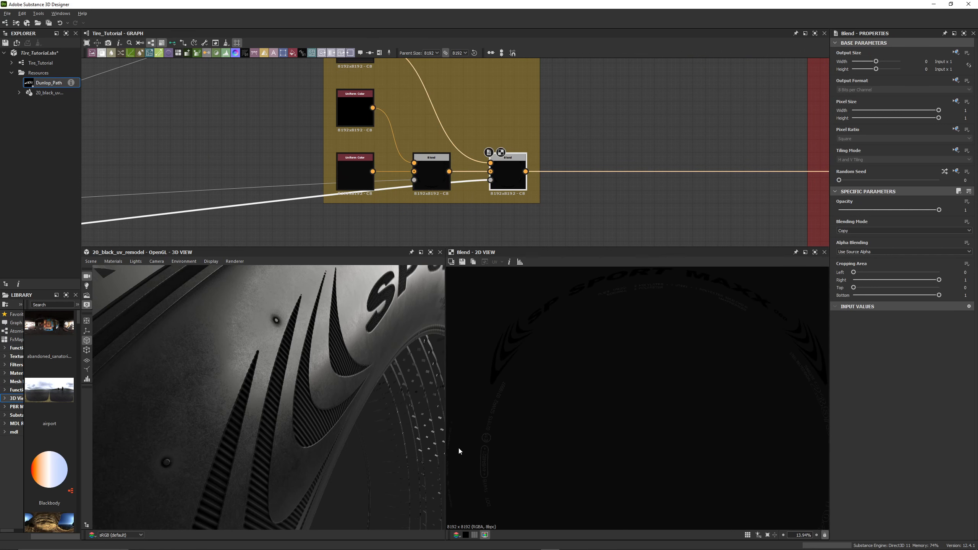
scroll(518, 387, up, 3)
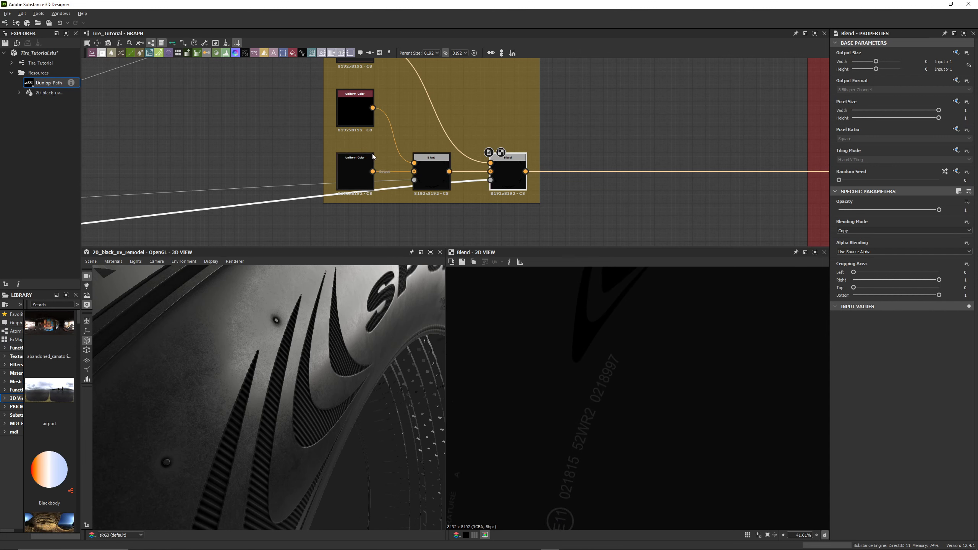
Compare the upper and middle Uniform Color nodes of the Color group with the final Blend's result.
scroll(368, 127, up, 2)
click(356, 93)
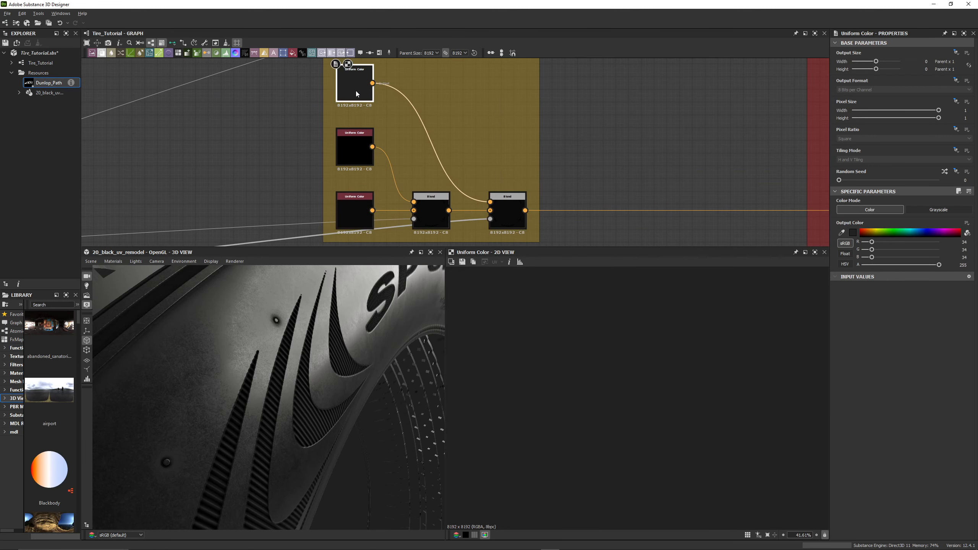
scroll(597, 370, down, 2)
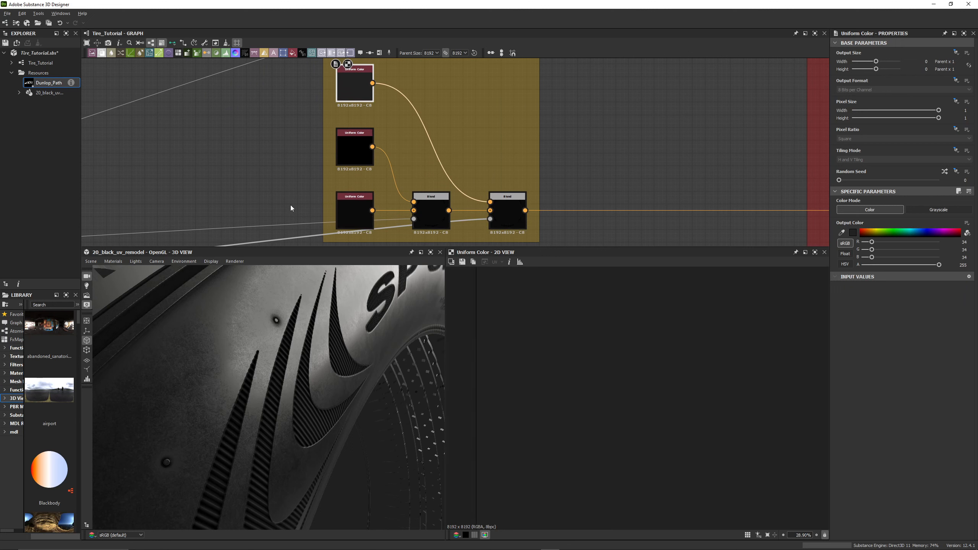
click(507, 214)
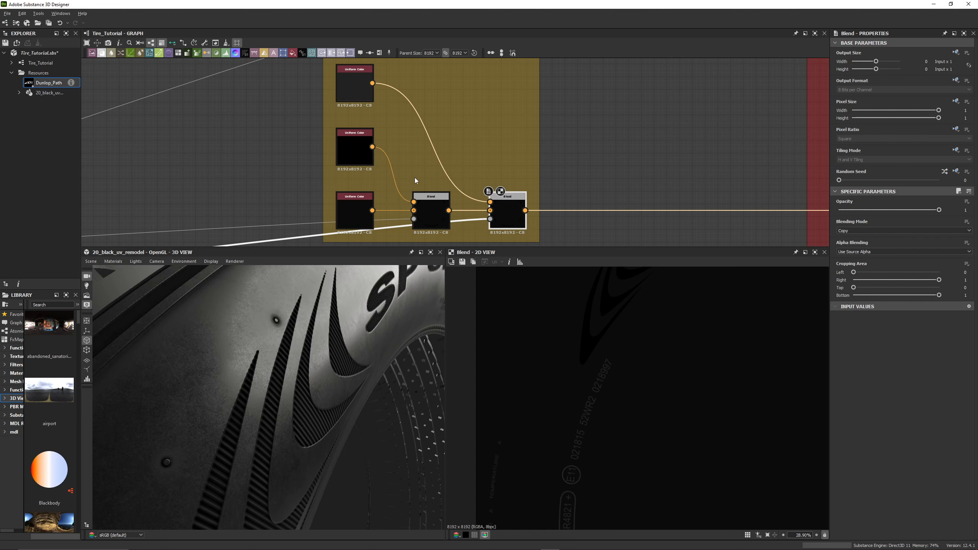
click(356, 152)
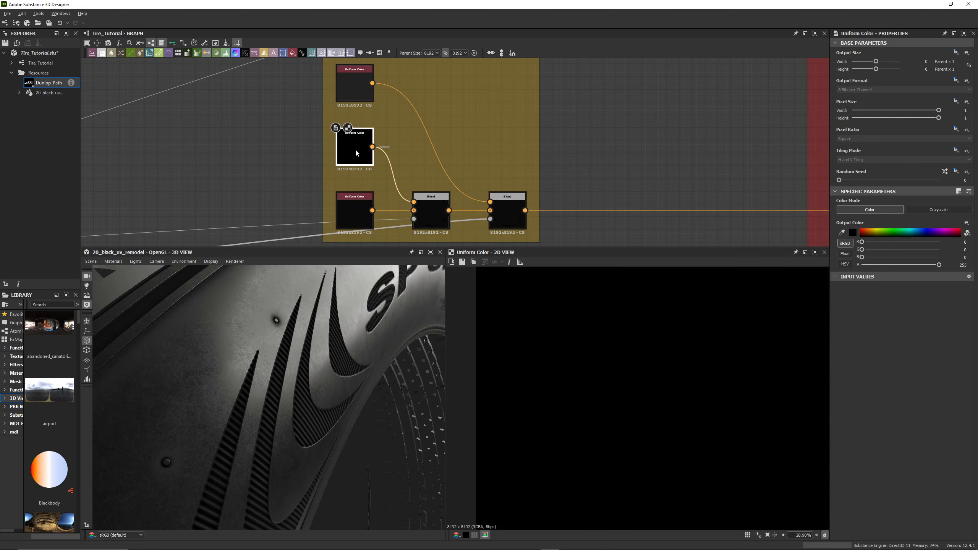
click(502, 204)
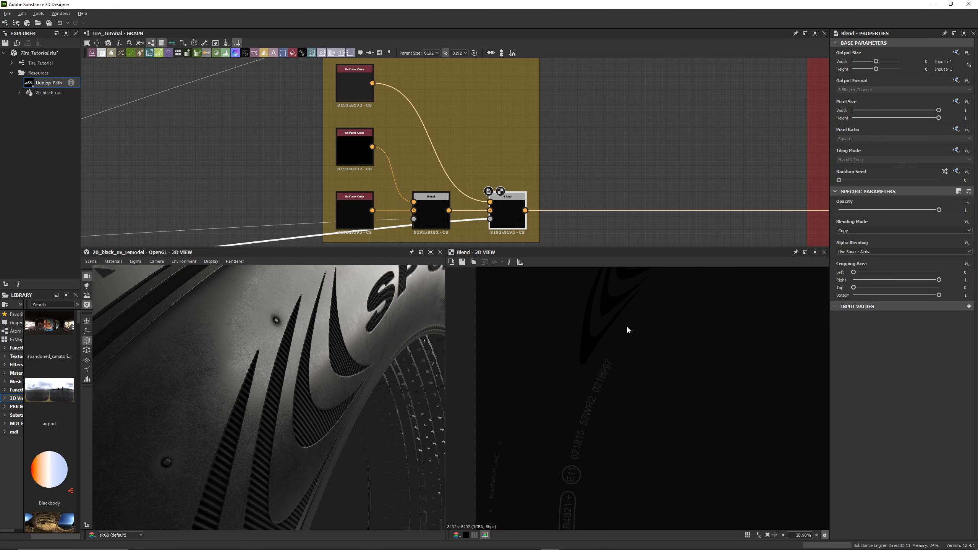
Follow the final color Blend to the Base Color output node and preview the full base color map.
middle_drag(469, 207, 460, 159)
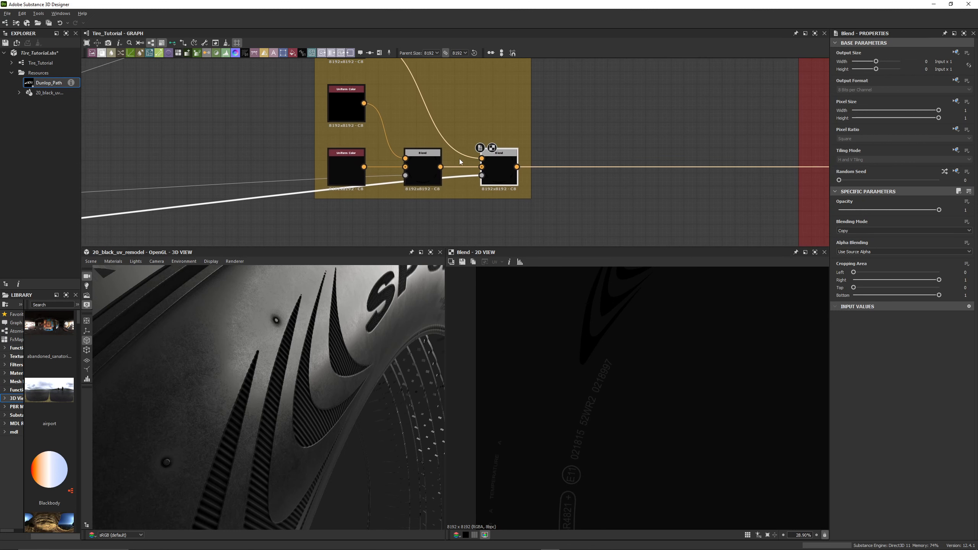
scroll(466, 185, down, 1)
scroll(467, 185, down, 1)
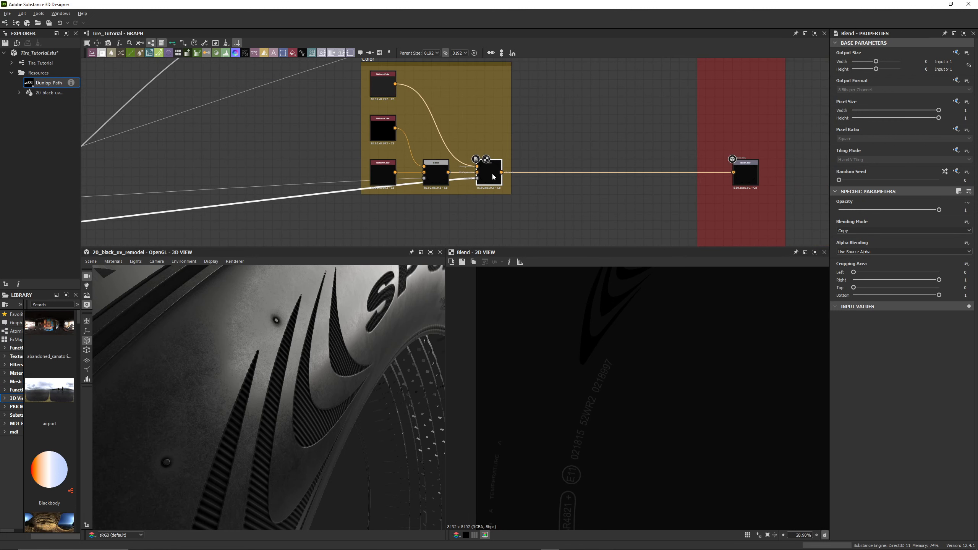
scroll(595, 397, down, 2)
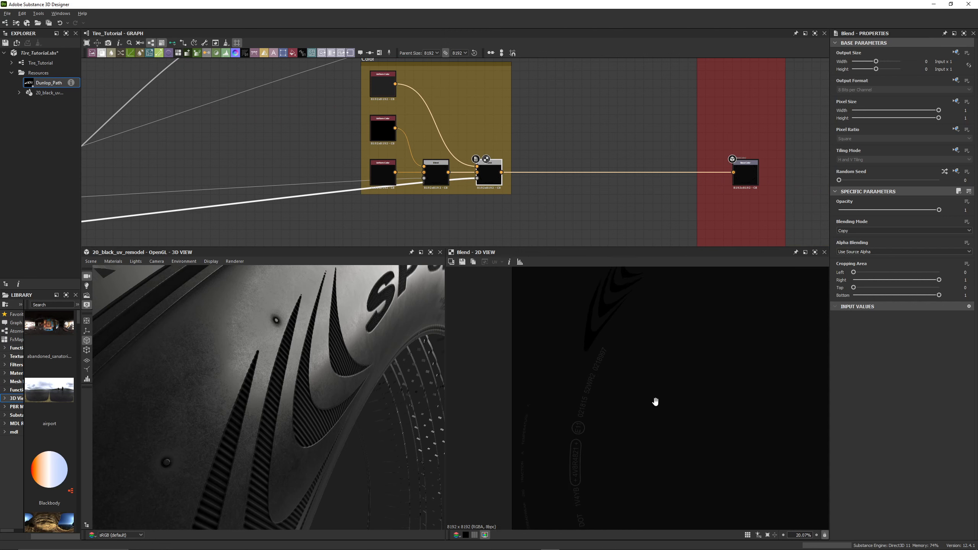
scroll(655, 401, down, 2)
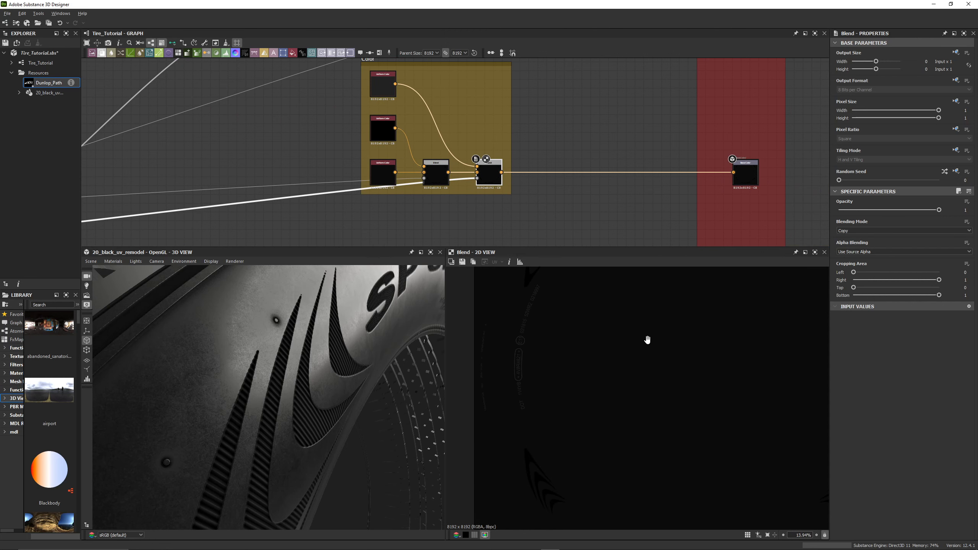
middle_drag(647, 340, 602, 360)
double_click(744, 178)
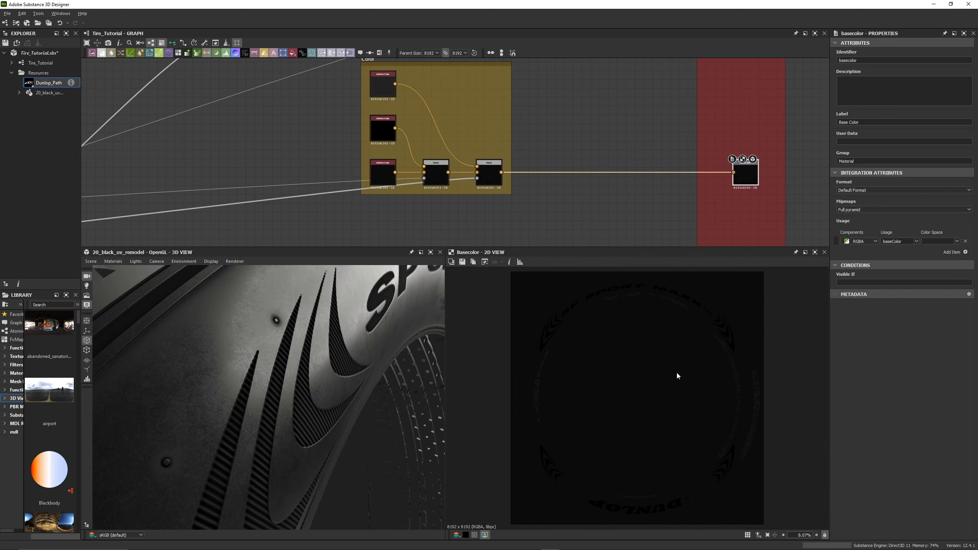
scroll(676, 374, down, 2)
Maximize the 3D view and switch its renderer to Iray.
drag(345, 404, 334, 389)
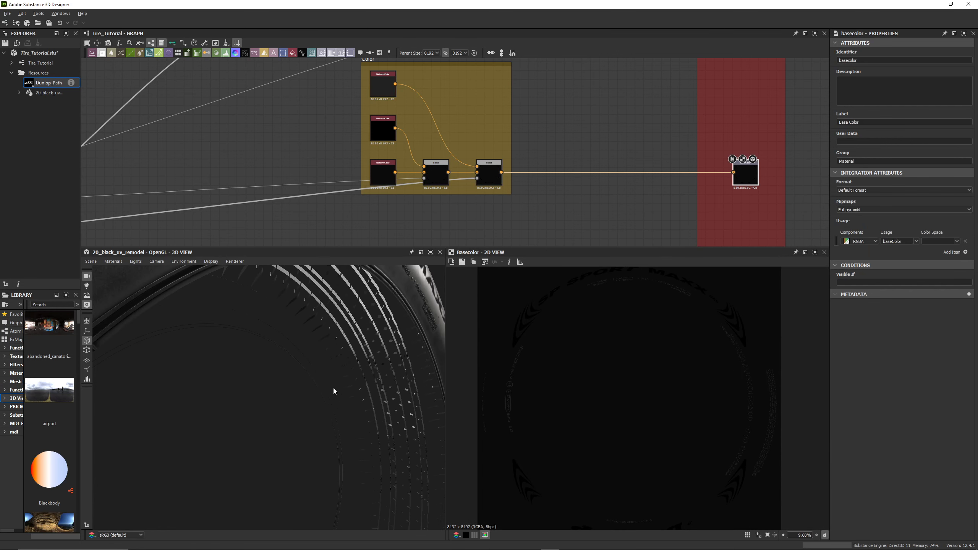
click(431, 252)
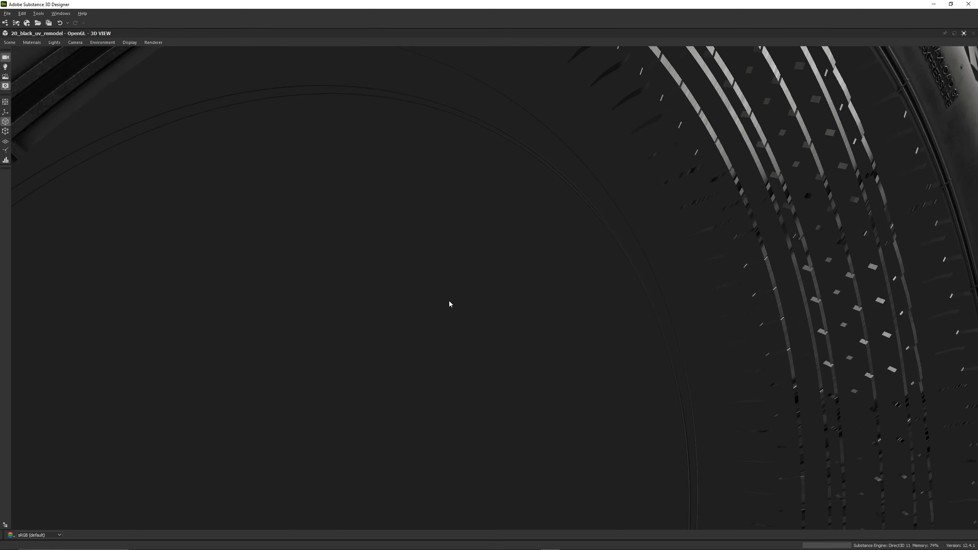
click(154, 42)
click(158, 64)
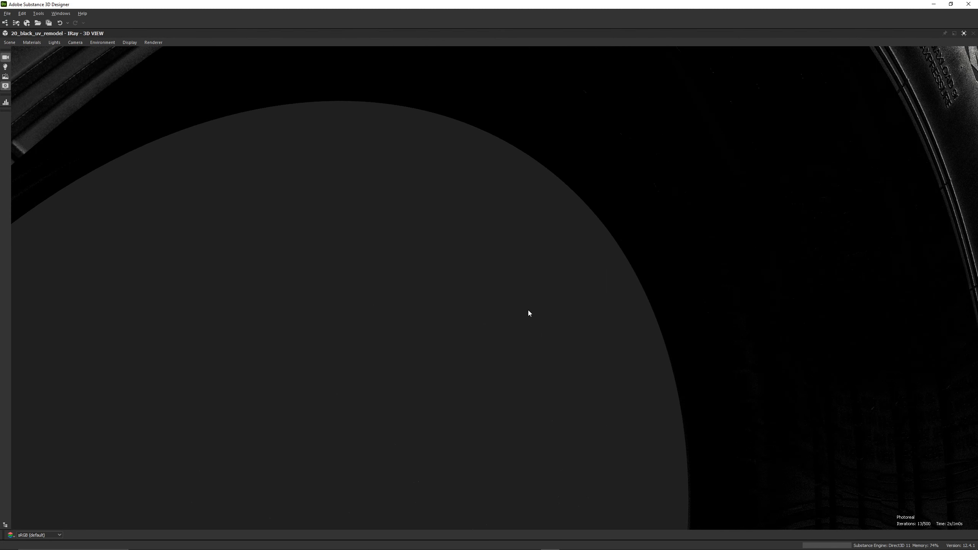
Frame the whole tire in the Iray render and rotate the environment lighting slightly.
scroll(522, 316, down, 10)
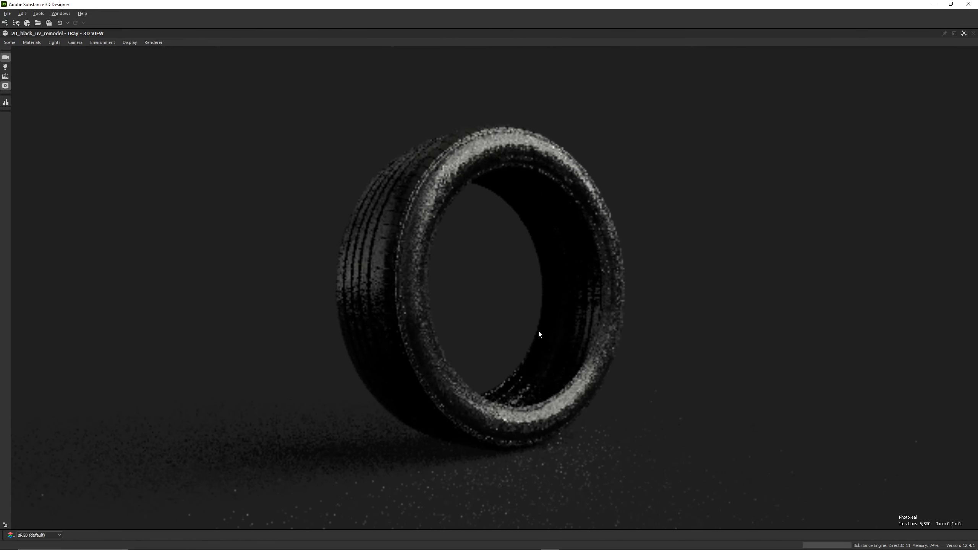
scroll(538, 330, up, 2)
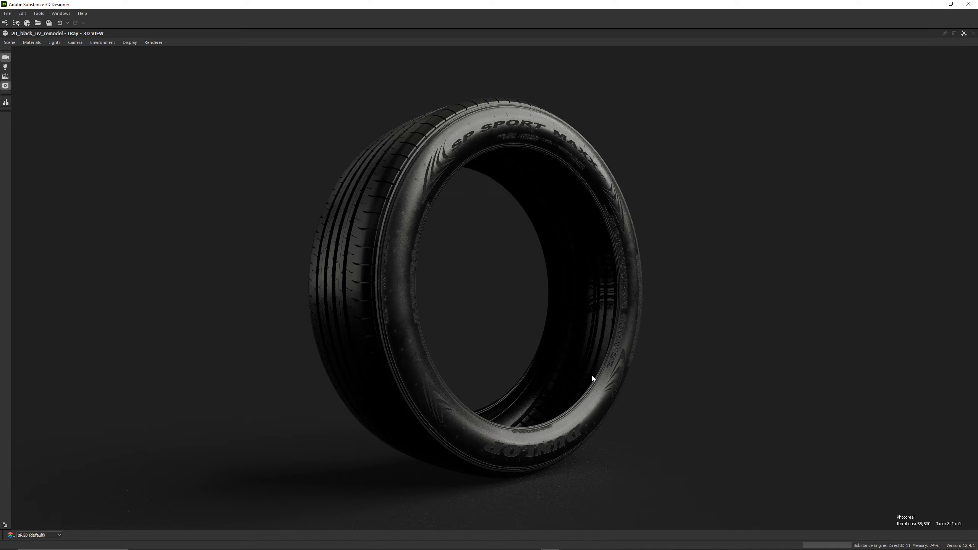
mouse_move(592, 376)
shift+right_down()
mouse_move(555, 376)
mouse_move(607, 385)
mouse_move(596, 386)
shift+right_up()
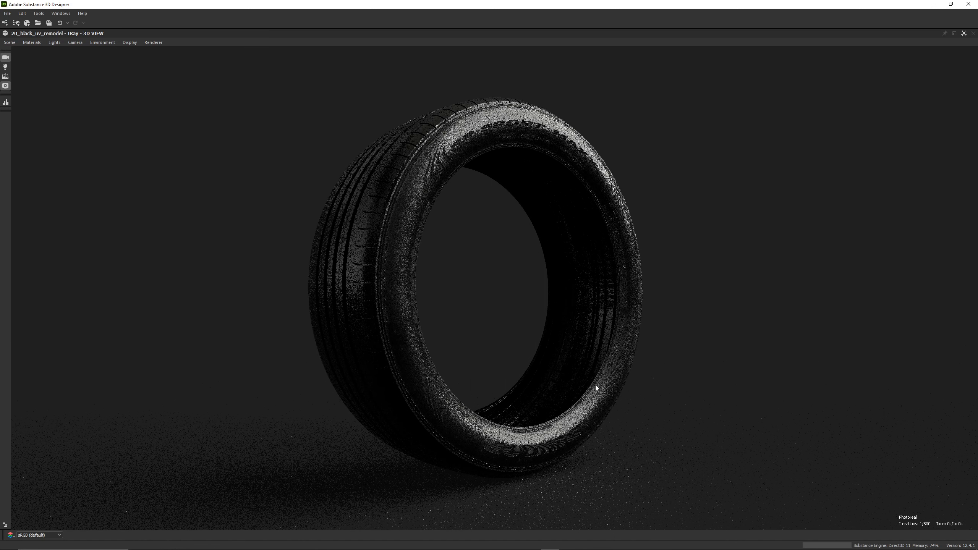